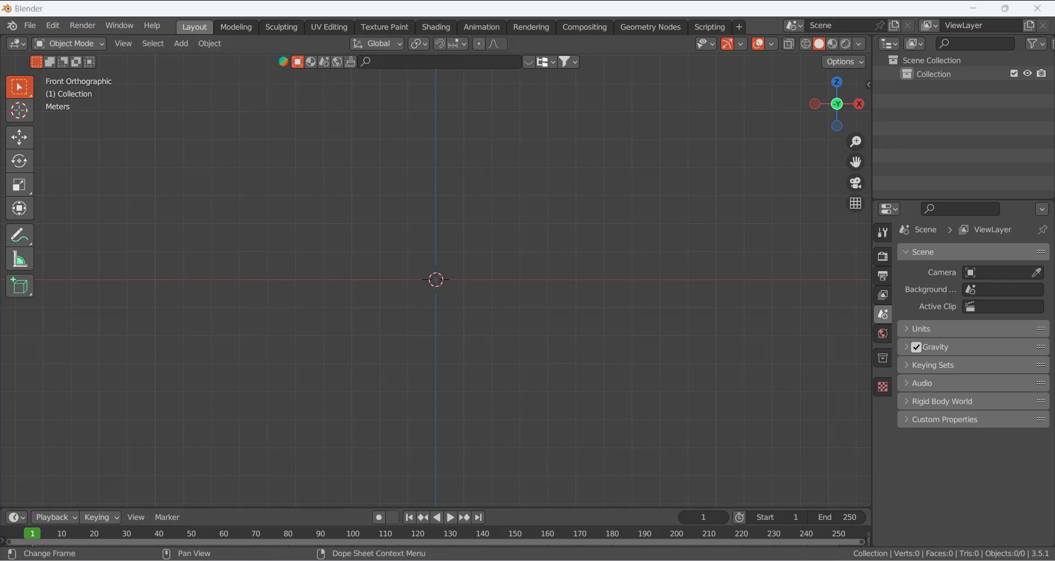
# Bring the French press photo from the Downloads folder into Blender's front view as a reference image and clear its location
pyautogui.hotkey('alt', 'Tab')
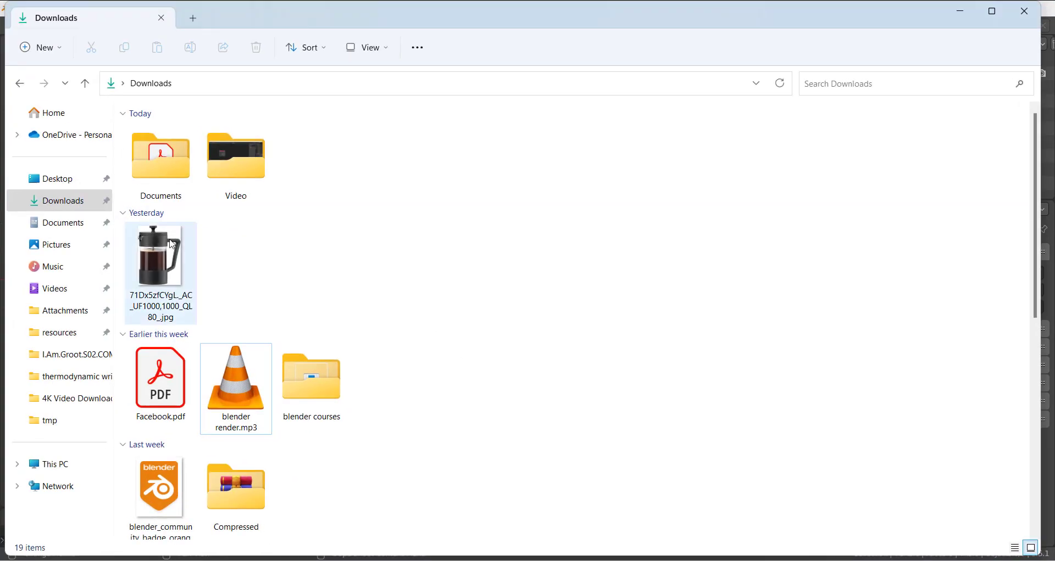
pyautogui.moveTo(161, 247); pyautogui.dragTo(432, 290)
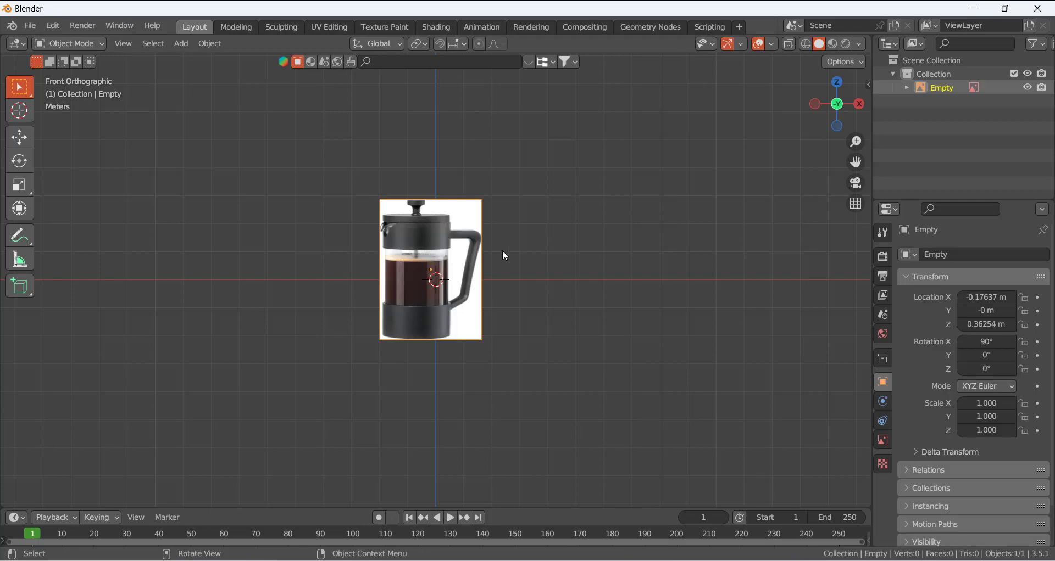
pyautogui.hotkey('alt', 'g')
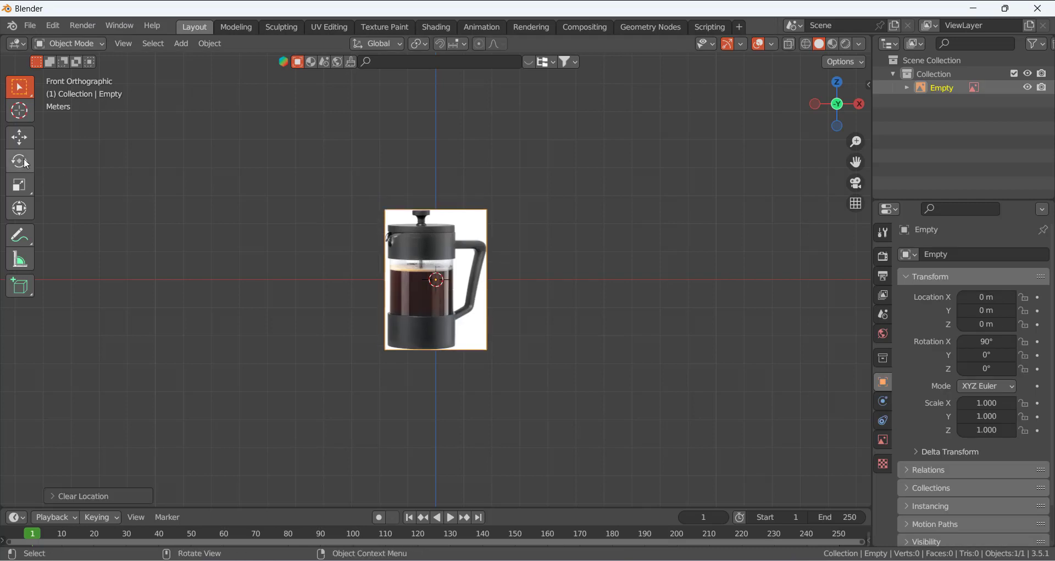
# Move the reference image to about 2.57 m on Z and 0.51 m on X, resting the pot on the ground line, centred on Z
pyautogui.click(20, 139)
pyautogui.moveTo(436, 223); pyautogui.dragTo(430, 151)
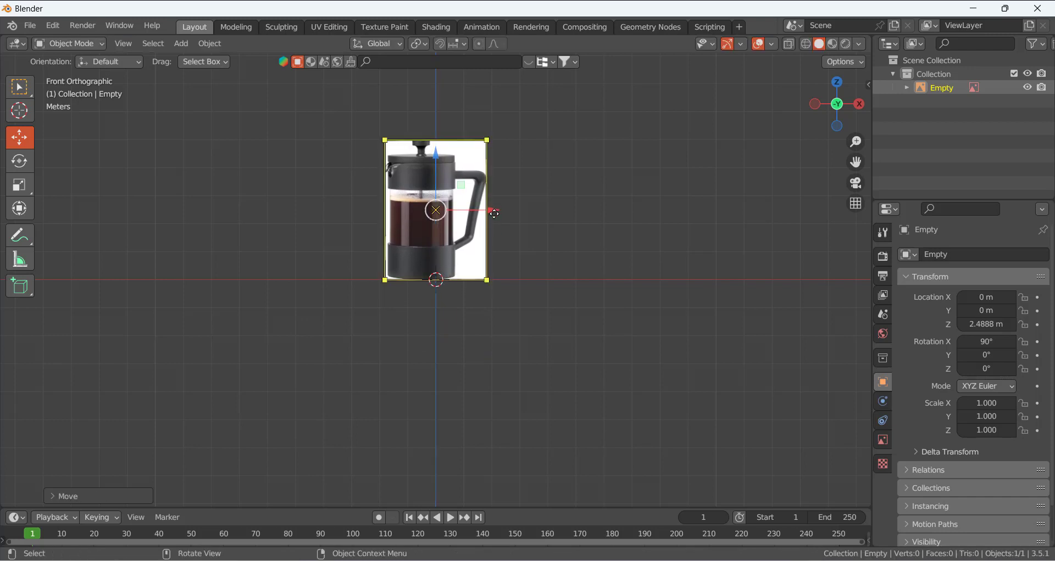
pyautogui.hotkey('ctrl', 'z')
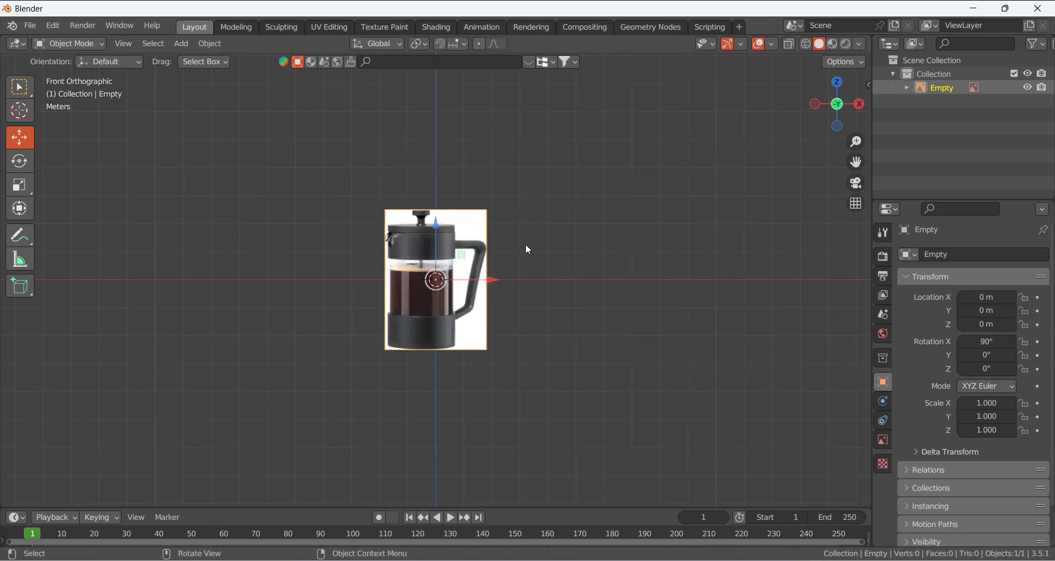
pyautogui.moveTo(435, 220); pyautogui.dragTo(455, 171)
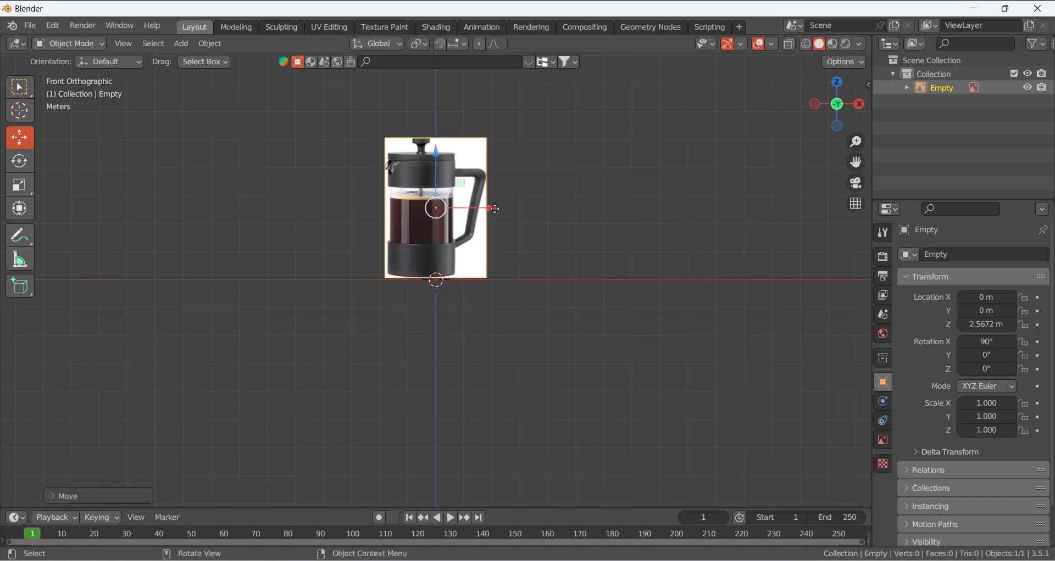
pyautogui.moveTo(499, 208); pyautogui.dragTo(521, 210)
pyautogui.click(626, 186)
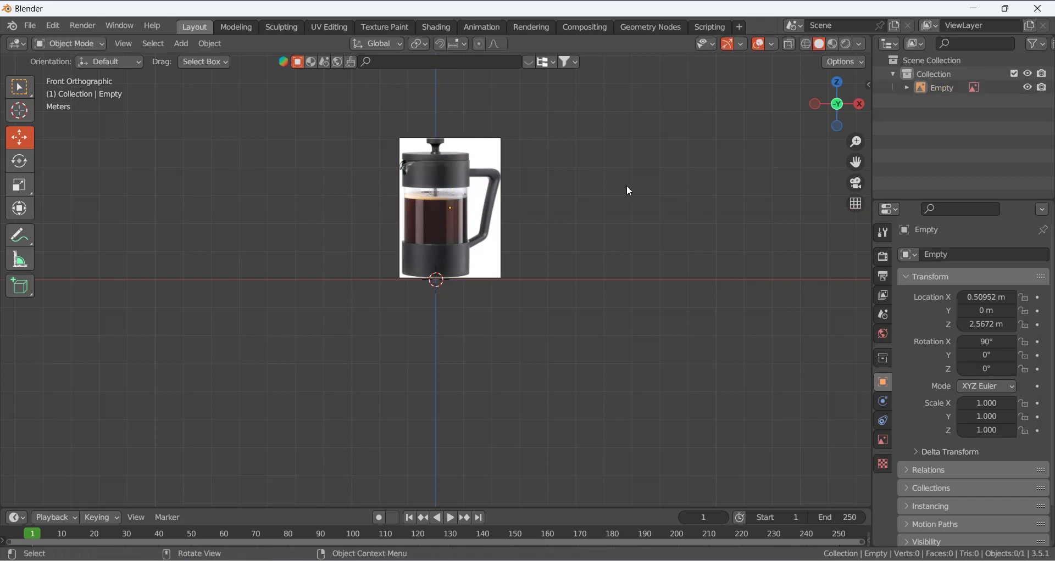
# Enable opacity for the reference image and lower it to about 0.642
pyautogui.click(947, 87)
pyautogui.click(883, 440)
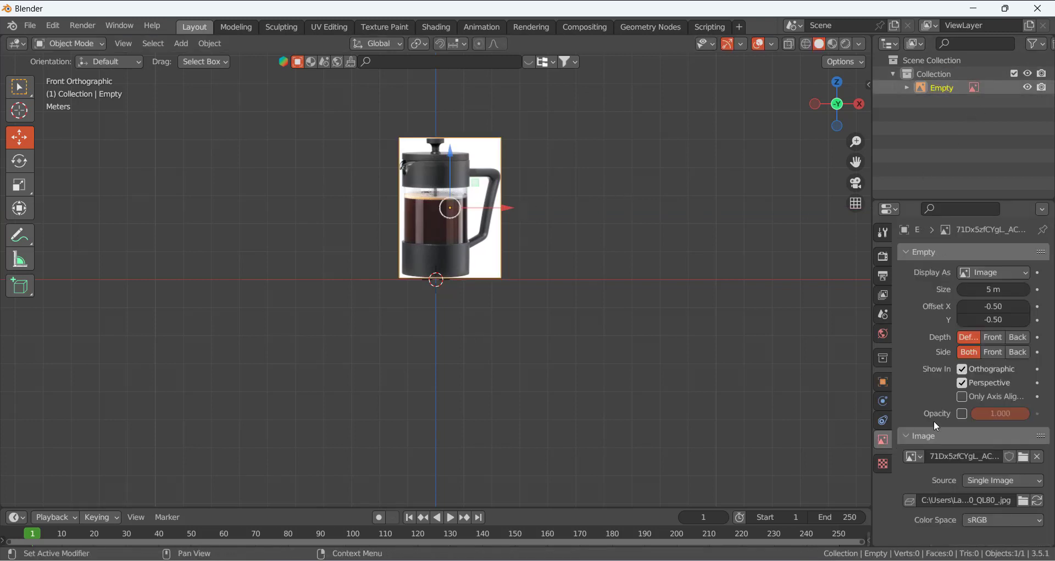
pyautogui.click(962, 415)
pyautogui.moveTo(1020, 412); pyautogui.dragTo(999, 412)
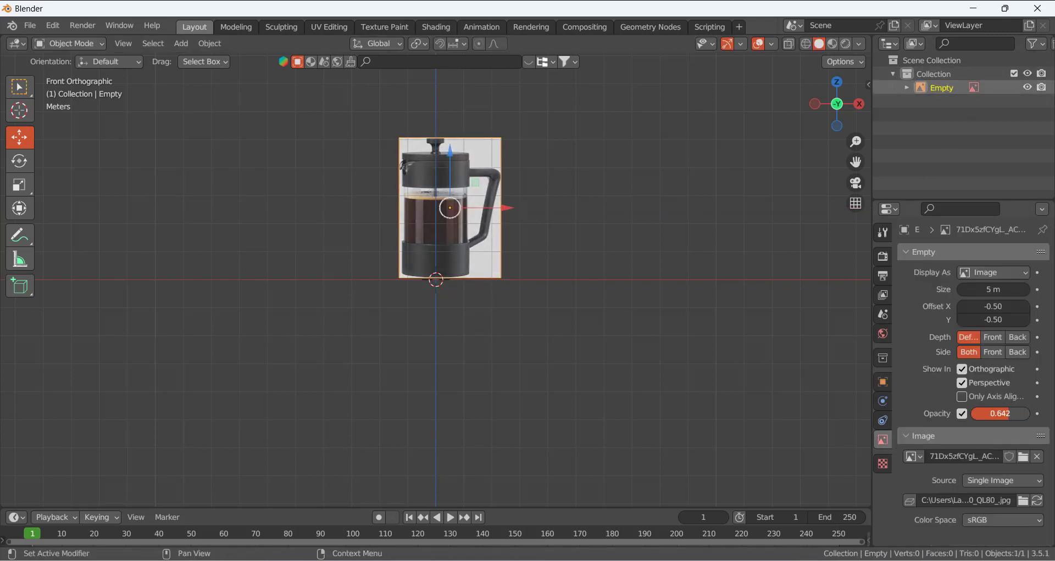
# Turn on the selectable restriction toggle in the Outliner's filter options
pyautogui.click(982, 126)
pyautogui.click(1036, 44)
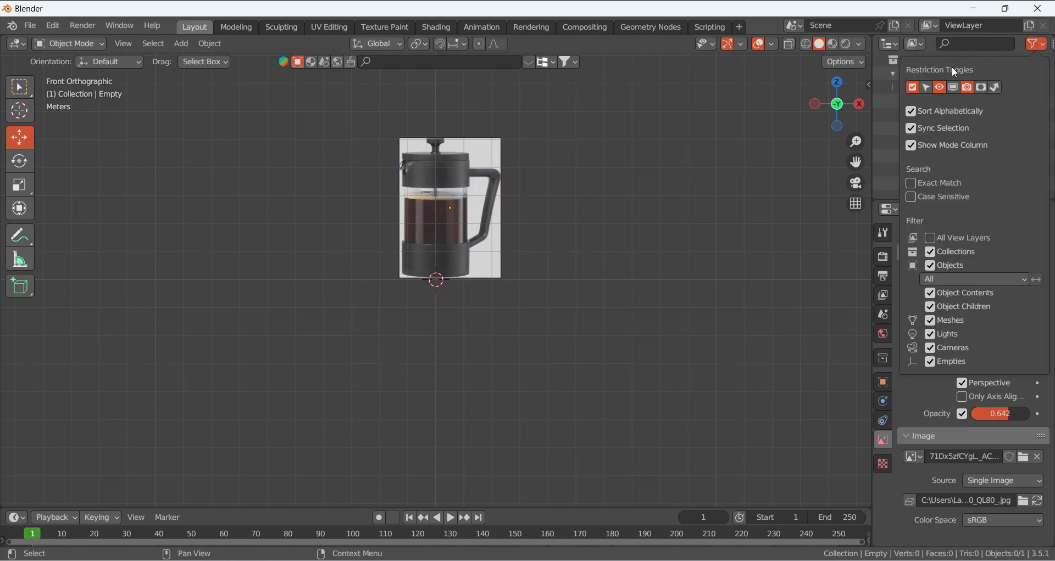
pyautogui.click(927, 87)
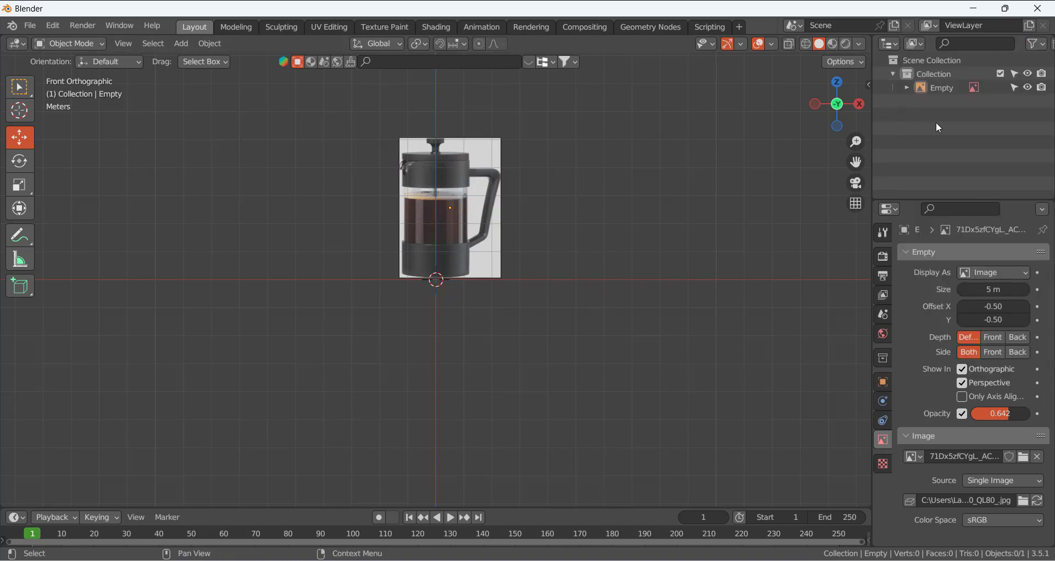
# Create a new collection in the Outliner and name it MEsh
pyautogui.rightClick(935, 122)
pyautogui.click(929, 122)
pyautogui.write('ME')
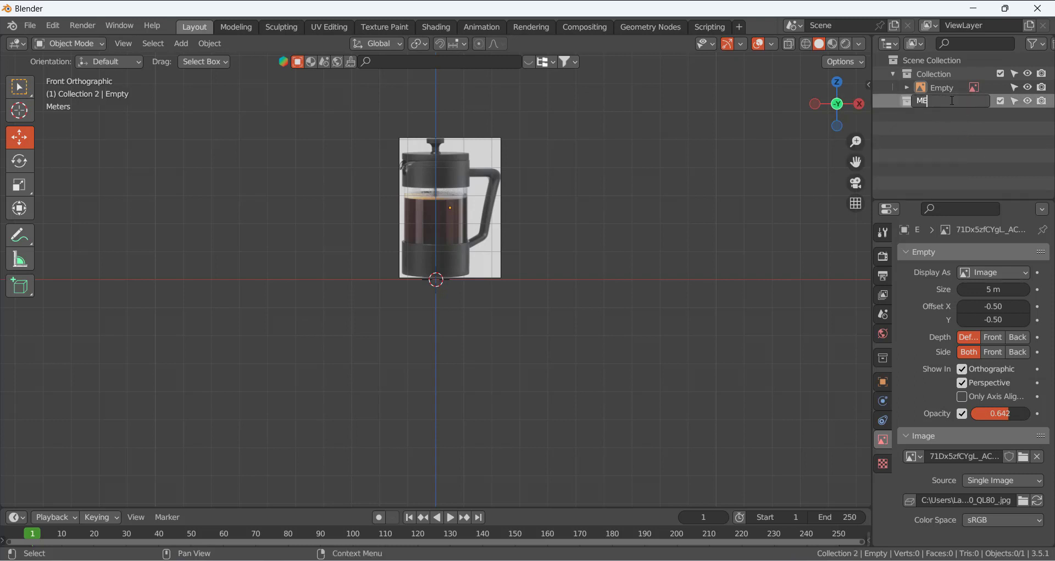
pyautogui.write('sh')
pyautogui.press('Return')
# Move the reference image back along the Y axis and make its collection unselectable
pyautogui.moveTo(576, 261); pyautogui.dragTo(493, 318, button='middle')
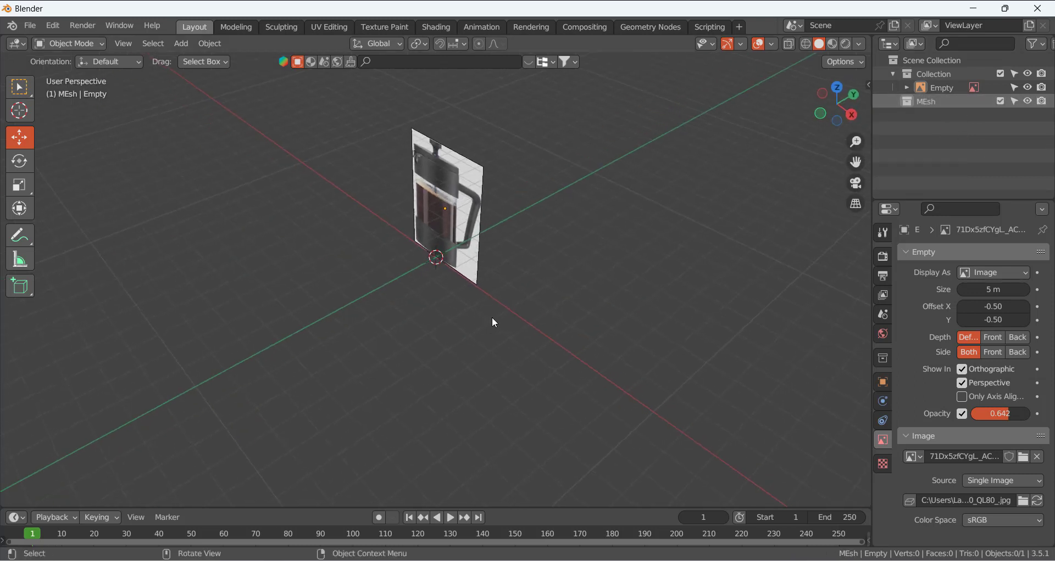
pyautogui.click(479, 204)
pyautogui.moveTo(479, 205); pyautogui.dragTo(570, 159)
pyautogui.click(941, 104)
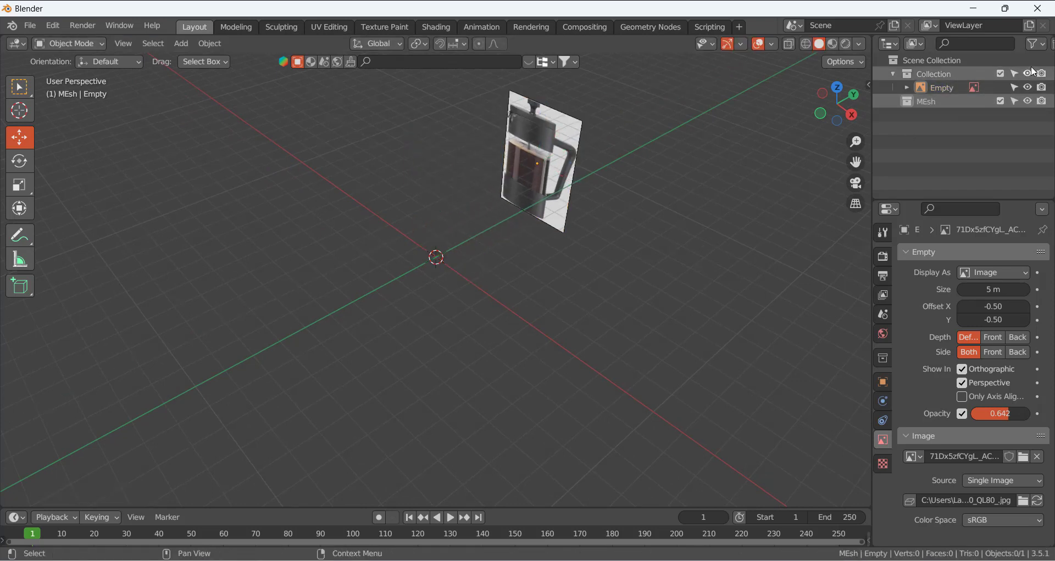
pyautogui.click(1014, 74)
# In front view, add a cylinder mesh with 24 vertices to the MEsh collection
pyautogui.moveTo(650, 225); pyautogui.dragTo(515, 267, button='middle')
pyautogui.press('KP_1')
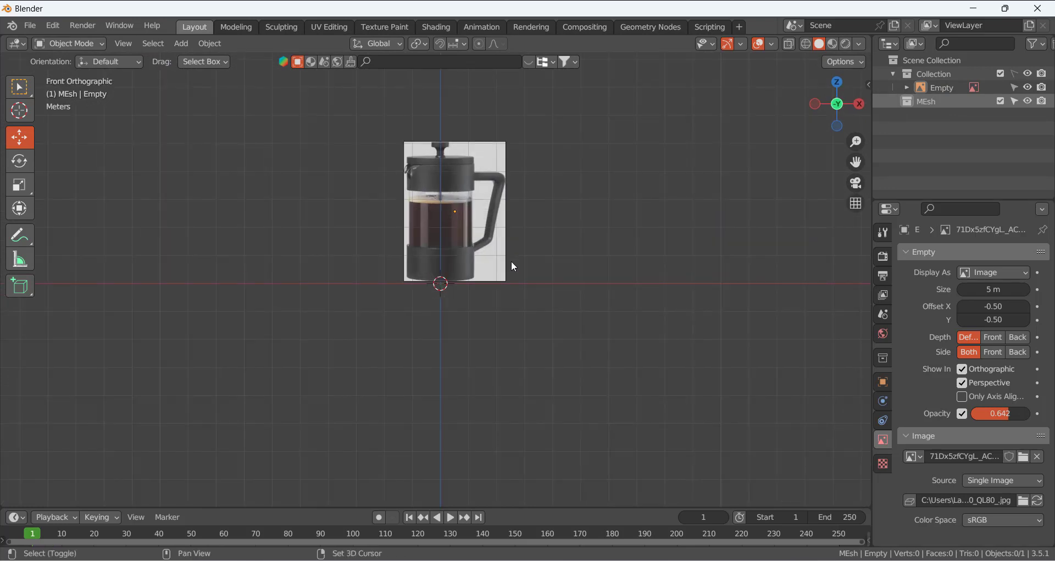
pyautogui.hotkey('shift', 'a')
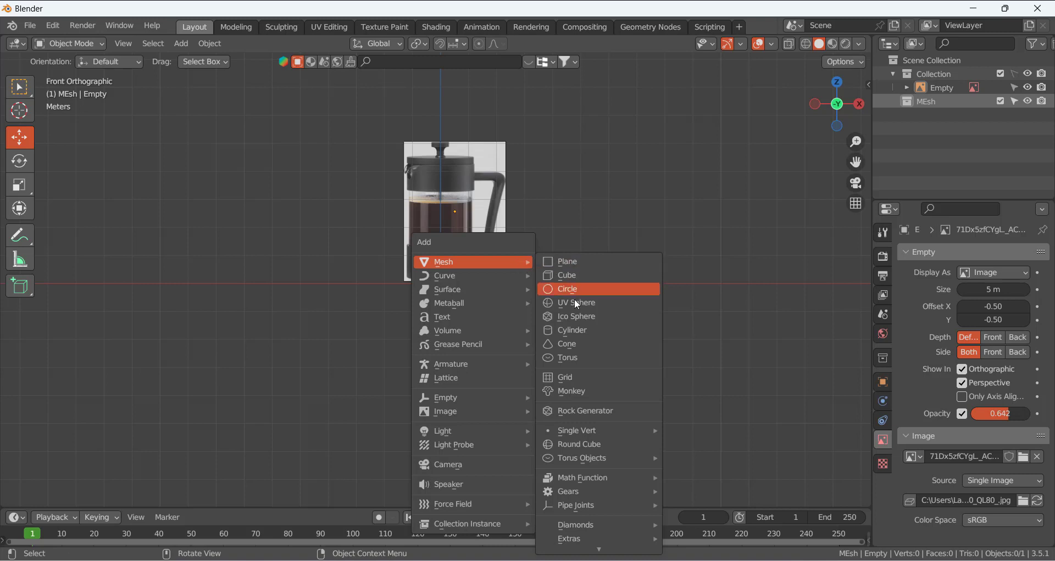
pyautogui.click(585, 331)
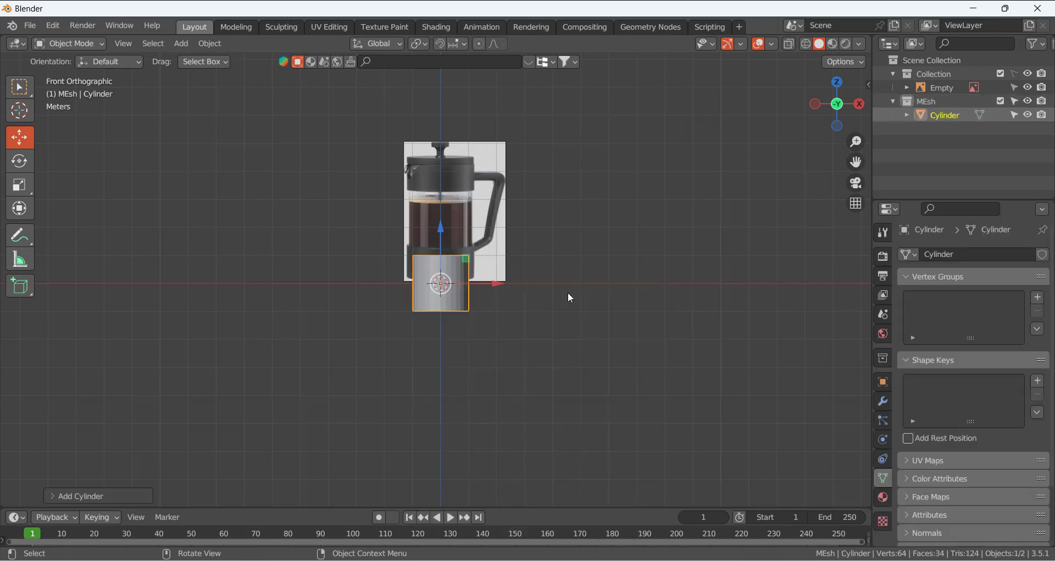
pyautogui.click(78, 497)
pyautogui.doubleClick(139, 332)
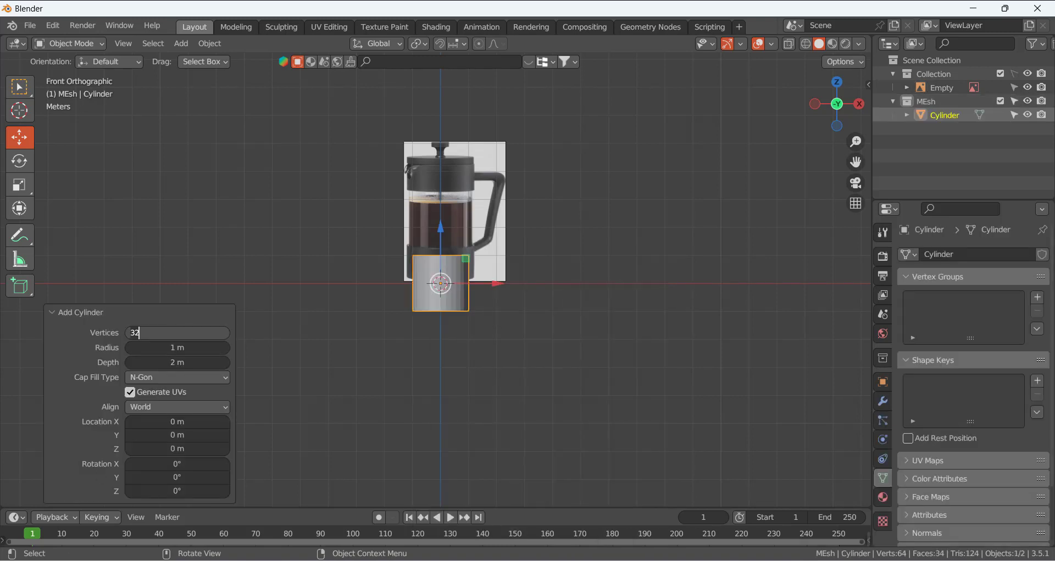
pyautogui.write('24')
pyautogui.press('Return')
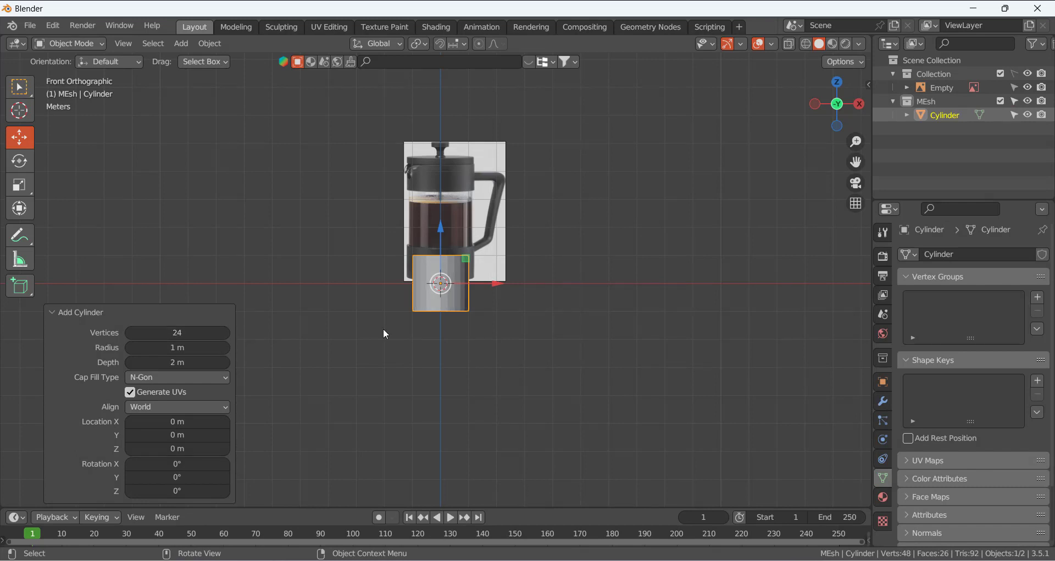
# Raise the cylinder about 1.08 m along Z so it sits at the base of the pot in the image
pyautogui.scroll(4, 452, 276)
pyautogui.moveTo(446, 239); pyautogui.dragTo(449, 169)
pyautogui.scroll(-2, 448, 254)
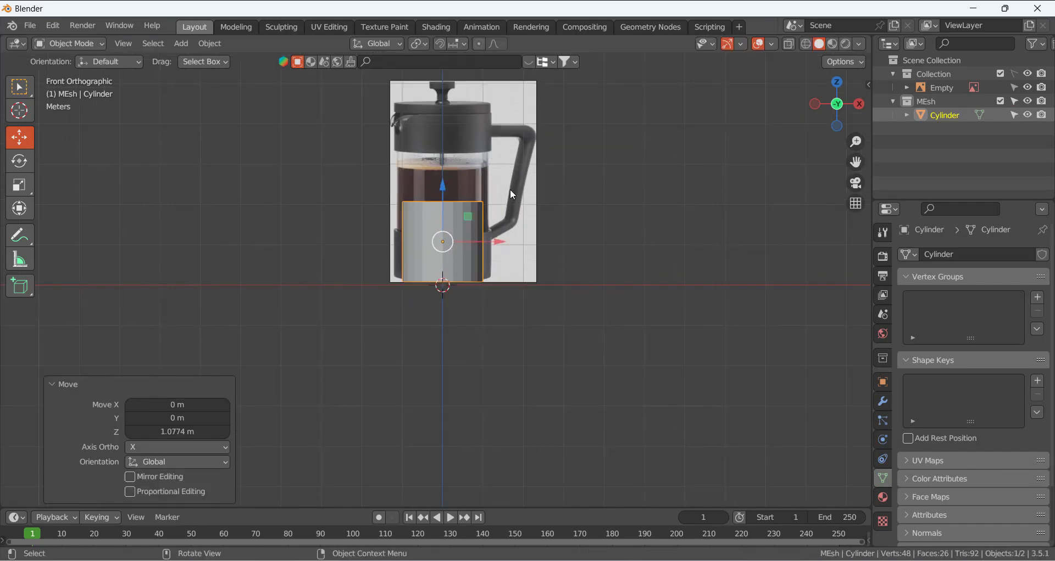
pyautogui.keyDown('shift'); pyautogui.moveTo(510, 132); pyautogui.dragTo(493, 202, button='middle'); pyautogui.keyUp('shift')
pyautogui.scroll(2, 450, 238)
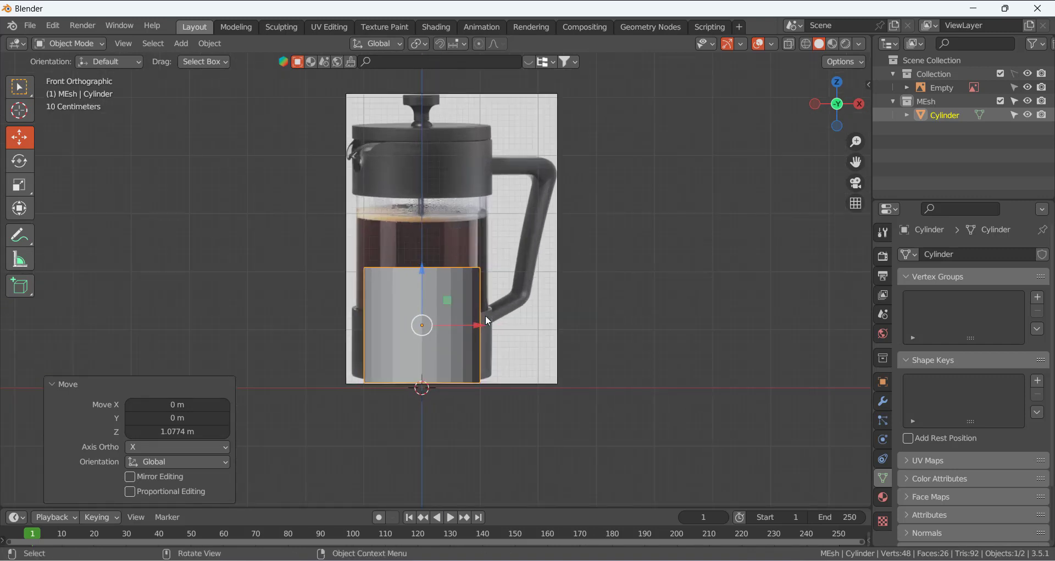
# Scale the cylinder uniformly by about 1.202 to match the width of the pot's base and apply all transforms
pyautogui.click(486, 315)
pyautogui.click(537, 325)
pyautogui.click(461, 308)
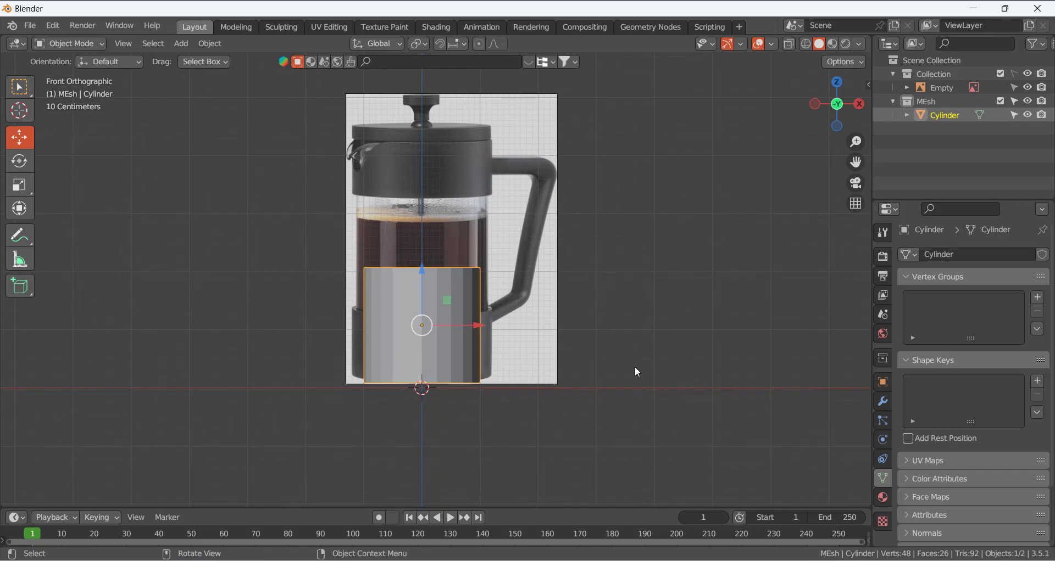
pyautogui.press('s')
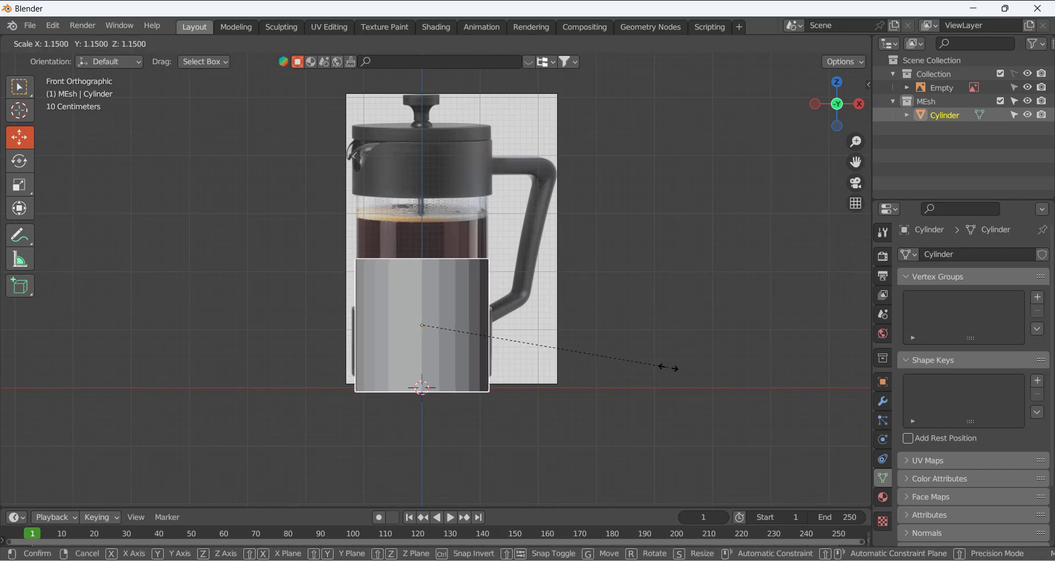
pyautogui.click(679, 367)
pyautogui.hotkey('ctrl', 'a')
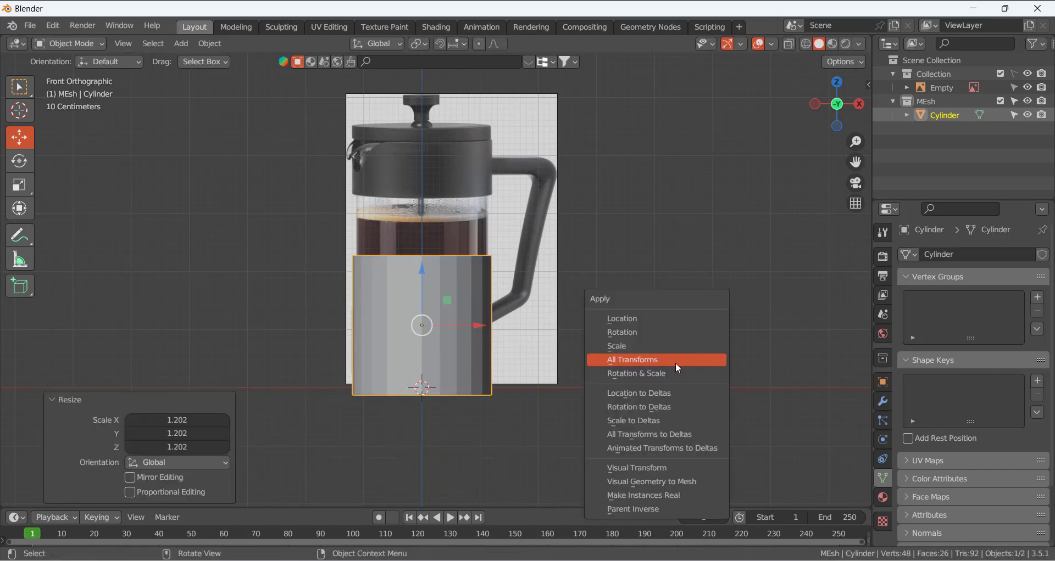
pyautogui.click(675, 361)
# Set the cylinder's origin to its geometry
pyautogui.rightClick(459, 307)
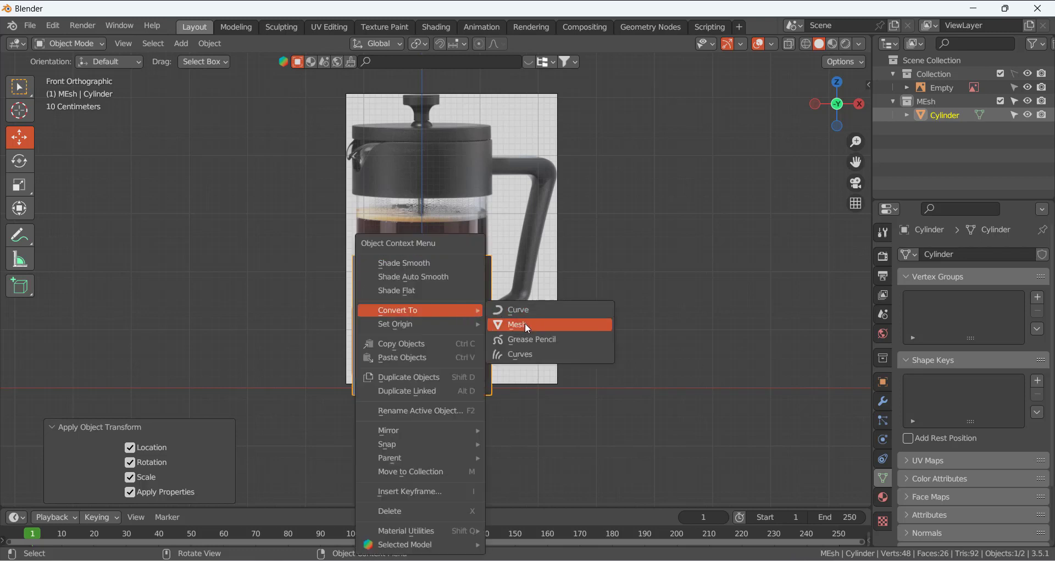
pyautogui.moveTo(447, 321)
pyautogui.click(521, 337)
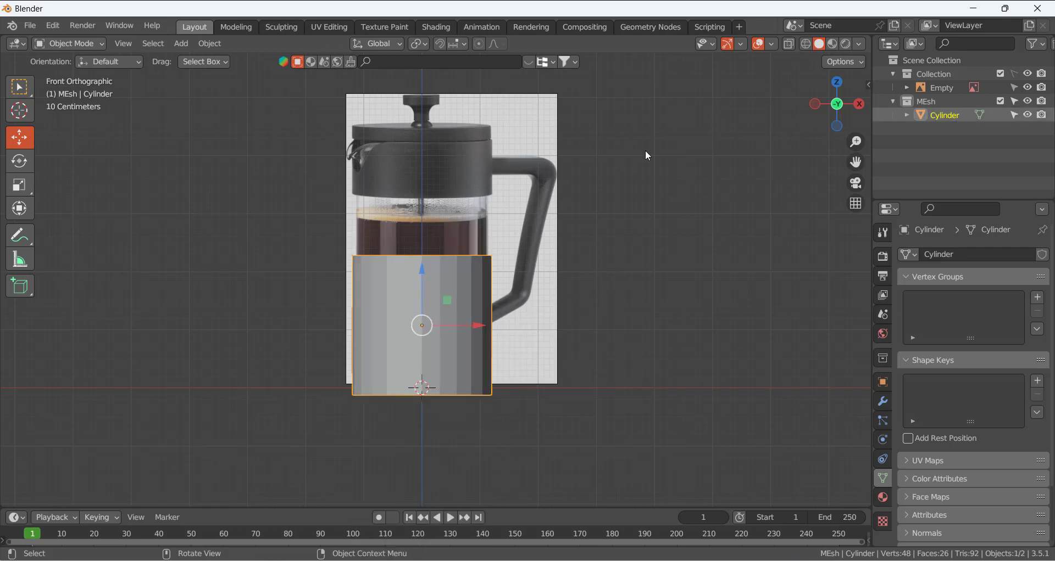
# In Edit Mode with X-ray on, lower the cylinder's top ring and raise its bottom ring about 0.24 m to match the pot's black base
pyautogui.press('Tab')
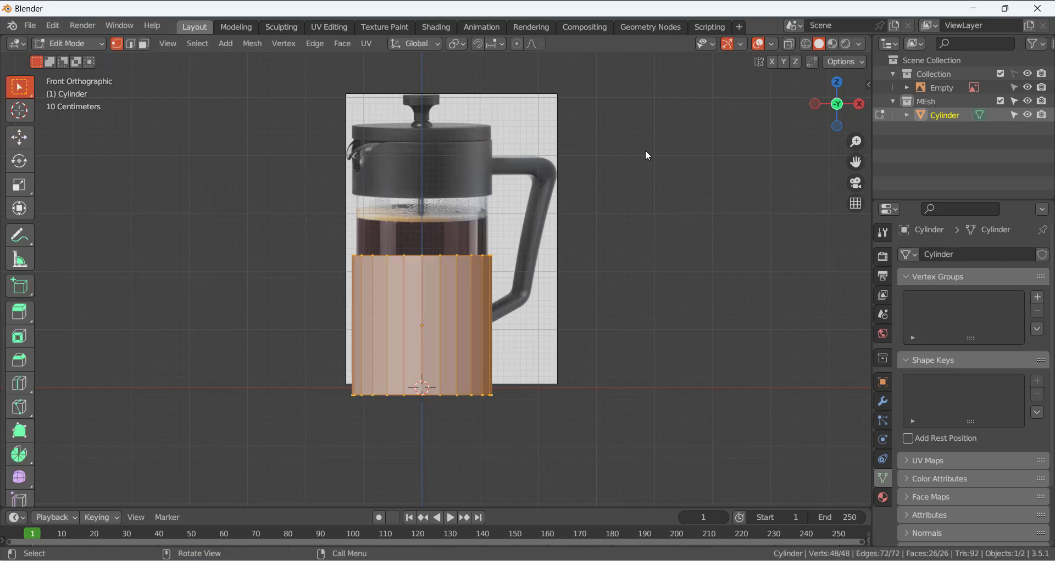
pyautogui.click(789, 44)
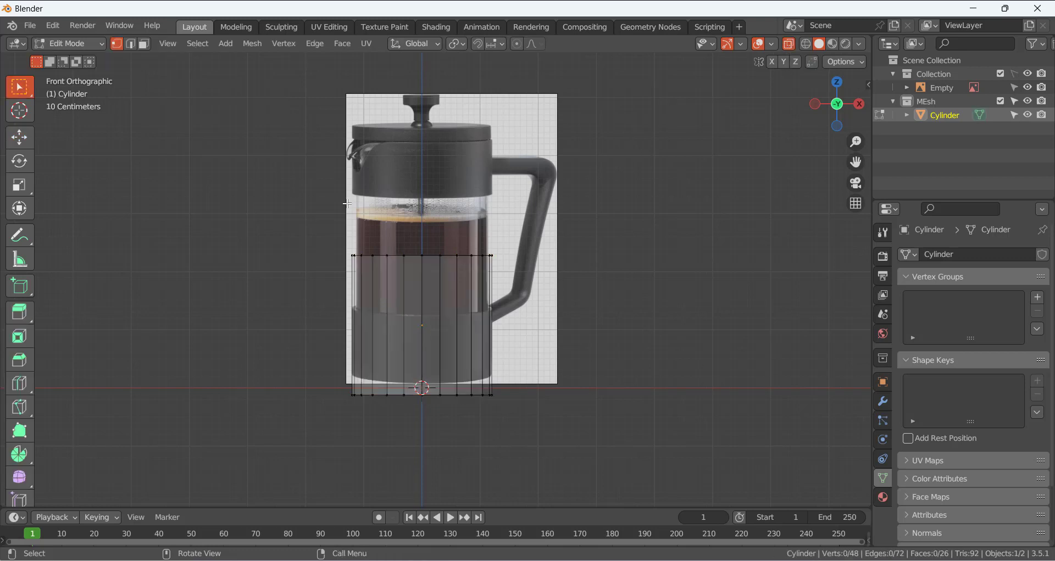
pyautogui.moveTo(318, 201); pyautogui.dragTo(638, 290)
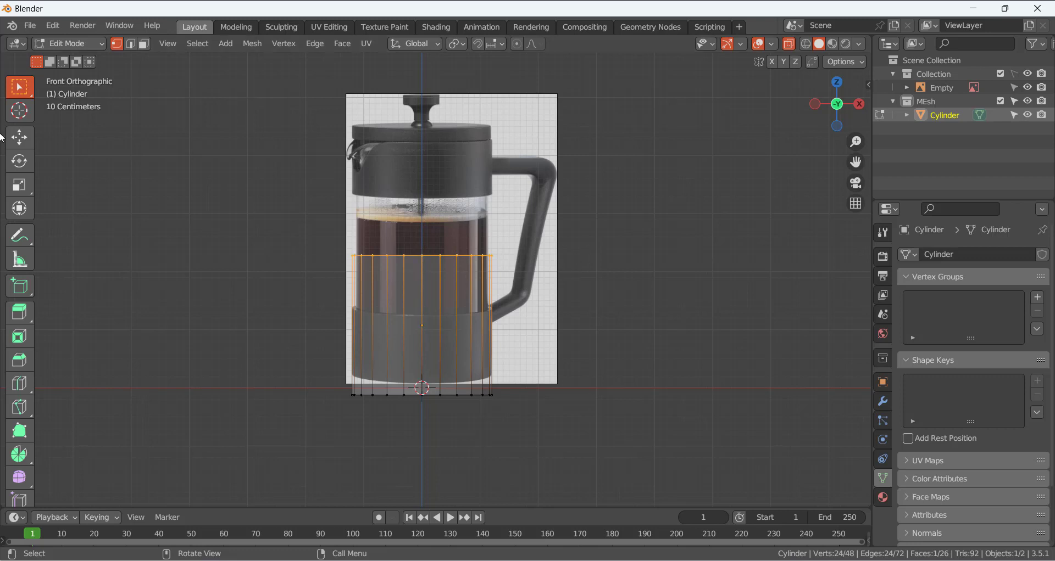
pyautogui.click(19, 137)
pyautogui.moveTo(421, 202); pyautogui.dragTo(409, 256)
pyautogui.moveTo(299, 373); pyautogui.dragTo(497, 445)
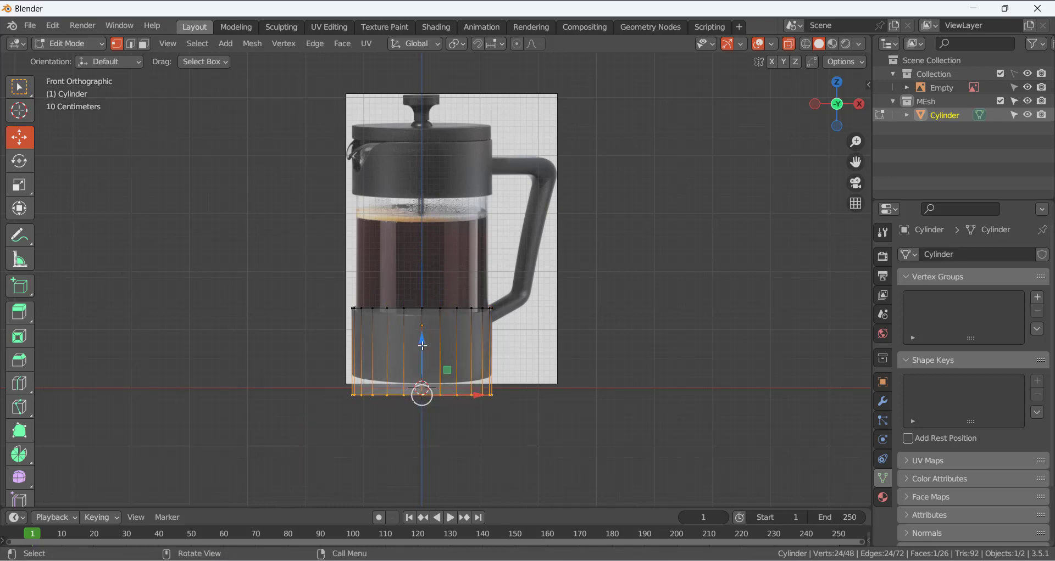
pyautogui.moveTo(421, 341); pyautogui.dragTo(423, 330)
# Turn X-ray off and delete the cylinder's top face to leave the base open
pyautogui.moveTo(483, 279); pyautogui.dragTo(498, 324, button='middle')
pyautogui.scroll(4, 454, 297)
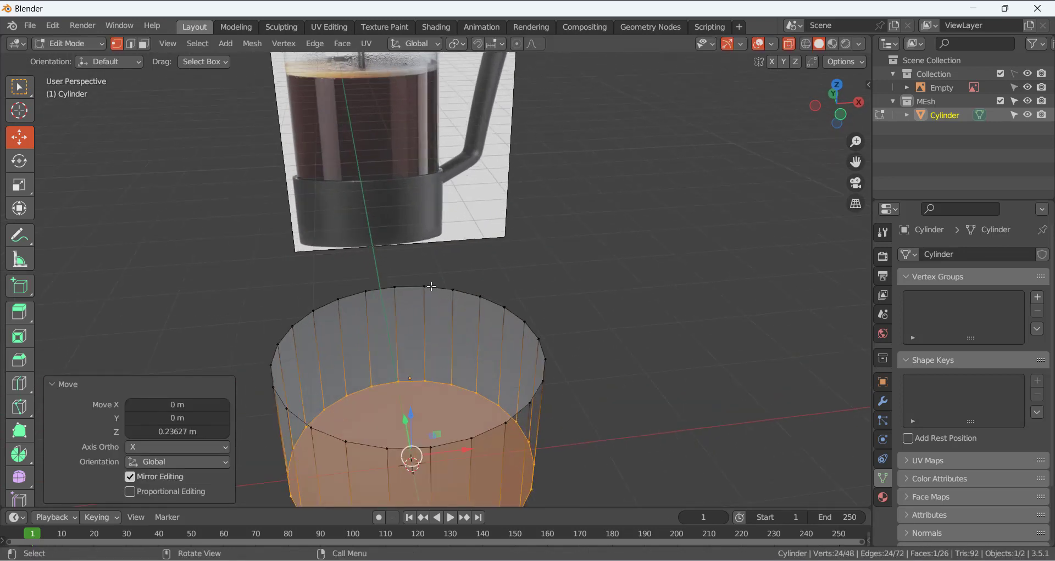
pyautogui.moveTo(431, 286)
pyautogui.mouseDown(button='middle')
pyautogui.moveTo(454, 292)
pyautogui.moveTo(405, 285)
pyautogui.moveTo(437, 294)
pyautogui.mouseUp(button='middle')
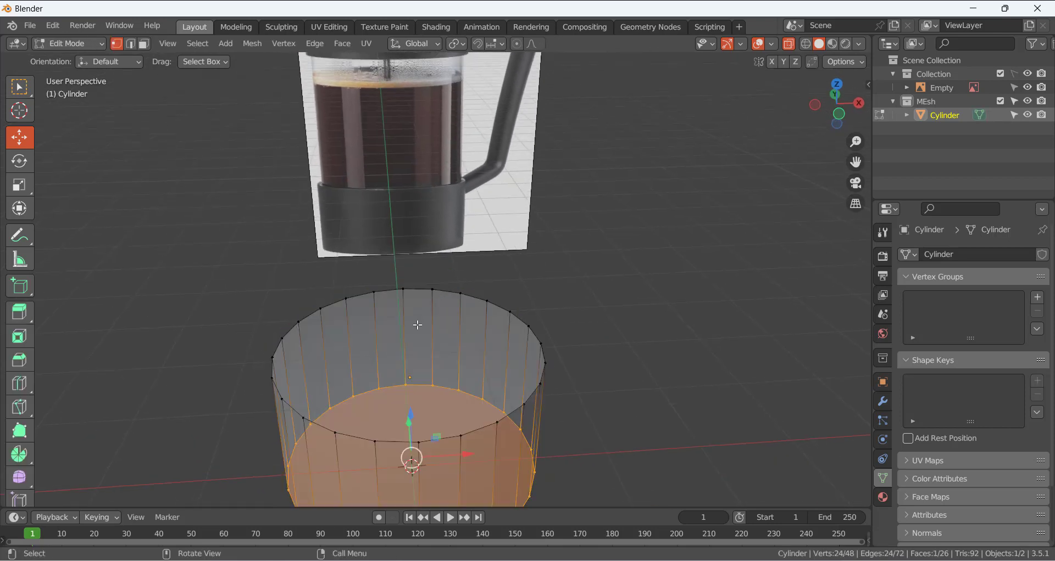
pyautogui.click(788, 44)
pyautogui.hotkey('alt', 'a')
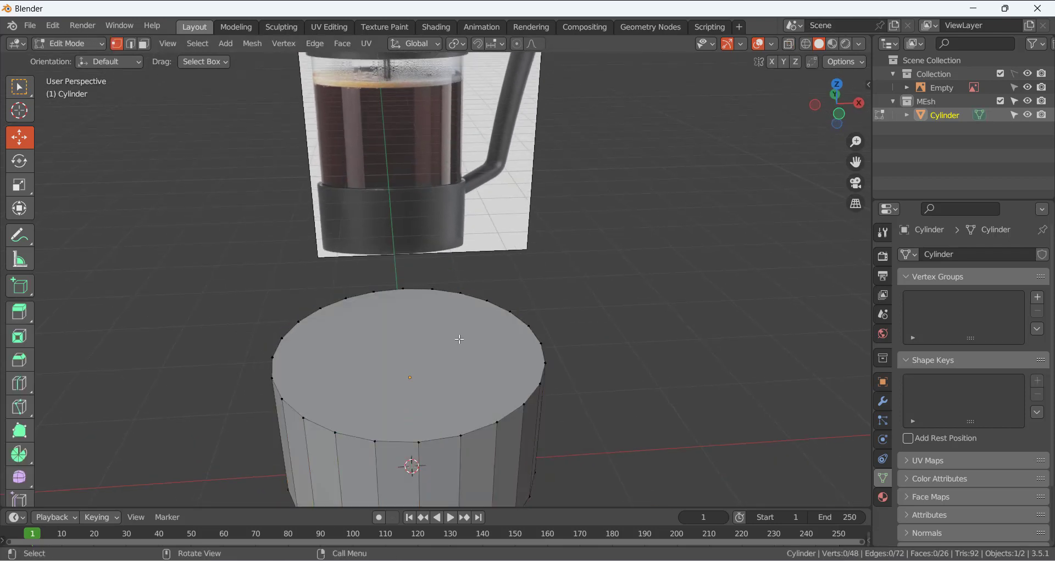
pyautogui.press('3')
pyautogui.click(405, 335)
pyautogui.press('x')
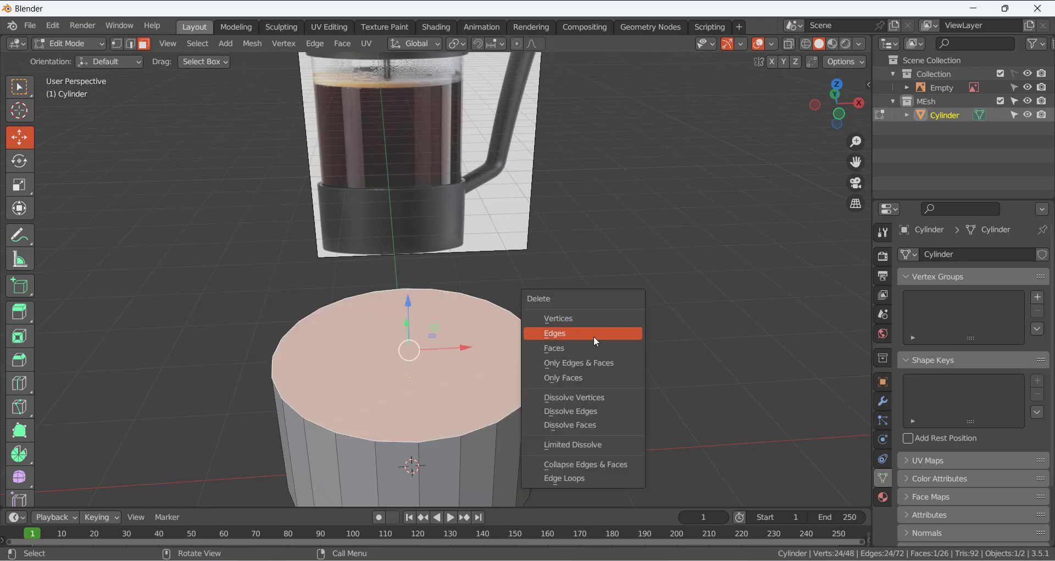
pyautogui.click(587, 351)
pyautogui.moveTo(590, 313); pyautogui.dragTo(503, 312, button='middle')
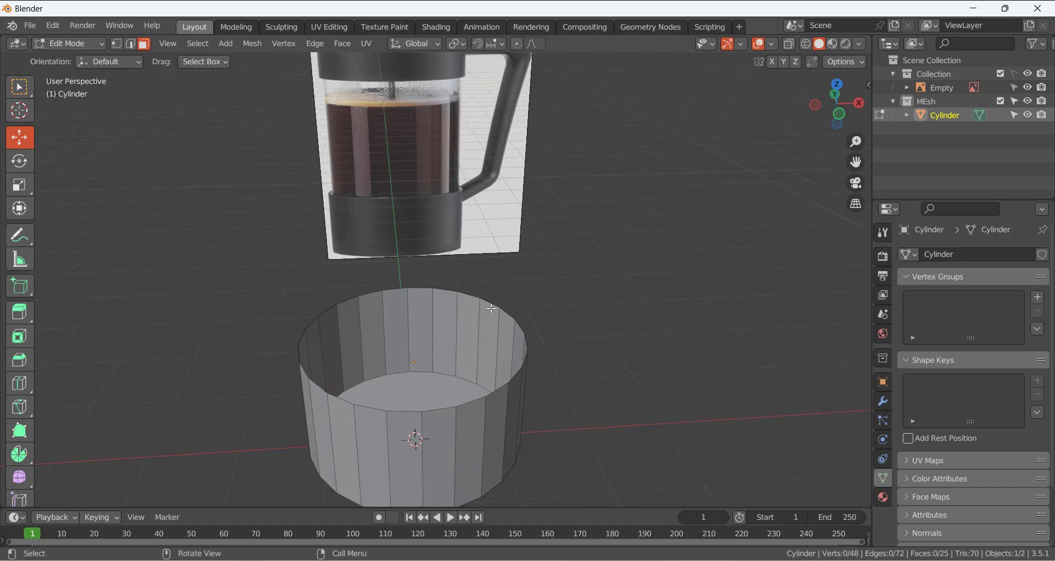
# Extrude the cylinder's open top edge loop inward, scaling it to about 0.905 to give the wall thickness
pyautogui.press('1')
pyautogui.keyDown('alt'); pyautogui.click(447, 289); pyautogui.keyUp('alt')
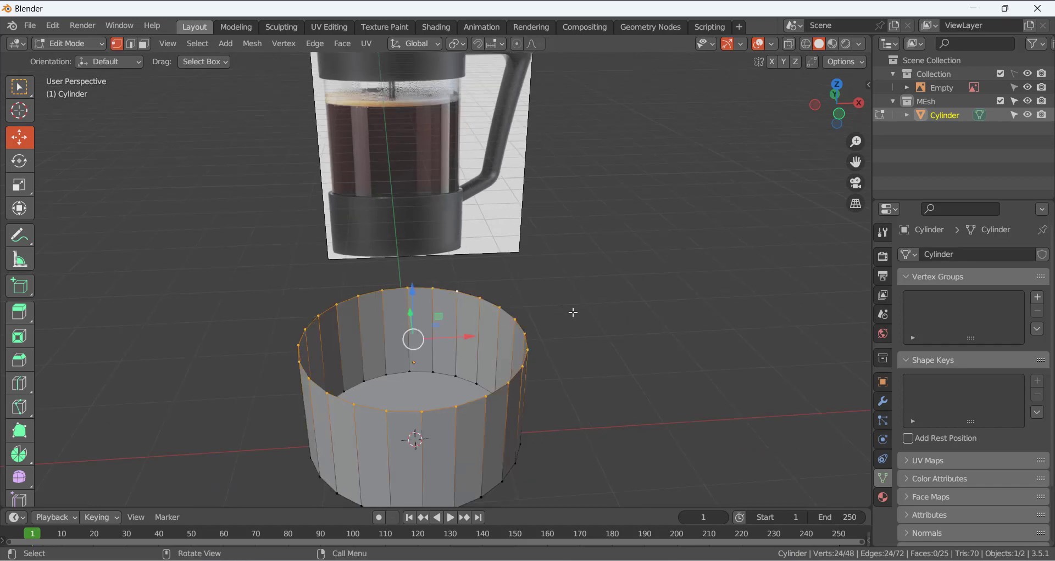
pyautogui.press('e')
pyautogui.press('s')
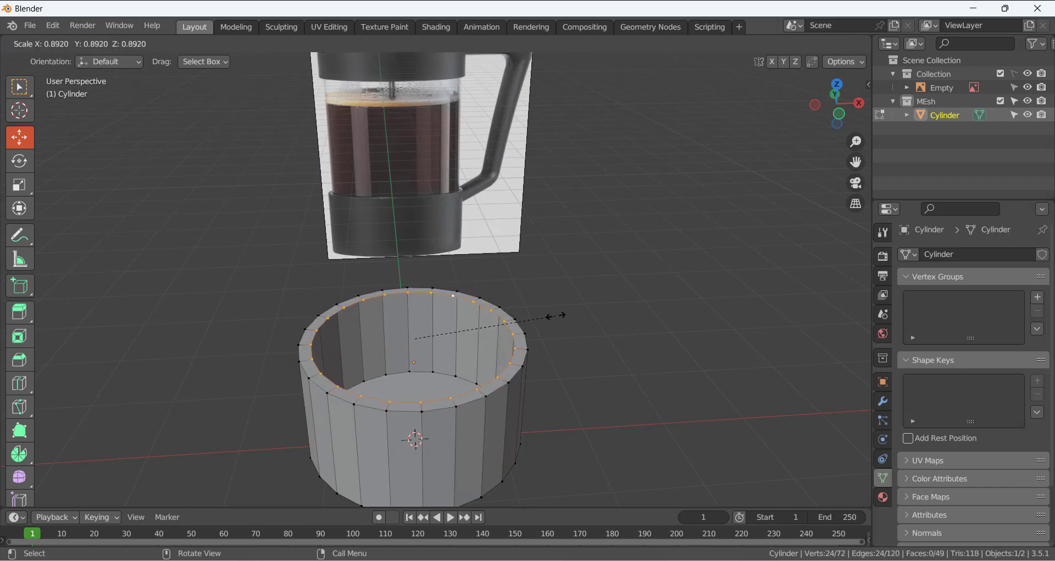
pyautogui.click(556, 316)
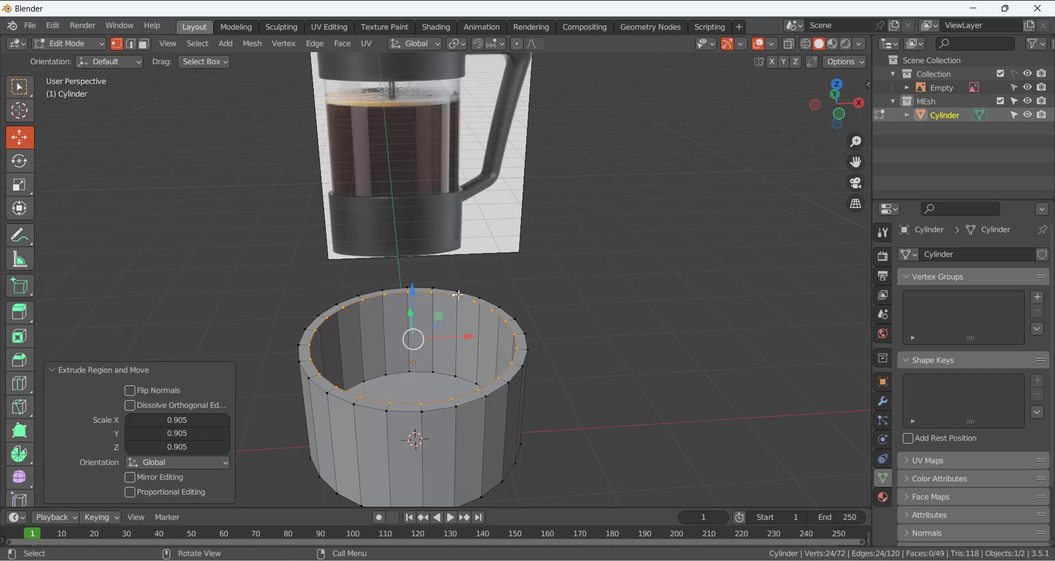
# Extrude the inner rim loop about 0.5 m straight down along Z to form the inner wall
pyautogui.moveTo(500, 303); pyautogui.dragTo(574, 284, button='middle')
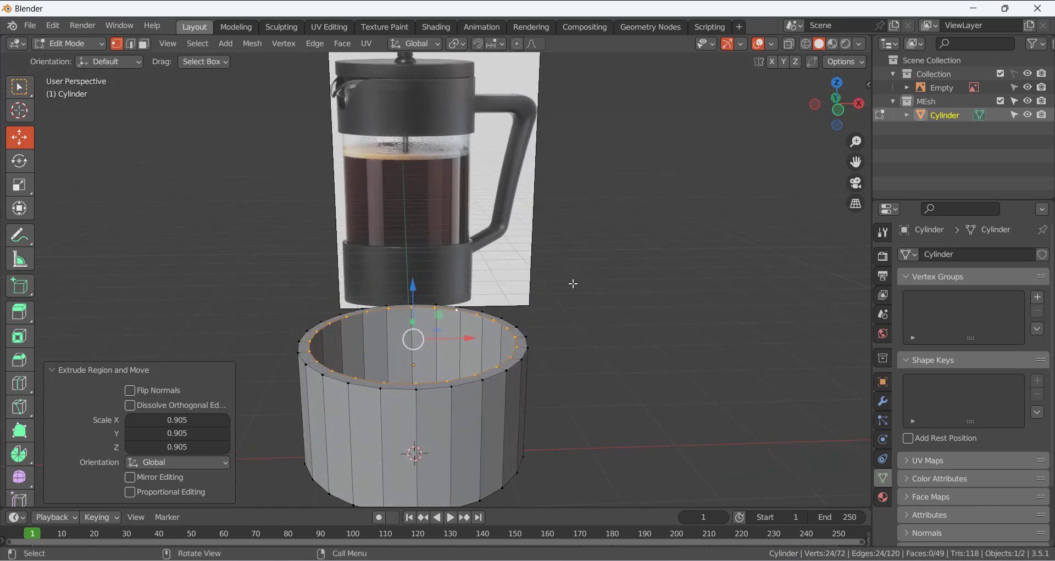
pyautogui.press('e')
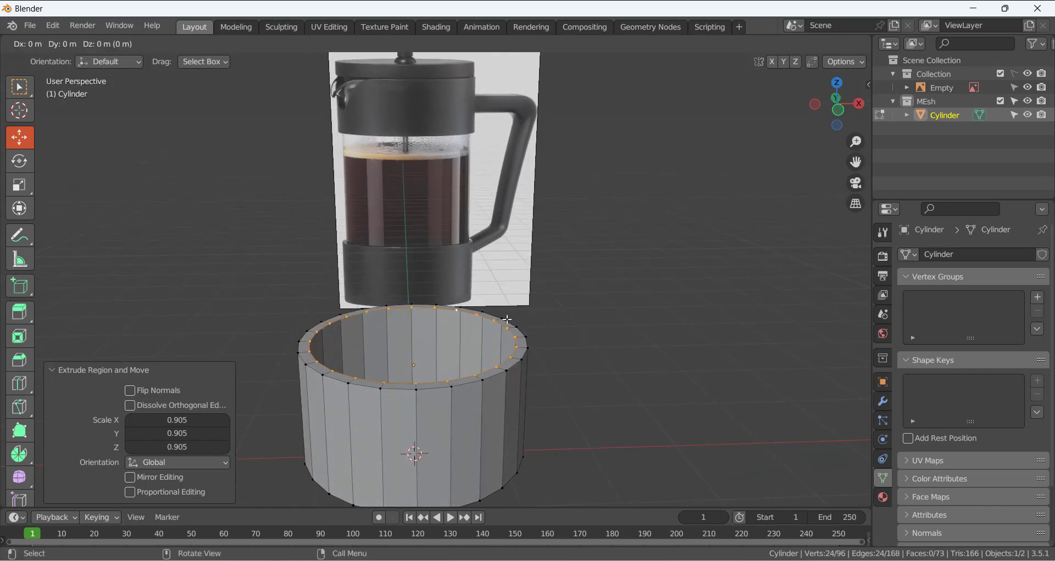
pyautogui.press('z')
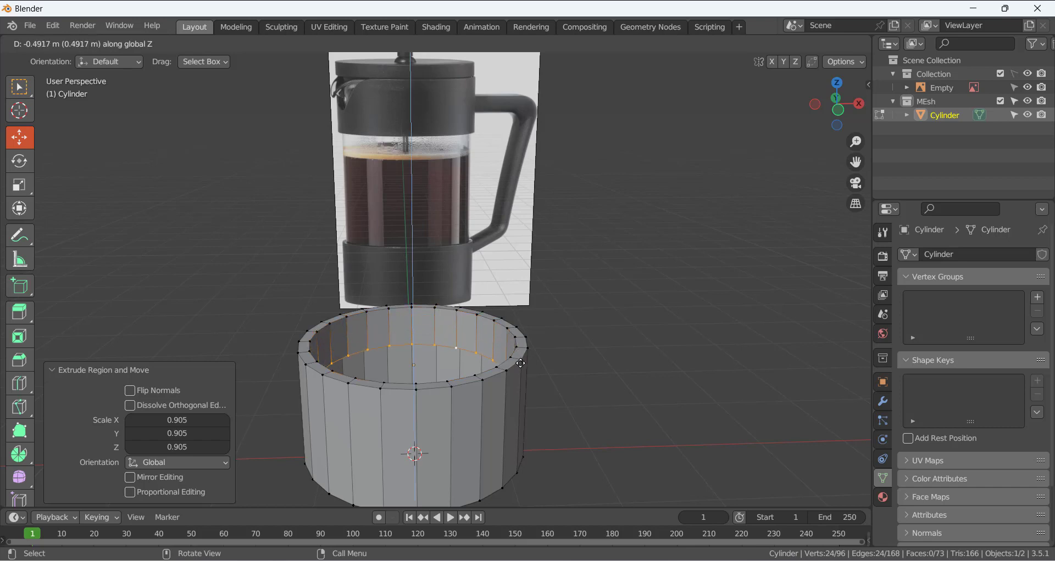
pyautogui.click(522, 367)
# Return to Object Mode and apply smooth shading to the cylinder
pyautogui.press('Tab')
pyautogui.moveTo(559, 321); pyautogui.dragTo(518, 323, button='middle')
pyautogui.click(555, 301)
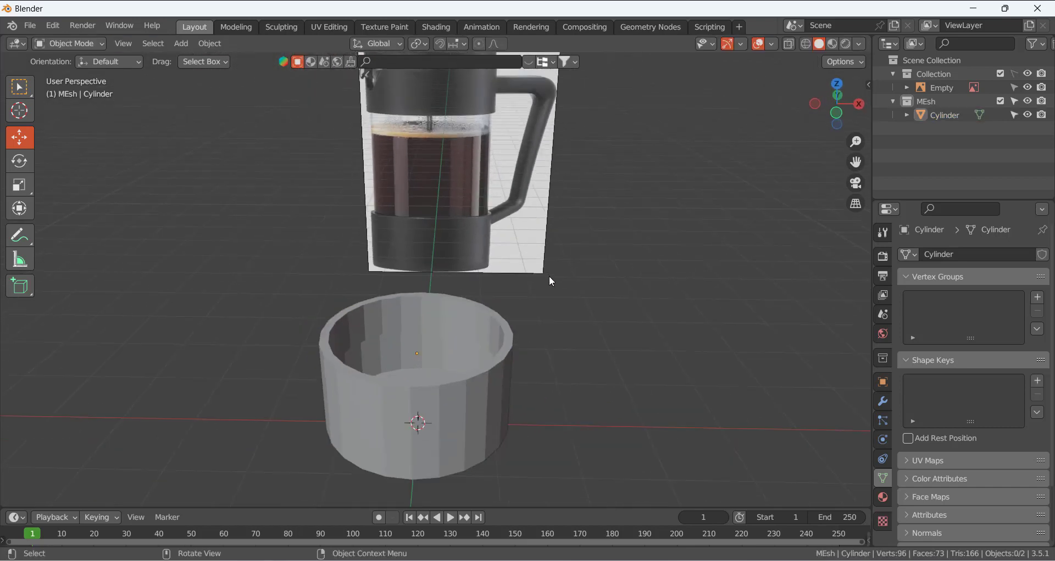
pyautogui.click(522, 377)
pyautogui.moveTo(624, 382); pyautogui.dragTo(470, 355, button='middle')
pyautogui.rightClick(470, 355)
pyautogui.click(431, 277)
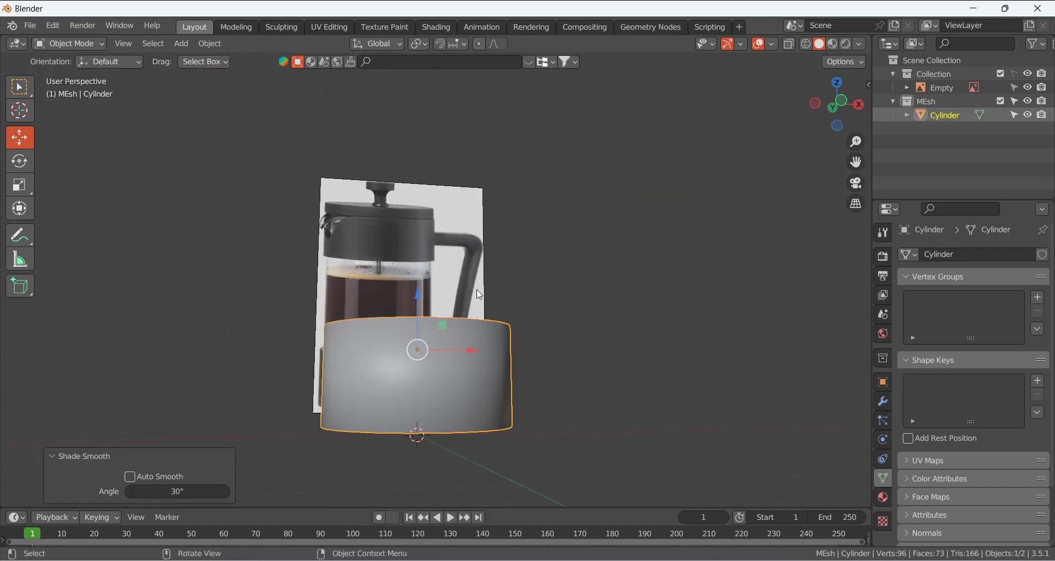
# In Edit Mode, add a loop cut around the outer wall and slide it down near the cylinder's bottom edge
pyautogui.moveTo(431, 277); pyautogui.dragTo(486, 390, button='middle')
pyautogui.press('Tab')
pyautogui.hotkey('ctrl', 'r')
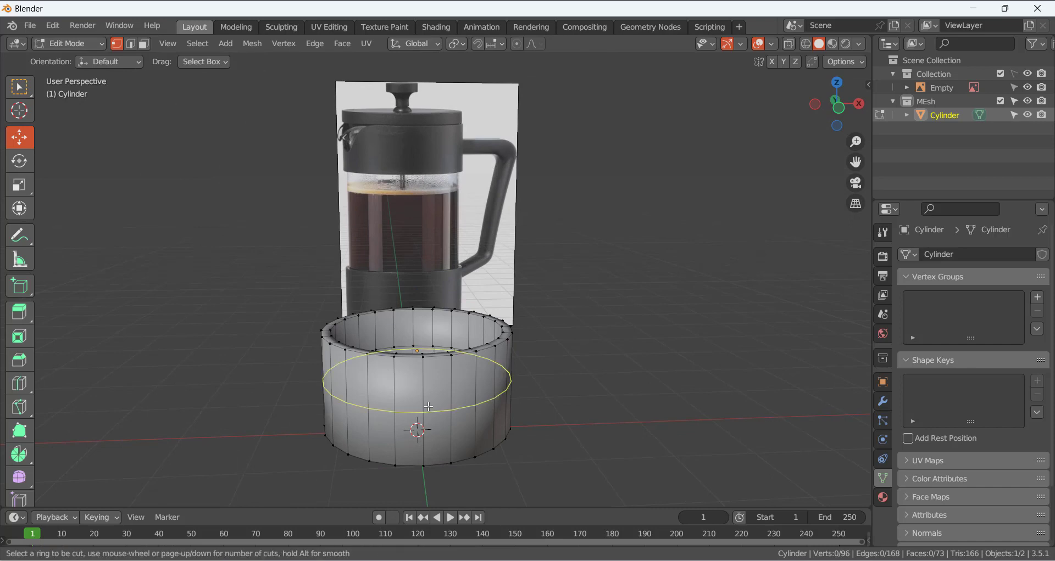
pyautogui.click(428, 407)
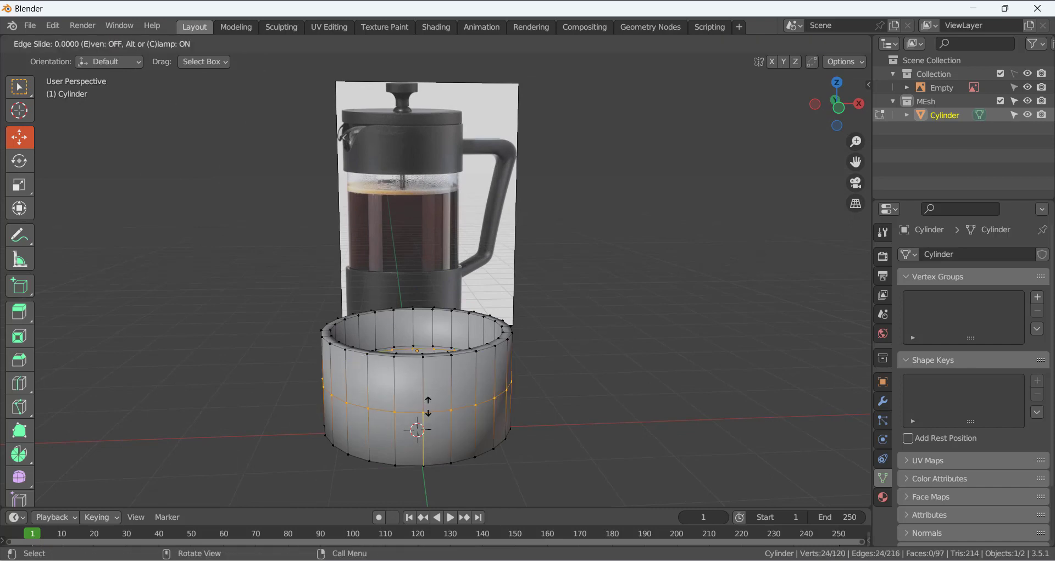
pyautogui.click(446, 446)
pyautogui.click(542, 373)
pyautogui.moveTo(508, 356); pyautogui.dragTo(508, 387, button='middle')
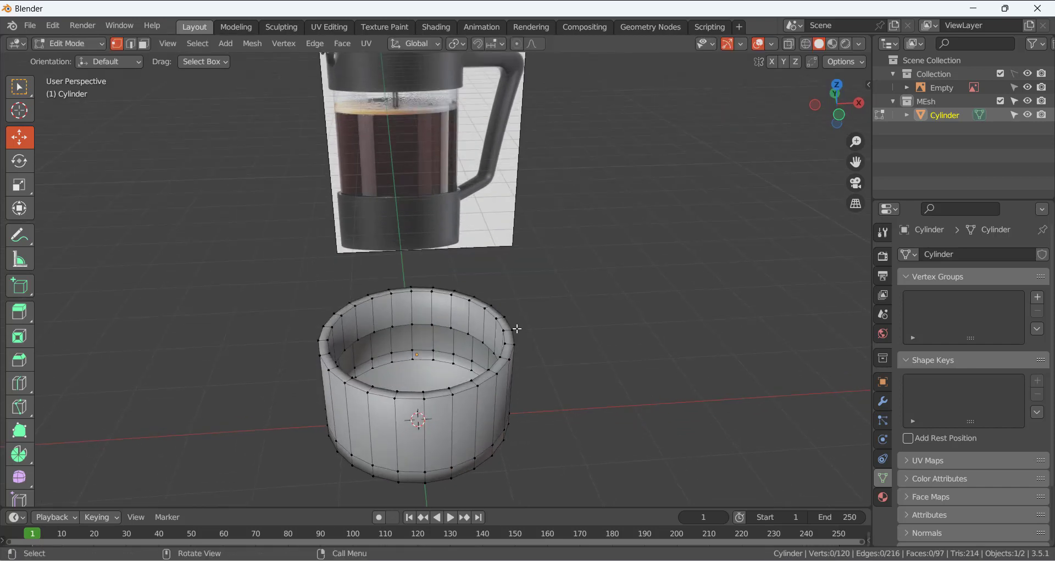
# Return to Object Mode and add a Subdivision Surface modifier to the cylinder
pyautogui.scroll(2, 517, 329)
pyautogui.press('Tab')
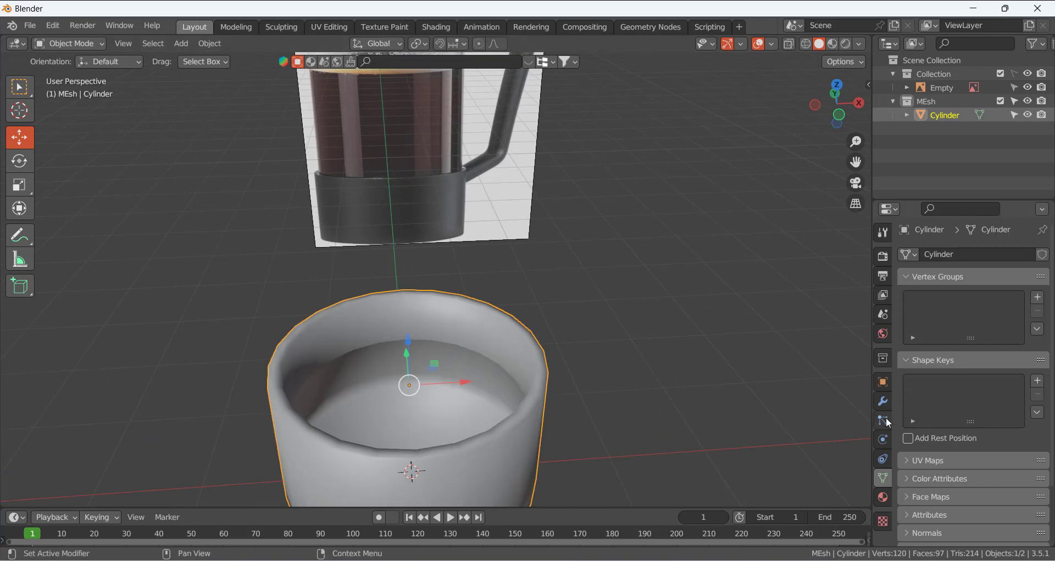
pyautogui.click(883, 401)
pyautogui.click(934, 255)
pyautogui.click(789, 500)
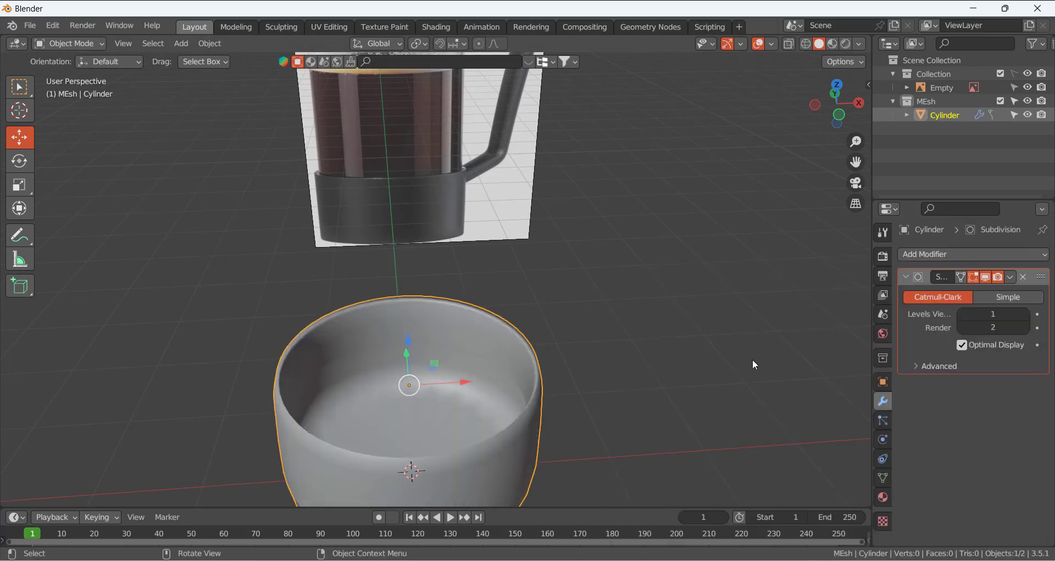
# In Edit Mode, add a loop cut on the outer wall and slide it up close to the top rim
pyautogui.moveTo(752, 360); pyautogui.dragTo(536, 363, button='middle')
pyautogui.press('Tab')
pyautogui.hotkey('ctrl', 'r')
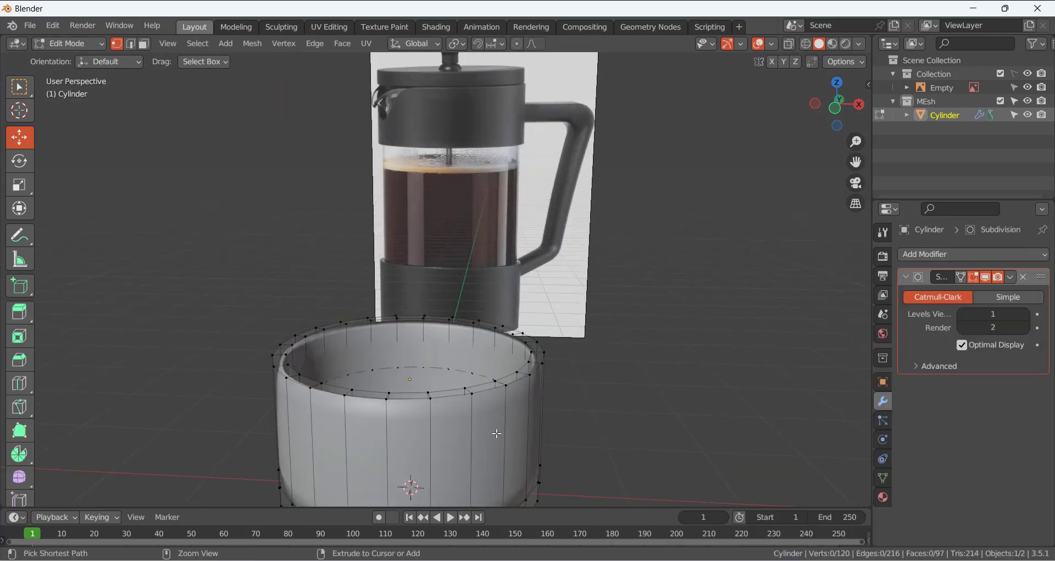
pyautogui.click(508, 418)
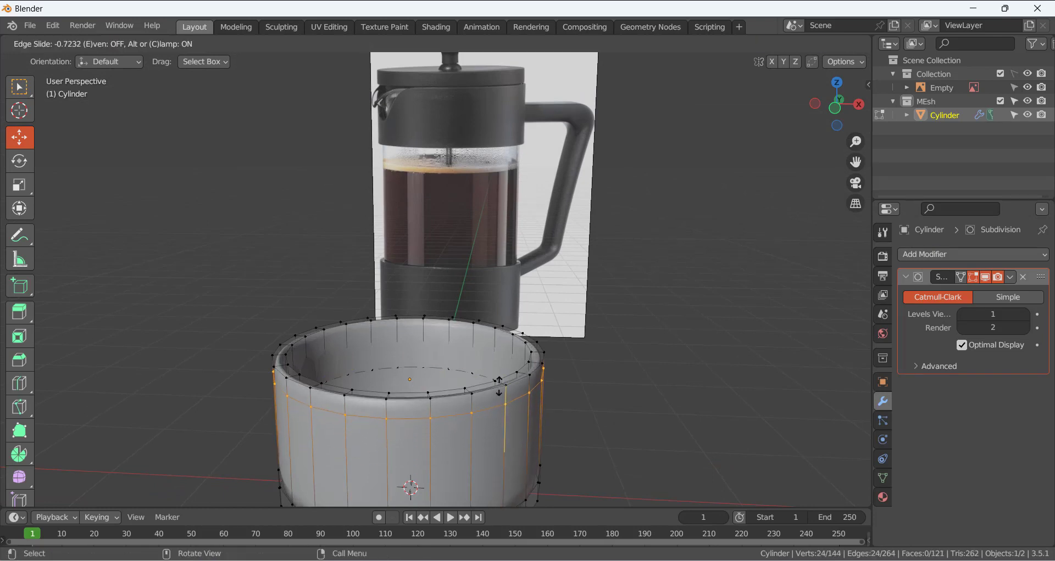
pyautogui.click(498, 396)
# Add a loop cut on the inner wall and slide it up close to the top rim
pyautogui.hotkey('ctrl', 'r')
pyautogui.click(485, 356)
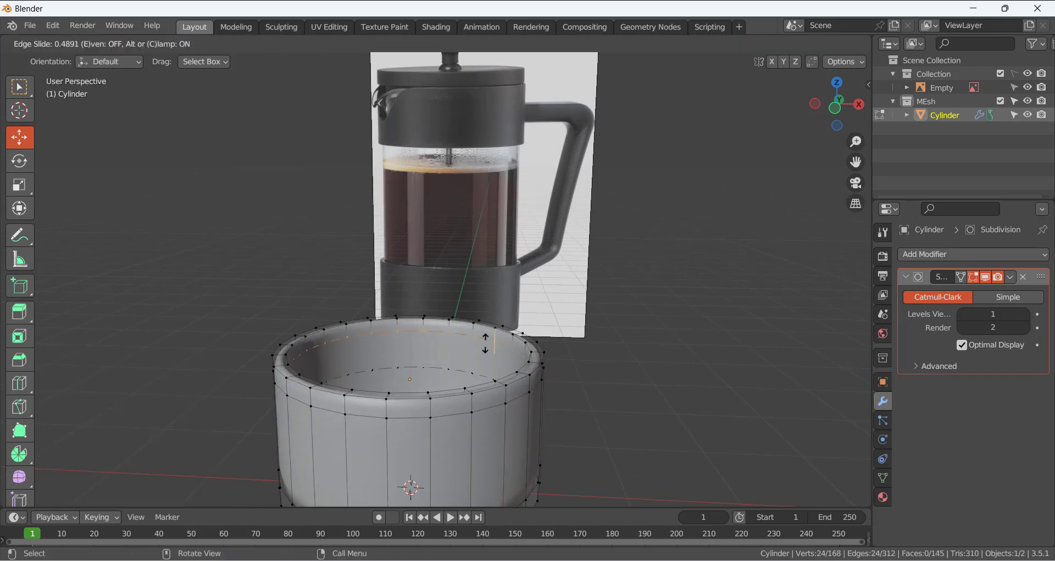
pyautogui.click(485, 340)
pyautogui.click(670, 317)
pyautogui.moveTo(646, 315)
pyautogui.mouseDown(button='middle')
pyautogui.moveTo(638, 342)
pyautogui.moveTo(636, 328)
pyautogui.mouseUp(button='middle')
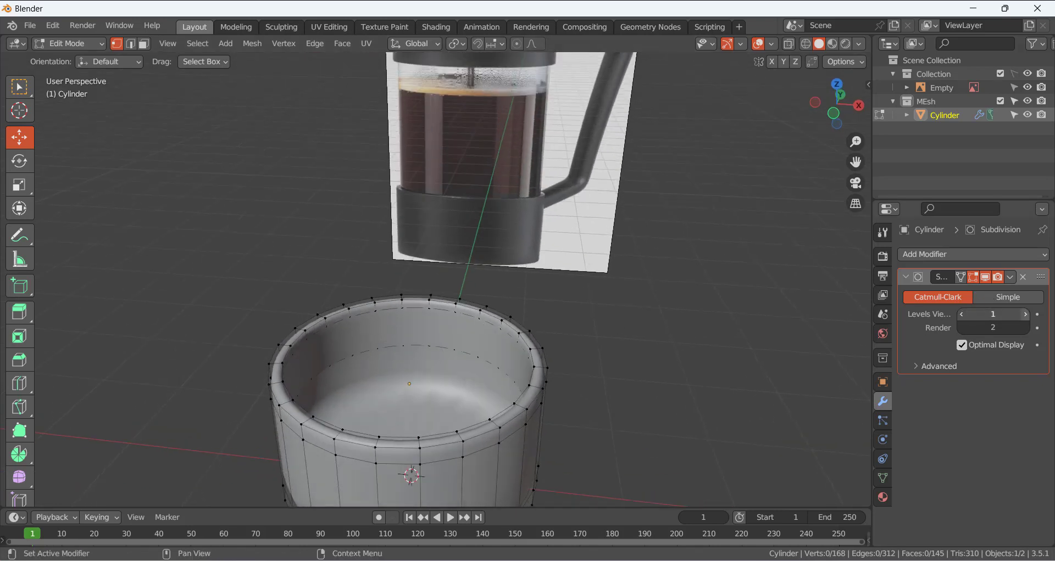
# Set the subdivision's viewport level to 2 and add a Bevel modifier placed above it in the modifier stack
pyautogui.click(964, 257)
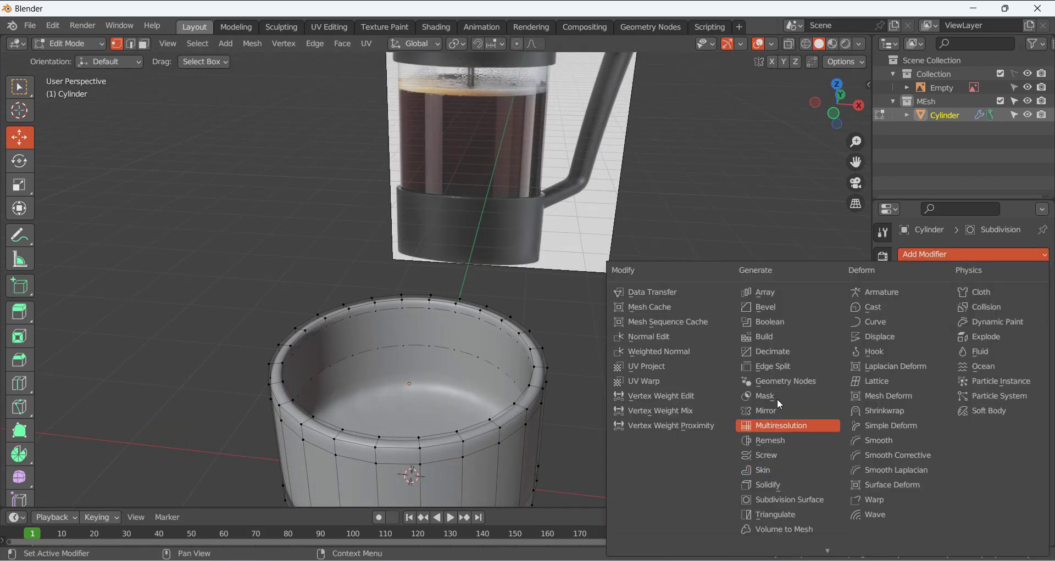
pyautogui.click(782, 307)
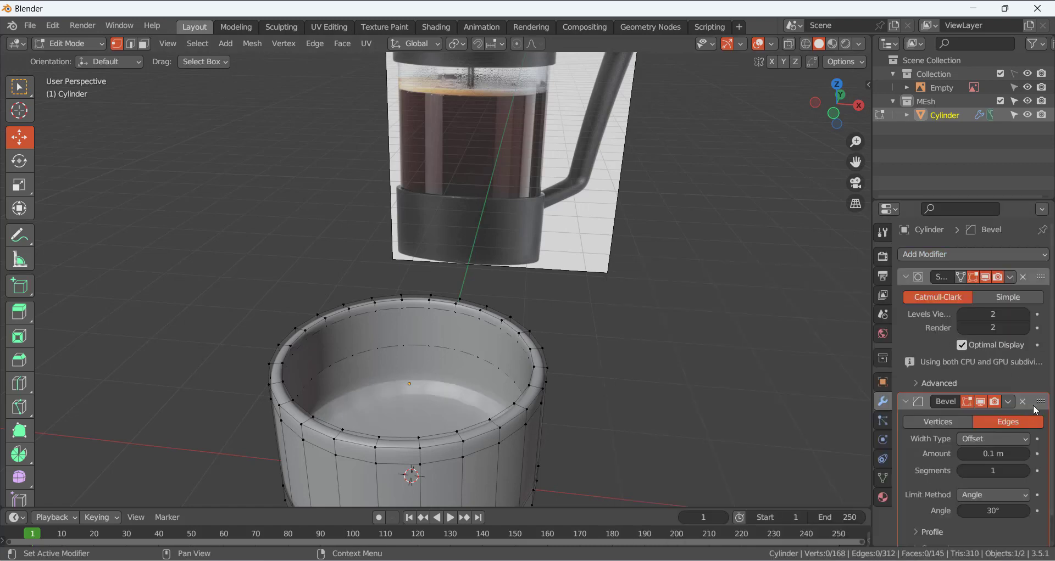
pyautogui.moveTo(1036, 407); pyautogui.dragTo(1038, 242)
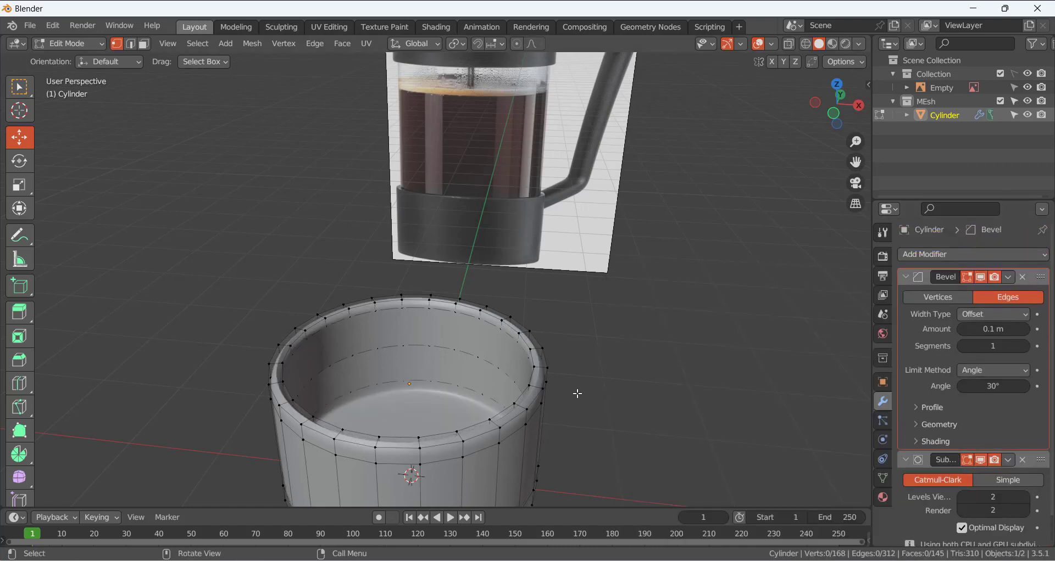
# Return to Object Mode and set the Bevel modifier to 2 segments with an amount of 0.005 m
pyautogui.press('Tab')
pyautogui.moveTo(619, 380); pyautogui.dragTo(593, 341, button='middle')
pyautogui.click(1025, 347)
pyautogui.doubleClick(984, 329)
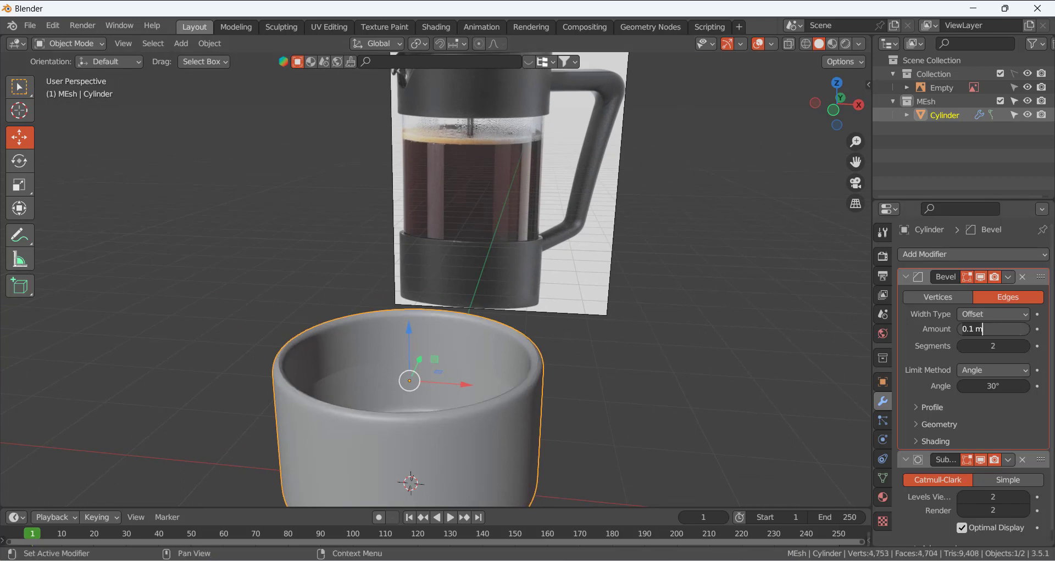
pyautogui.press('BackSpace')
pyautogui.press('BackSpace')
pyautogui.press('BackSpace')
pyautogui.press('BackSpace')
pyautogui.write('.005')
pyautogui.press('Return')
# Set the Bevel amount to 0.05 m and check the rim
pyautogui.click(993, 330)
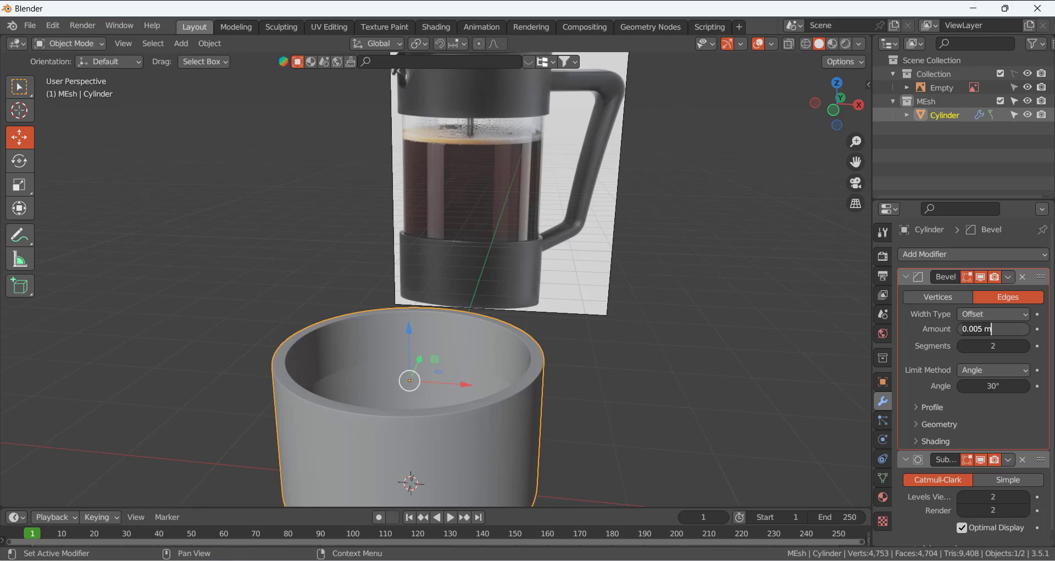
pyautogui.write('.05')
pyautogui.press('Return')
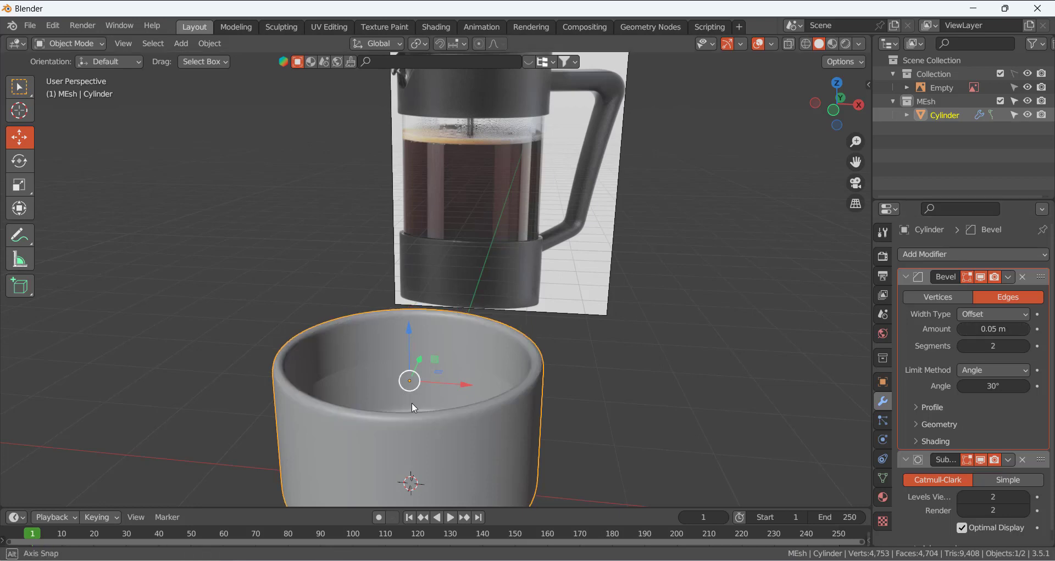
pyautogui.moveTo(411, 403); pyautogui.dragTo(387, 407, button='middle')
# Set the Bevel modifier to 3 segments with an amount of 0.0025 m
pyautogui.click(1025, 346)
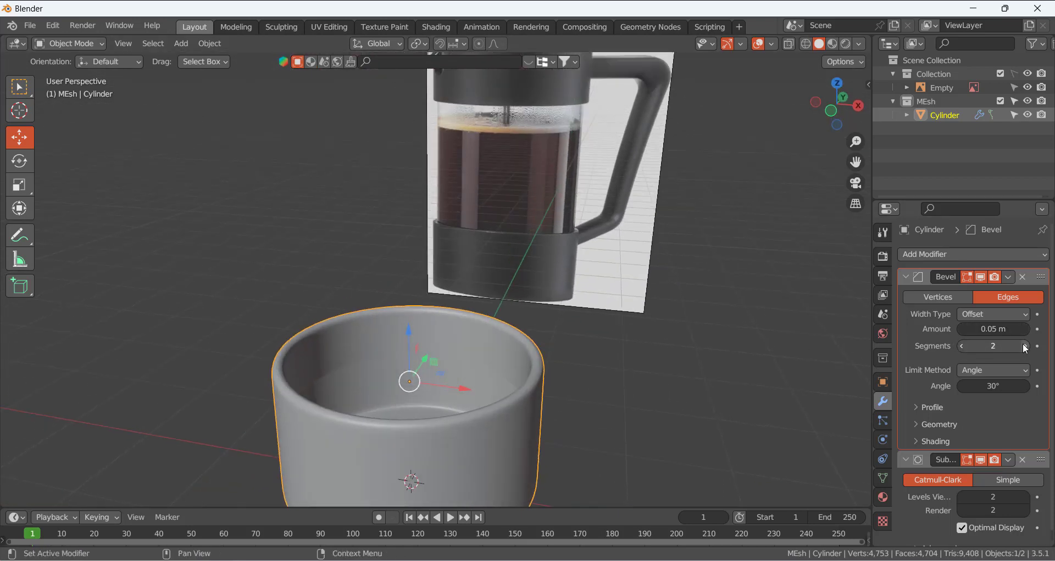
pyautogui.click(993, 329)
pyautogui.press('BackSpace')
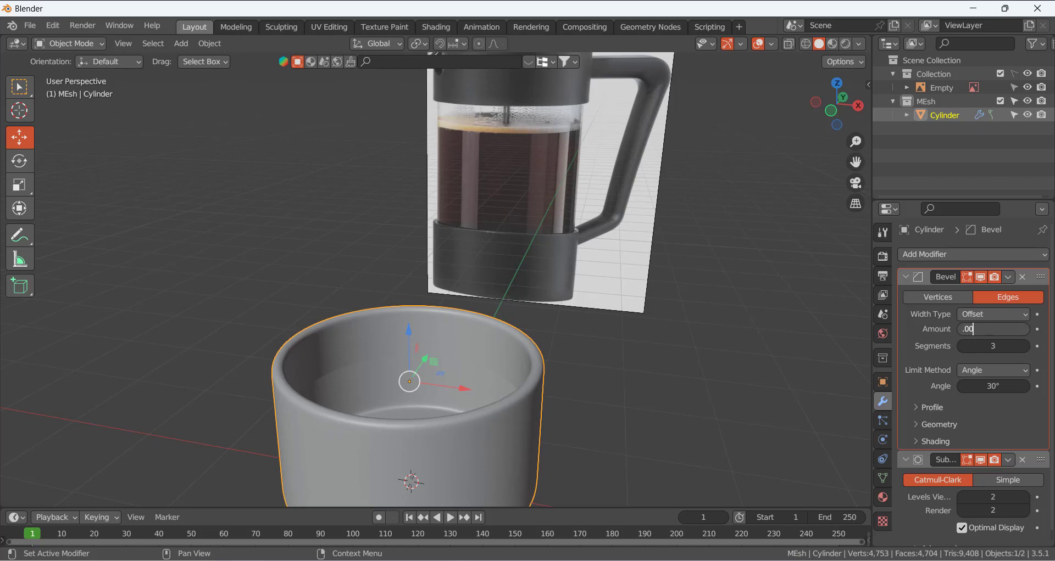
pyautogui.write('.0025')
pyautogui.press('Return')
pyautogui.moveTo(626, 357); pyautogui.dragTo(656, 348, button='middle')
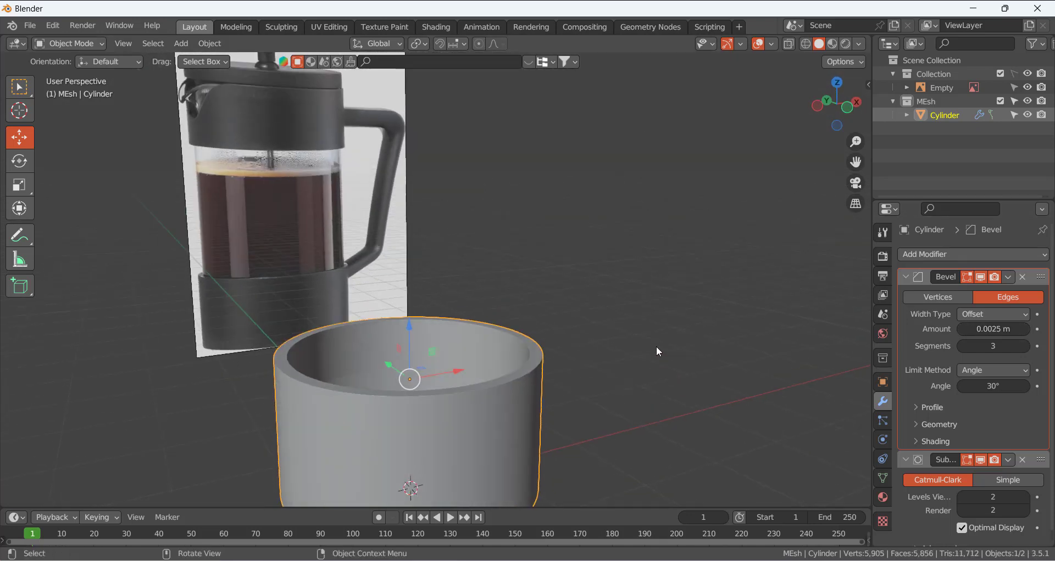
# Try Bevel amounts of 0.0075 m and 0.075 m on the cylinder
pyautogui.moveTo(999, 328); pyautogui.dragTo(992, 328)
pyautogui.doubleClick(999, 328)
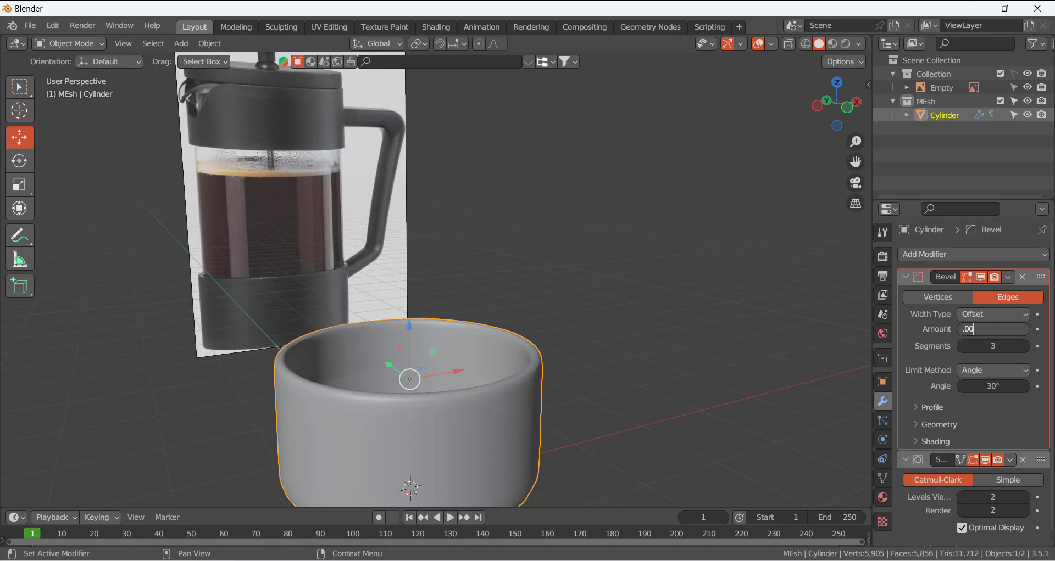
pyautogui.press('Return')
pyautogui.doubleClick(996, 329)
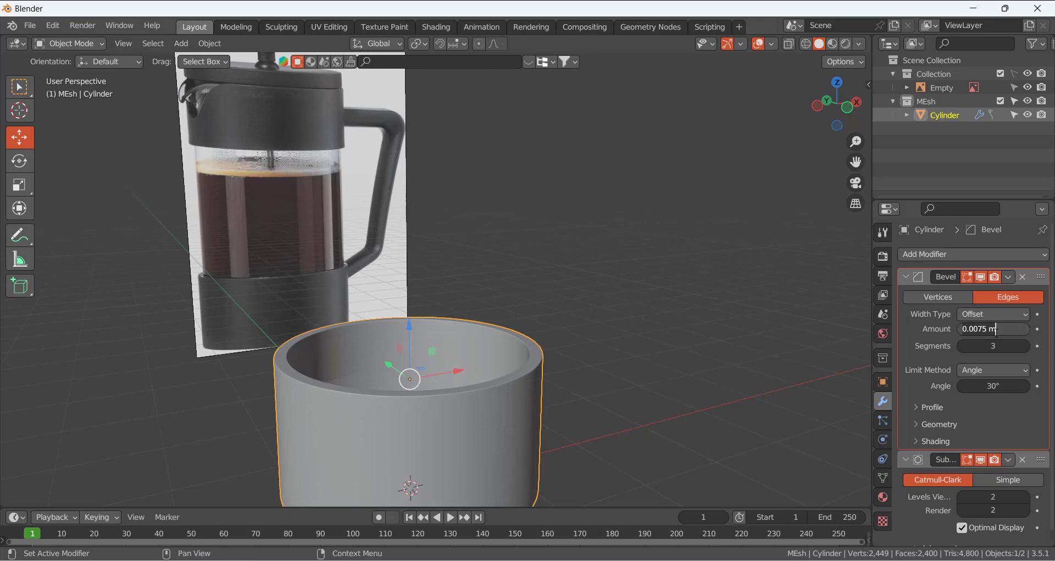
pyautogui.press('BackSpace')
pyautogui.write('.075')
pyautogui.press('Return')
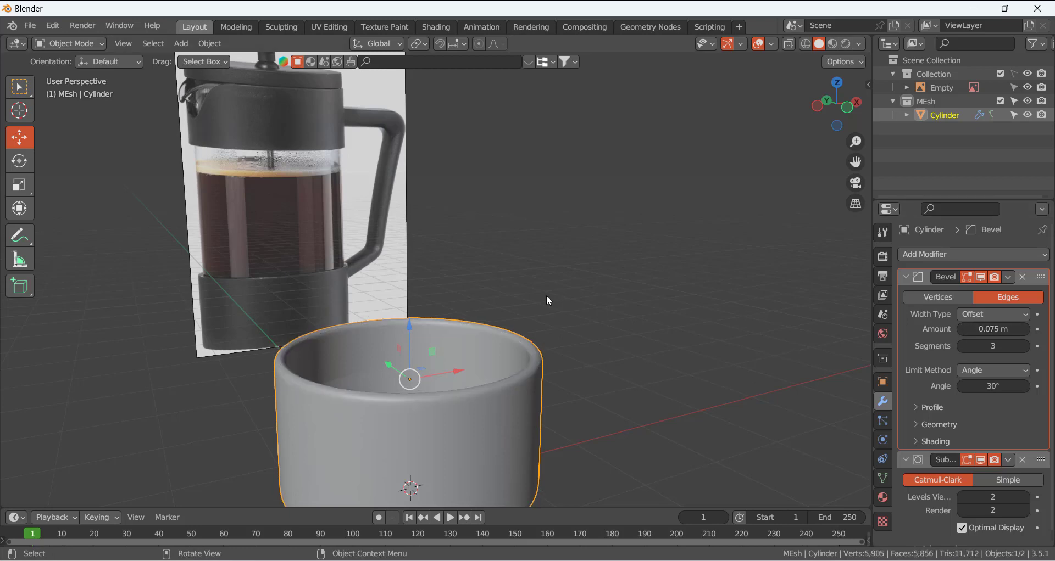
pyautogui.moveTo(546, 295); pyautogui.dragTo(490, 312, button='middle')
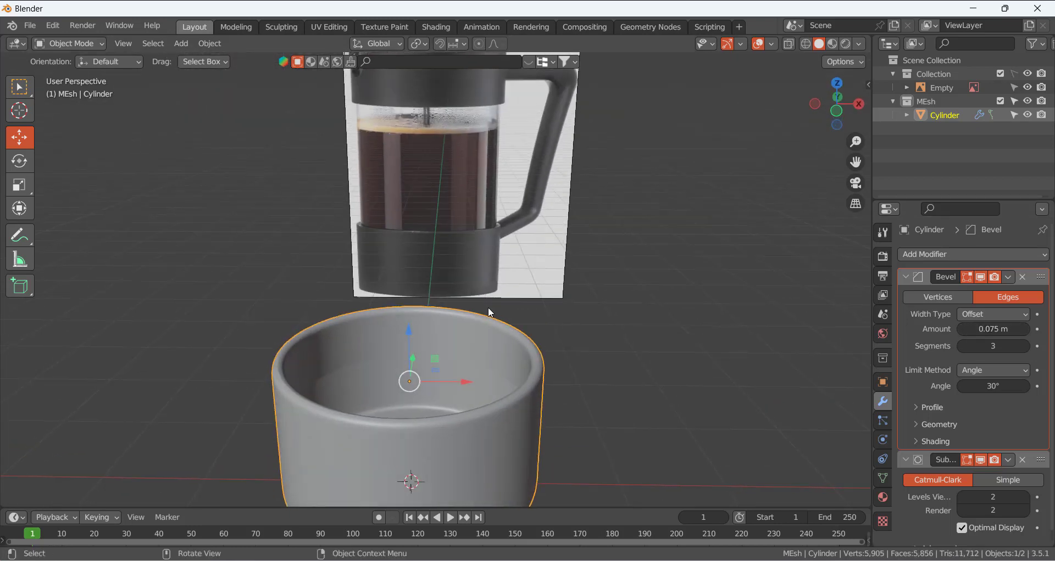
# Set the Bevel modifier to 2 segments with an amount of 0.025 m
pyautogui.click(963, 345)
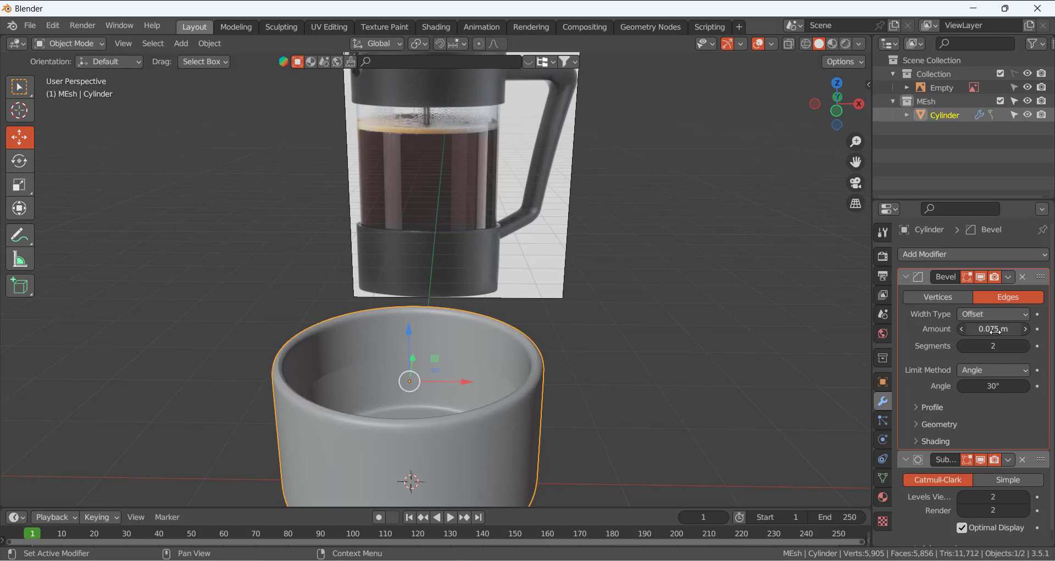
pyautogui.moveTo(586, 371); pyautogui.dragTo(556, 383, button='middle')
pyautogui.scroll(2, 554, 378)
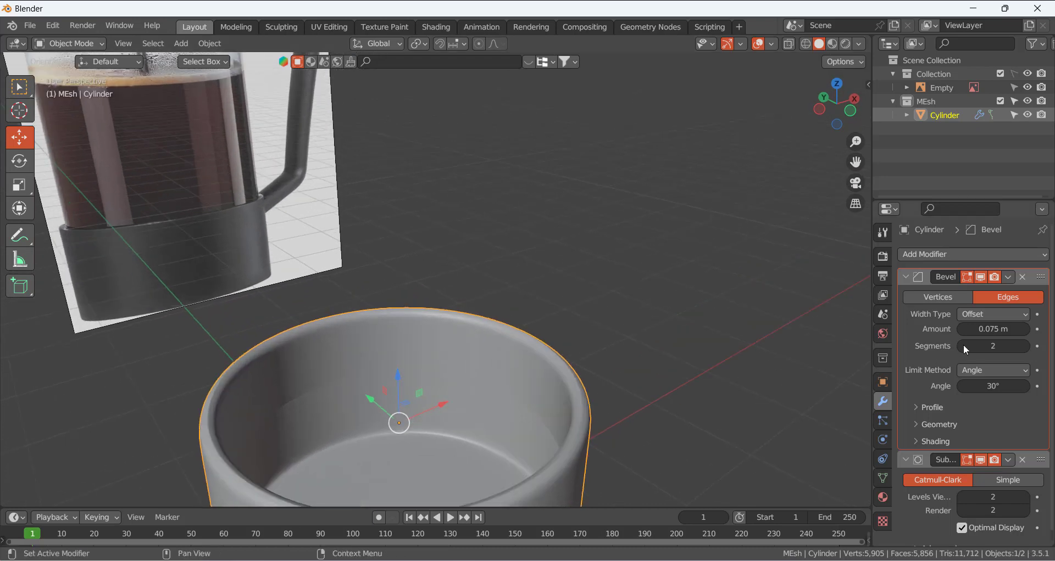
pyautogui.doubleClick(1008, 329)
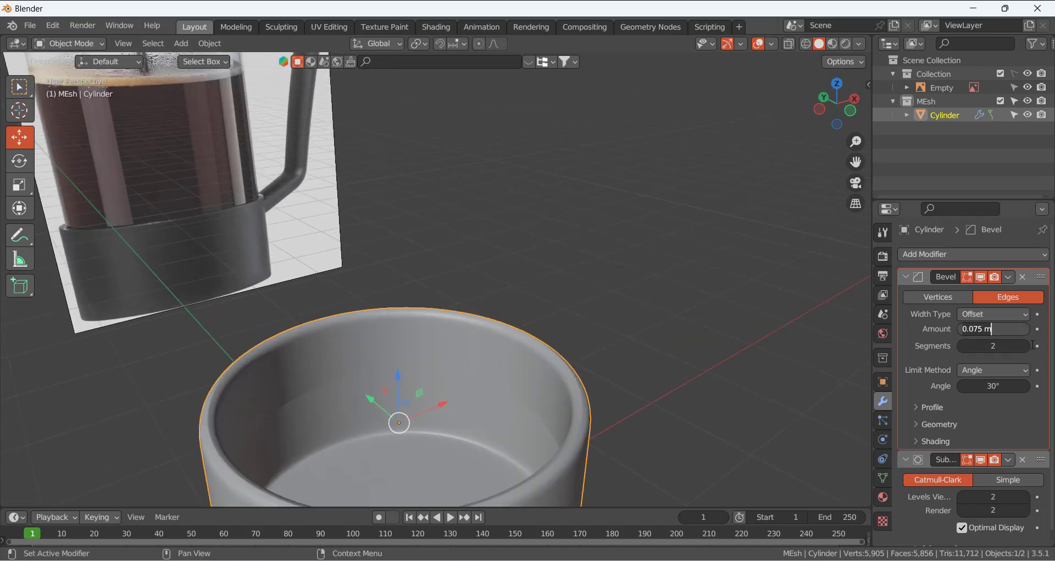
pyautogui.press('BackSpace')
pyautogui.press('BackSpace')
pyautogui.press('BackSpace')
pyautogui.press('BackSpace')
pyautogui.press('BackSpace')
pyautogui.write('025')
pyautogui.press('Return')
pyautogui.moveTo(545, 404); pyautogui.dragTo(418, 345, button='middle')
# Add a mesh circle and raise it about 1.33 m along Z to sit inside the base's rim
pyautogui.click(707, 252)
pyautogui.scroll(-2, 591, 310)
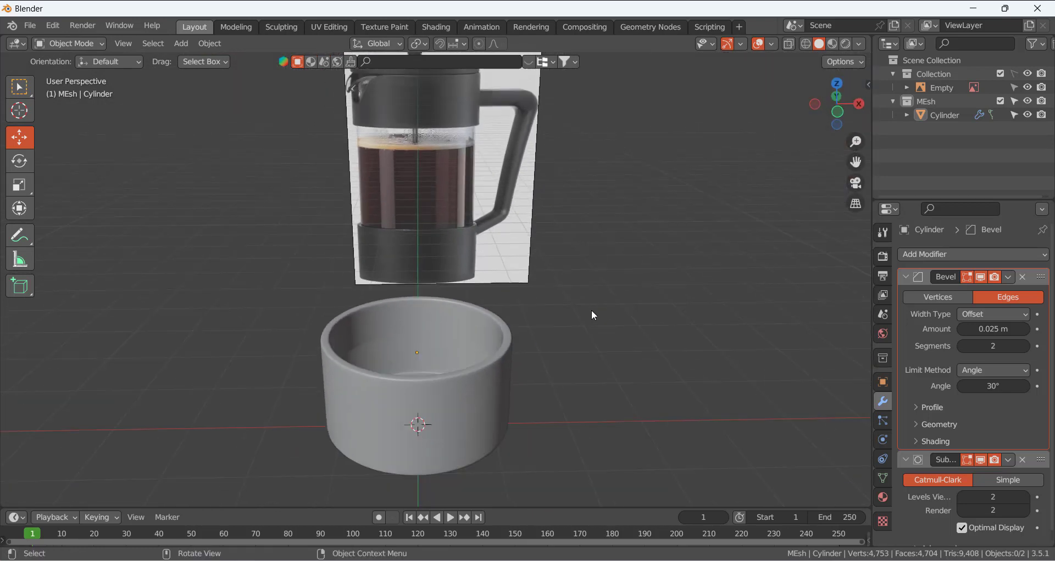
pyautogui.hotkey('shift', 'a')
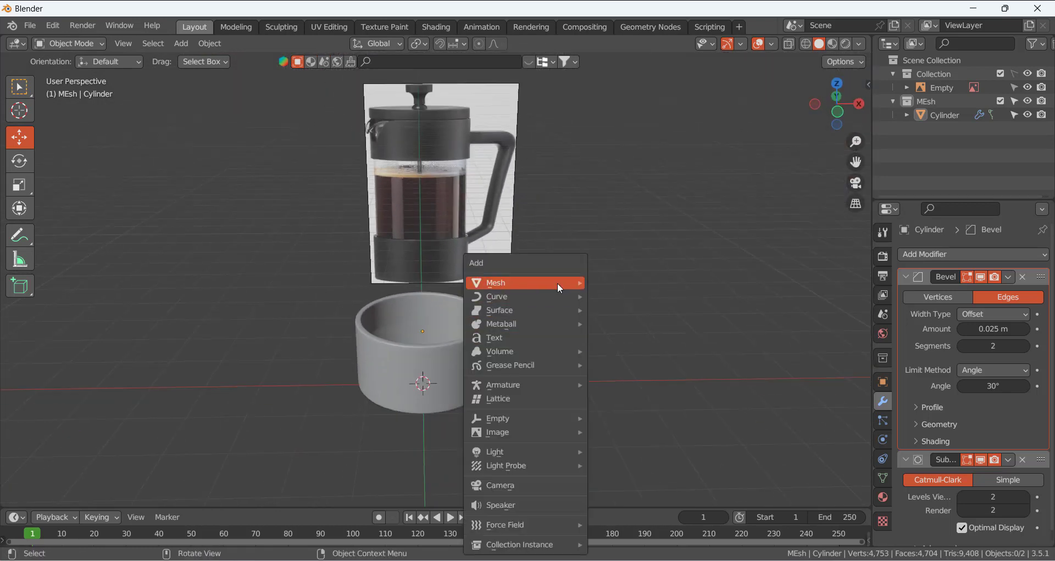
pyautogui.moveTo(557, 282)
pyautogui.click(651, 312)
pyautogui.moveTo(544, 351); pyautogui.dragTo(519, 334, button='middle')
pyautogui.moveTo(423, 332); pyautogui.dragTo(423, 271)
pyautogui.moveTo(393, 389); pyautogui.dragTo(586, 301, button='middle')
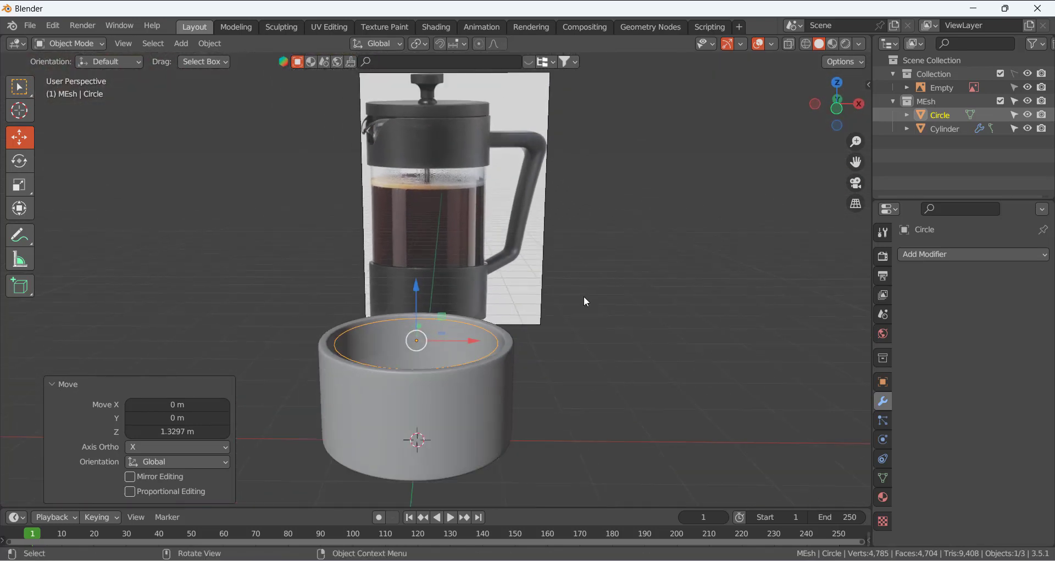
# Extrude the circle's vertices about 2.61 m straight up along Z to form the glass wall
pyautogui.press('Tab')
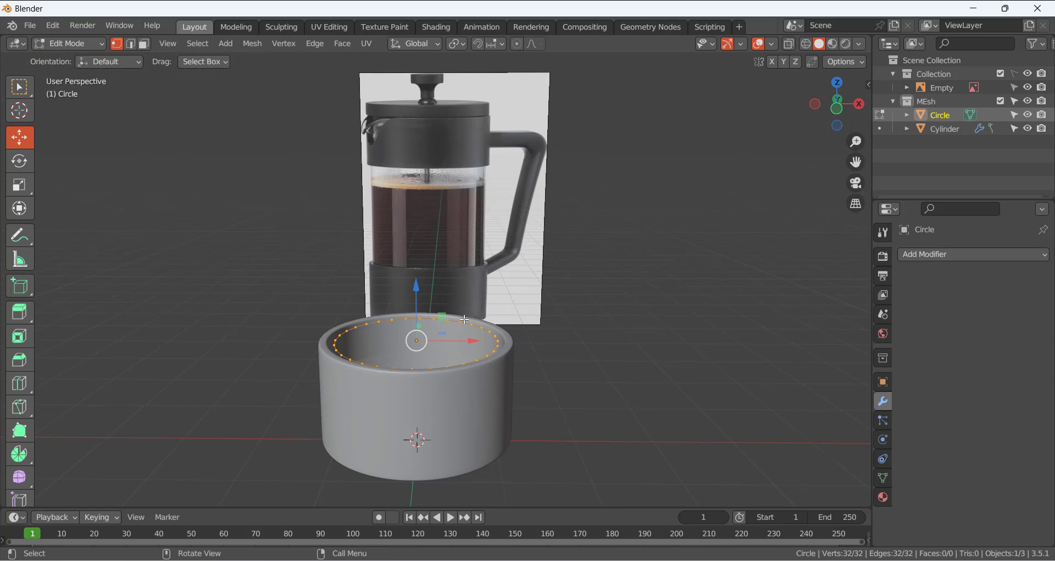
pyautogui.press('e')
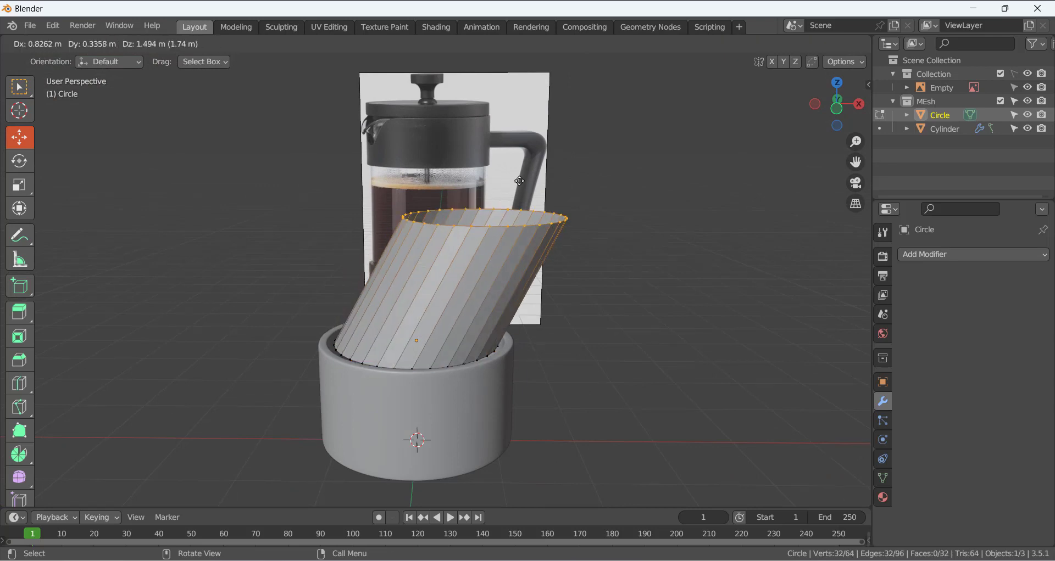
pyautogui.press('z')
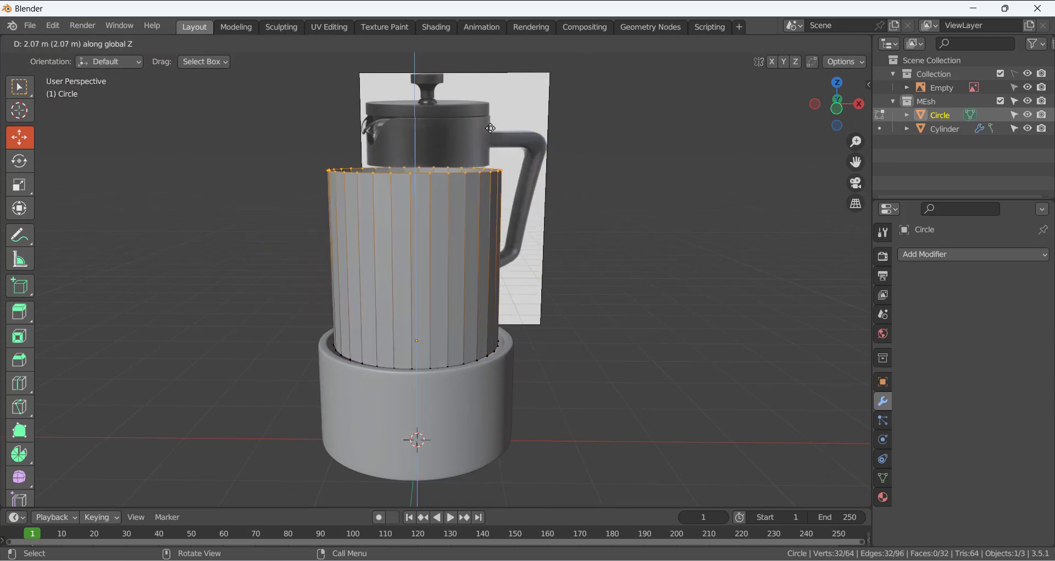
pyautogui.click(572, 136)
# Raise the glass's top ring about 0.295 m along Z, checking it against the reference in front view
pyautogui.press('KP_1')
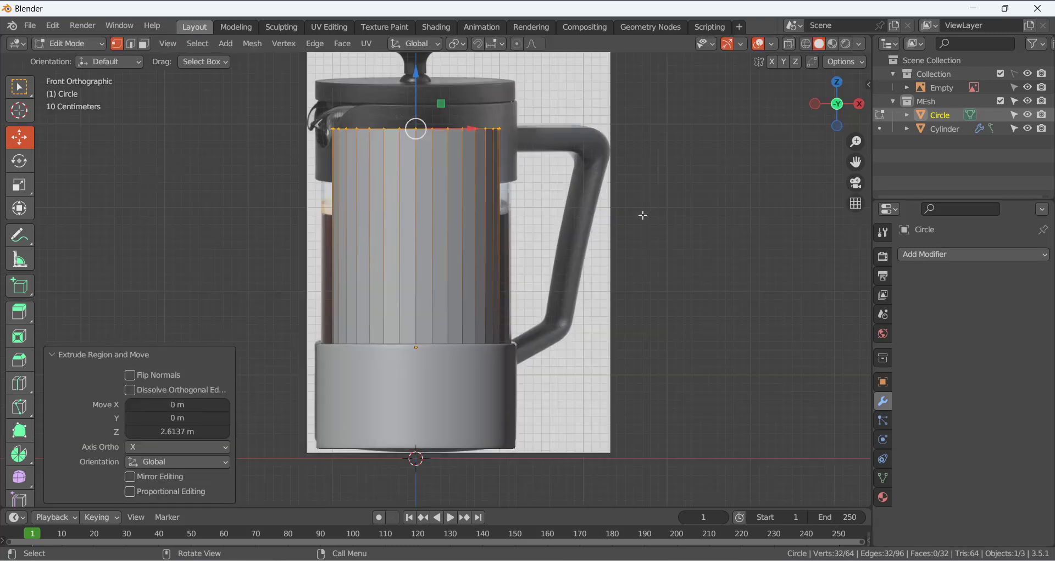
pyautogui.press('g')
pyautogui.press('z')
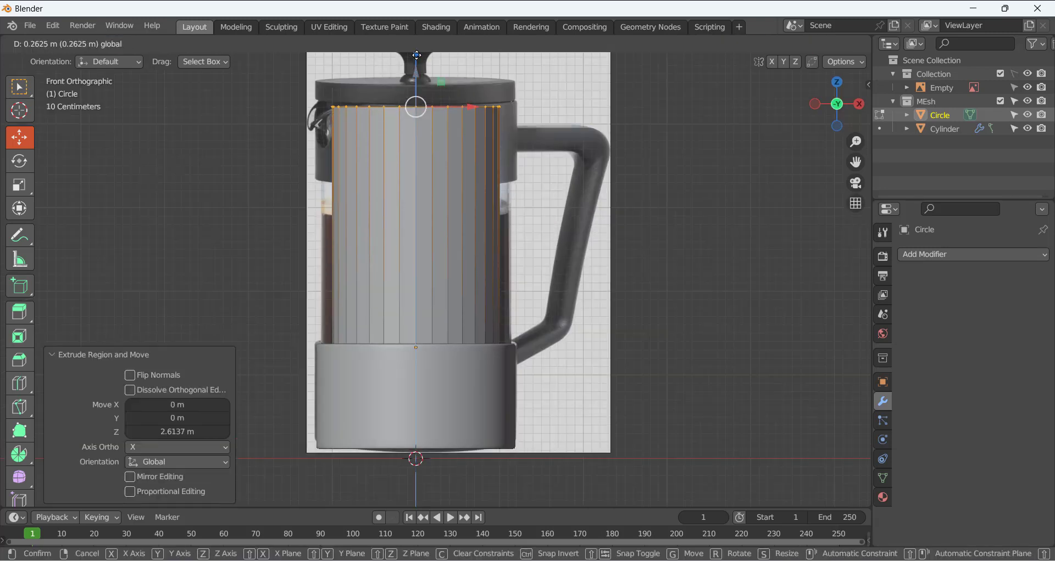
pyautogui.press('Return')
pyautogui.scroll(-3, 412, 254)
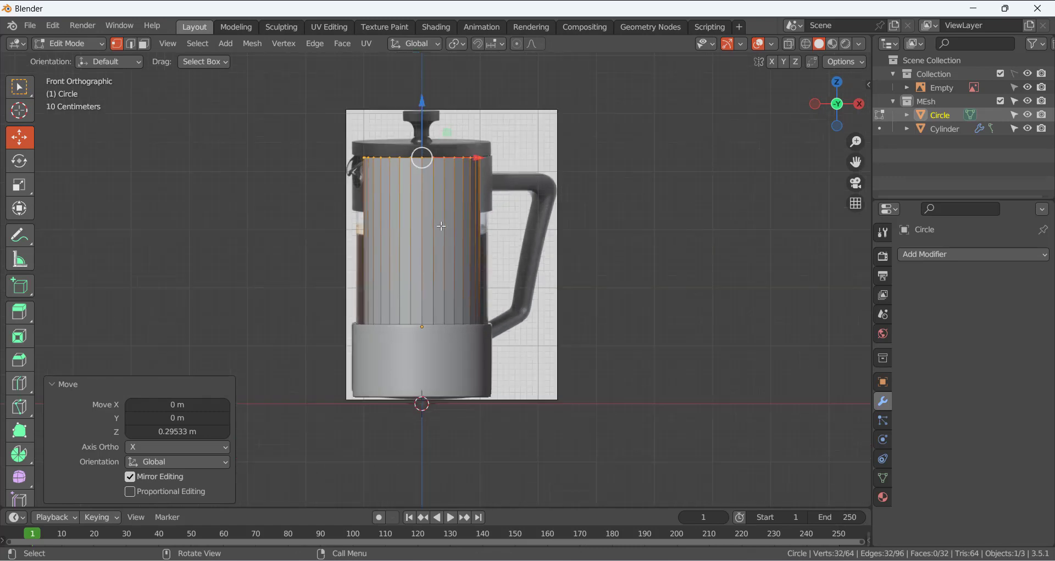
pyautogui.scroll(3, 412, 254)
pyautogui.scroll(-3, 412, 253)
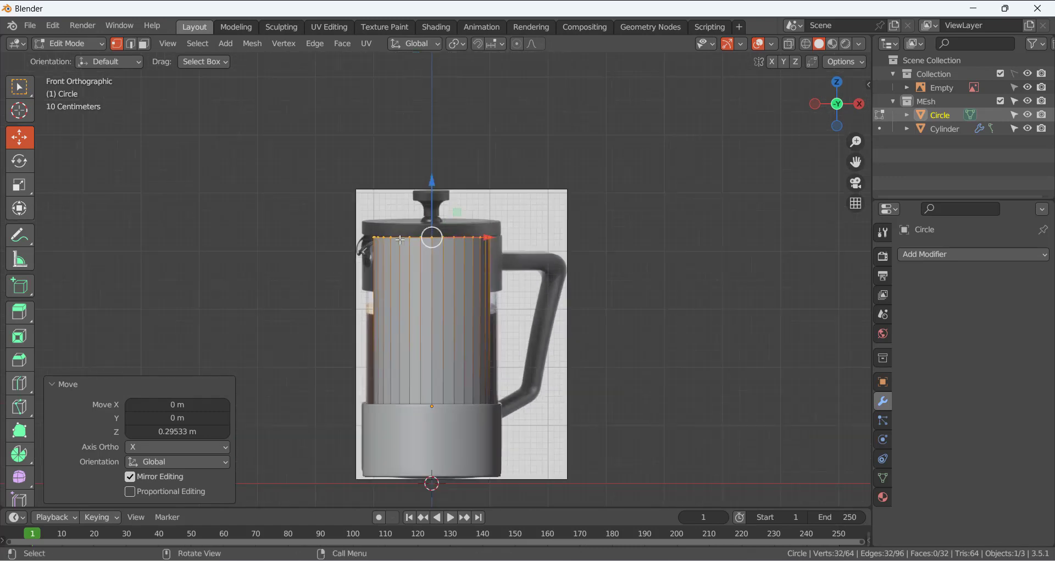
# Select the single top-rim vertex lying on the negative X side of the glass, where the spout belongs
pyautogui.moveTo(412, 253); pyautogui.dragTo(445, 298, button='middle')
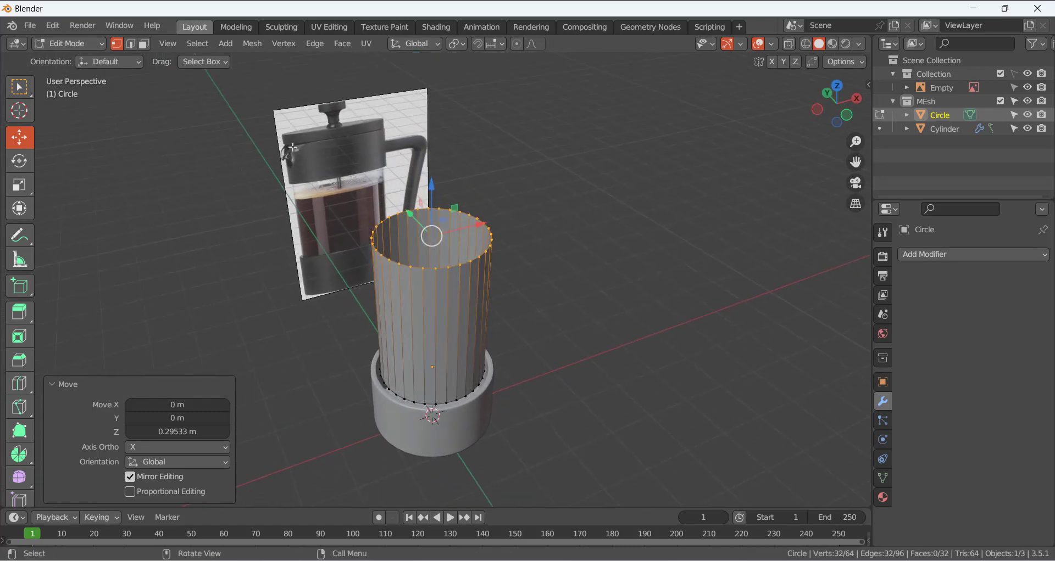
pyautogui.scroll(4, 389, 262)
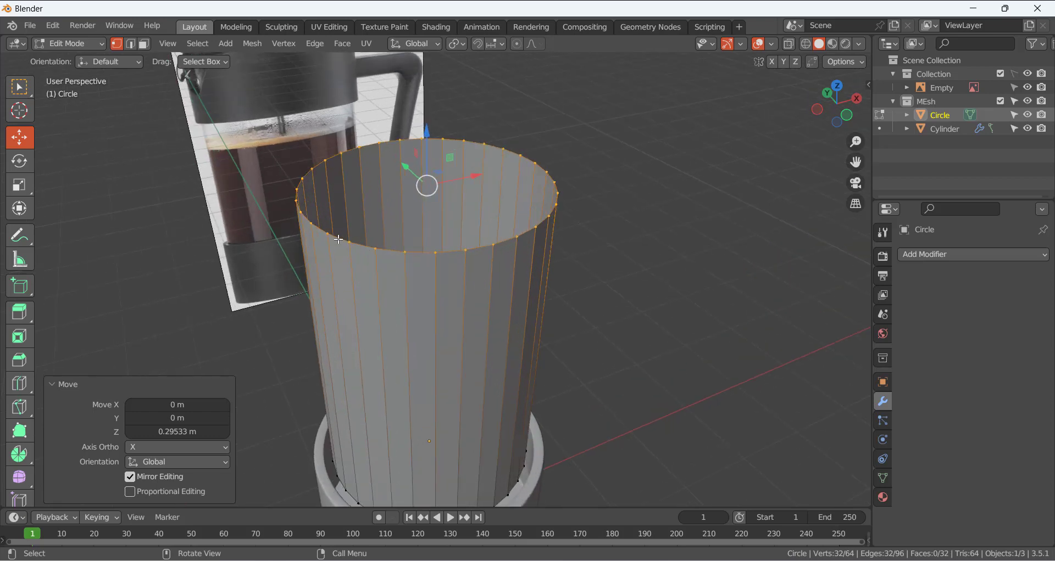
pyautogui.click(328, 233)
pyautogui.moveTo(366, 246); pyautogui.dragTo(392, 283, button='middle')
pyautogui.press('KP_7')
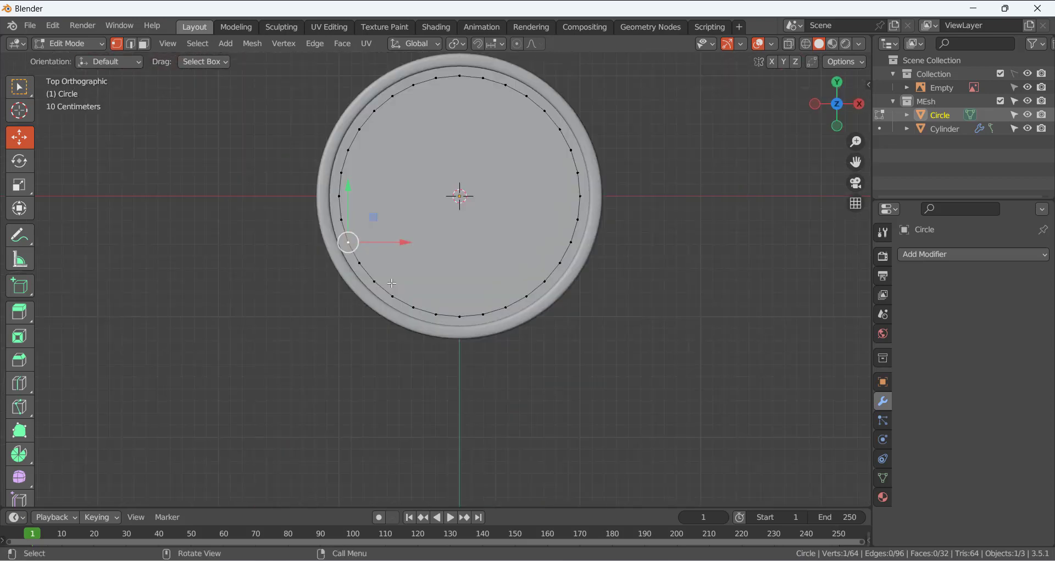
pyautogui.scroll(-3, 386, 260)
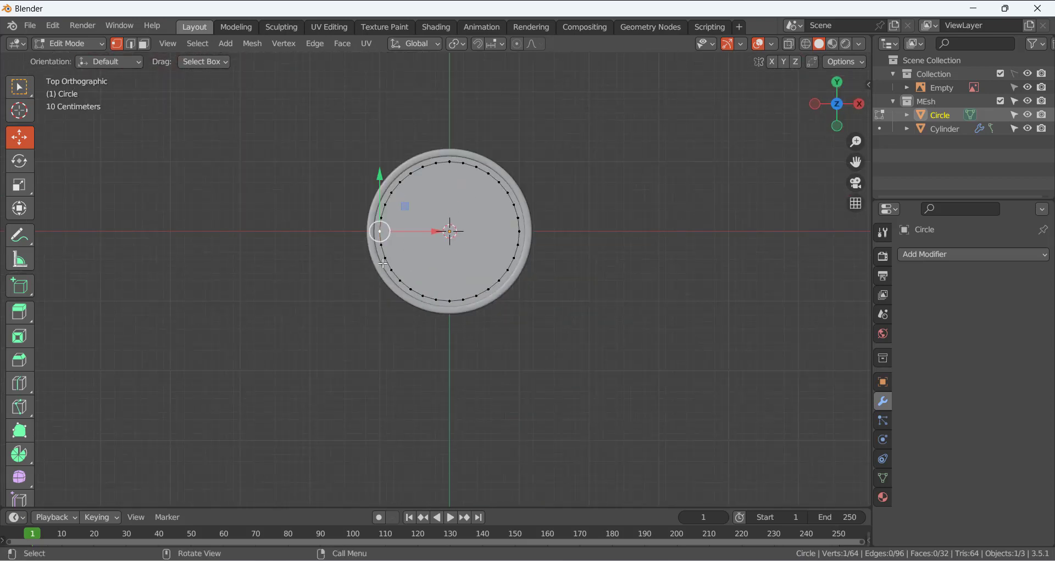
pyautogui.moveTo(385, 262); pyautogui.dragTo(388, 193, button='middle')
pyautogui.scroll(5, 386, 193)
pyautogui.scroll(-2, 377, 187)
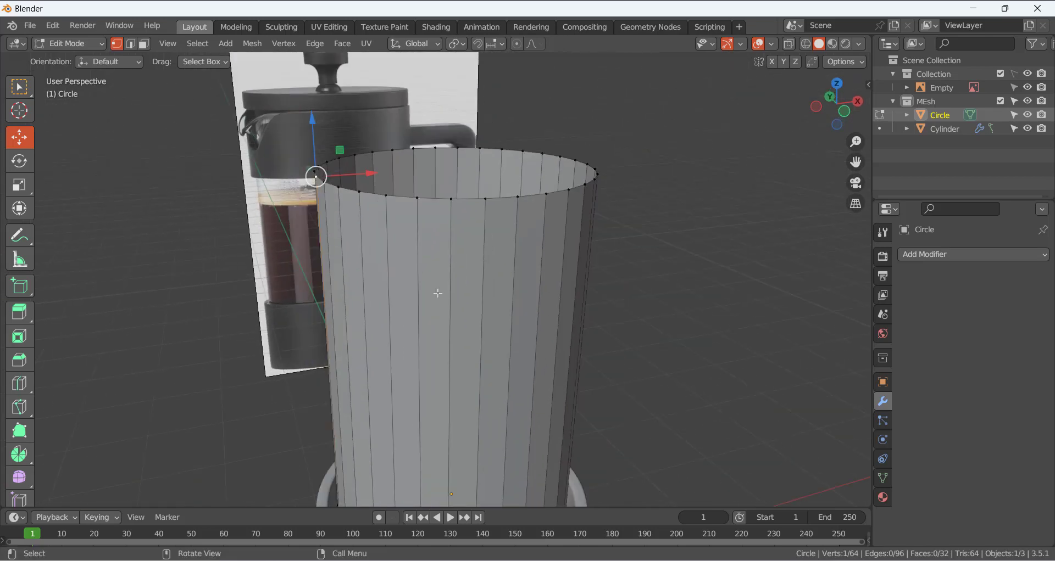
pyautogui.scroll(-2, 446, 314)
pyautogui.moveTo(437, 311); pyautogui.dragTo(437, 332, button='middle')
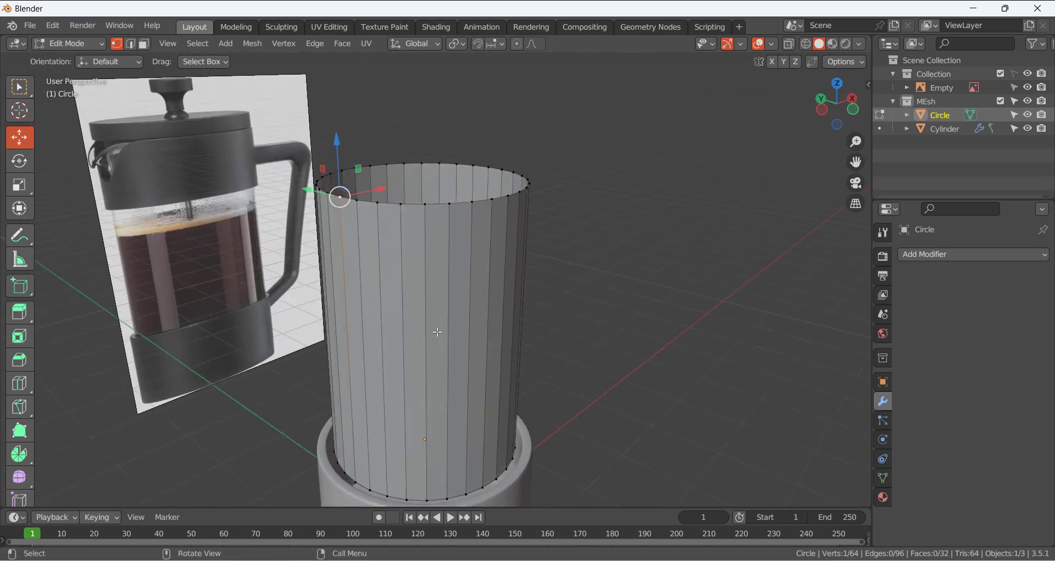
# Add a horizontal loop cut around the glass and slide it up about 0.7 toward the top rim
pyautogui.hotkey('ctrl', 'r')
pyautogui.click(436, 329)
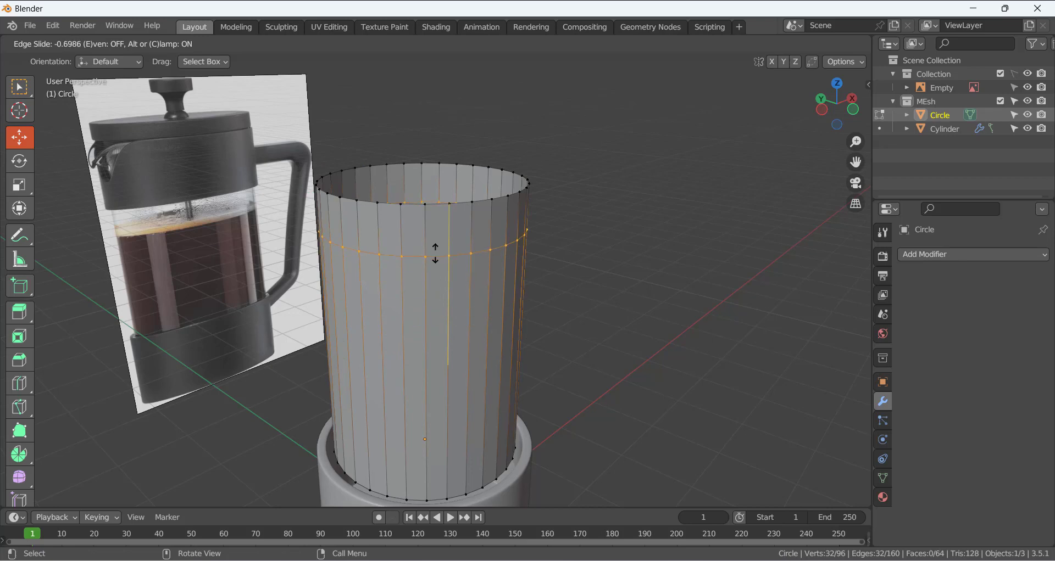
pyautogui.click(435, 251)
pyautogui.hotkey('alt', 'a')
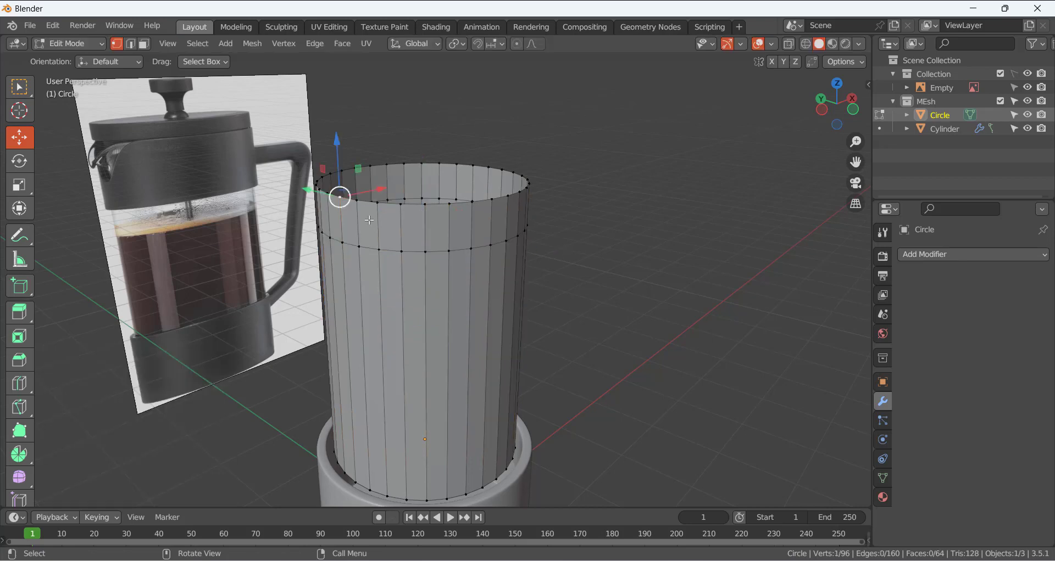
# Move the spout vertex on the rim outward about -0.236 m along X
pyautogui.moveTo(369, 219); pyautogui.dragTo(384, 189, button='middle')
pyautogui.press('g')
pyautogui.press('x')
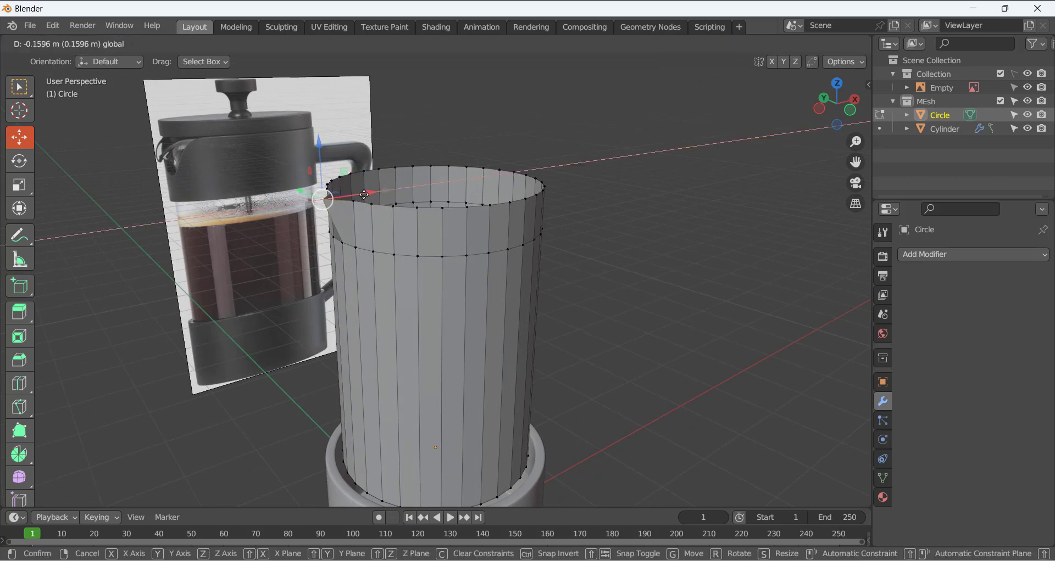
pyautogui.moveTo(364, 194); pyautogui.dragTo(354, 196)
pyautogui.moveTo(353, 197); pyautogui.dragTo(439, 212, button='middle')
pyautogui.scroll(2, 291, 185)
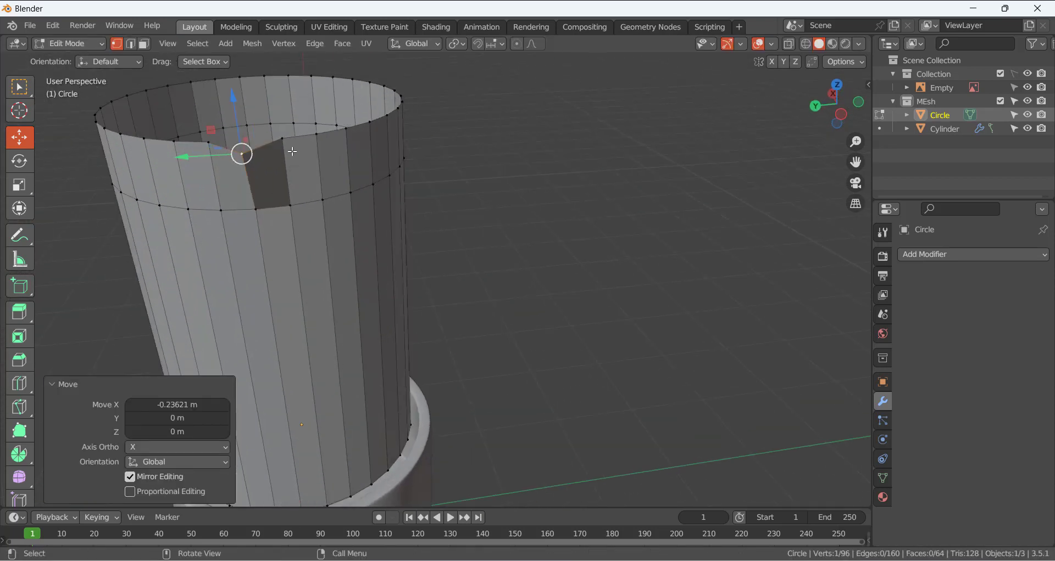
# Scale the two rim vertices flanking the spout tip apart along Y by about 1.377
pyautogui.click(283, 138)
pyautogui.keyDown('shift'); pyautogui.click(209, 142); pyautogui.keyUp('shift')
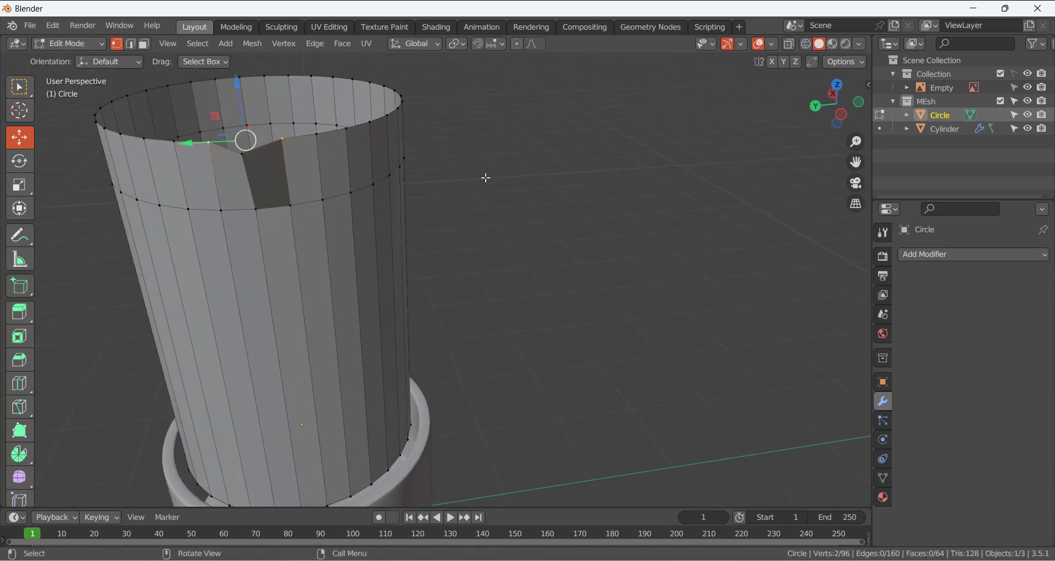
pyautogui.press('s')
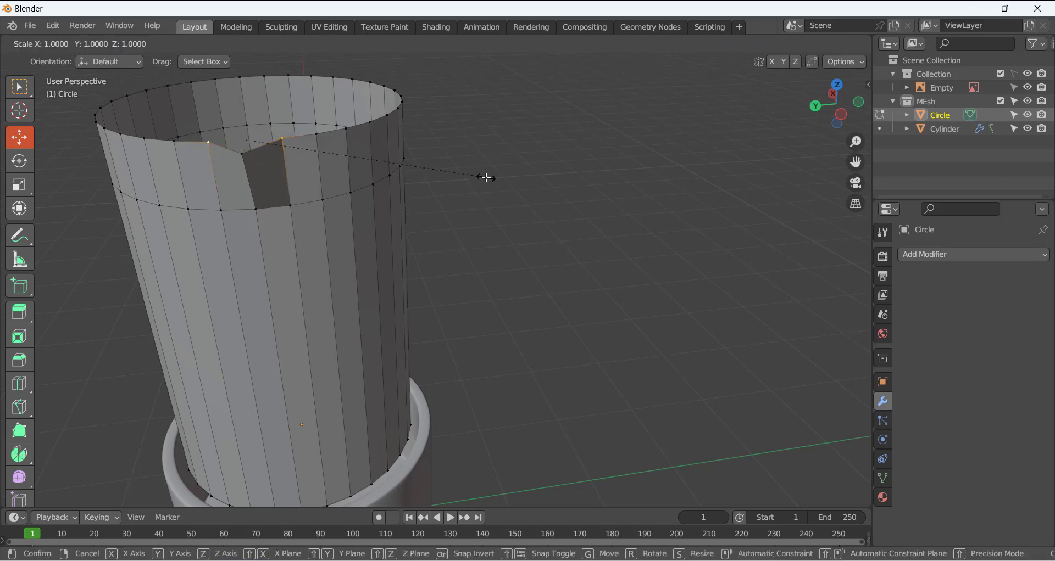
pyautogui.press('y')
pyautogui.click(578, 188)
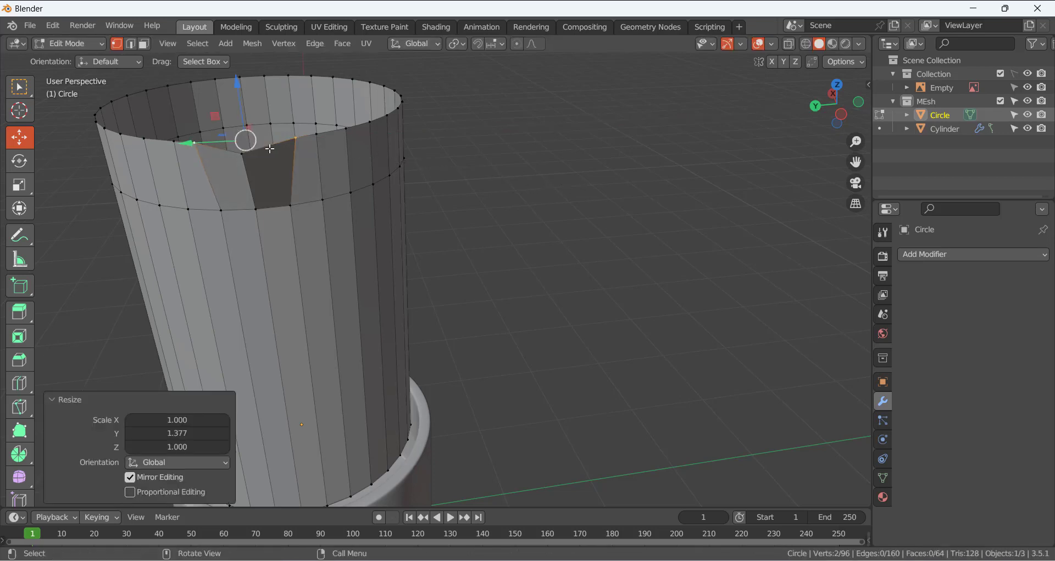
# Pull the spout tip vertex a further -0.083 m or so along X
pyautogui.moveTo(270, 149); pyautogui.dragTo(208, 165, button='middle')
pyautogui.click(212, 159)
pyautogui.moveTo(252, 140); pyautogui.dragTo(234, 142)
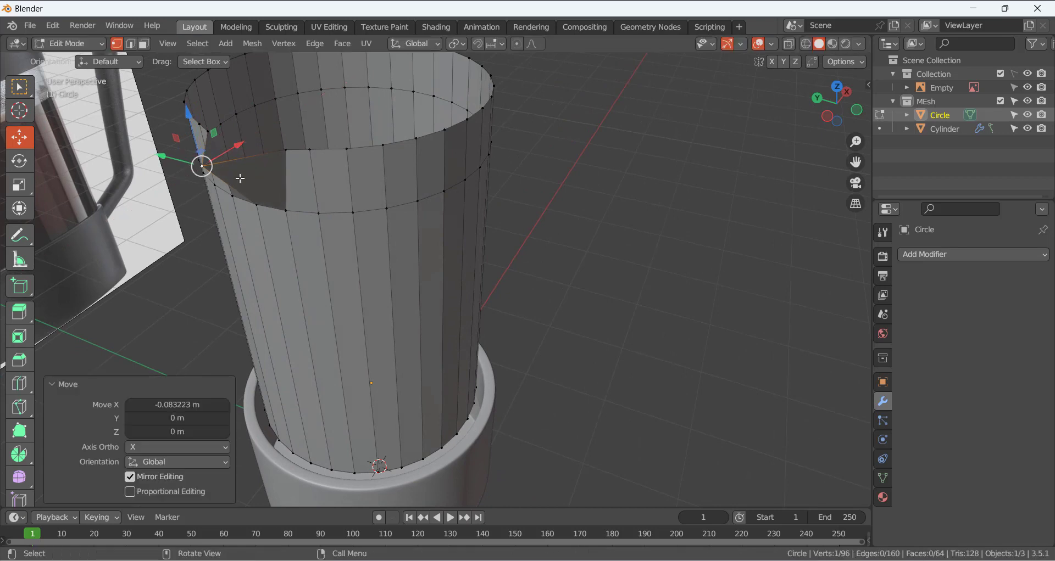
pyautogui.moveTo(237, 144); pyautogui.dragTo(341, 228, button='middle')
pyautogui.scroll(4, 341, 227)
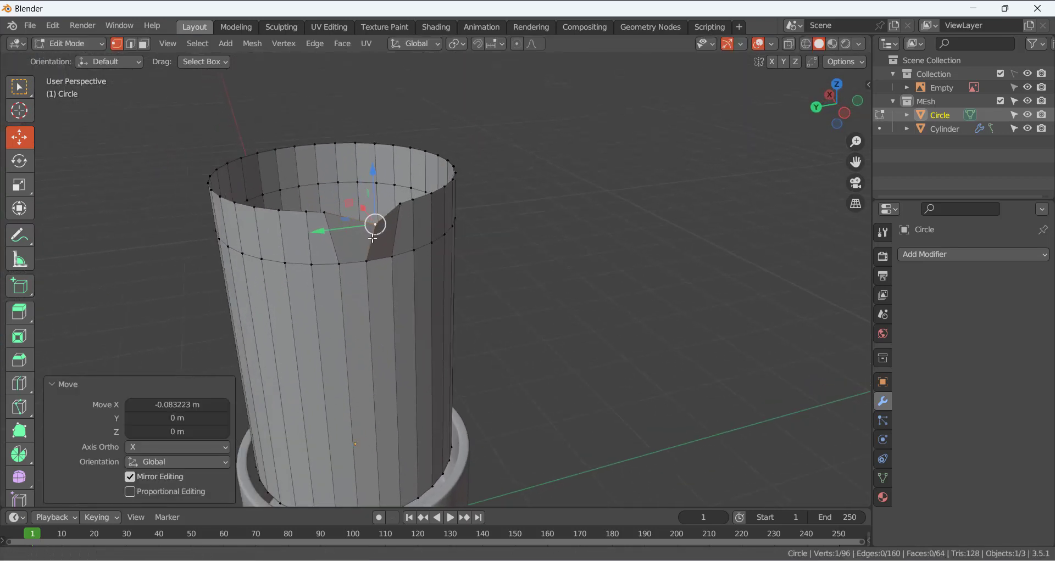
# Add a Subdivision Surface modifier to the glass with 2 viewport levels
pyautogui.click(694, 214)
pyautogui.click(934, 257)
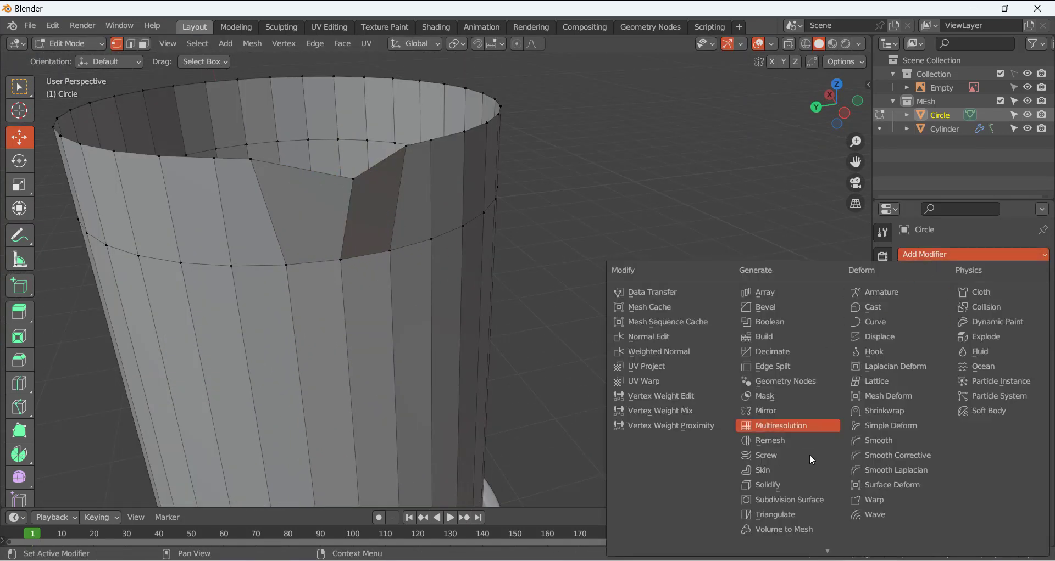
pyautogui.click(803, 500)
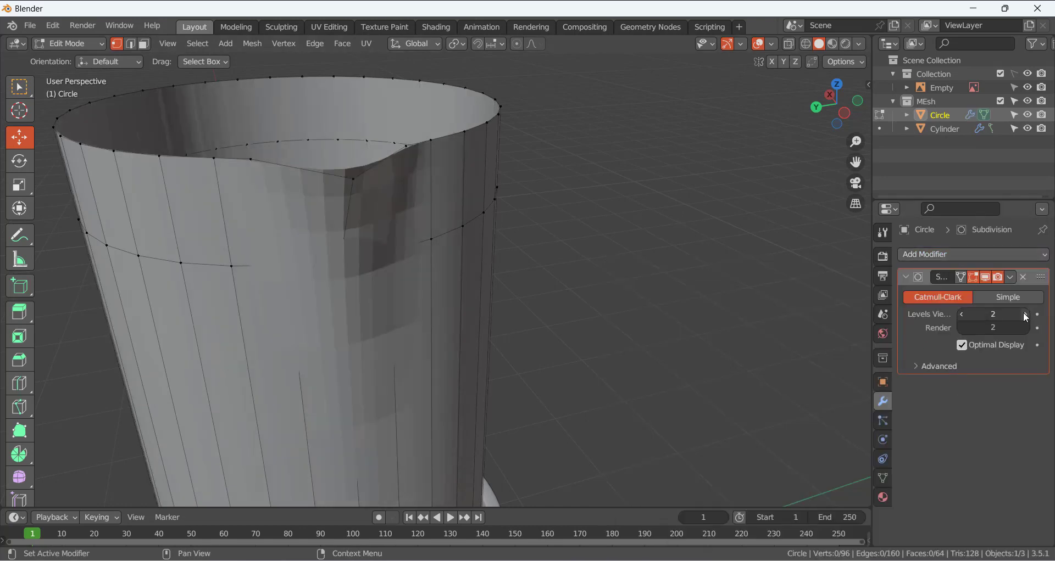
# Add a Solidify modifier to the glass and place it above the Subdivision modifier in the stack
pyautogui.click(971, 256)
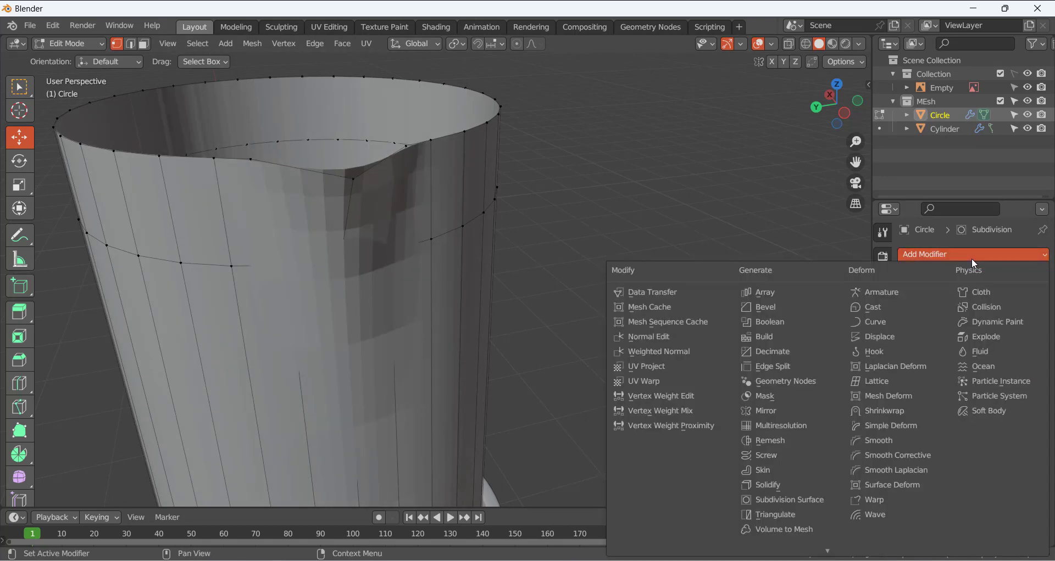
pyautogui.click(787, 486)
pyautogui.moveTo(470, 242); pyautogui.dragTo(324, 152, button='middle')
pyautogui.moveTo(504, 199); pyautogui.dragTo(530, 229, button='middle')
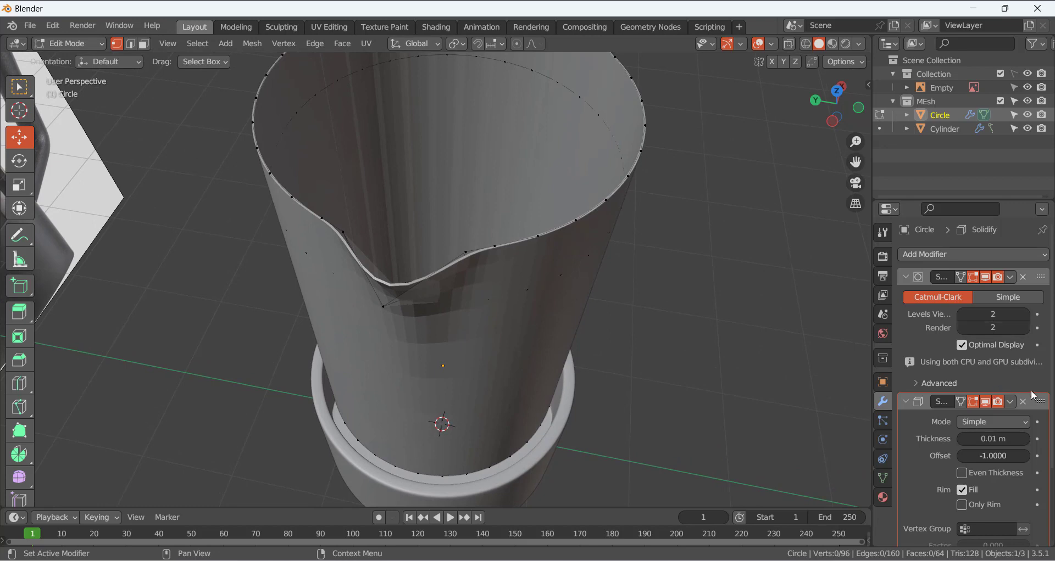
pyautogui.moveTo(1041, 402); pyautogui.dragTo(1026, 250)
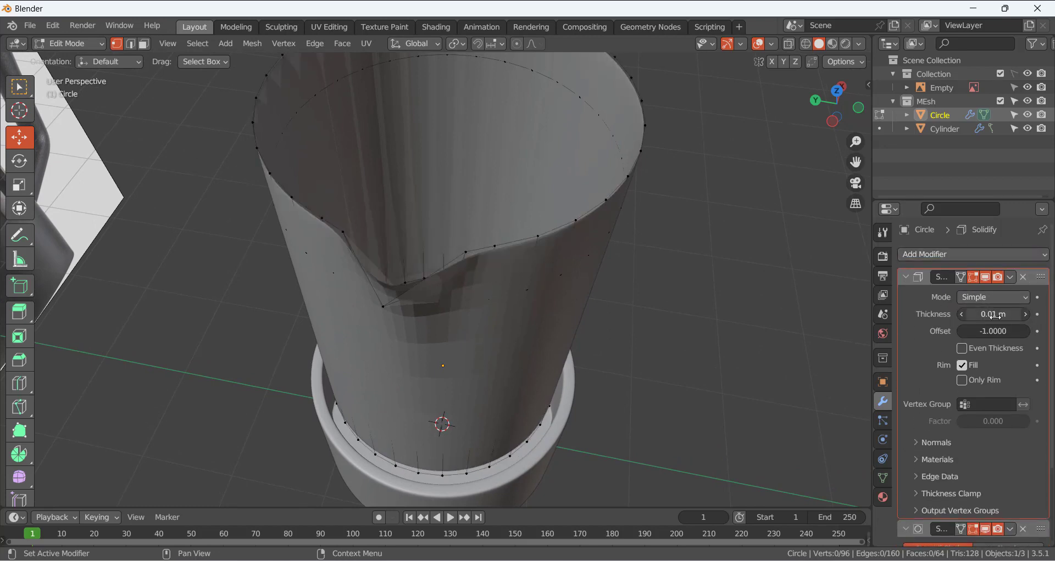
# Try a Solidify thickness of 0.18 m on the glass and return it to 0.01 m
pyautogui.moveTo(986, 314); pyautogui.dragTo(1027, 315)
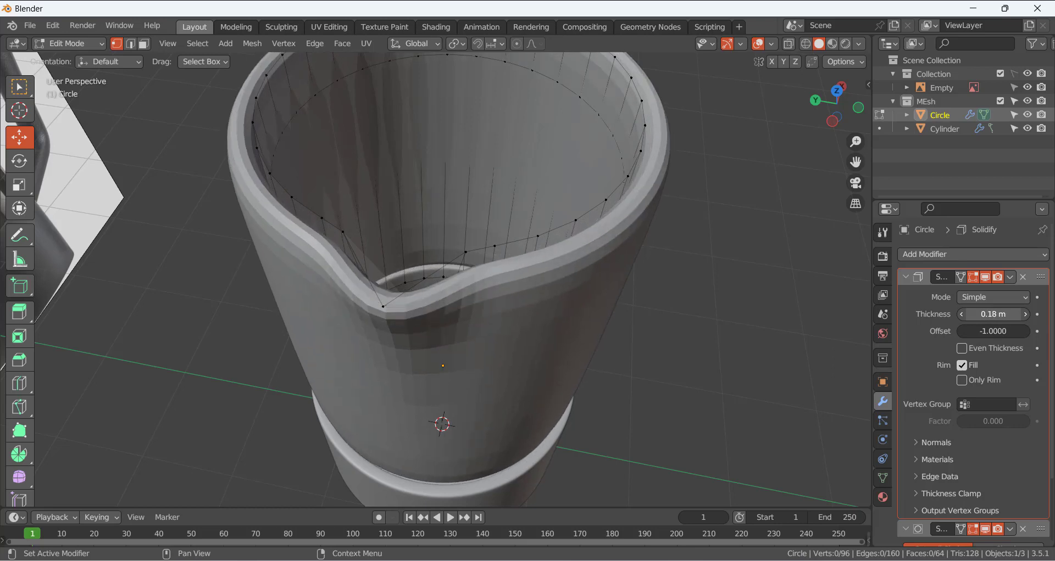
pyautogui.moveTo(659, 306)
pyautogui.mouseDown(button='middle')
pyautogui.moveTo(635, 290)
pyautogui.moveTo(651, 269)
pyautogui.moveTo(647, 291)
pyautogui.mouseUp(button='middle')
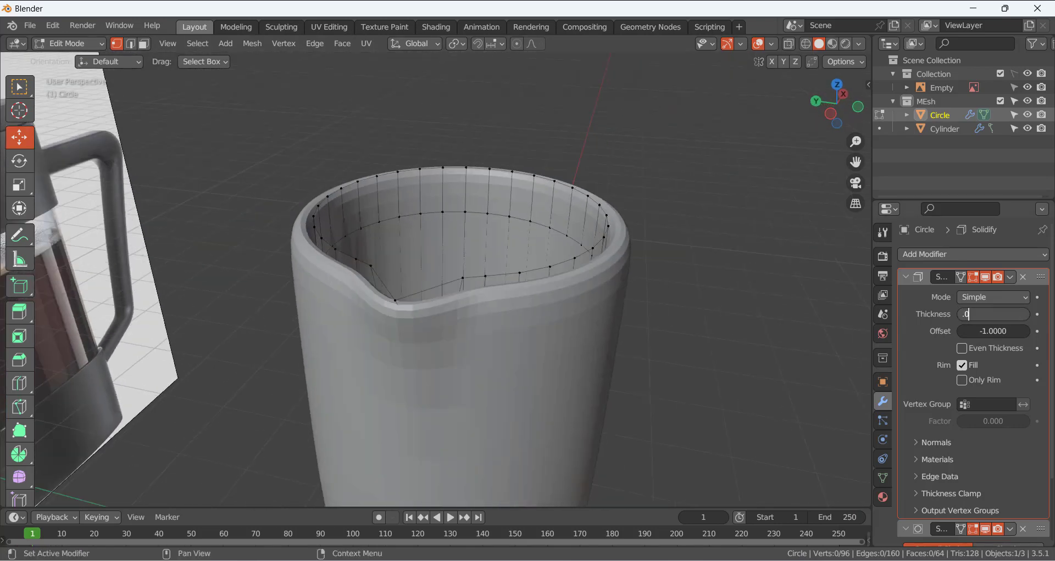
pyautogui.write('1')
pyautogui.press('Return')
# Add a loop cut near the bottom of the glass, slid down about 0.85 toward its lower edge, and deselect it
pyautogui.moveTo(350, 282); pyautogui.dragTo(483, 388, button='middle')
pyautogui.scroll(-3, 468, 364)
pyautogui.scroll(3, 466, 372)
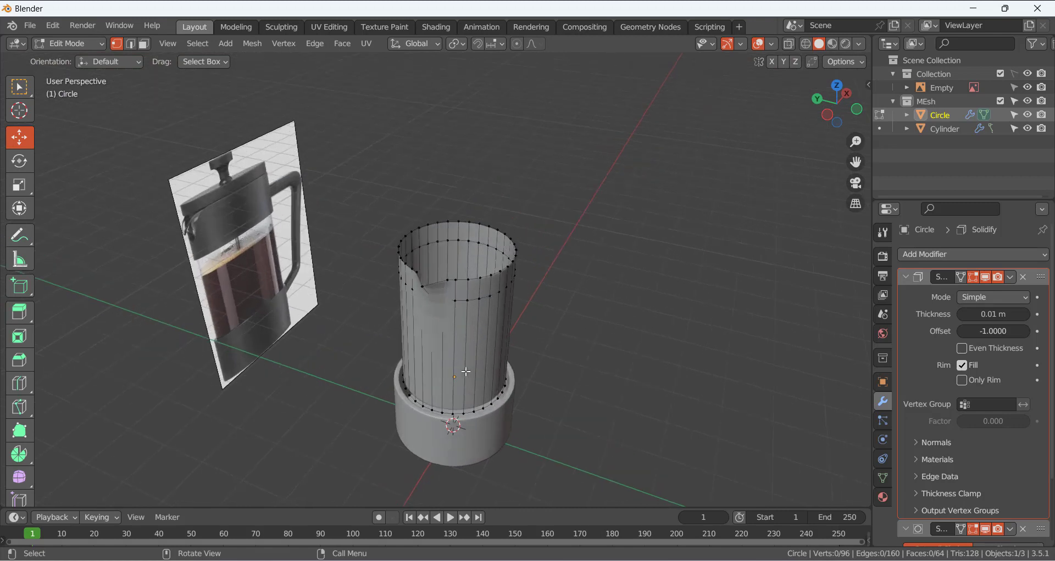
pyautogui.hotkey('ctrl', 'r')
pyautogui.click(482, 356)
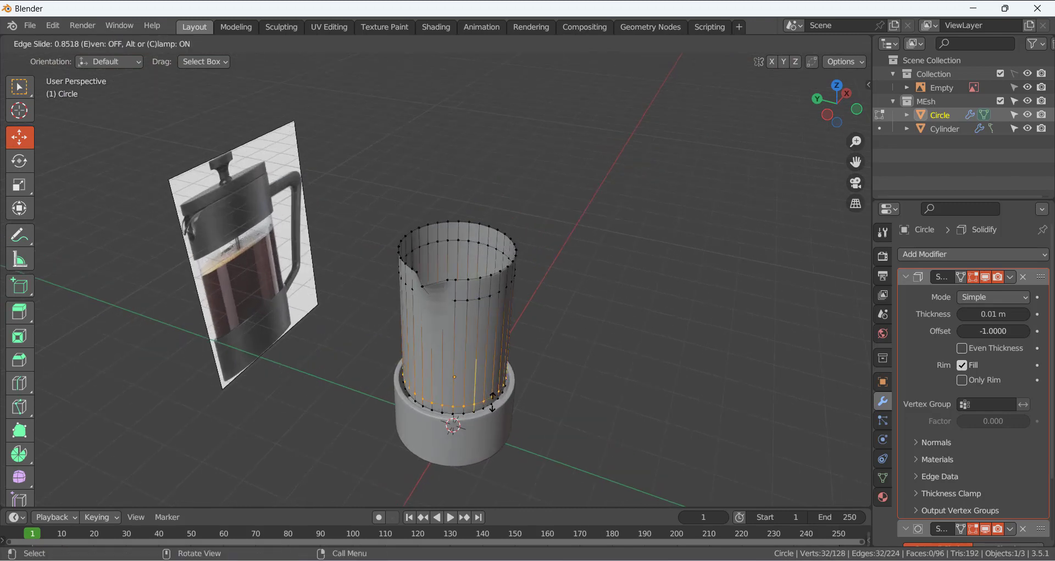
pyautogui.click(493, 400)
pyautogui.click(565, 341)
pyautogui.scroll(2, 566, 339)
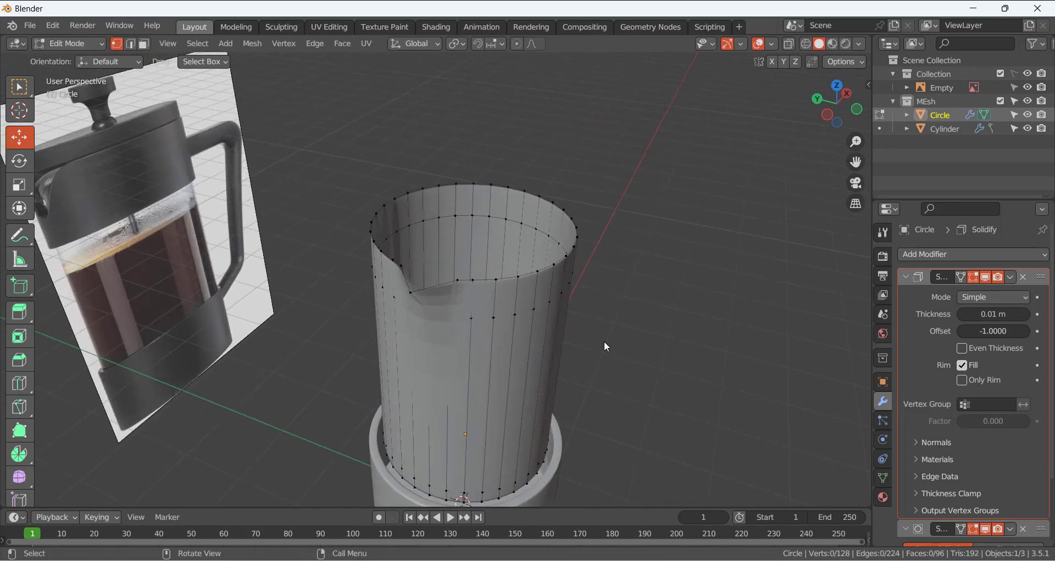
# Leave Edit Mode and apply smooth shading to the glass
pyautogui.press('Tab')
pyautogui.rightClick(465, 319)
pyautogui.click(423, 260)
# Scale the glass up in X and Y only, keeping its height, so it fits closely inside the base
pyautogui.moveTo(424, 259); pyautogui.dragTo(472, 428, button='middle')
pyautogui.scroll(-4, 447, 299)
pyautogui.press('KP_7')
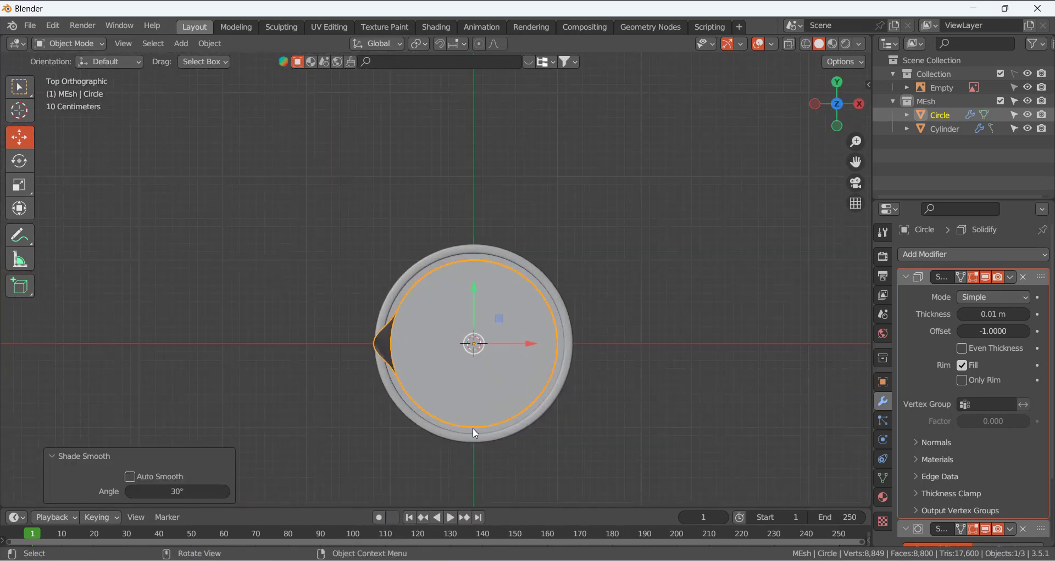
pyautogui.scroll(5, 473, 429)
pyautogui.keyDown('shift'); pyautogui.moveTo(556, 375); pyautogui.dragTo(469, 249, button='middle'); pyautogui.keyUp('shift')
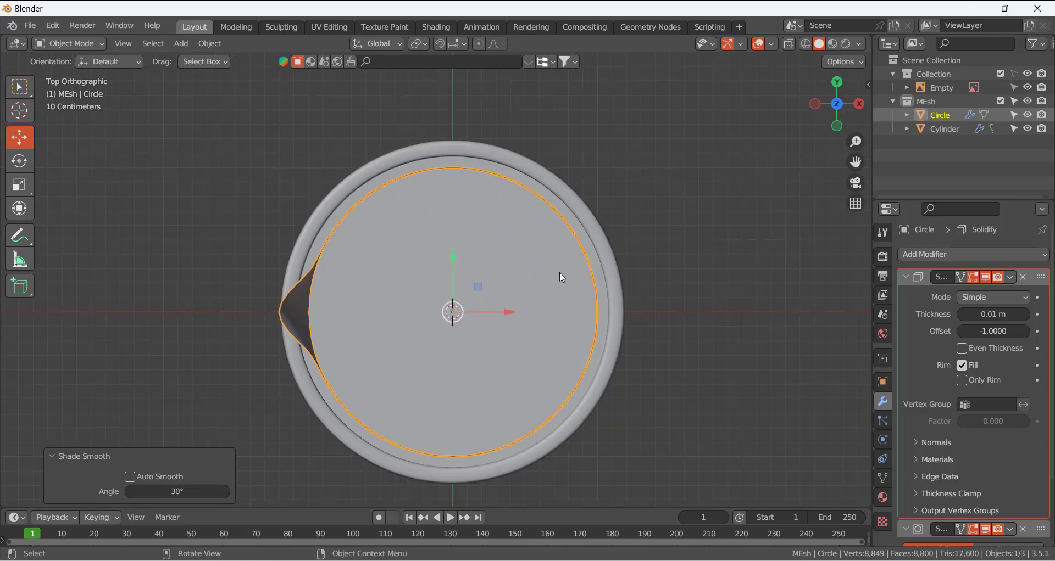
pyautogui.press('s')
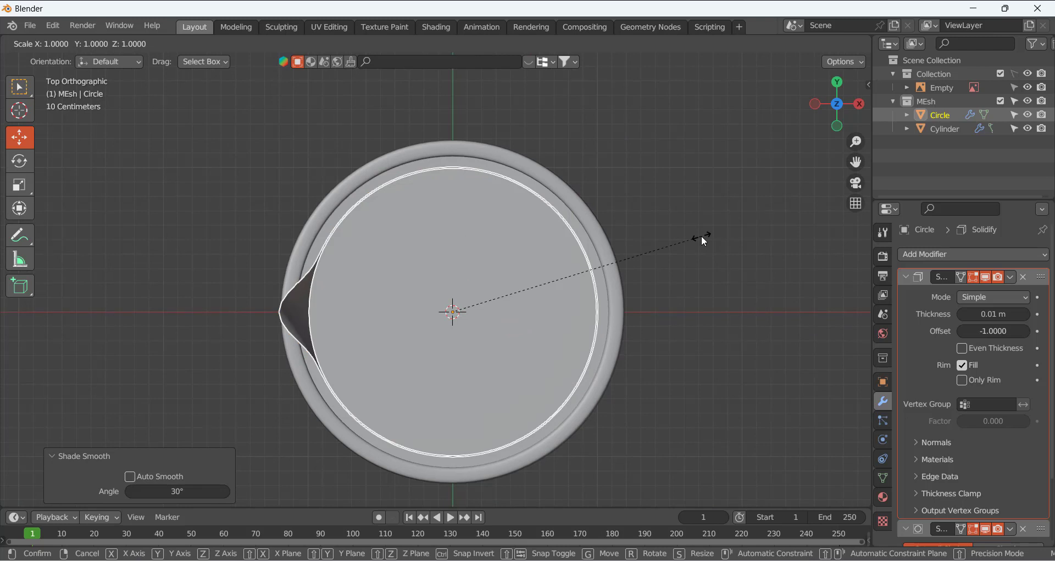
pyautogui.hotkey('shift', 'z')
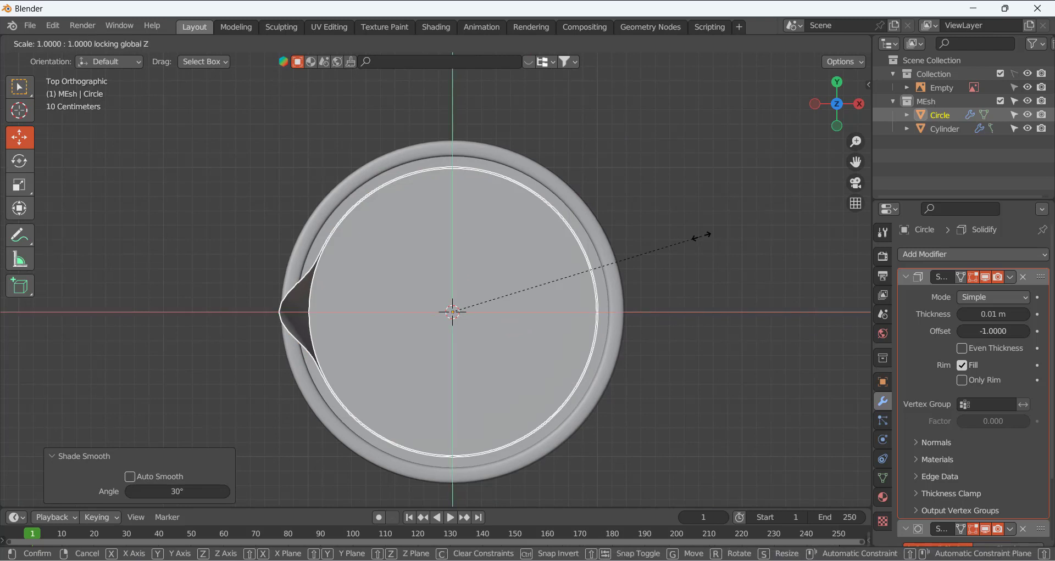
pyautogui.click(794, 216)
pyautogui.scroll(-3, 455, 316)
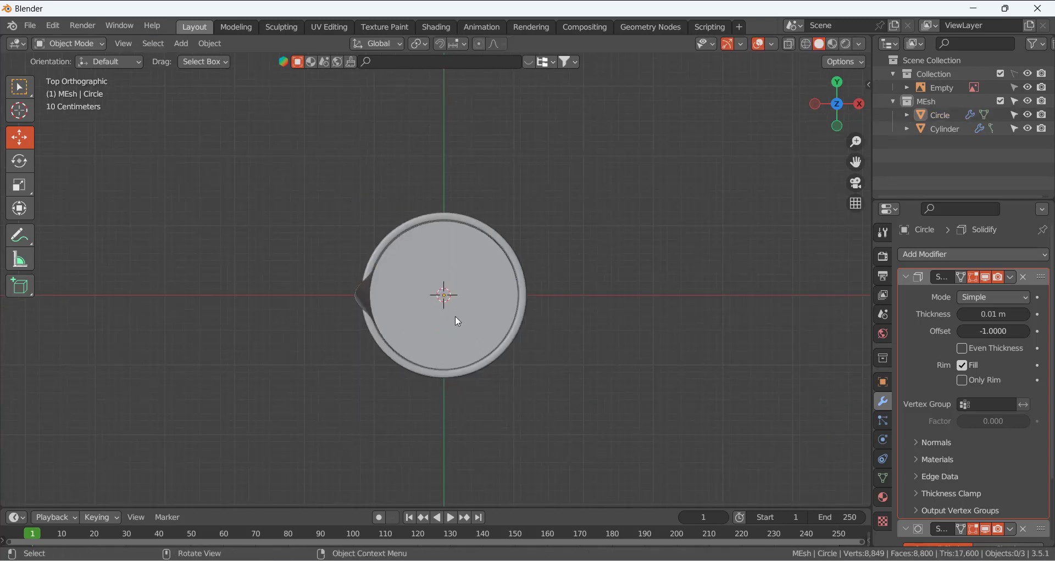
pyautogui.moveTo(455, 315); pyautogui.dragTo(490, 206, button='middle')
pyautogui.scroll(4, 399, 349)
pyautogui.scroll(-2, 399, 348)
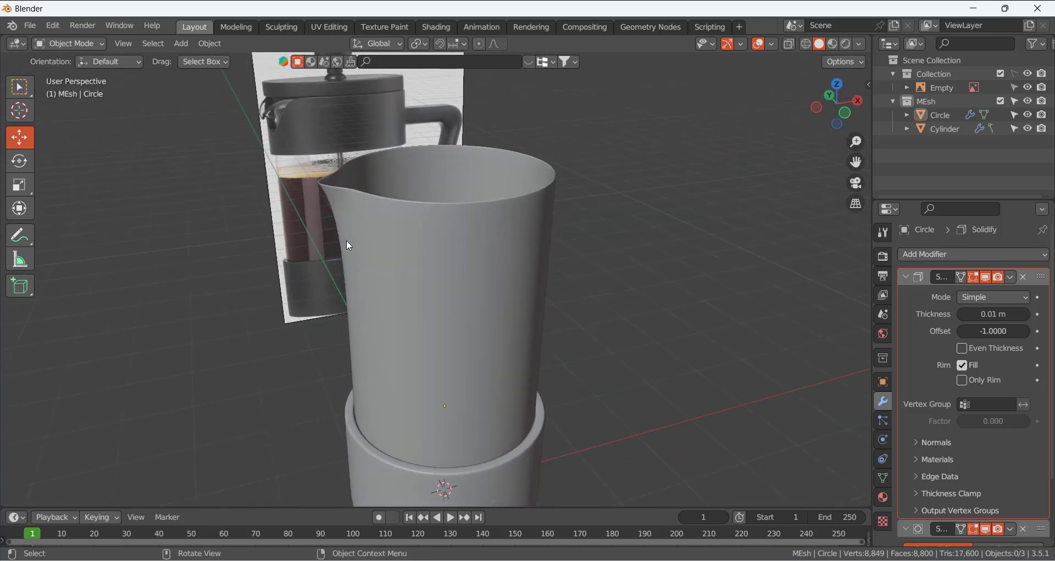
# Subdivide the two rim edges on either side of the spout tip in the glass mesh
pyautogui.moveTo(346, 239); pyautogui.dragTo(461, 235, button='middle')
pyautogui.click(398, 201)
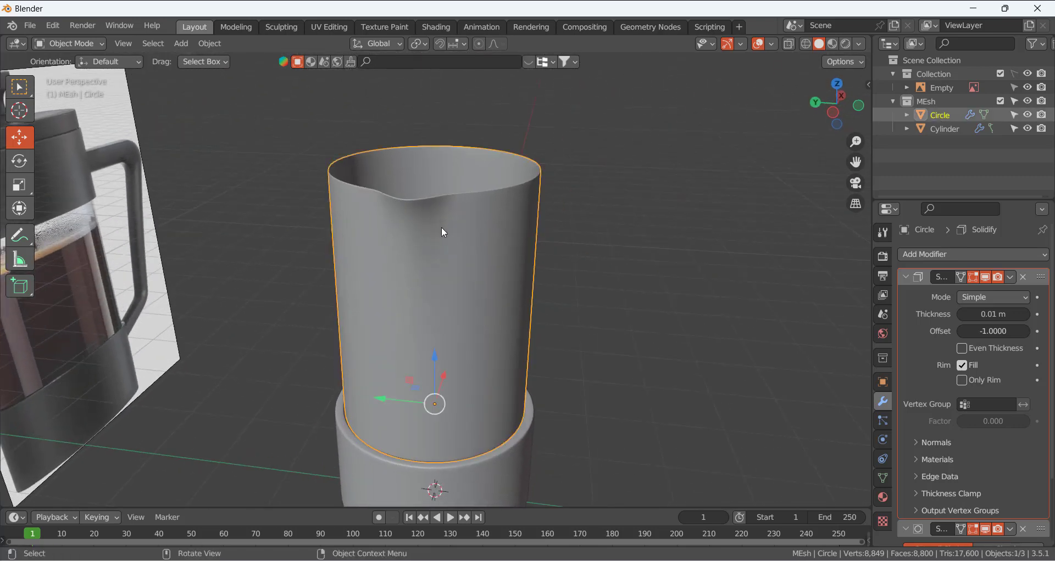
pyautogui.press('Tab')
pyautogui.moveTo(417, 206); pyautogui.dragTo(422, 328, button='middle')
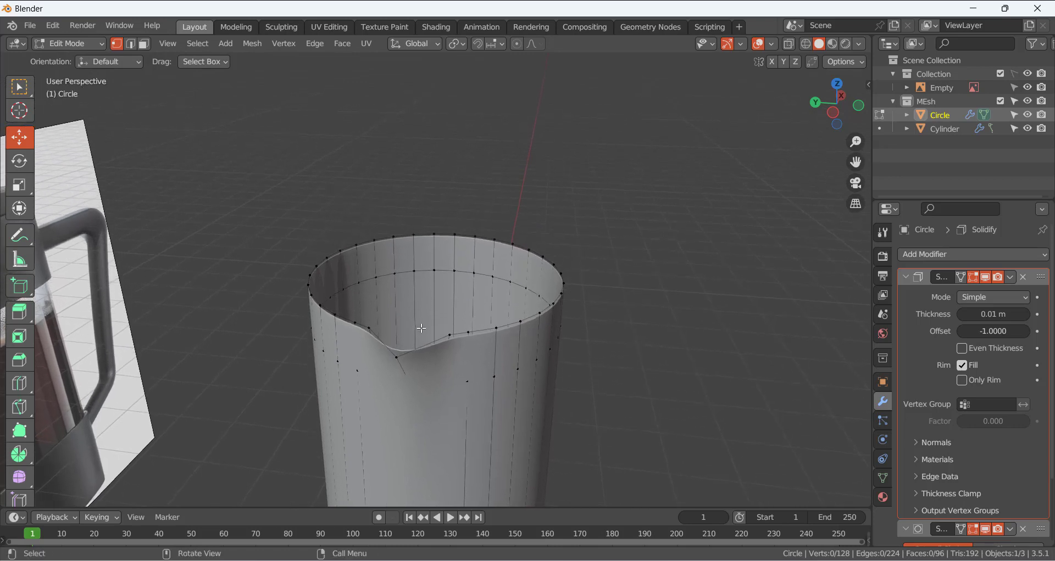
pyautogui.scroll(2, 413, 392)
pyautogui.moveTo(381, 394); pyautogui.dragTo(414, 363, button='middle')
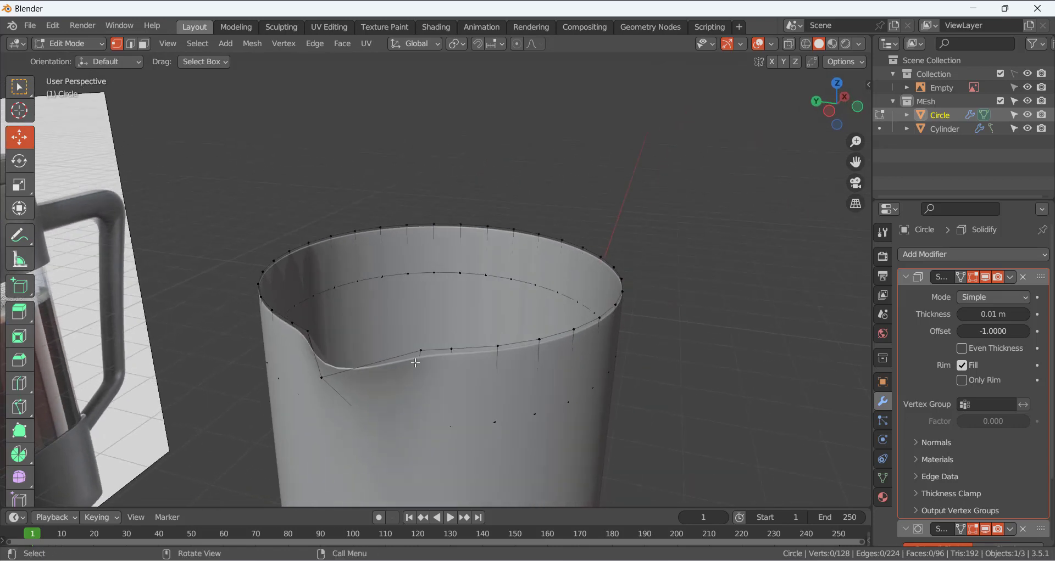
pyautogui.keyDown('shift'); pyautogui.click(309, 332); pyautogui.keyUp('shift')
pyautogui.click(324, 377)
pyautogui.moveTo(346, 354); pyautogui.dragTo(341, 358)
pyautogui.click(272, 310)
pyautogui.moveTo(299, 298); pyautogui.dragTo(344, 293, button='middle')
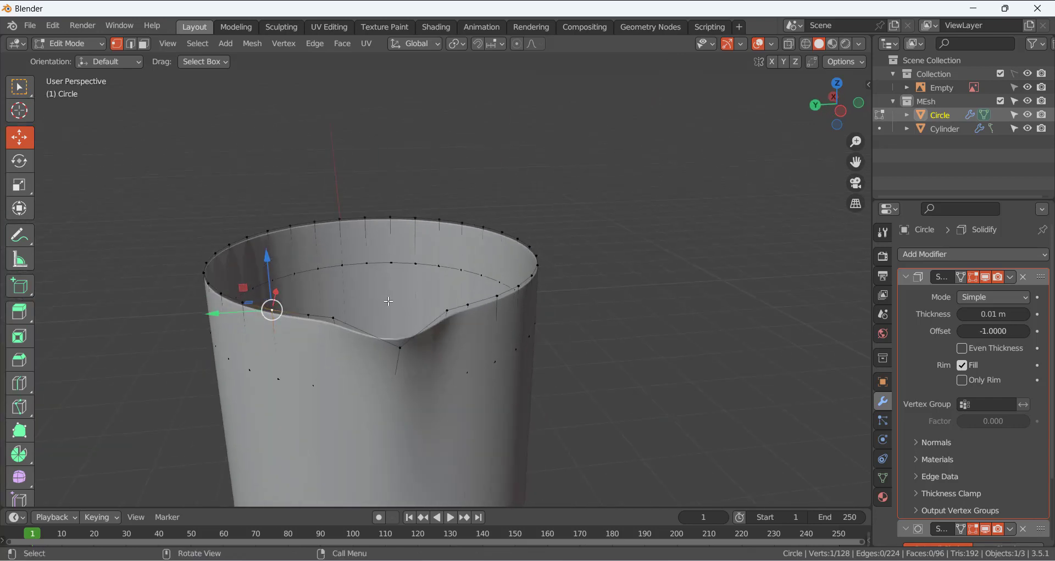
pyautogui.press('2')
pyautogui.rightClick(424, 331)
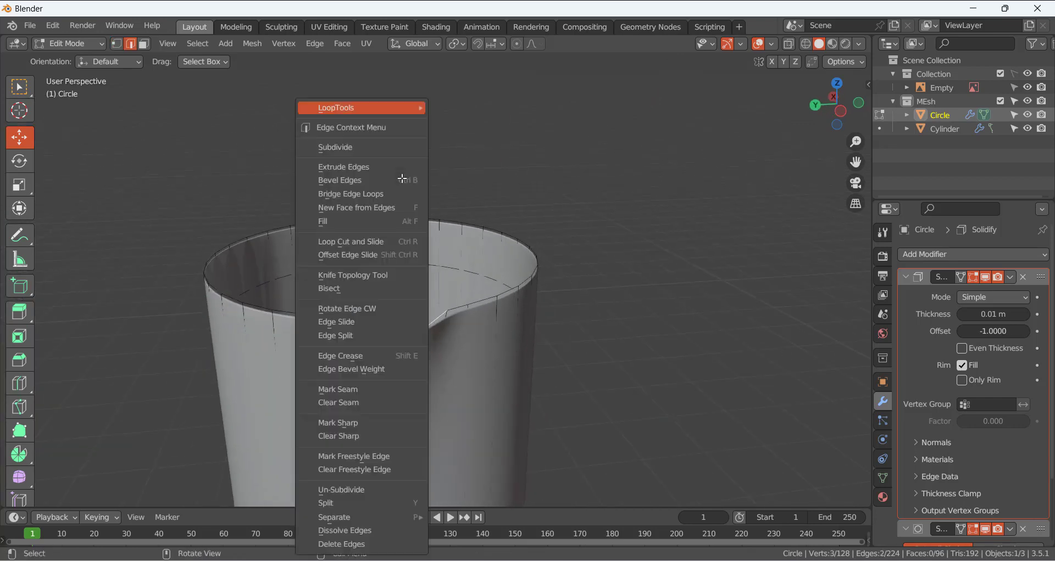
pyautogui.click(379, 145)
# Select the two new vertices beside the spout tip and scale them apart along Y by about 1.1
pyautogui.moveTo(441, 281); pyautogui.dragTo(421, 329, button='middle')
pyautogui.press('1')
pyautogui.click(423, 331)
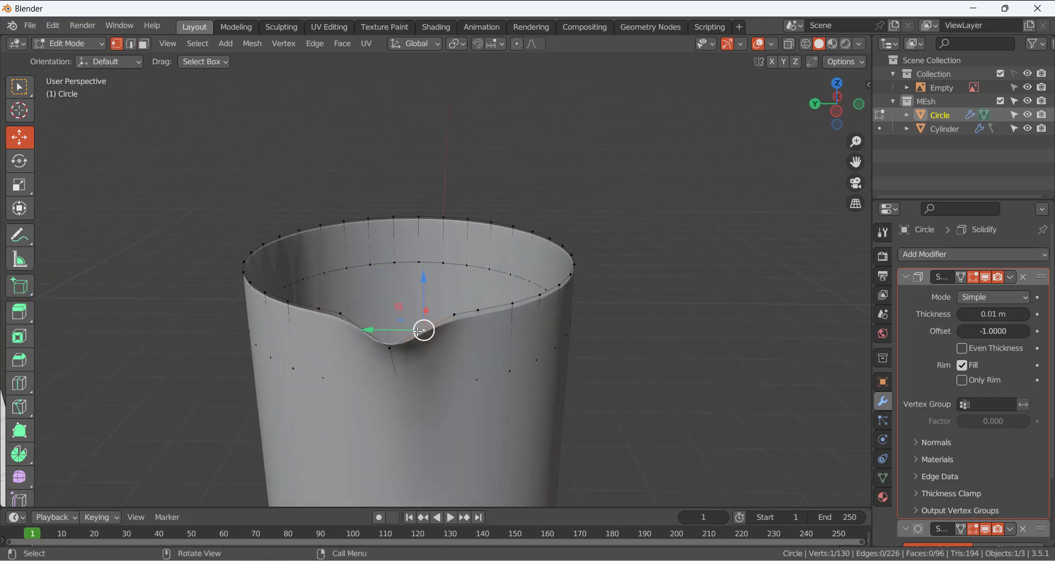
pyautogui.keyDown('shift'); pyautogui.click(356, 327); pyautogui.keyUp('shift')
pyautogui.press('s')
pyautogui.press('y')
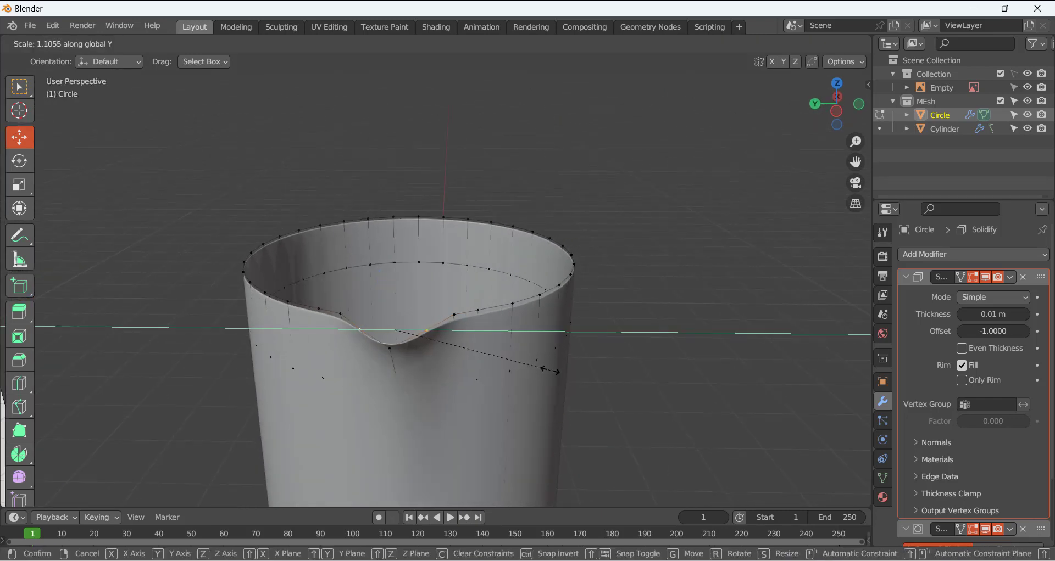
pyautogui.click(557, 373)
# Move the two vertices beside the spout tip about -0.015 m along X and return to Object Mode
pyautogui.moveTo(546, 368); pyautogui.dragTo(370, 365, button='middle')
pyautogui.moveTo(438, 321); pyautogui.dragTo(430, 321)
pyautogui.moveTo(308, 336); pyautogui.dragTo(354, 311, button='middle')
pyautogui.scroll(-2, 337, 285)
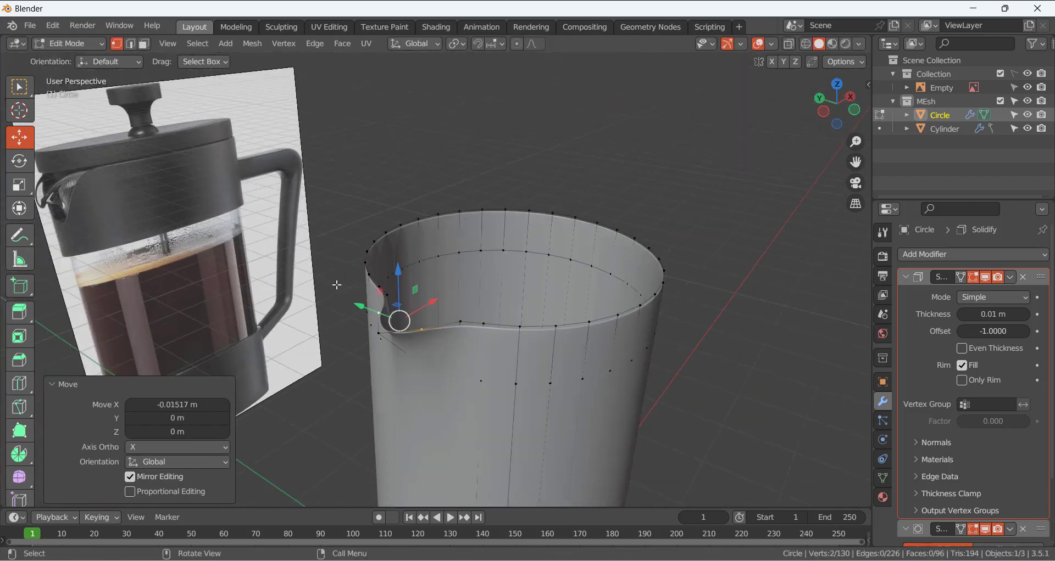
pyautogui.press('Tab')
pyautogui.scroll(-4, 464, 351)
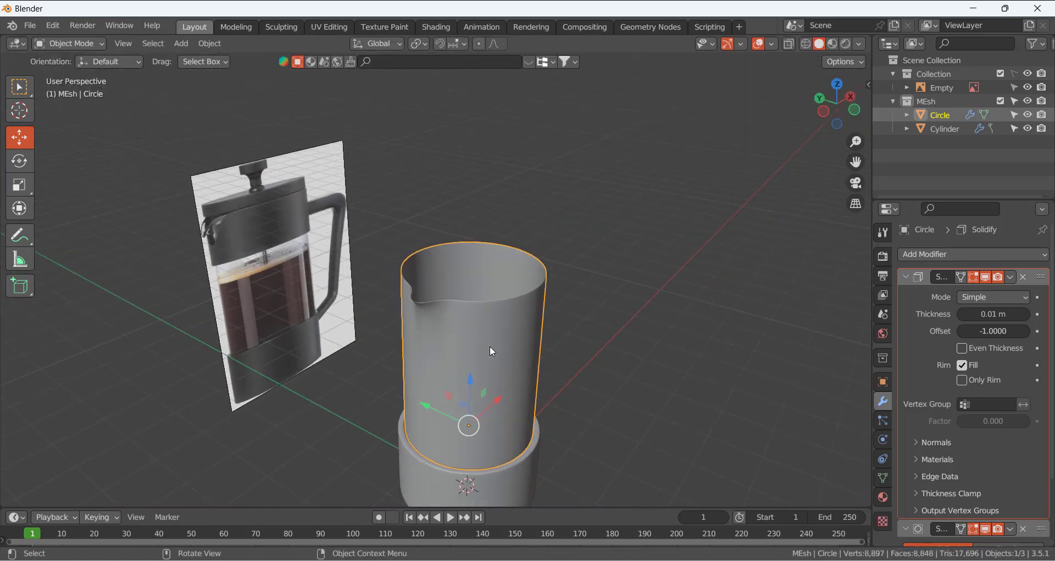
# Duplicate the glass in place and hide the original in the viewport
pyautogui.hotkey('shift', 'd')
pyautogui.rightClick(499, 283)
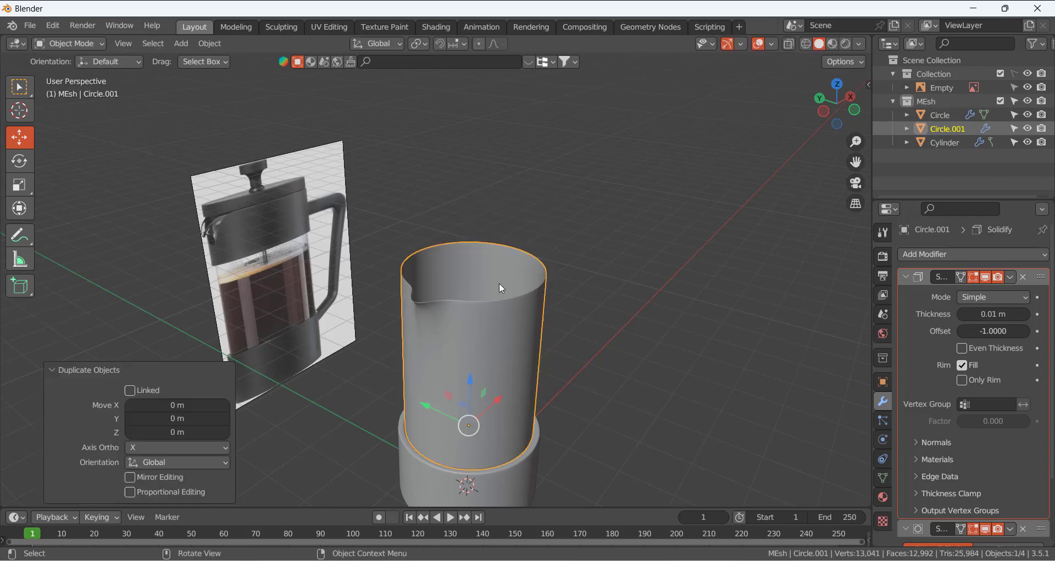
pyautogui.moveTo(500, 288); pyautogui.dragTo(471, 291, button='middle')
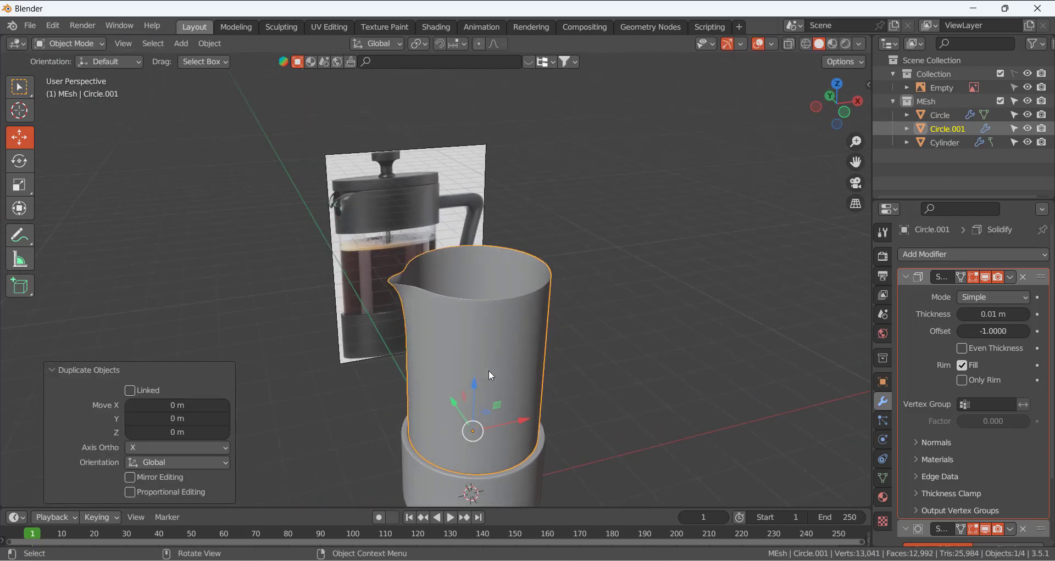
pyautogui.click(1029, 117)
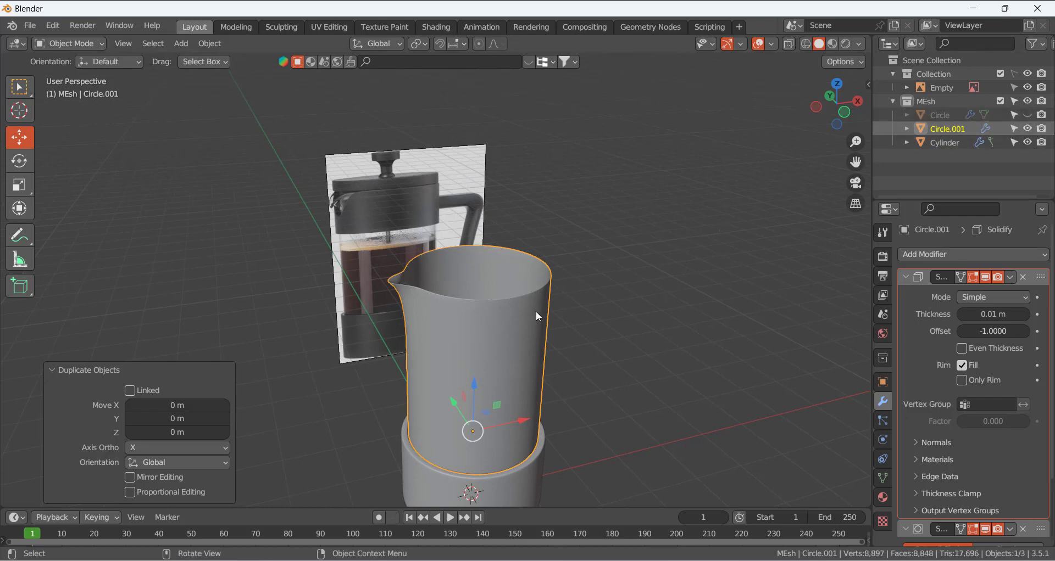
# Turn on X-ray and delete the vertices of the duplicate's bottom edge loop
pyautogui.press('Tab')
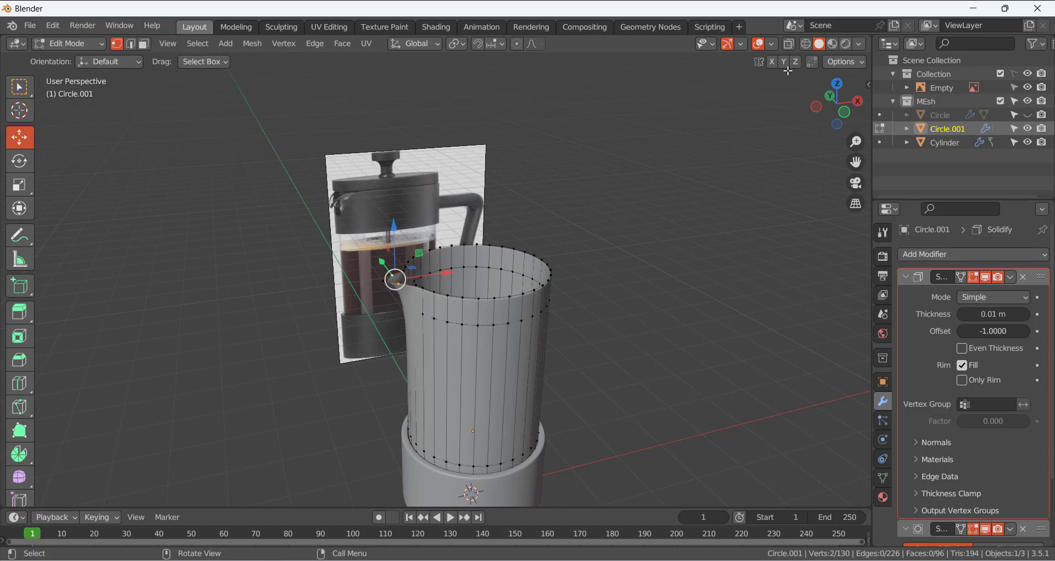
pyautogui.click(792, 45)
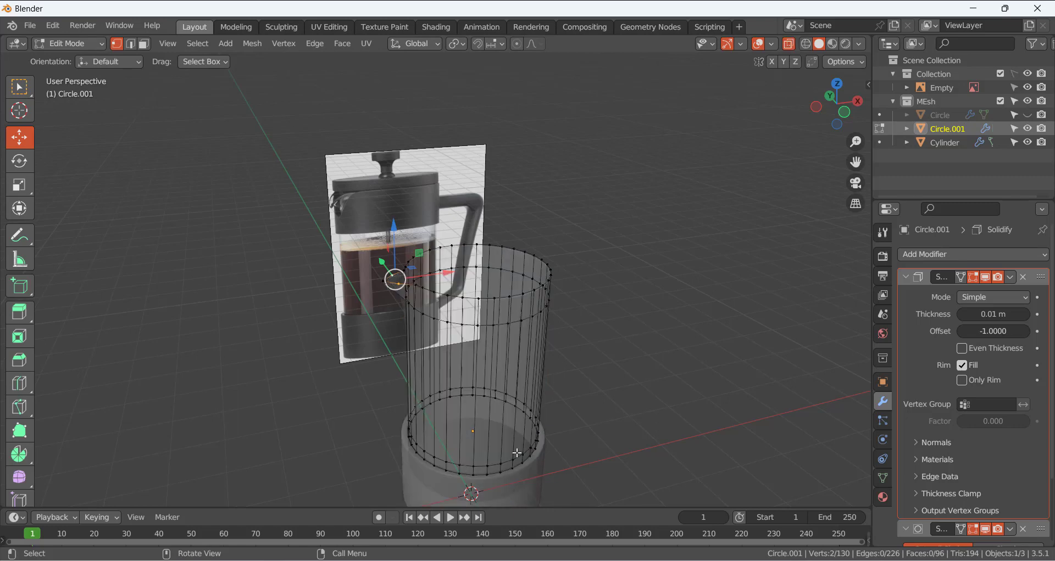
pyautogui.keyDown('alt'); pyautogui.click(484, 475); pyautogui.keyUp('alt')
pyautogui.press('x')
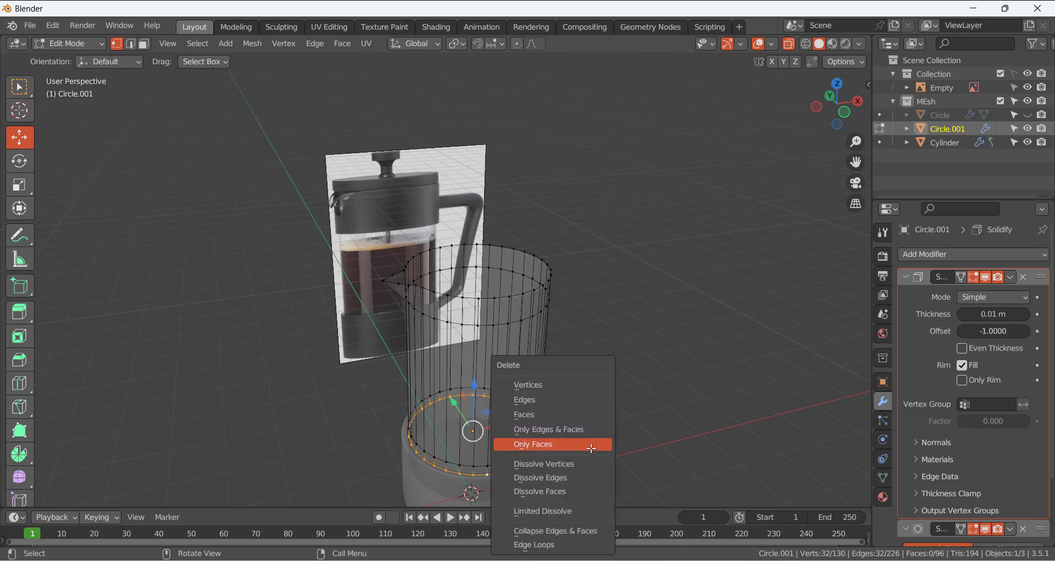
pyautogui.click(563, 384)
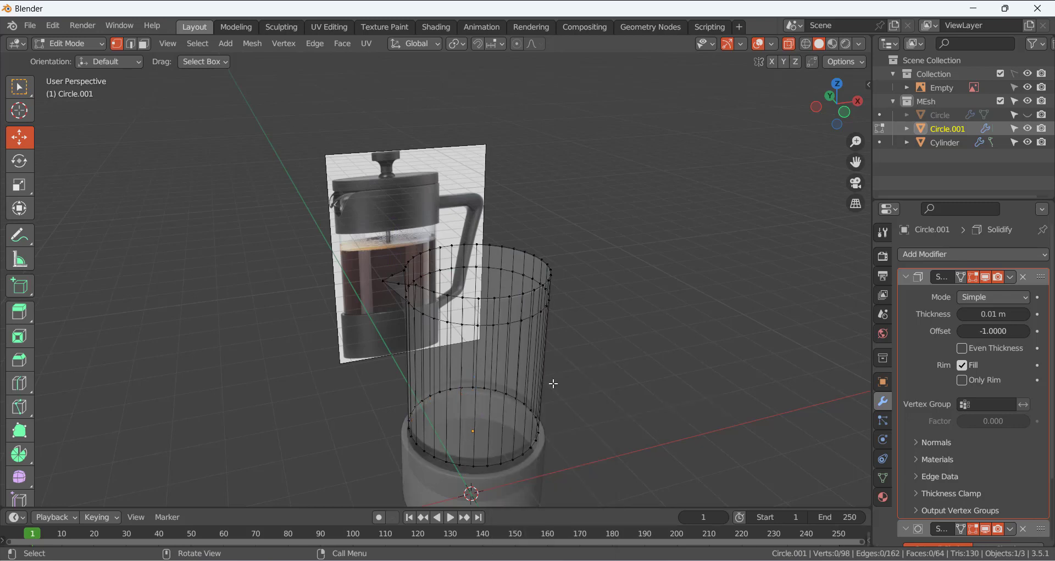
# In front view, raise the duplicate's lowest vertex ring about 1.79 m along Z to the lower edge of the reference's dark collar
pyautogui.press('KP_1')
pyautogui.scroll(-2, 566, 376)
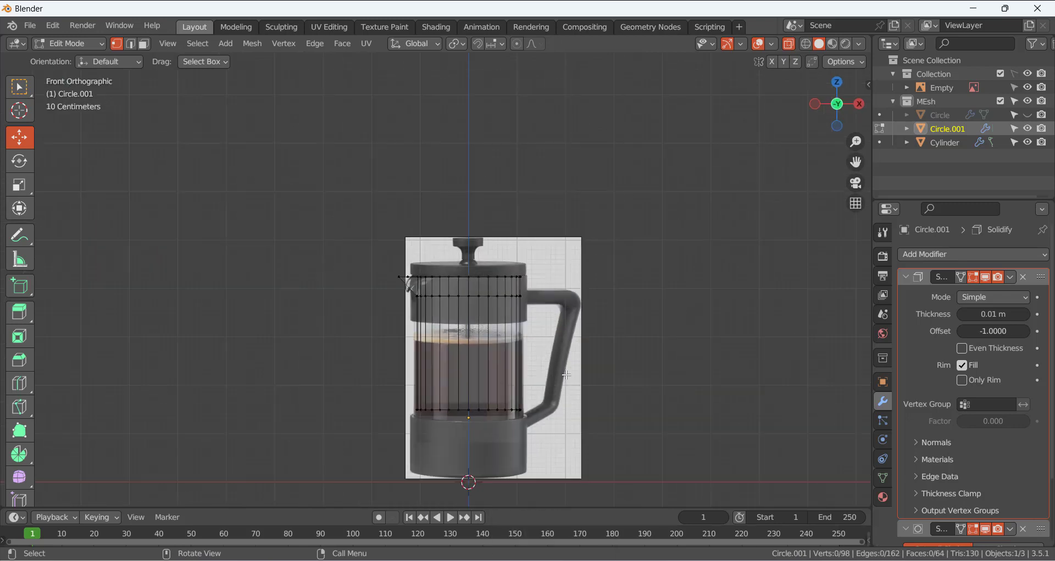
pyautogui.moveTo(360, 376); pyautogui.dragTo(589, 434)
pyautogui.scroll(2, 478, 389)
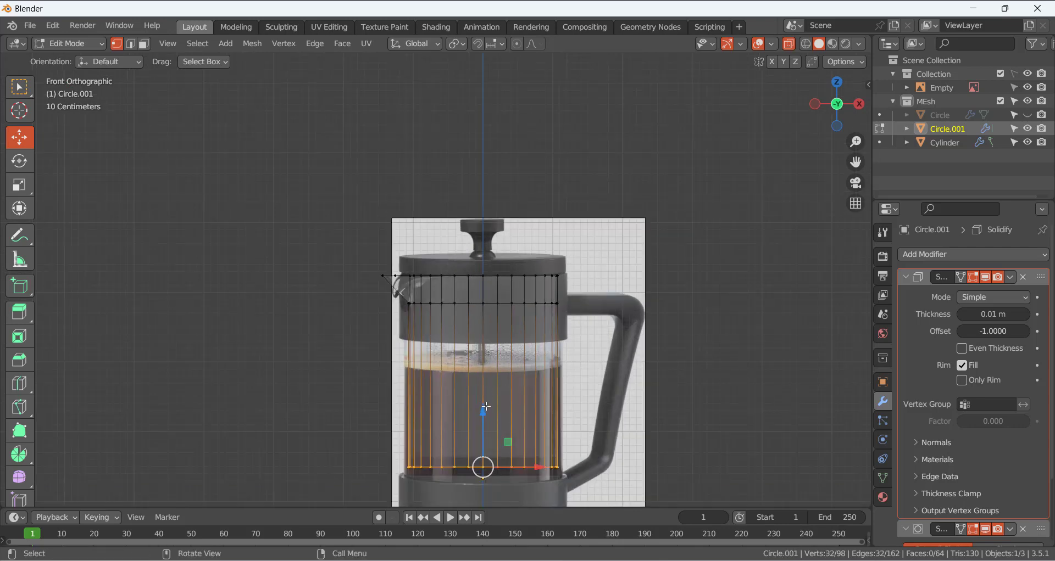
pyautogui.moveTo(487, 406); pyautogui.dragTo(492, 287)
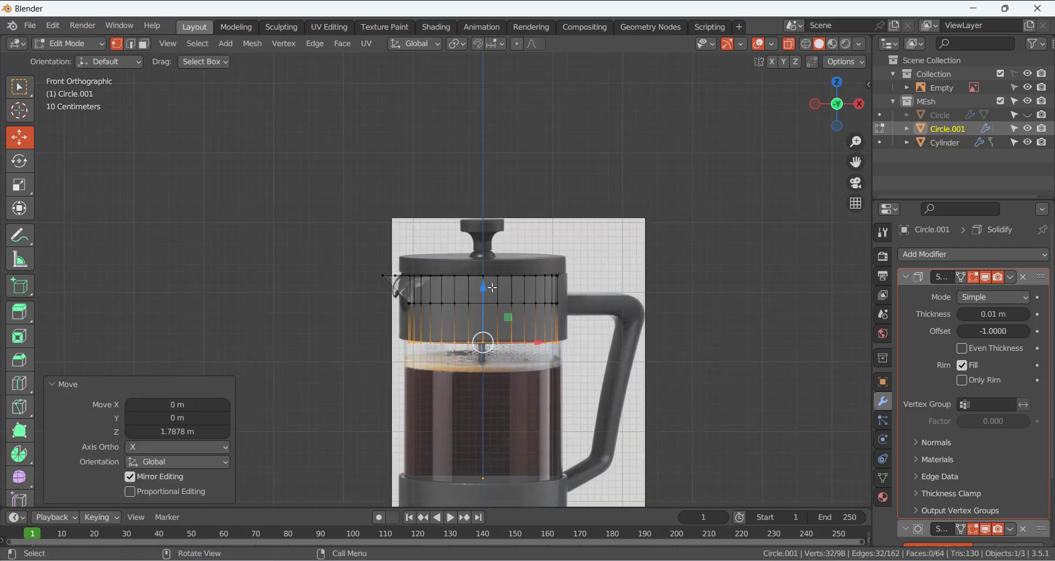
pyautogui.scroll(3, 497, 326)
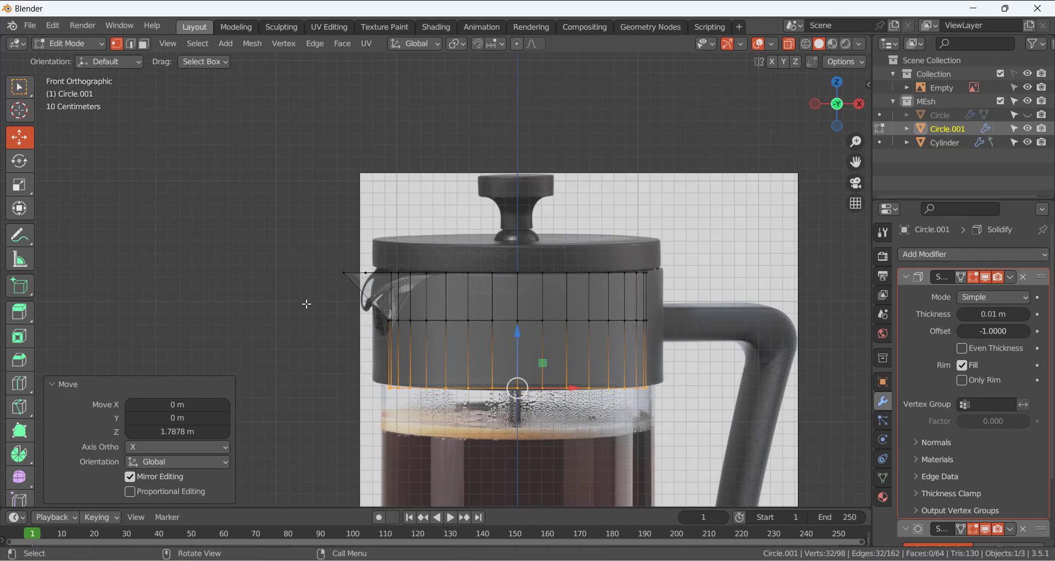
# Turn off X-ray, return to Object Mode and unhide the original glass
pyautogui.click(789, 44)
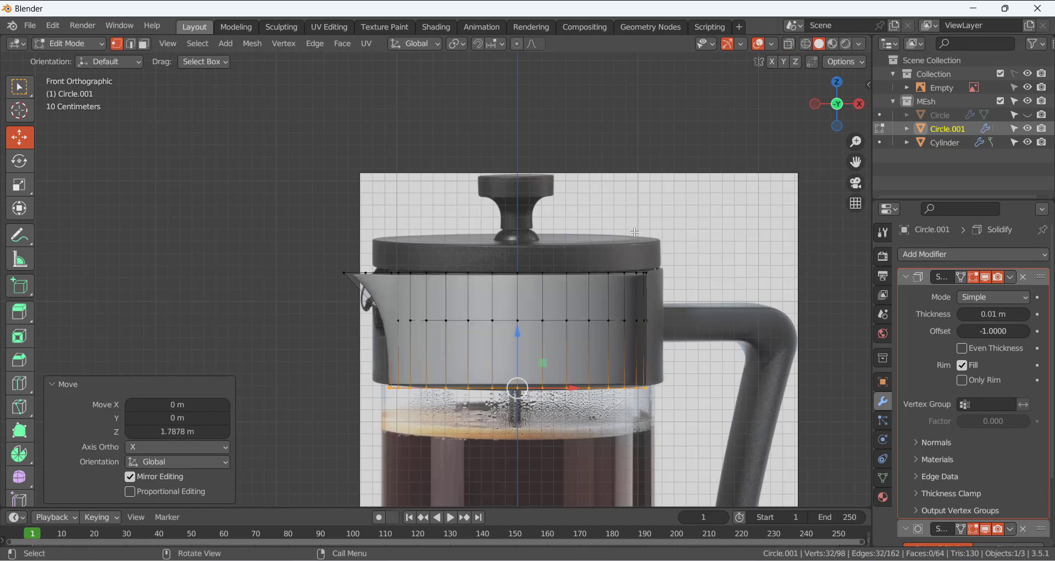
pyautogui.scroll(-3, 653, 252)
pyautogui.press('Tab')
pyautogui.moveTo(652, 256); pyautogui.dragTo(453, 360, button='middle')
pyautogui.click(1032, 114)
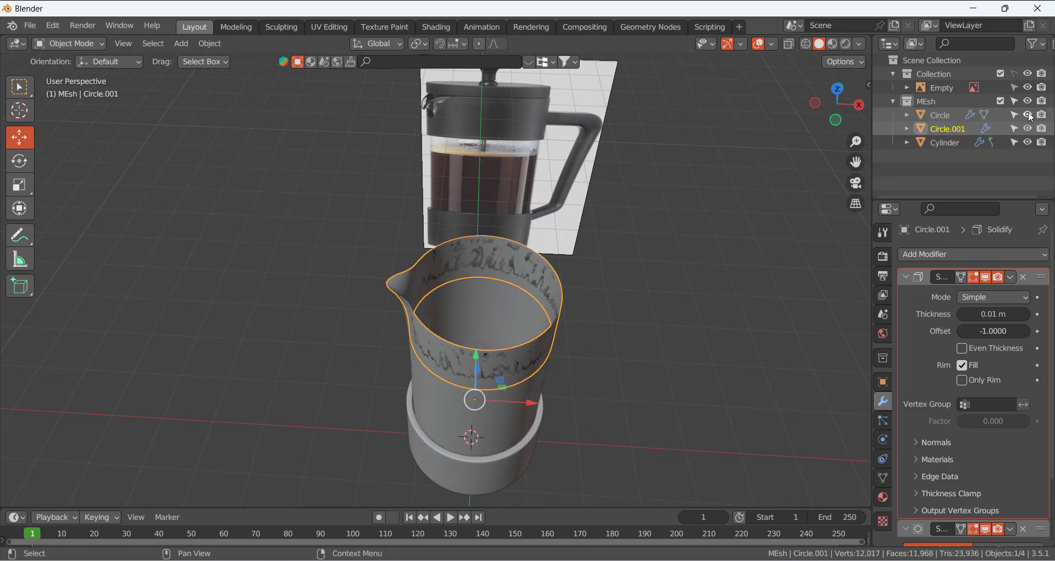
# Scale the shortened collar by about 1.066 in X and Y only, so it surrounds the glass
pyautogui.moveTo(517, 316)
pyautogui.mouseDown(button='middle')
pyautogui.moveTo(546, 272)
pyautogui.moveTo(531, 312)
pyautogui.mouseUp(button='middle')
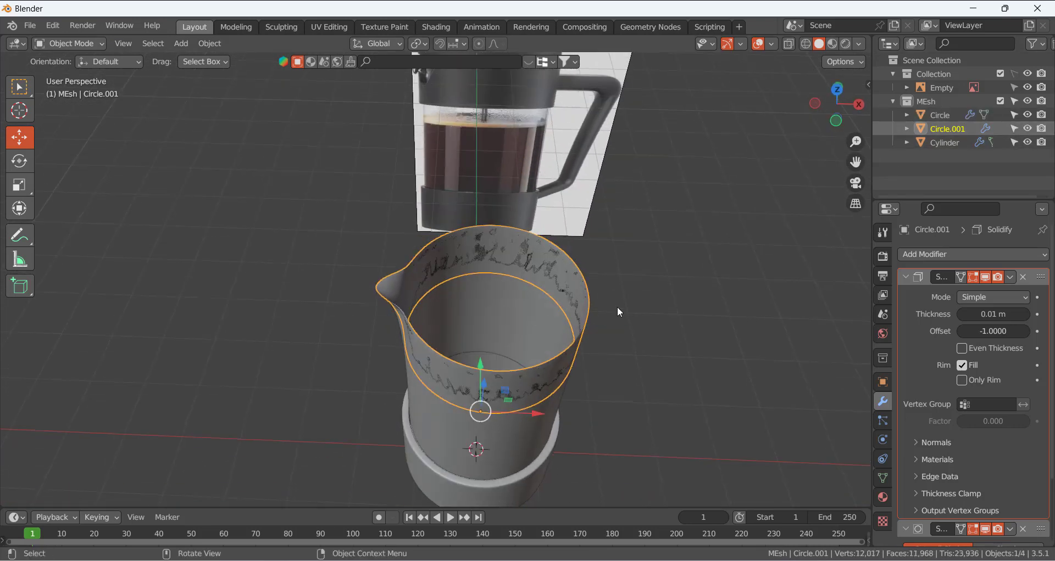
pyautogui.moveTo(544, 349); pyautogui.dragTo(579, 300, button='middle')
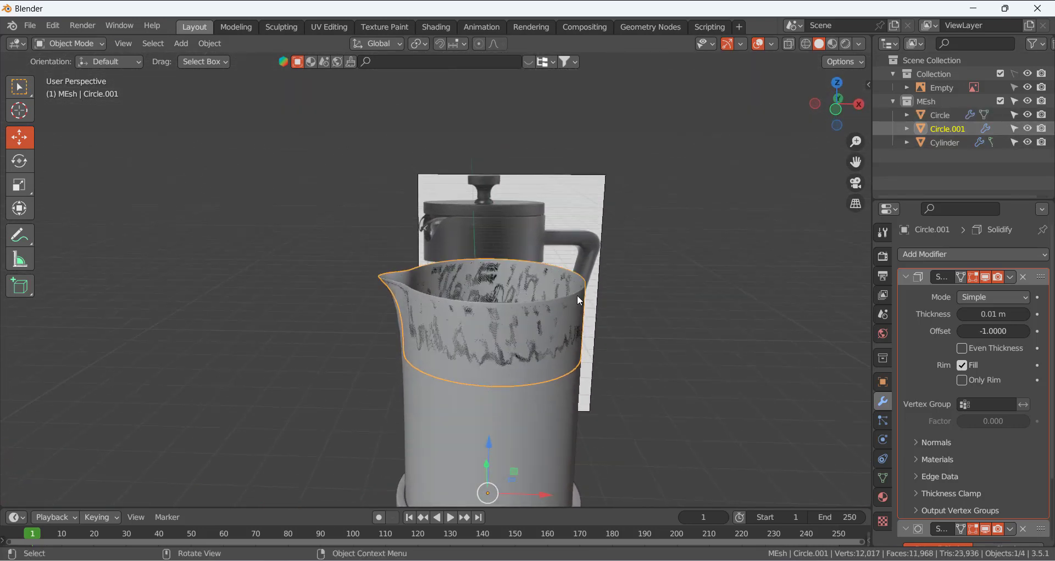
pyautogui.press('s')
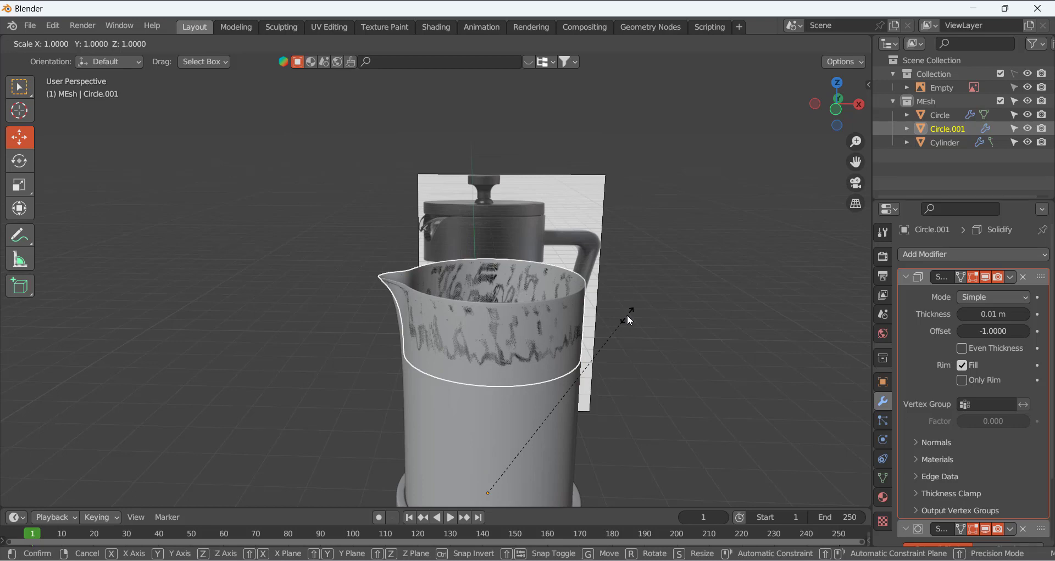
pyautogui.hotkey('shift', 'z')
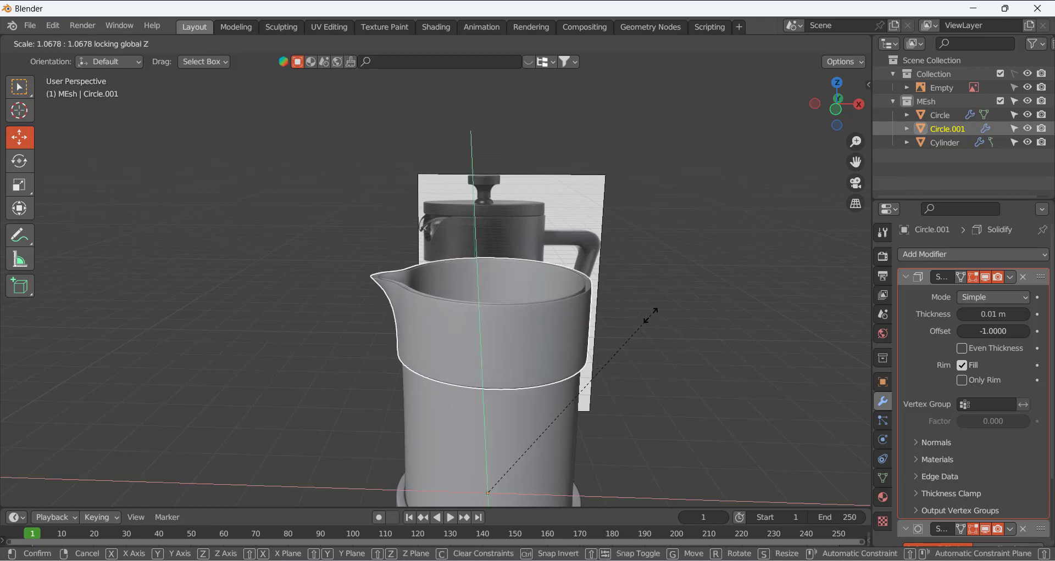
pyautogui.click(651, 316)
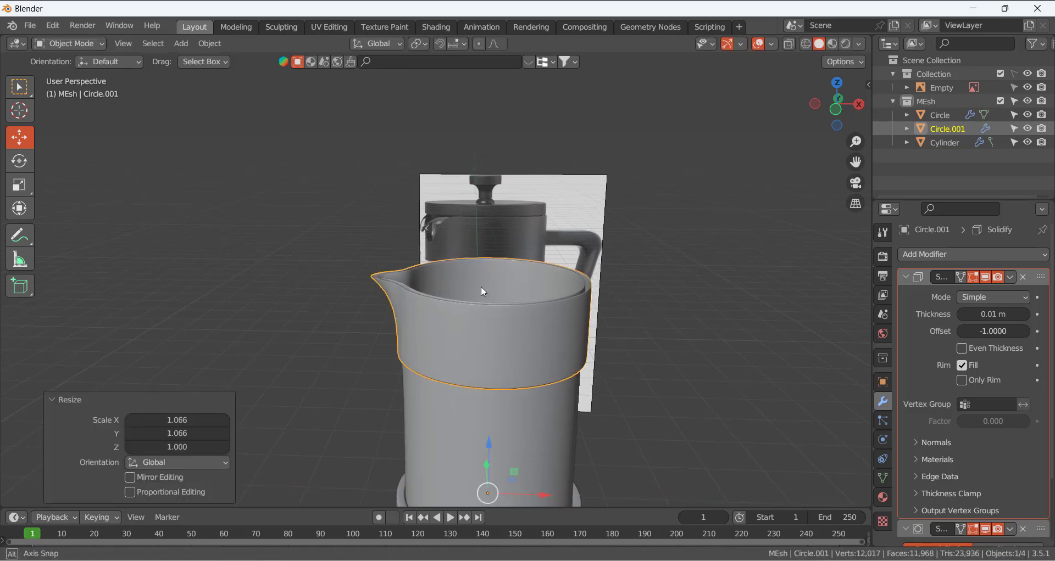
# Set the collar's Solidify thickness to 0.06 m
pyautogui.moveTo(481, 286); pyautogui.dragTo(414, 335, button='middle')
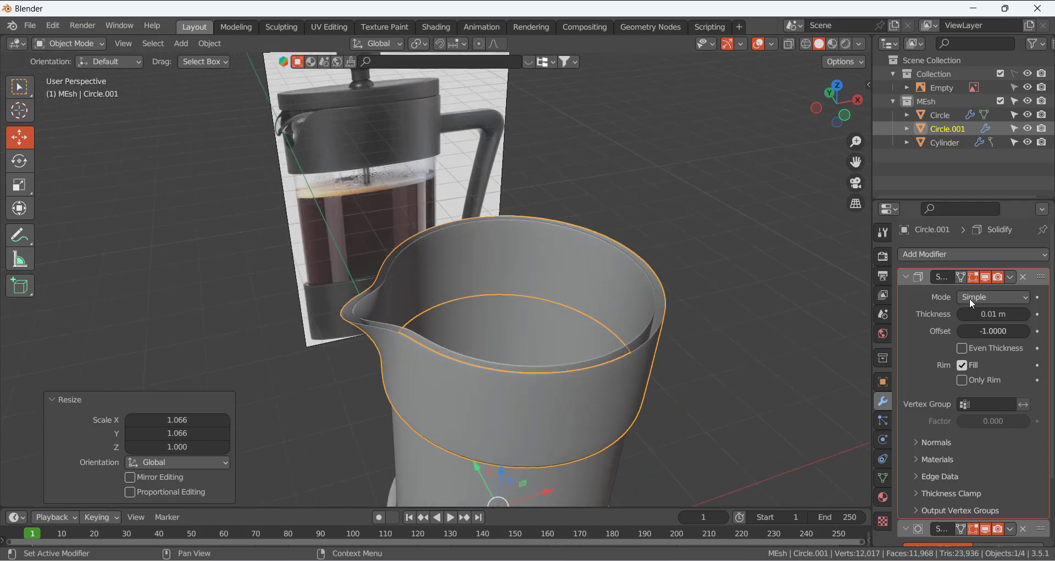
pyautogui.moveTo(989, 315)
pyautogui.mouseDown()
pyautogui.moveTo(1033, 315)
pyautogui.moveTo(1002, 315)
pyautogui.mouseUp()
pyautogui.moveTo(637, 286); pyautogui.dragTo(710, 322, button='middle')
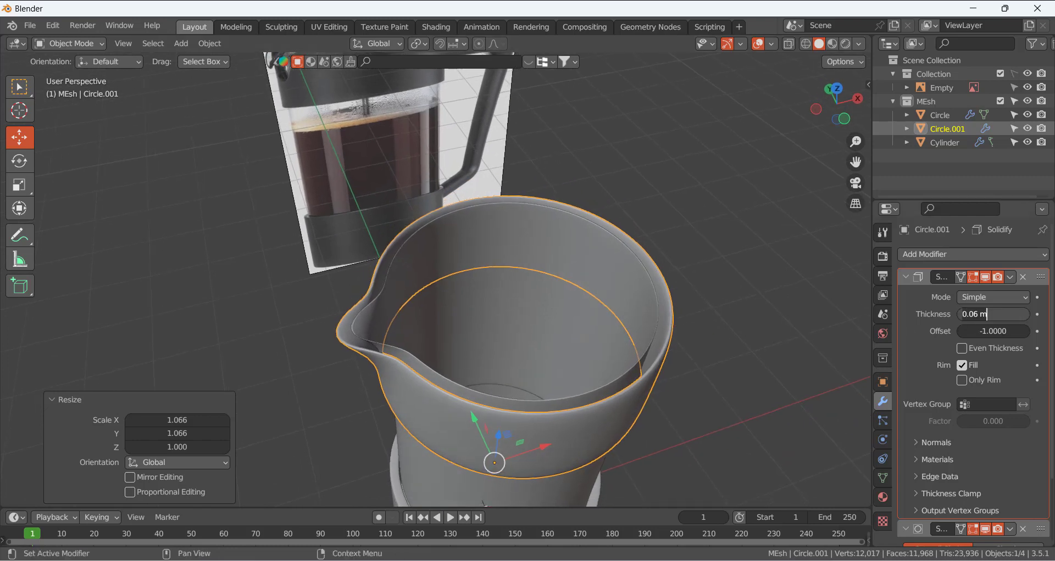
# Set the collar's Solidify thickness to 0.14 m
pyautogui.press('Return')
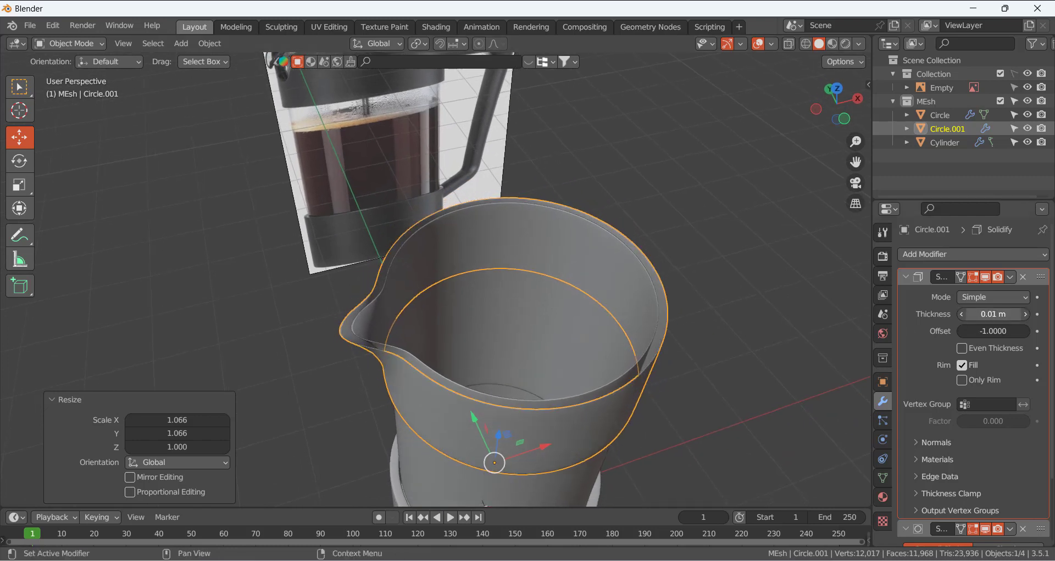
pyautogui.moveTo(993, 314); pyautogui.dragTo(1026, 314)
pyautogui.moveTo(993, 314); pyautogui.dragTo(1016, 314)
pyautogui.moveTo(676, 302); pyautogui.dragTo(736, 359, button='middle')
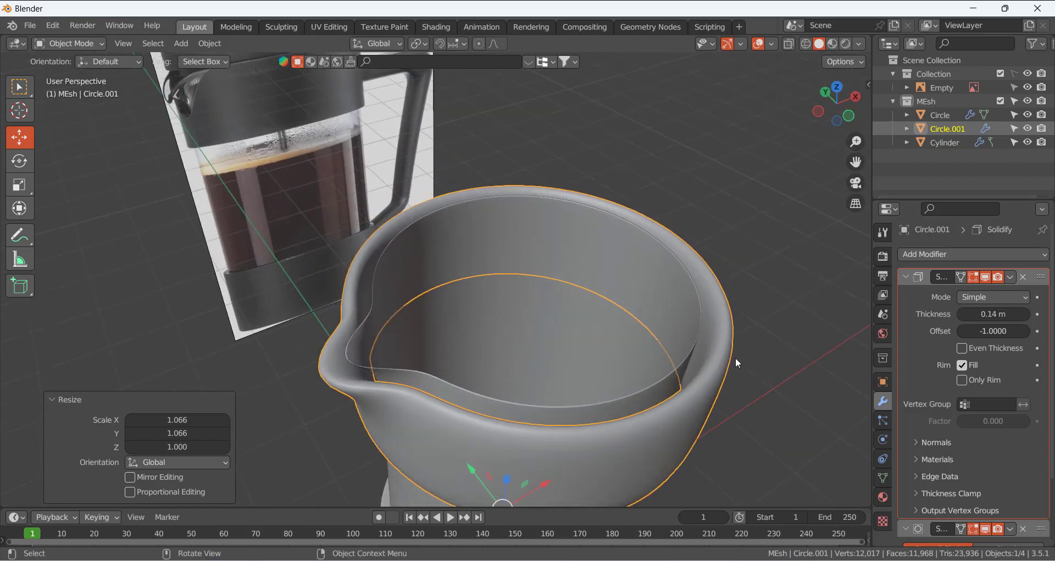
# Scale the collar by 0.943 in X and Y only and raise it about 0.011 m along Z
pyautogui.press('s')
pyautogui.hotkey('shift', 'z')
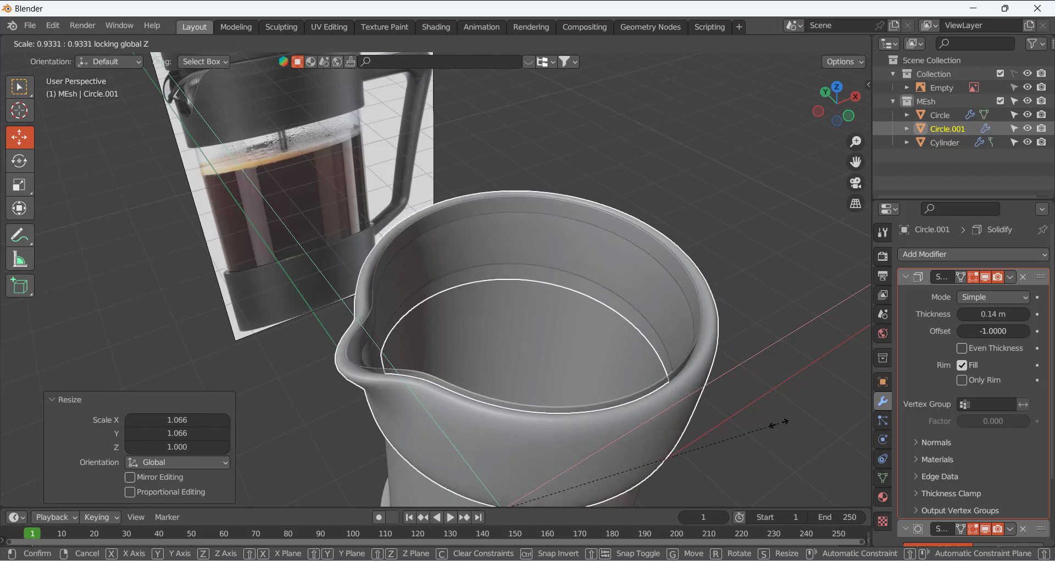
pyautogui.click(776, 420)
pyautogui.moveTo(767, 394); pyautogui.dragTo(717, 325, button='middle')
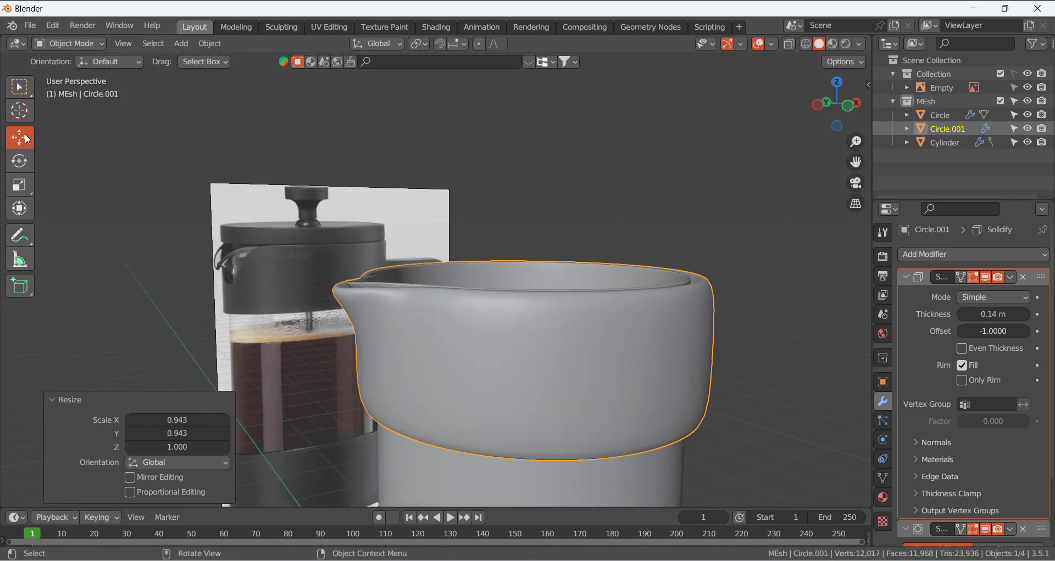
pyautogui.scroll(-4, 509, 320)
pyautogui.moveTo(483, 413); pyautogui.dragTo(481, 420)
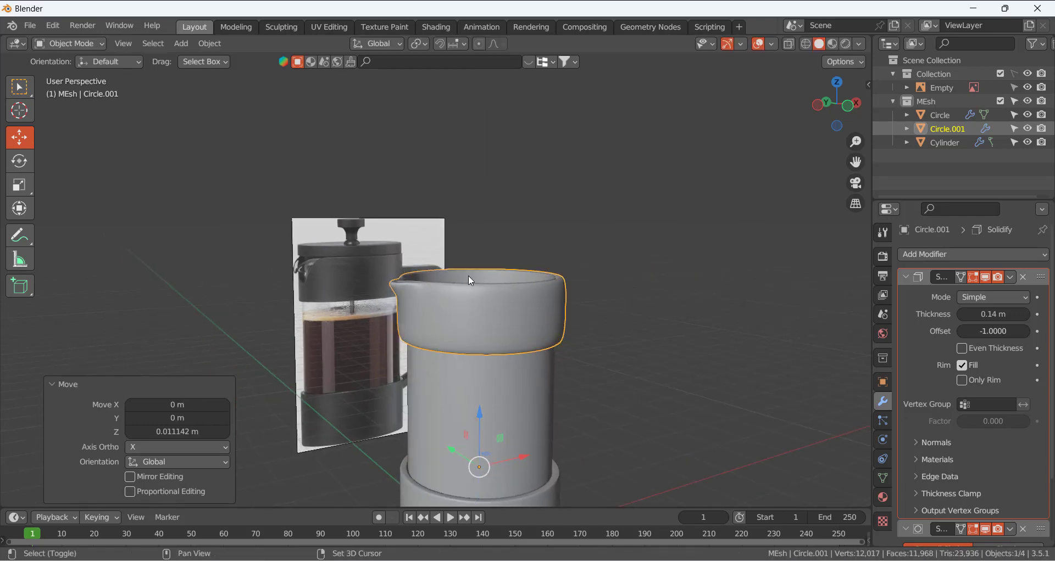
# Enter Edit Mode on the collar and turn off the Solidify modifier's viewport display
pyautogui.scroll(8, 406, 305)
pyautogui.moveTo(418, 319); pyautogui.dragTo(327, 299, button='middle')
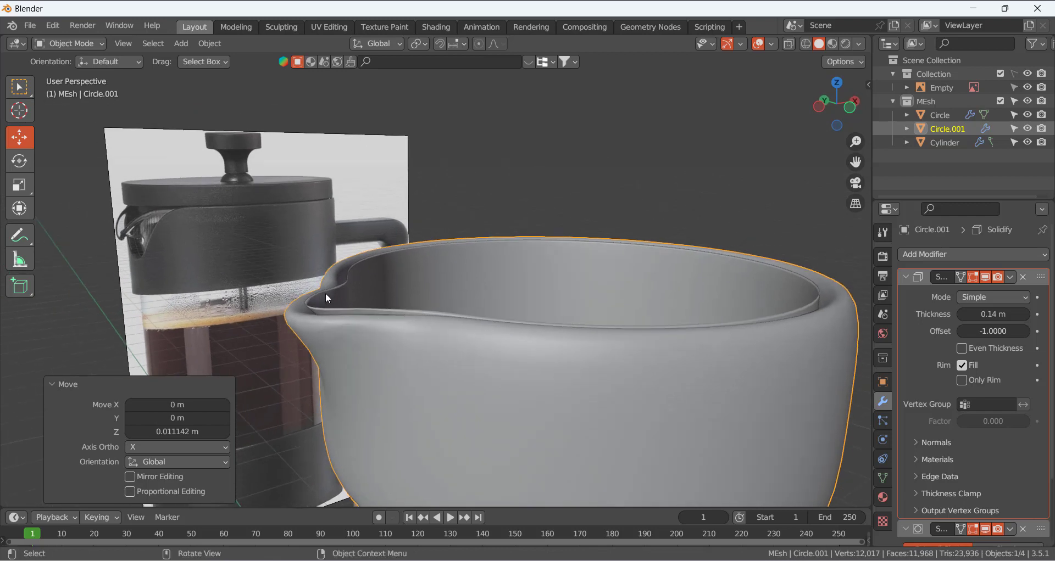
pyautogui.press('Tab')
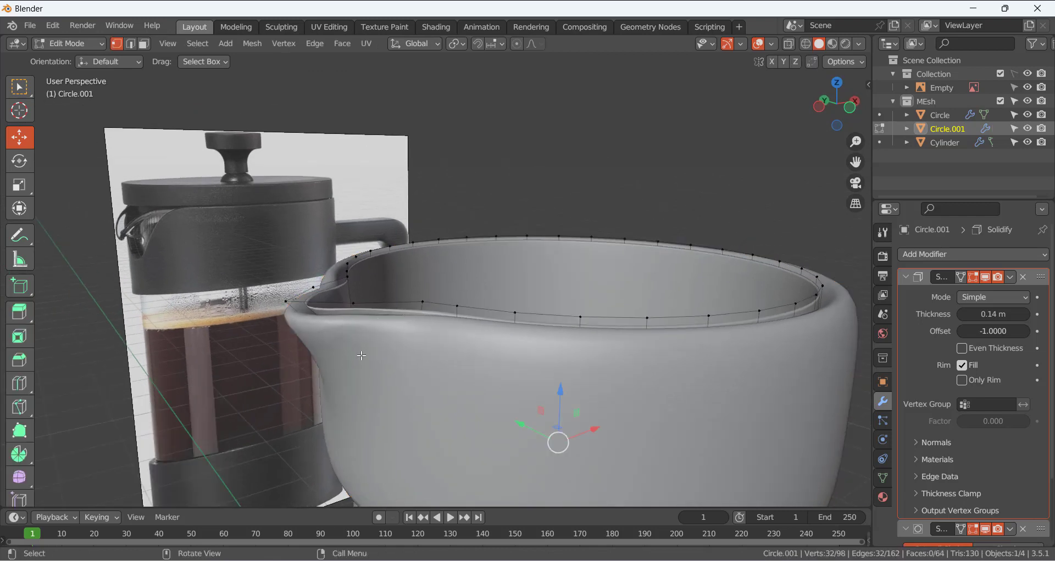
pyautogui.moveTo(247, 319); pyautogui.dragTo(269, 316, button='middle')
pyautogui.click(985, 277)
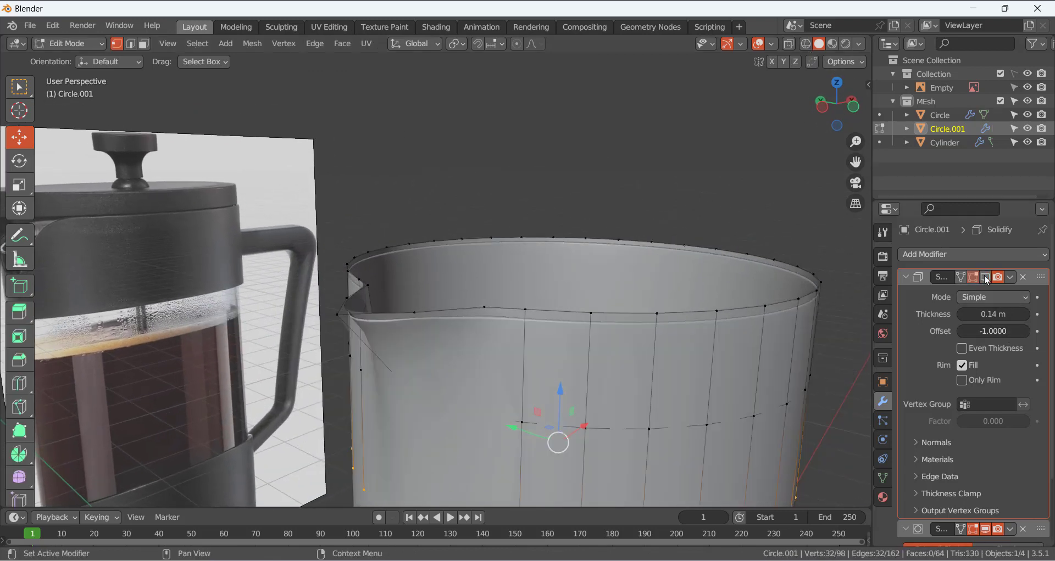
# Delete the three vertices that form the spout along the collar's upper rim
pyautogui.moveTo(439, 286)
pyautogui.mouseDown(button='middle')
pyautogui.moveTo(435, 233)
pyautogui.moveTo(455, 299)
pyautogui.mouseUp(button='middle')
pyautogui.click(435, 233)
pyautogui.press('x')
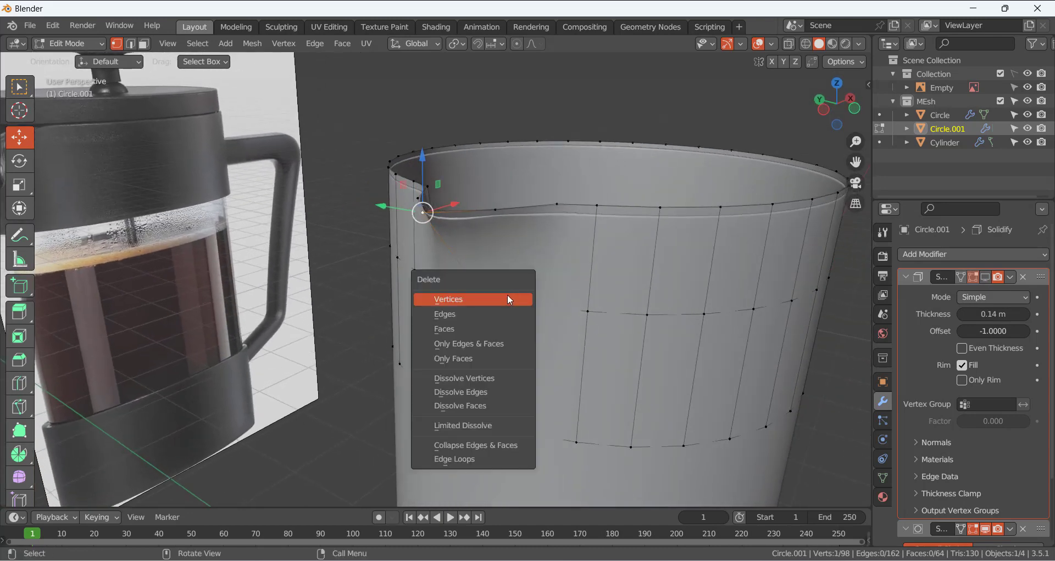
pyautogui.click(509, 297)
pyautogui.click(495, 209)
pyautogui.press('x')
pyautogui.click(454, 210)
pyautogui.click(430, 199)
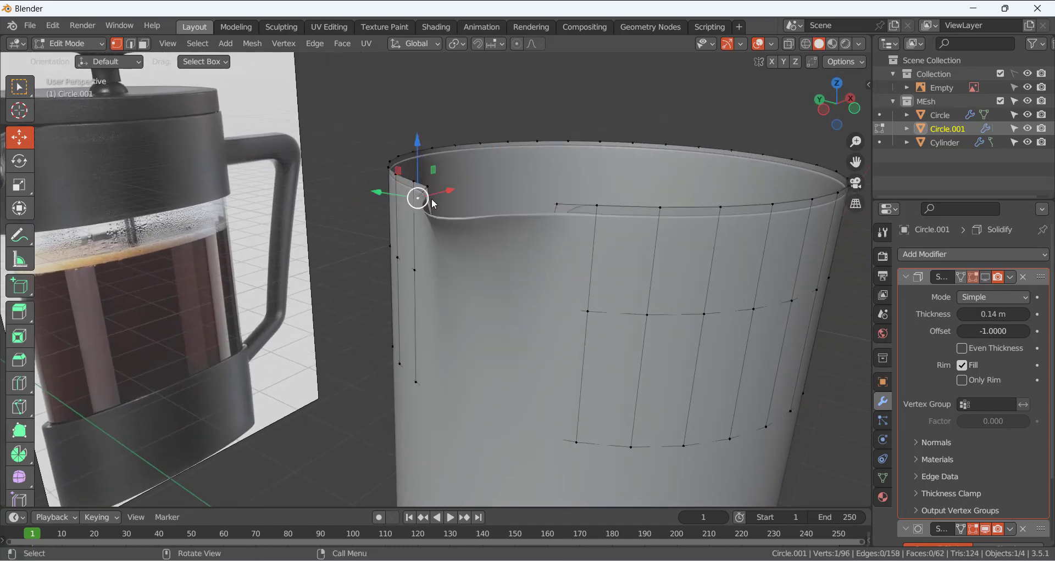
pyautogui.press('x')
pyautogui.click(433, 200)
# Return to Object Mode, inspect the opening at the spout and reselect the collar
pyautogui.moveTo(434, 199); pyautogui.dragTo(517, 406, button='middle')
pyautogui.press('Tab')
pyautogui.scroll(-3, 509, 260)
pyautogui.click(567, 391)
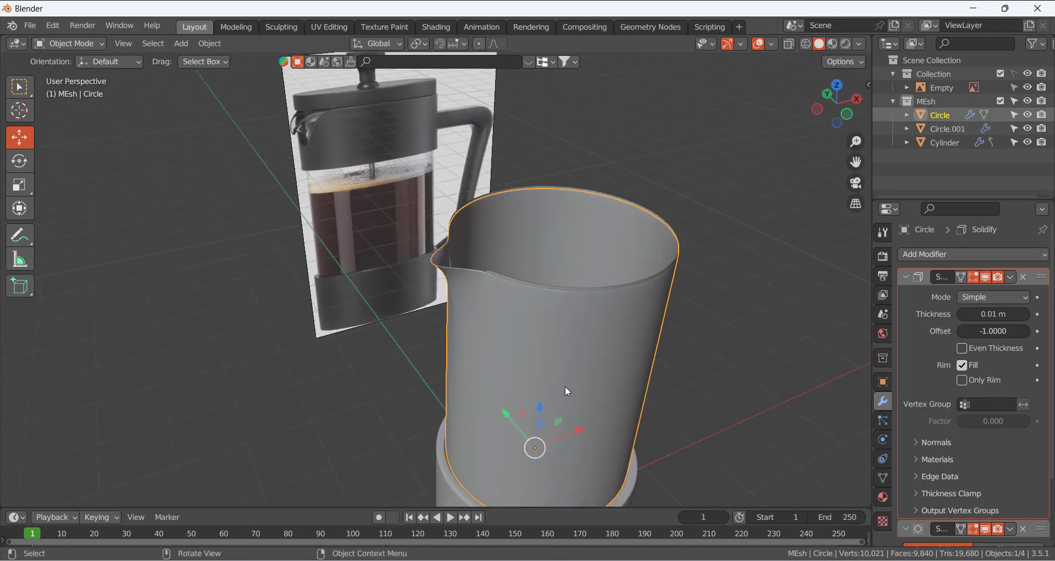
pyautogui.moveTo(519, 336); pyautogui.dragTo(604, 311, button='middle')
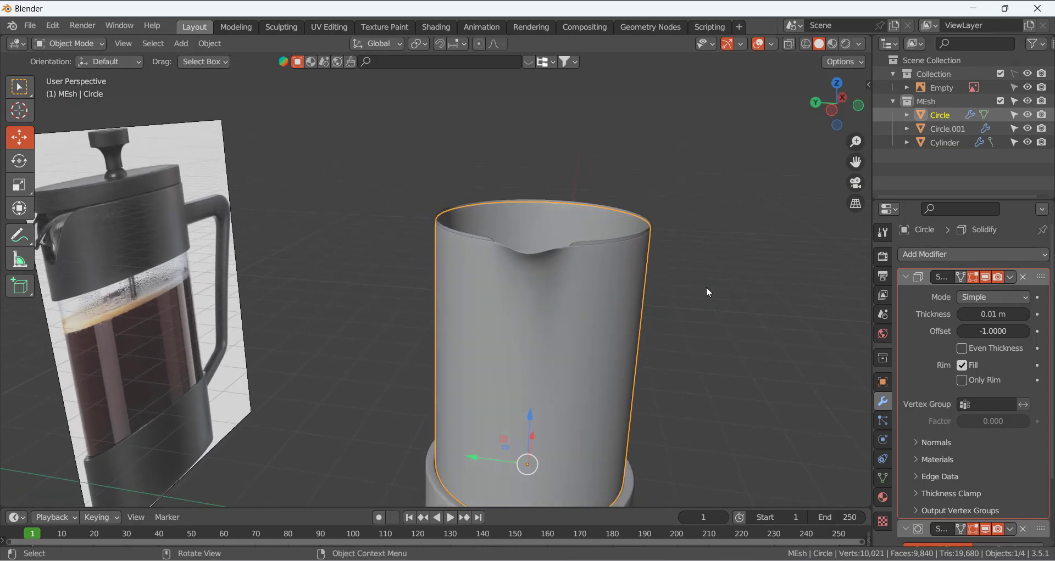
pyautogui.click(707, 286)
pyautogui.scroll(1, 502, 231)
pyautogui.click(639, 225)
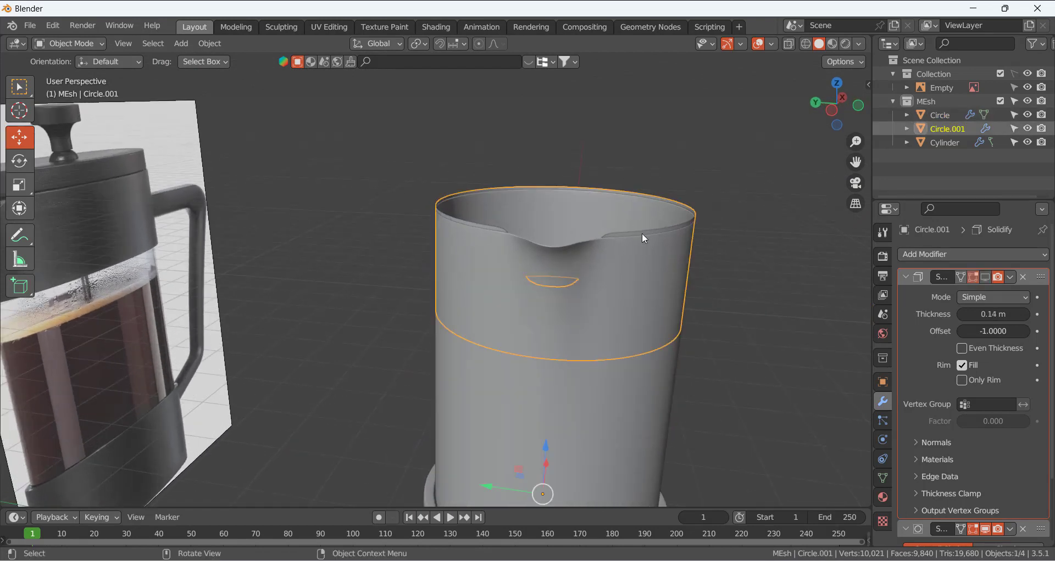
pyautogui.moveTo(642, 233); pyautogui.dragTo(562, 245, button='middle')
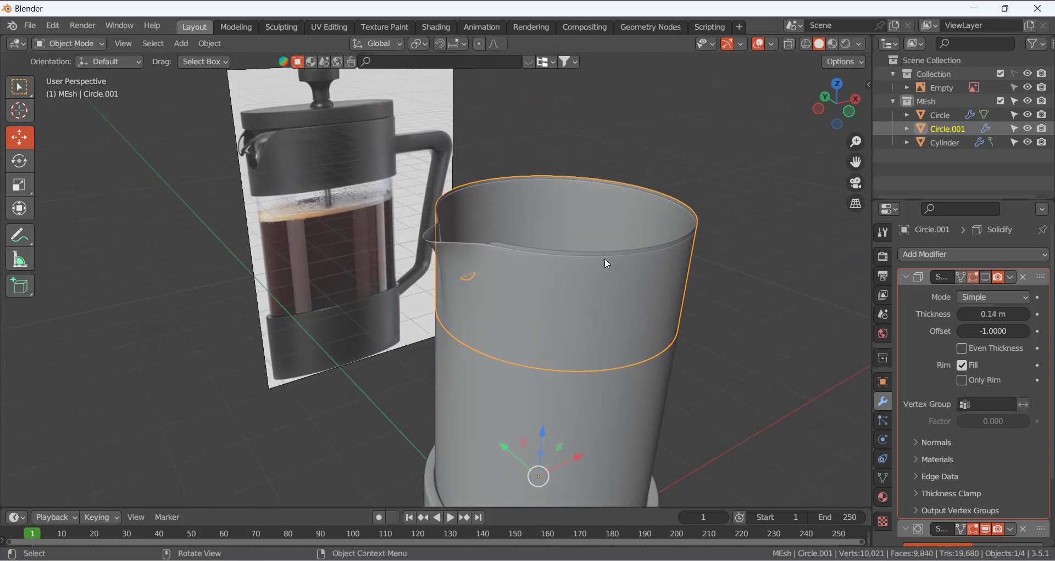
# Turn the collar's Solidify viewport display back on and re-enter Edit Mode
pyautogui.moveTo(672, 345); pyautogui.dragTo(477, 216, button='middle')
pyautogui.scroll(2, 645, 256)
pyautogui.press('Tab')
pyautogui.moveTo(568, 321); pyautogui.dragTo(626, 293, button='middle')
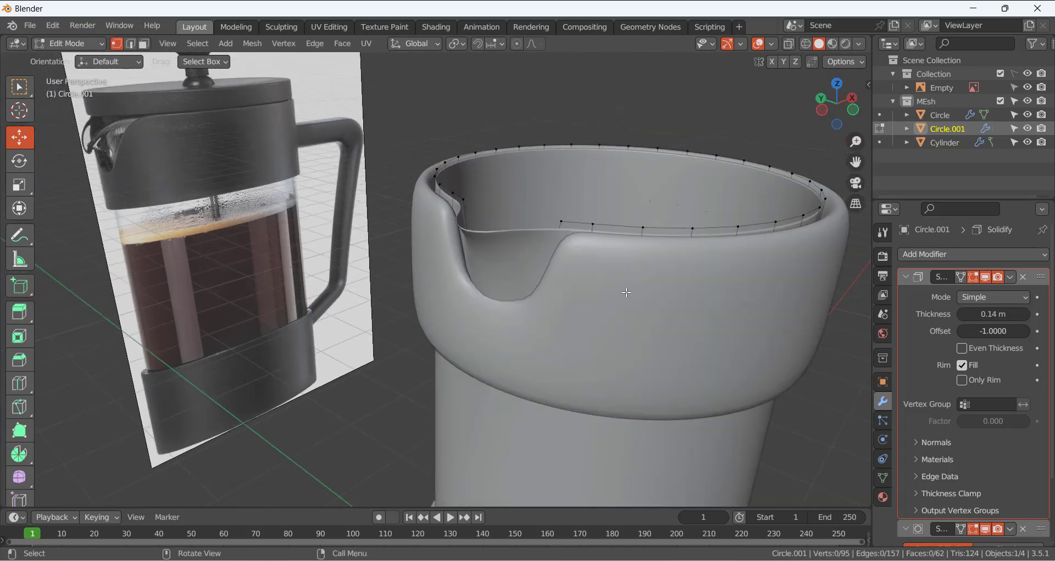
# Add two horizontal loop cuts around the collar, slid to factors of 0.078 and 0.796, the second near its lower edge
pyautogui.hotkey('ctrl', 'r')
pyautogui.click(629, 293)
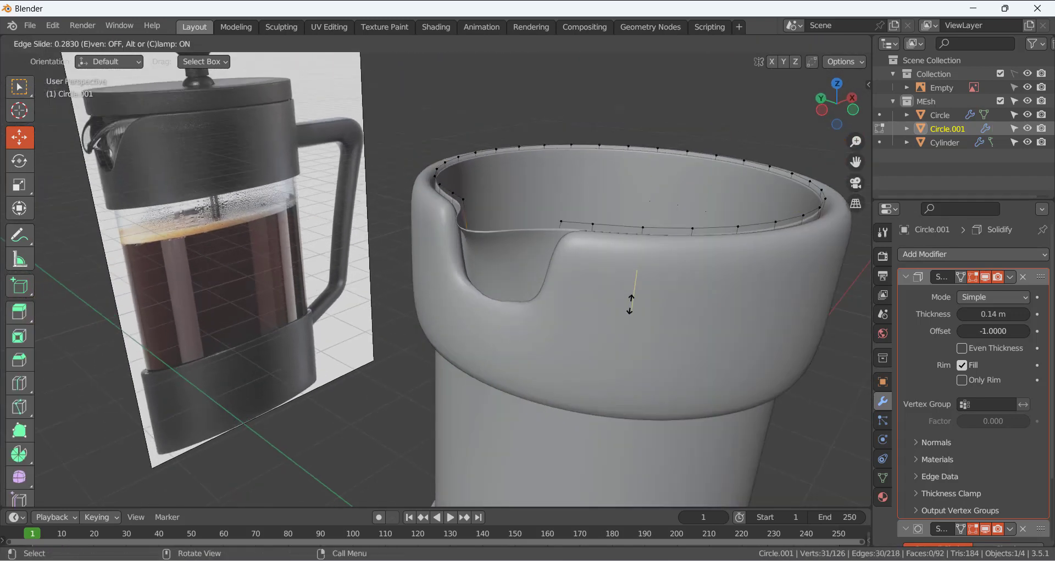
pyautogui.click(634, 311)
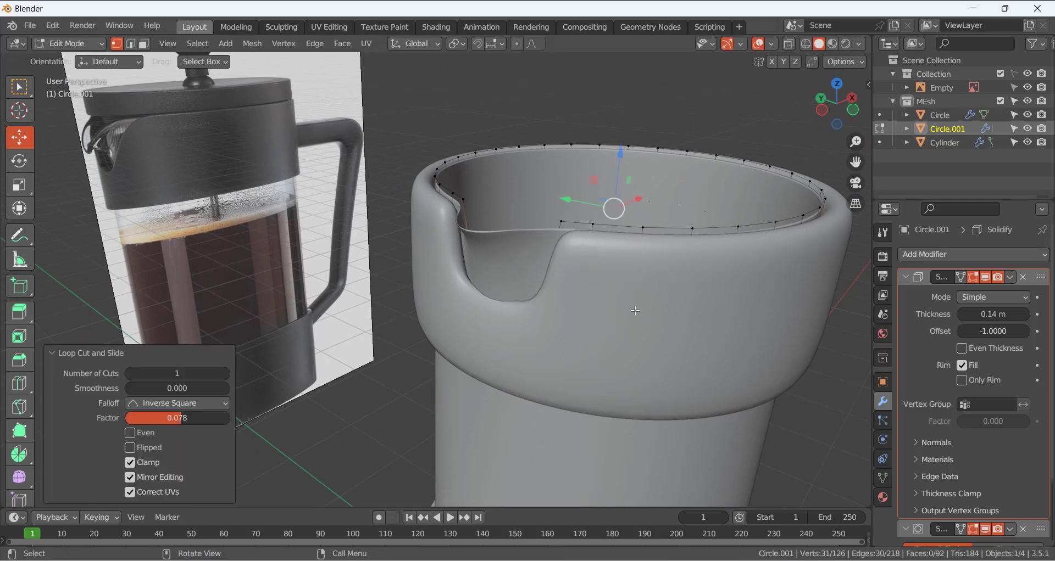
pyautogui.hotkey('ctrl', 'r')
pyautogui.click(583, 367)
pyautogui.click(579, 409)
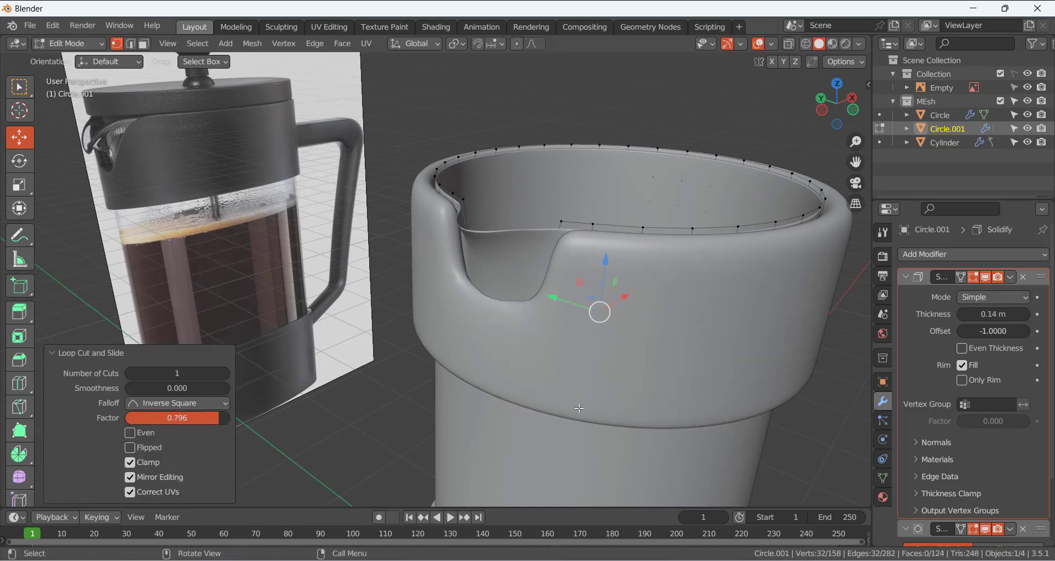
pyautogui.moveTo(579, 408); pyautogui.dragTo(519, 334, button='middle')
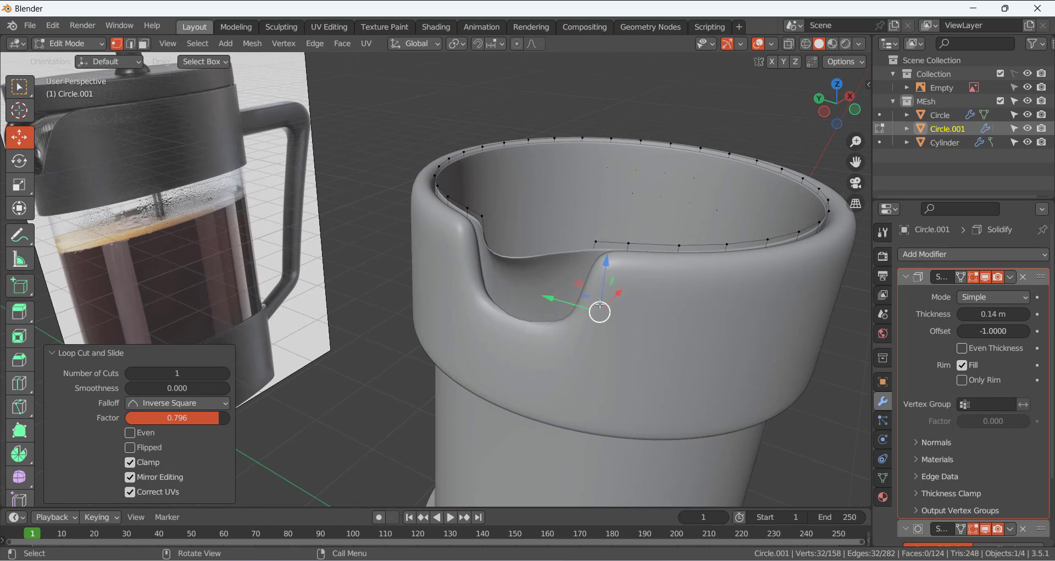
# Using X-ray, lower the middle vertex at the base of the spout opening by about 0.136 m along Z
pyautogui.moveTo(600, 304); pyautogui.dragTo(569, 273, button='middle')
pyautogui.press('Tab')
pyautogui.press('Tab')
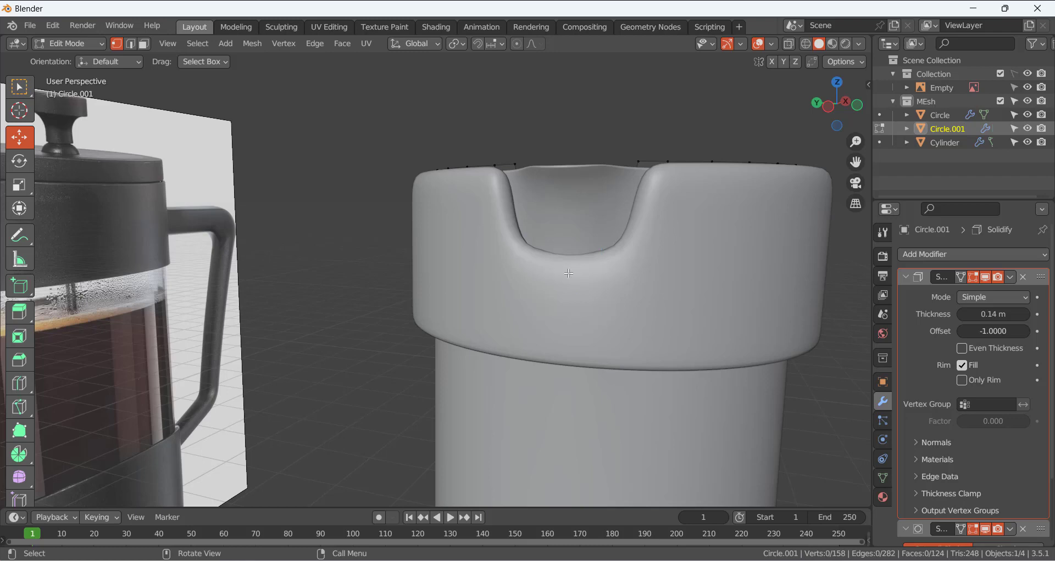
pyautogui.click(791, 48)
pyautogui.scroll(-1, 292, 203)
pyautogui.moveTo(380, 276); pyautogui.dragTo(513, 267, button='middle')
pyautogui.moveTo(512, 220); pyautogui.dragTo(511, 249)
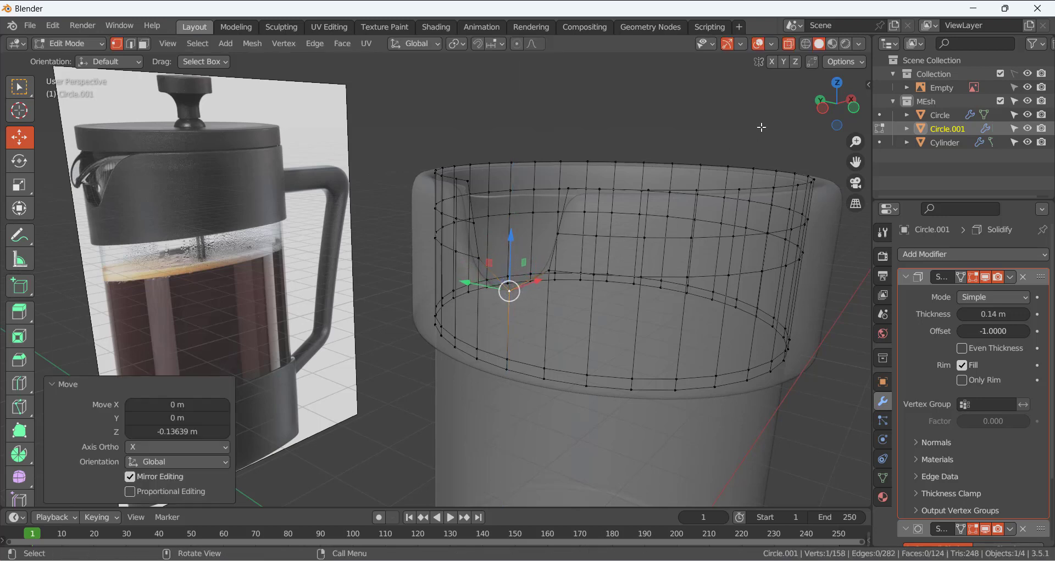
pyautogui.click(789, 44)
# Scale the two upper corner vertices of the spout opening apart by 1.217 along Y
pyautogui.moveTo(648, 165); pyautogui.dragTo(586, 200, button='middle')
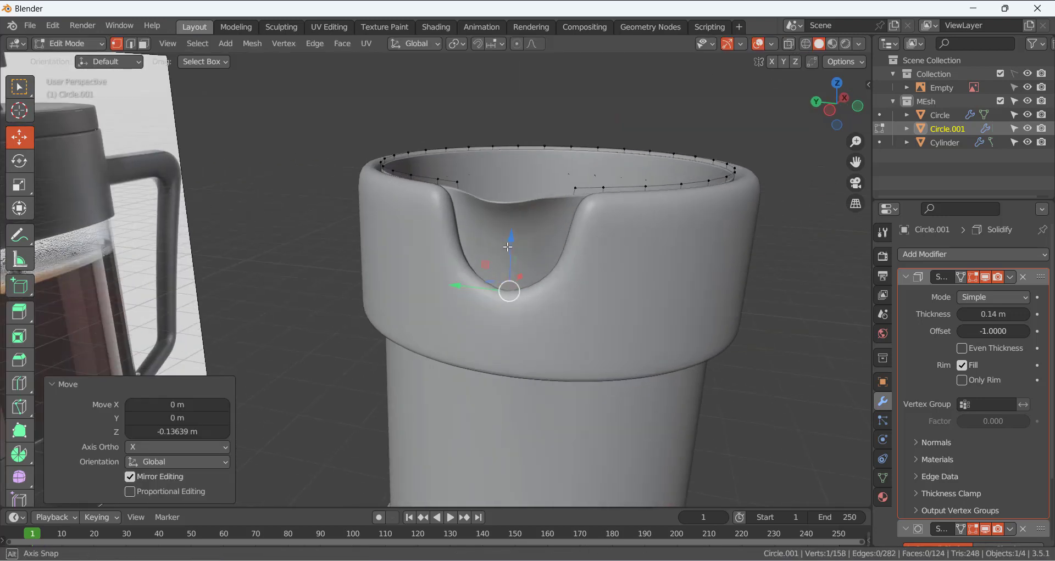
pyautogui.click(585, 200)
pyautogui.keyDown('shift'); pyautogui.click(457, 187); pyautogui.keyUp('shift')
pyautogui.moveTo(457, 187); pyautogui.dragTo(604, 265, button='middle')
pyautogui.press('s')
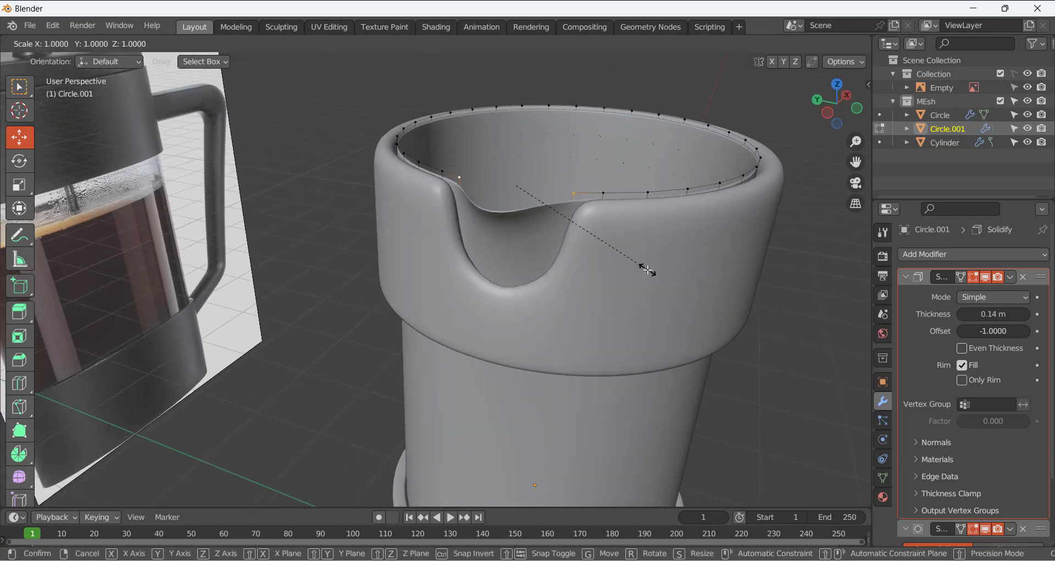
pyautogui.press('y')
pyautogui.click(682, 272)
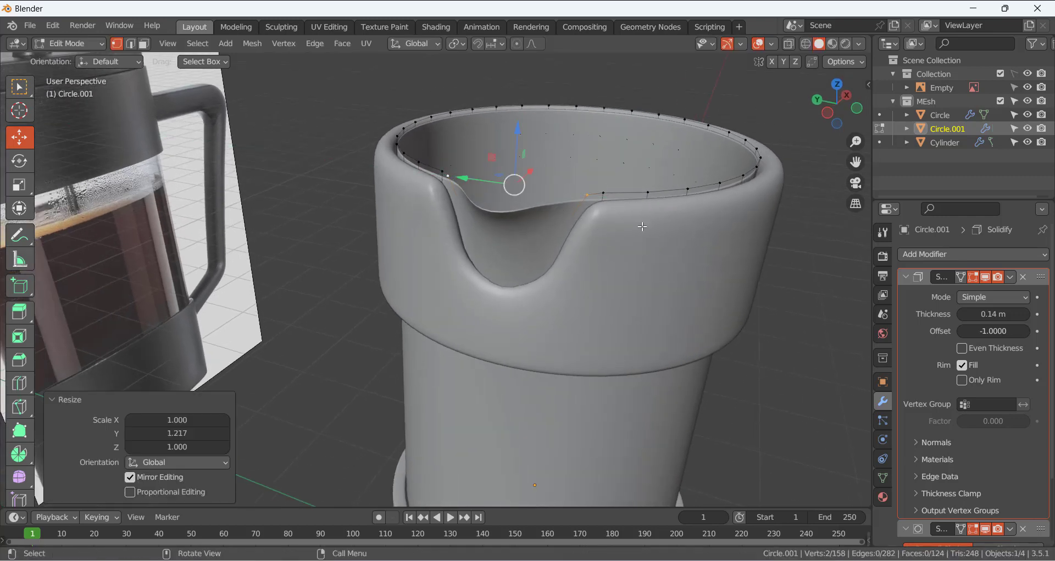
# Spread the neighbouring pair of rim vertices beside the spout opening by scaling them along Y
pyautogui.click(605, 194)
pyautogui.keyDown('shift'); pyautogui.click(443, 172); pyautogui.keyUp('shift')
pyautogui.press('s')
pyautogui.press('y')
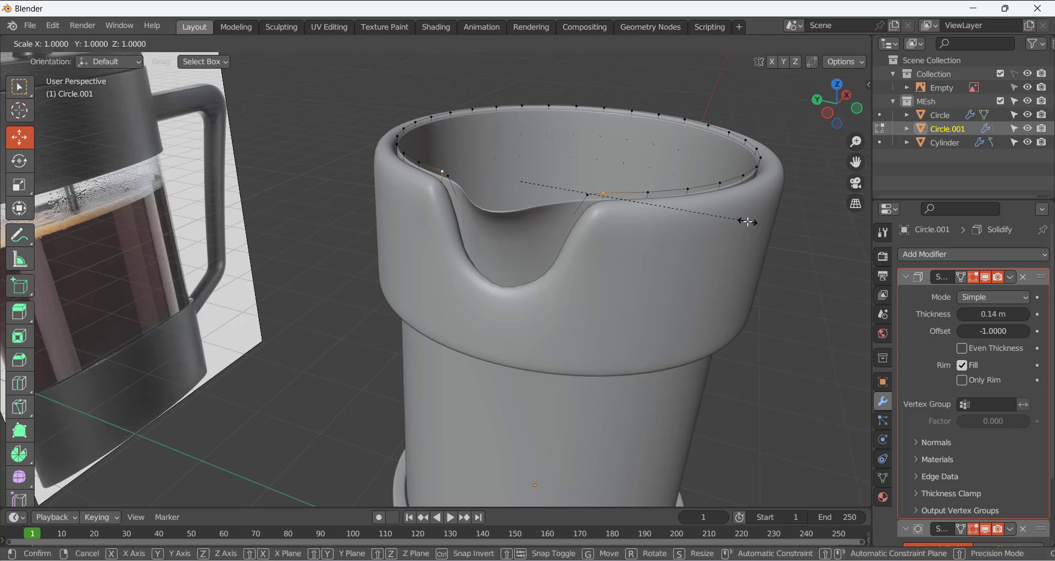
pyautogui.click(774, 223)
# Vertex-slide the rim vertices next to the opening's corners away from the spout by factors of 0.525 and 0.578
pyautogui.moveTo(574, 213); pyautogui.dragTo(595, 205, button='middle')
pyautogui.hotkey('shift', 'v')
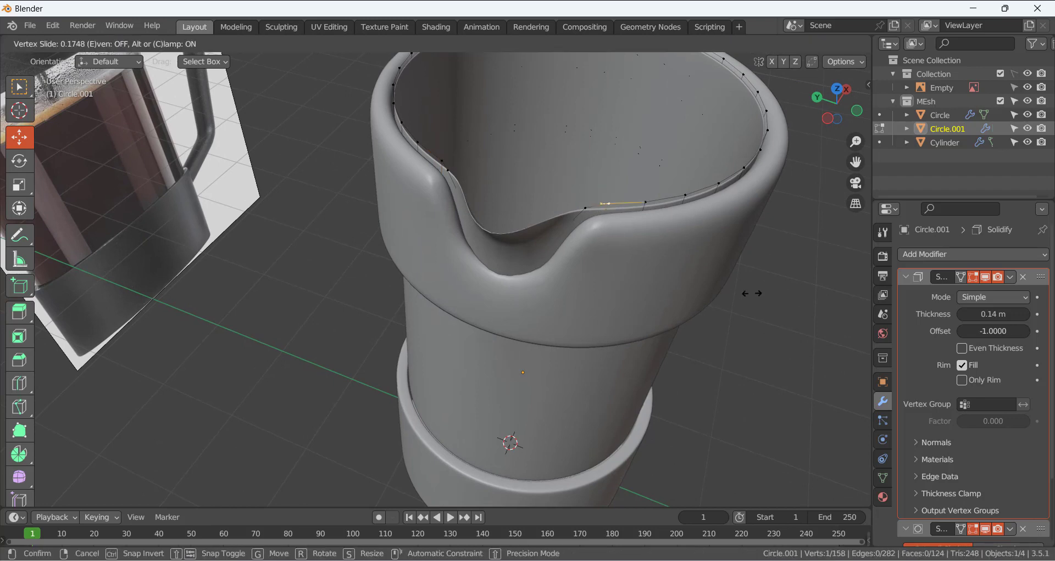
pyautogui.click(765, 293)
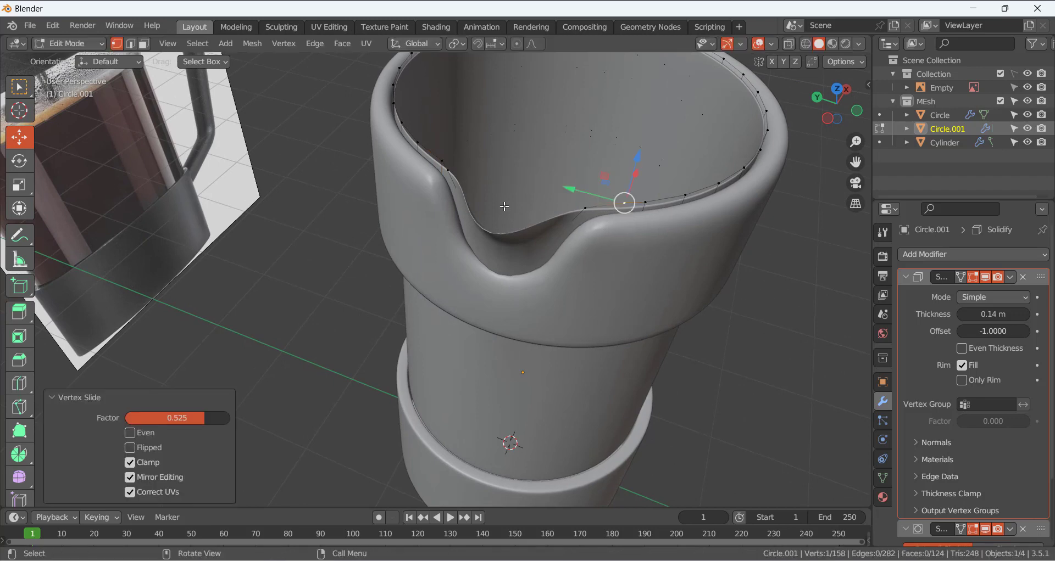
pyautogui.click(446, 162)
pyautogui.hotkey('shift', 'v')
pyautogui.click(491, 150)
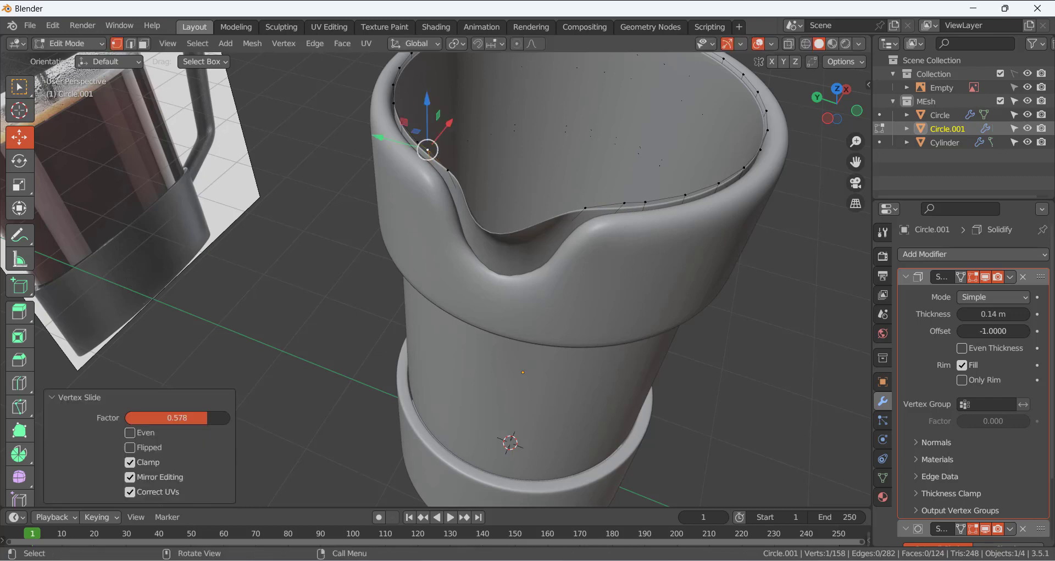
# Lower the spout opening's bottom vertex about 0.03 m along Z and nudge it slightly along X
pyautogui.moveTo(492, 150); pyautogui.dragTo(418, 128, button='middle')
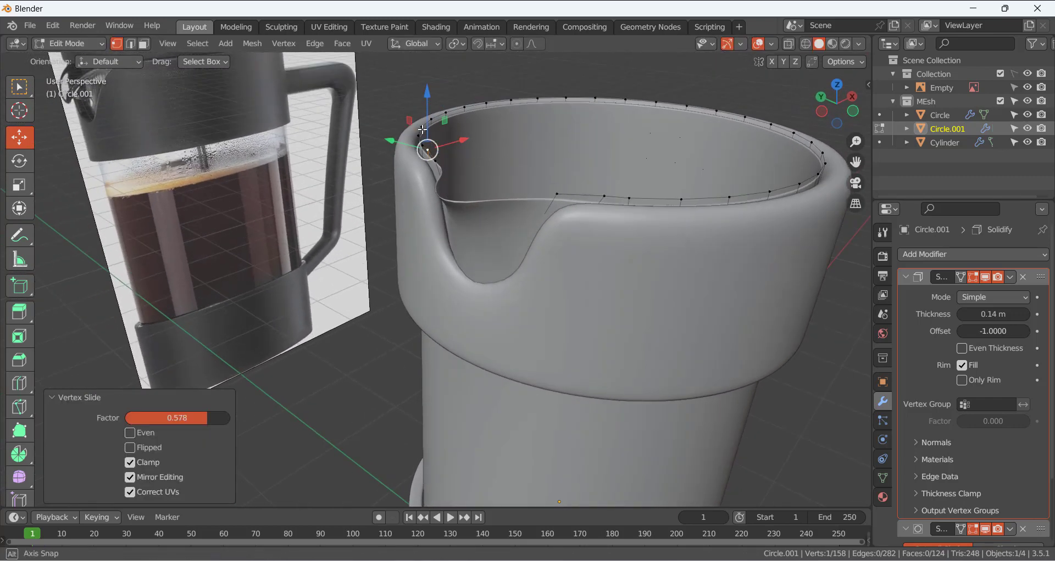
pyautogui.click(477, 280)
pyautogui.moveTo(478, 279); pyautogui.dragTo(495, 252, button='middle')
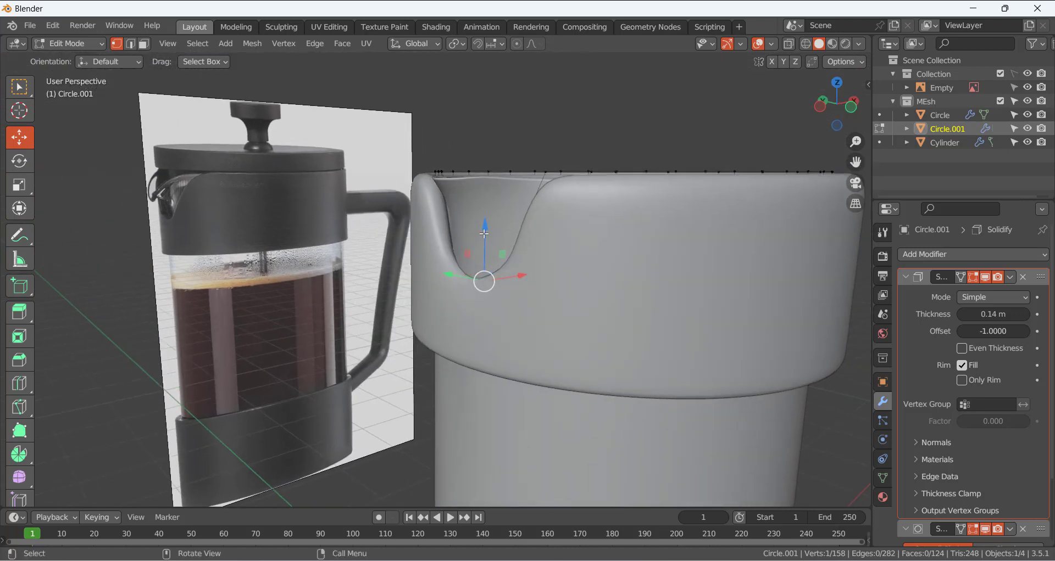
pyautogui.moveTo(485, 236); pyautogui.dragTo(512, 286)
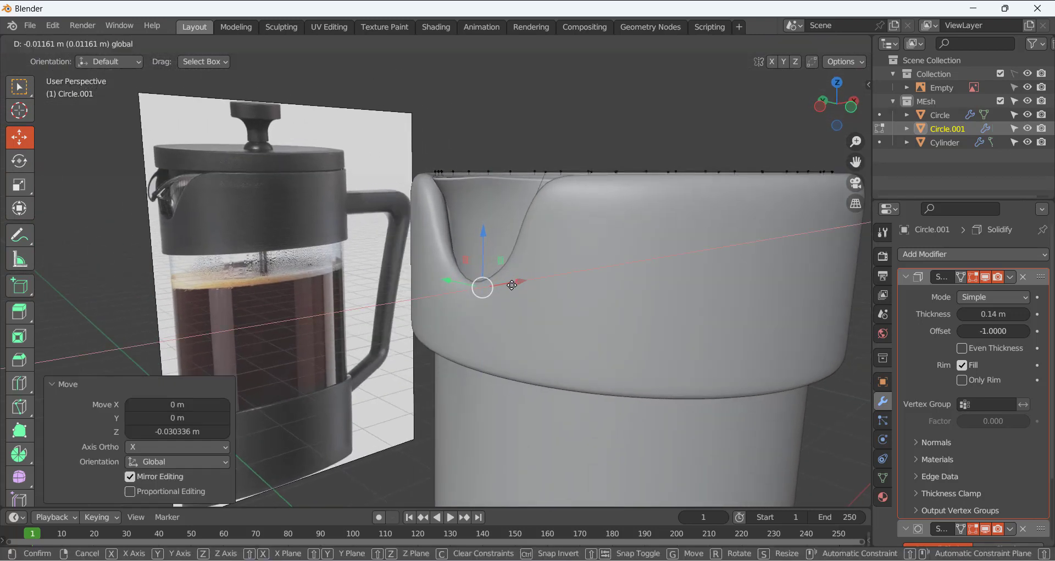
pyautogui.moveTo(644, 323); pyautogui.dragTo(646, 358, button='middle')
pyautogui.click(771, 408)
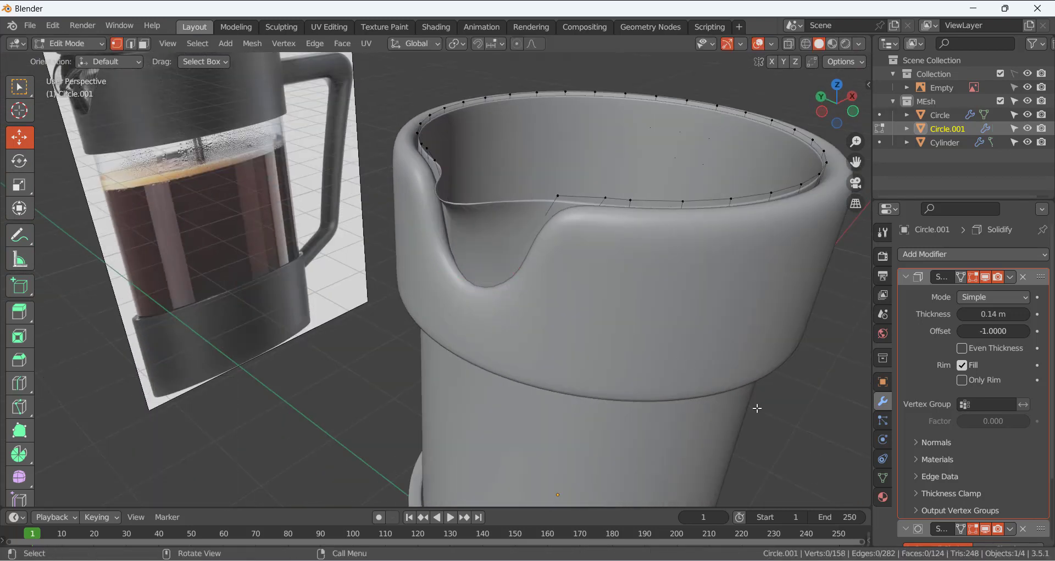
# Return to Object Mode, set the collar's Solidify thickness to 0.12 m and deselect the collar
pyautogui.press('Tab')
pyautogui.scroll(-3, 545, 312)
pyautogui.moveTo(617, 279); pyautogui.dragTo(624, 301, button='middle')
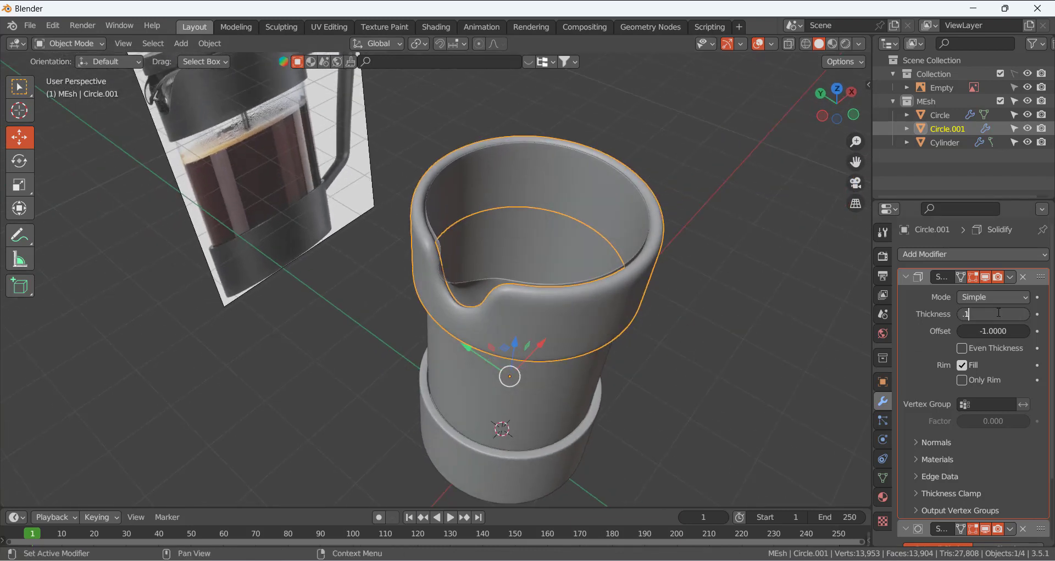
pyautogui.write('2')
pyautogui.press('Return')
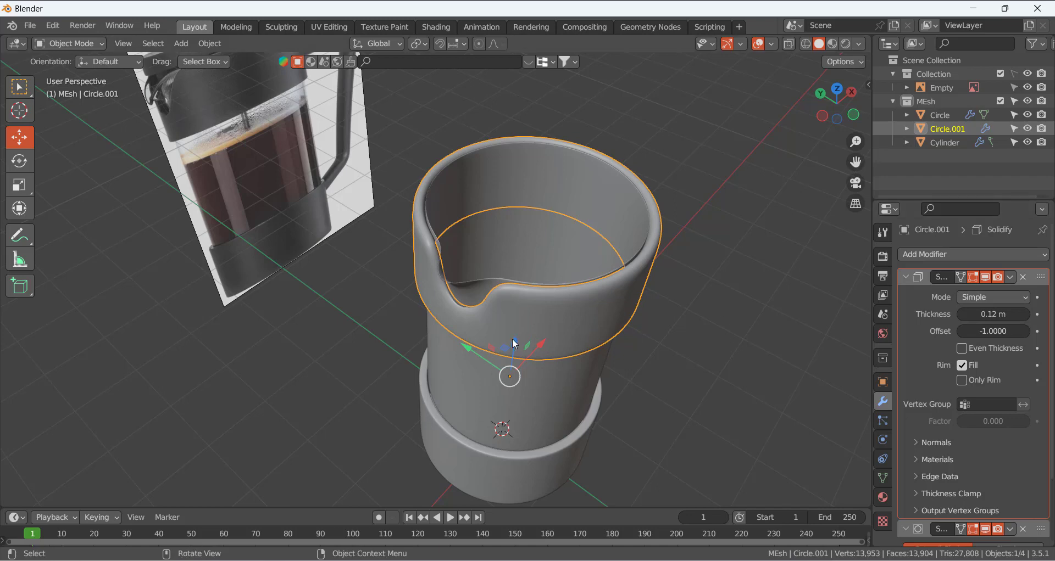
pyautogui.scroll(3, 512, 339)
pyautogui.scroll(-3, 512, 338)
pyautogui.click(643, 331)
pyautogui.moveTo(631, 273); pyautogui.dragTo(586, 226, button='middle')
pyautogui.scroll(-3, 586, 226)
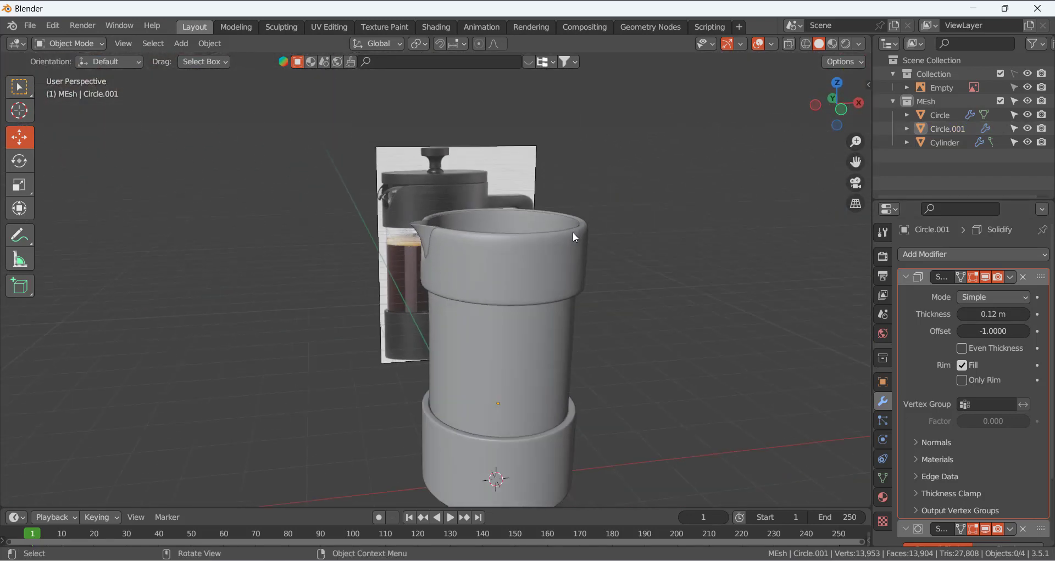
pyautogui.click(533, 323)
pyautogui.click(617, 206)
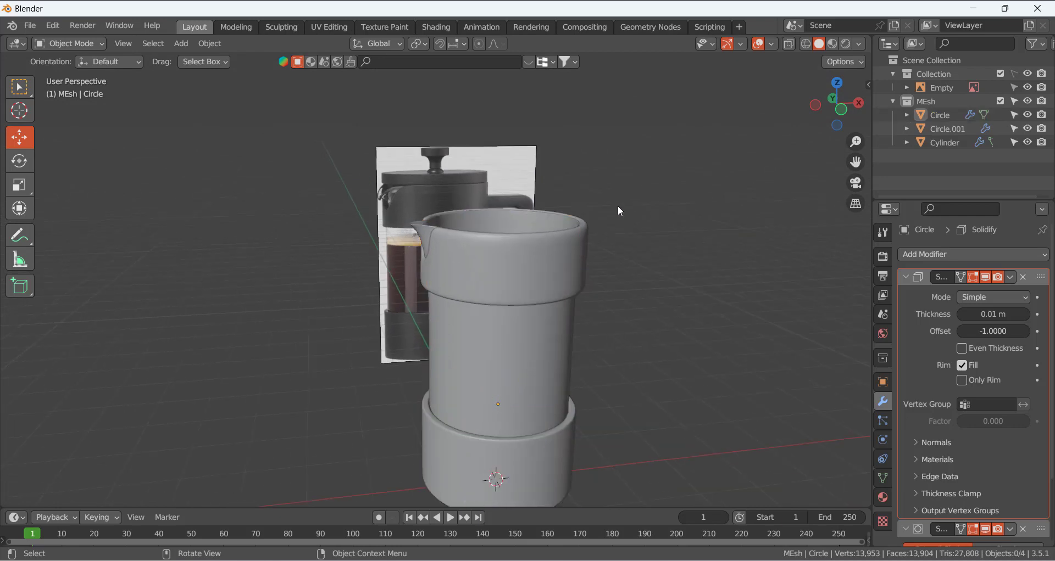
pyautogui.keyDown('shift'); pyautogui.moveTo(583, 187); pyautogui.dragTo(562, 256, button='middle'); pyautogui.keyUp('shift')
pyautogui.scroll(4, 463, 271)
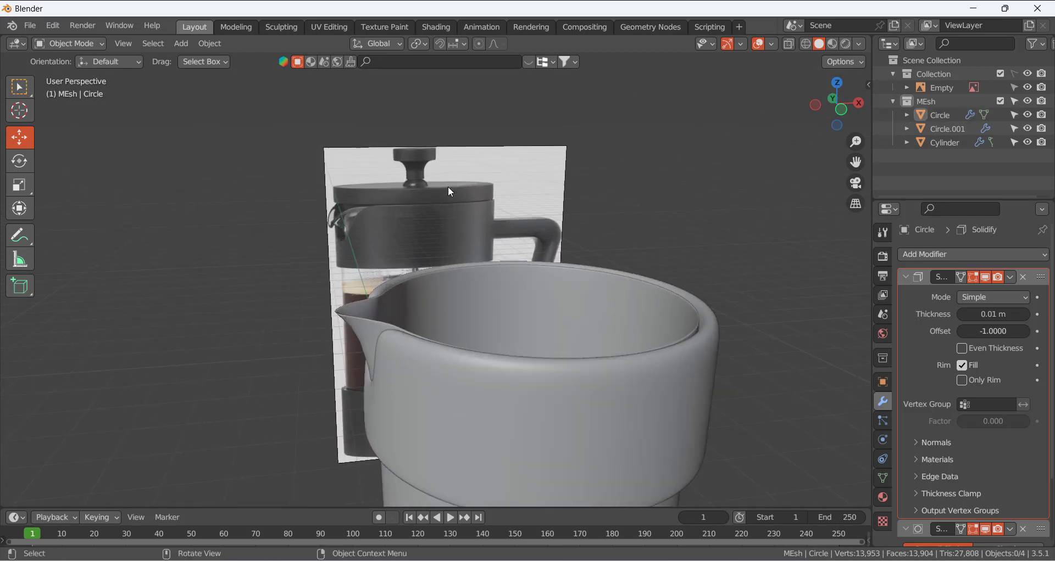
pyautogui.scroll(-6, 467, 275)
pyautogui.moveTo(470, 274); pyautogui.dragTo(540, 334, button='middle')
# Add a 32-vertex mesh circle, raise it about 4.25 m along Z to the collar's rim and enlarge it slightly to fit the opening
pyautogui.hotkey('shift', 'a')
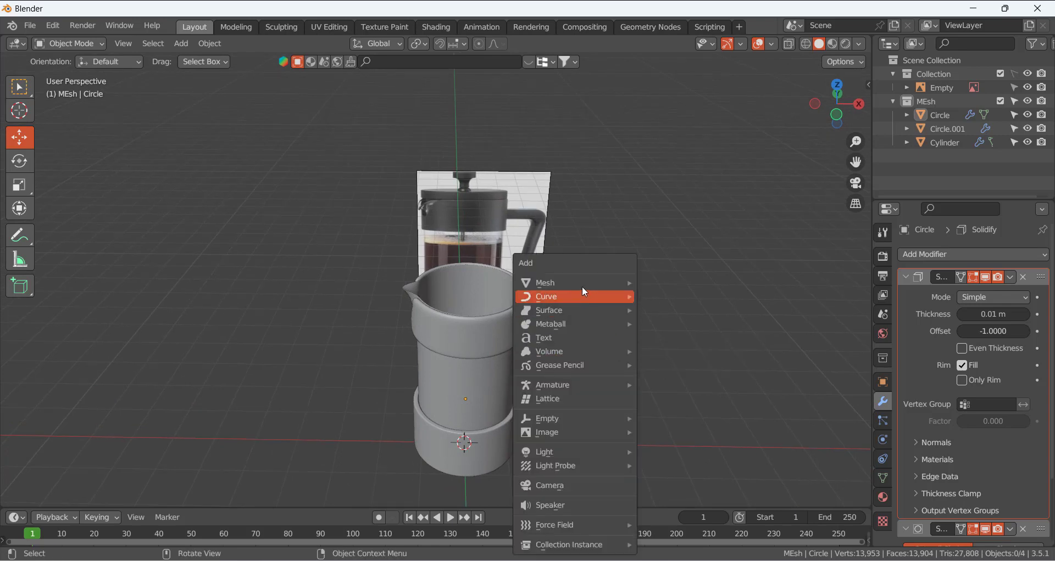
pyautogui.moveTo(582, 284)
pyautogui.click(691, 311)
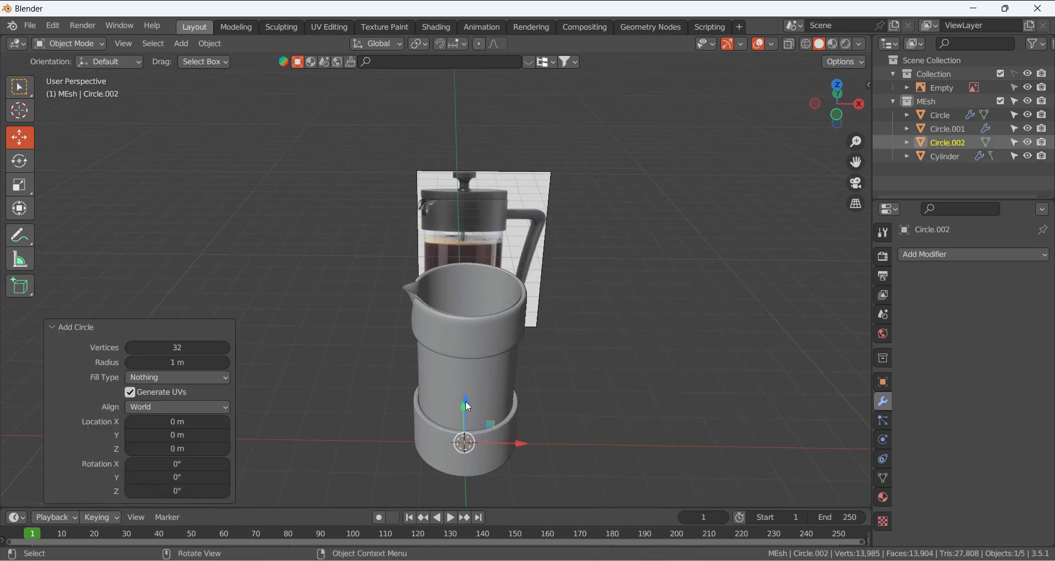
pyautogui.moveTo(468, 407); pyautogui.dragTo(484, 243)
pyautogui.scroll(6, 436, 285)
pyautogui.moveTo(427, 284); pyautogui.dragTo(495, 305, button='middle')
pyautogui.scroll(3, 422, 326)
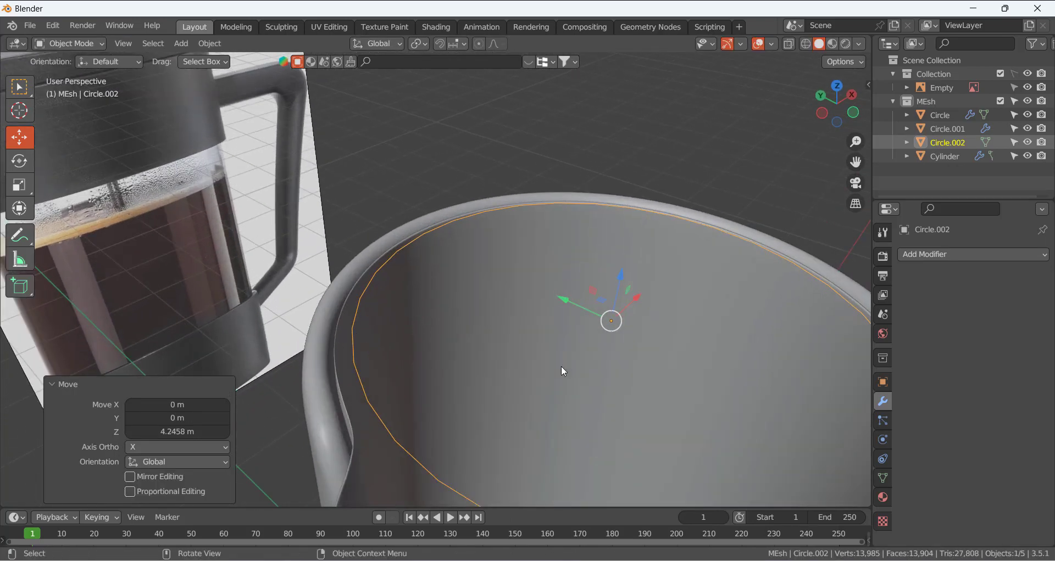
pyautogui.press('s')
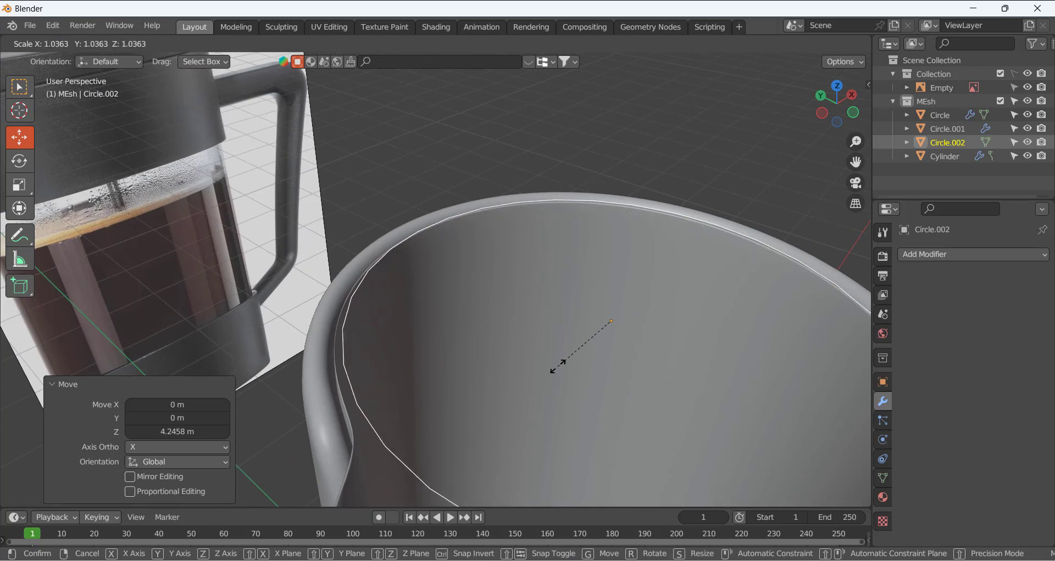
pyautogui.click(557, 367)
# Apply the circle's location, rotation and scale, and set its origin to its geometry
pyautogui.moveTo(461, 347); pyautogui.dragTo(434, 323, button='middle')
pyautogui.hotkey('ctrl', 'a')
pyautogui.click(540, 318)
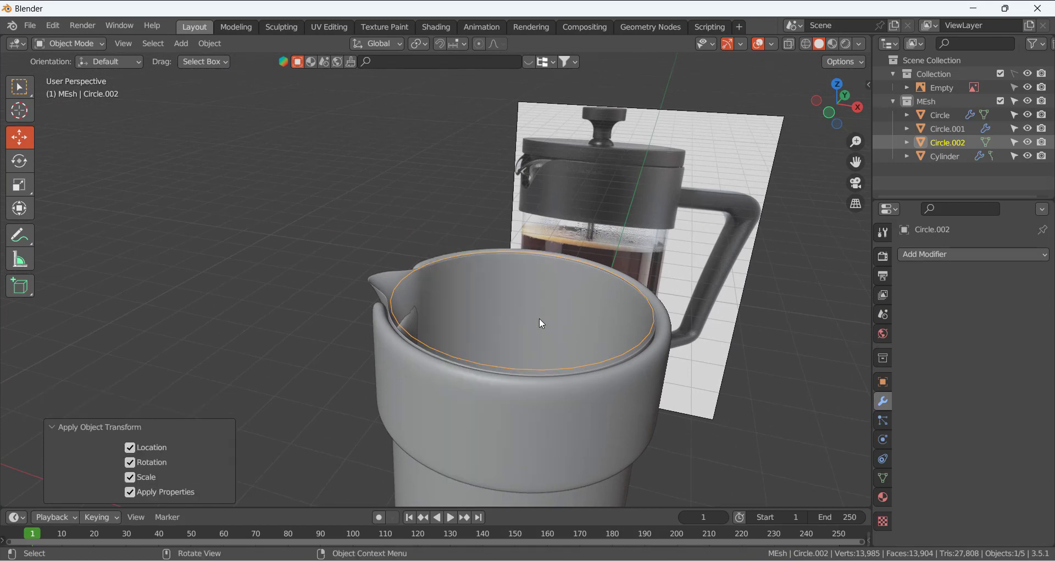
pyautogui.rightClick(290, 231)
pyautogui.moveTo(308, 286)
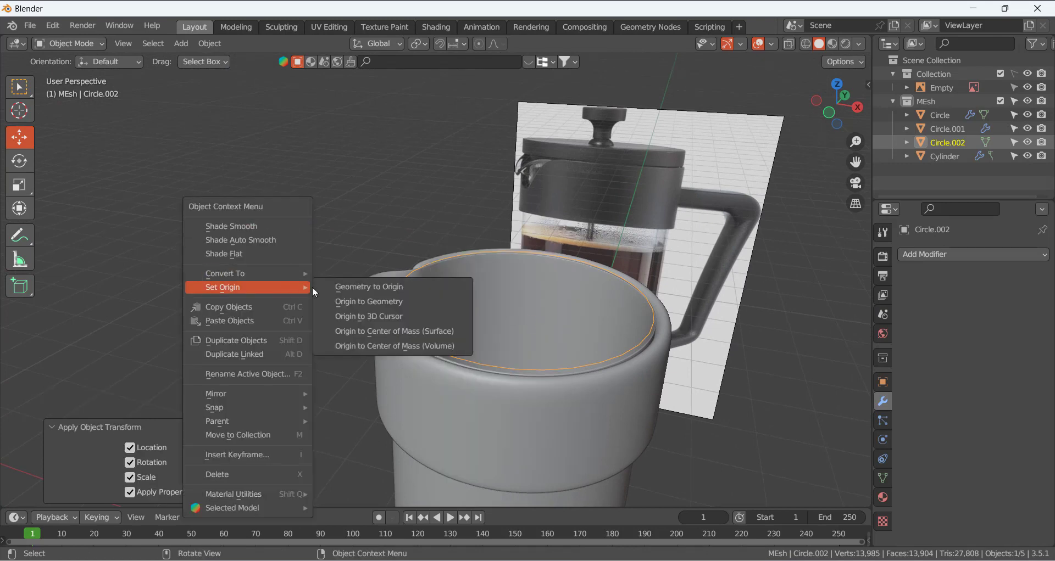
pyautogui.click(359, 301)
pyautogui.moveTo(361, 262); pyautogui.dragTo(416, 272, button='middle')
# In Edit Mode, extrude the circle inward at scale 0.894, and extrude the inner loop down about 0.22 m along Z
pyautogui.press('Tab')
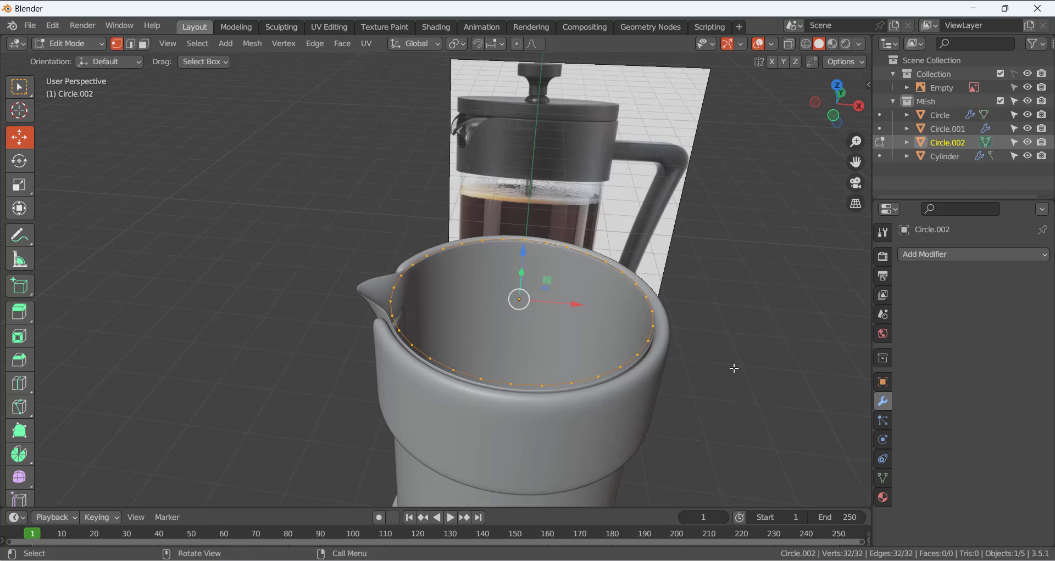
pyautogui.press('e')
pyautogui.press('s')
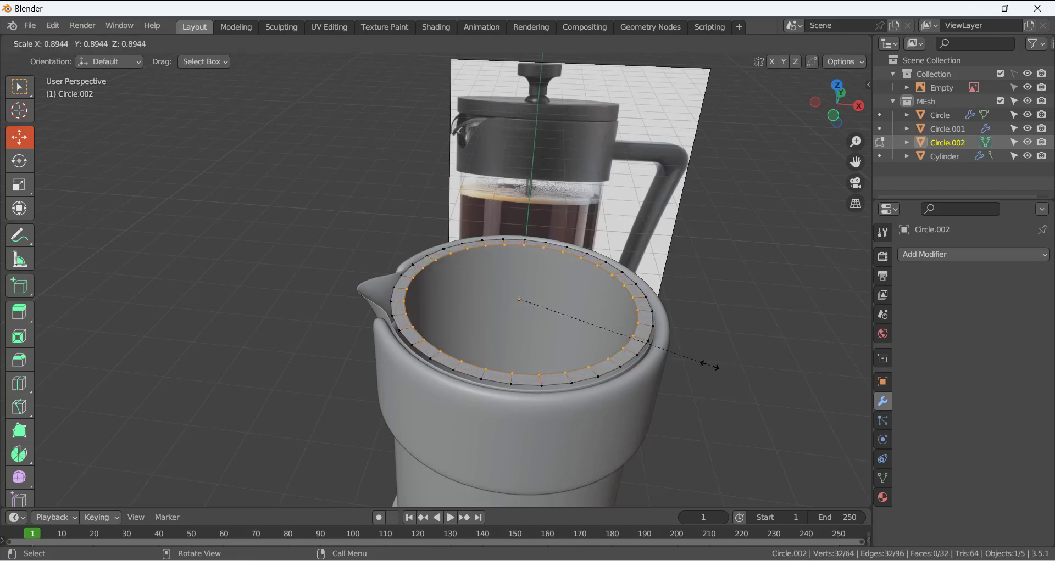
pyautogui.click(709, 366)
pyautogui.moveTo(761, 290); pyautogui.dragTo(522, 264, button='middle')
pyautogui.press('e')
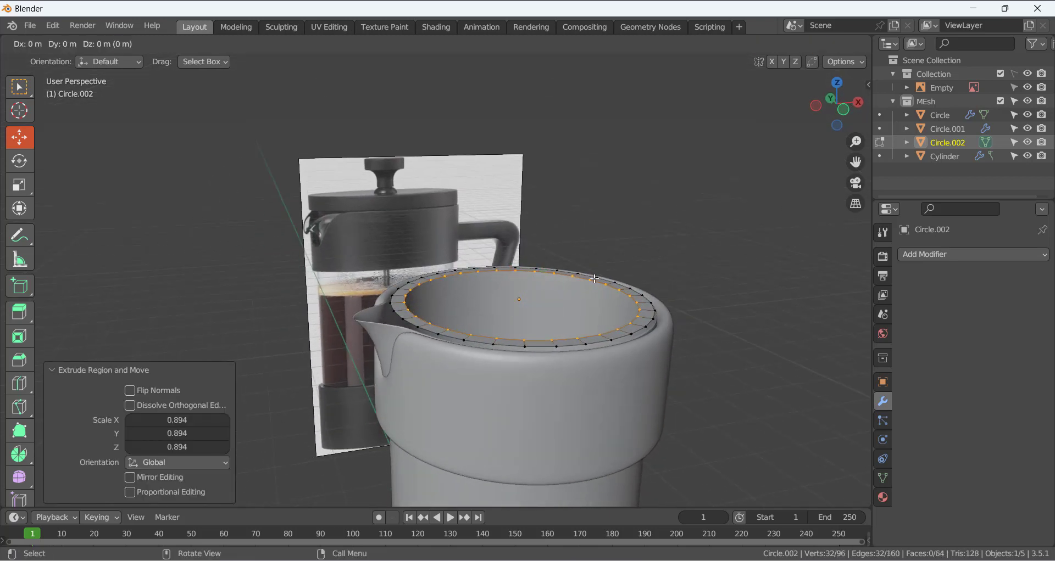
pyautogui.press('z')
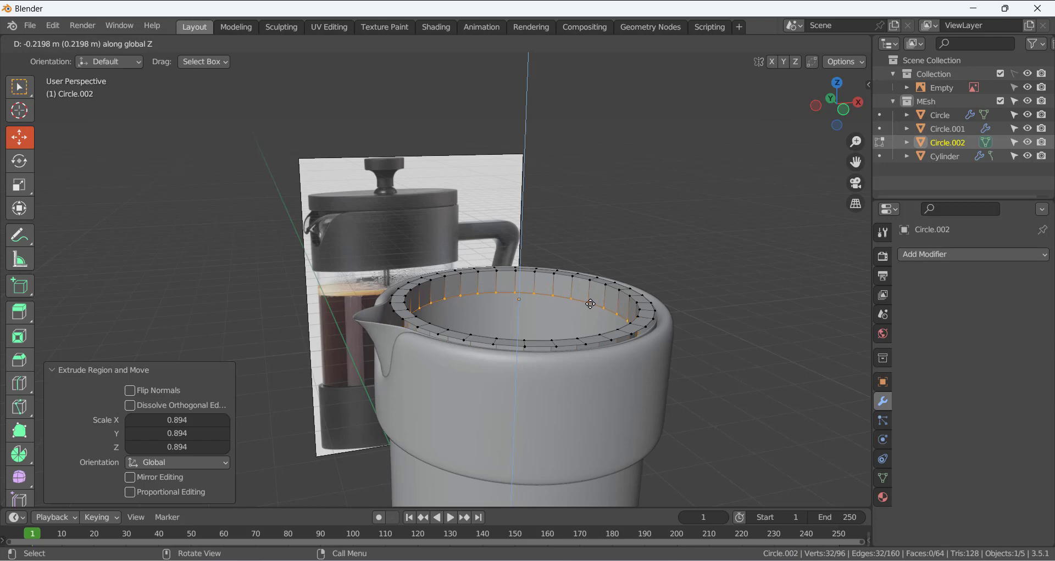
pyautogui.click(590, 304)
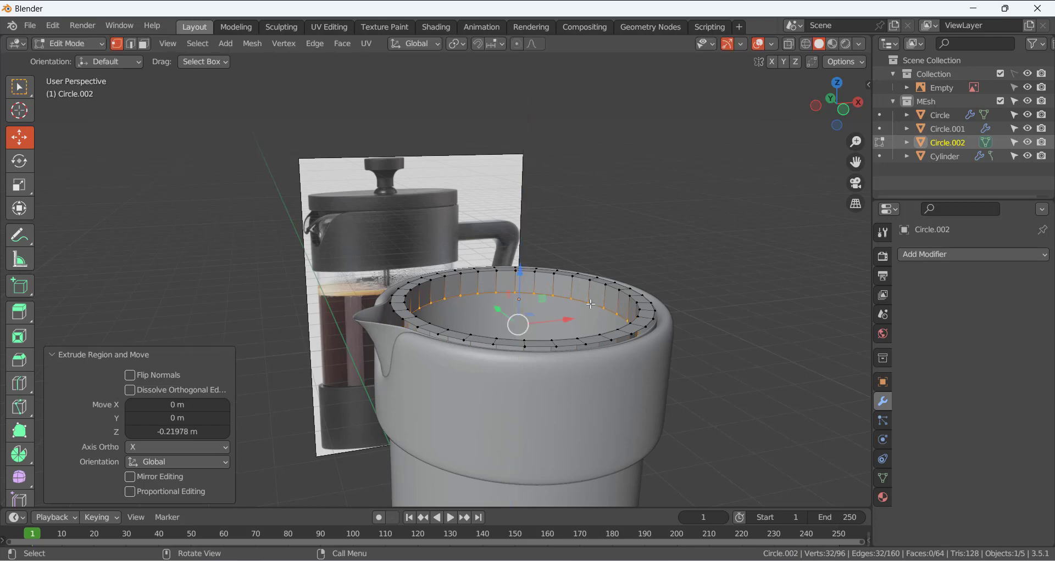
# Scale the ring's outer edge loop by 1.027 and extrude it up about 0.305 m along Z to the lid's height in the reference
pyautogui.keyDown('alt'); pyautogui.click(544, 347); pyautogui.keyUp('alt')
pyautogui.press('s')
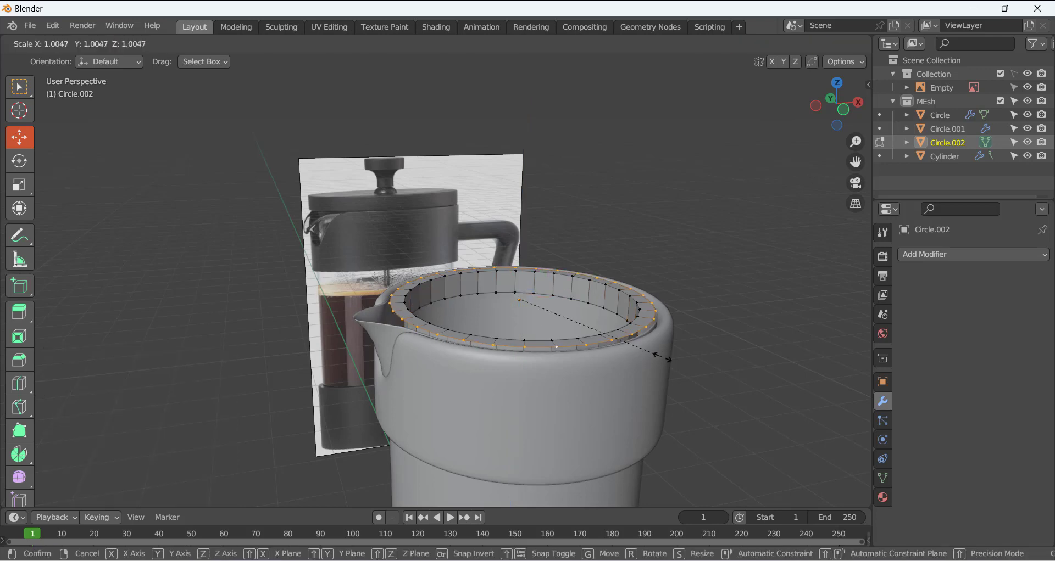
pyautogui.click(664, 357)
pyautogui.moveTo(456, 296); pyautogui.dragTo(455, 253, button='middle')
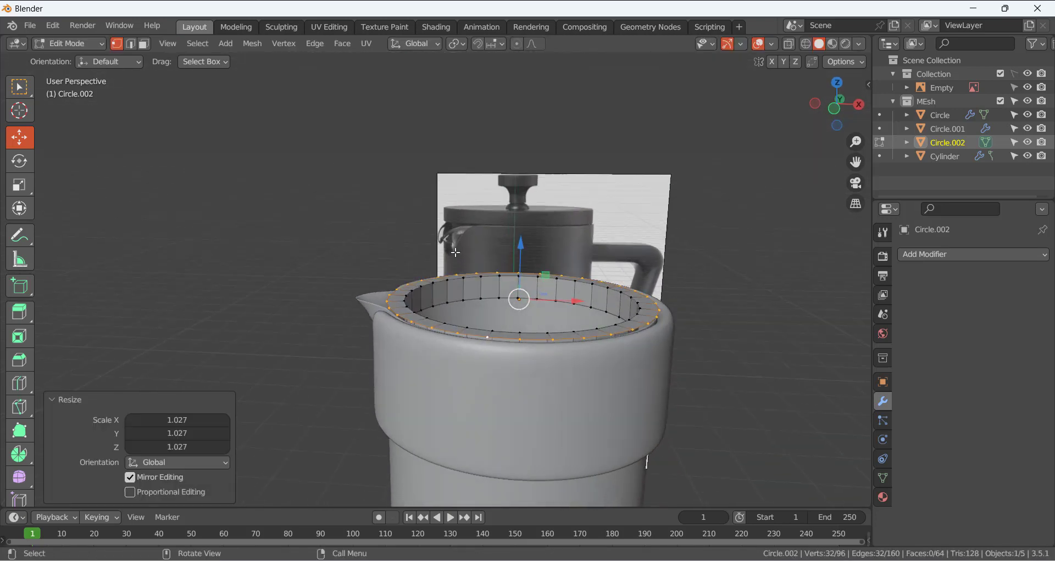
pyautogui.press('KP_1')
pyautogui.press('e')
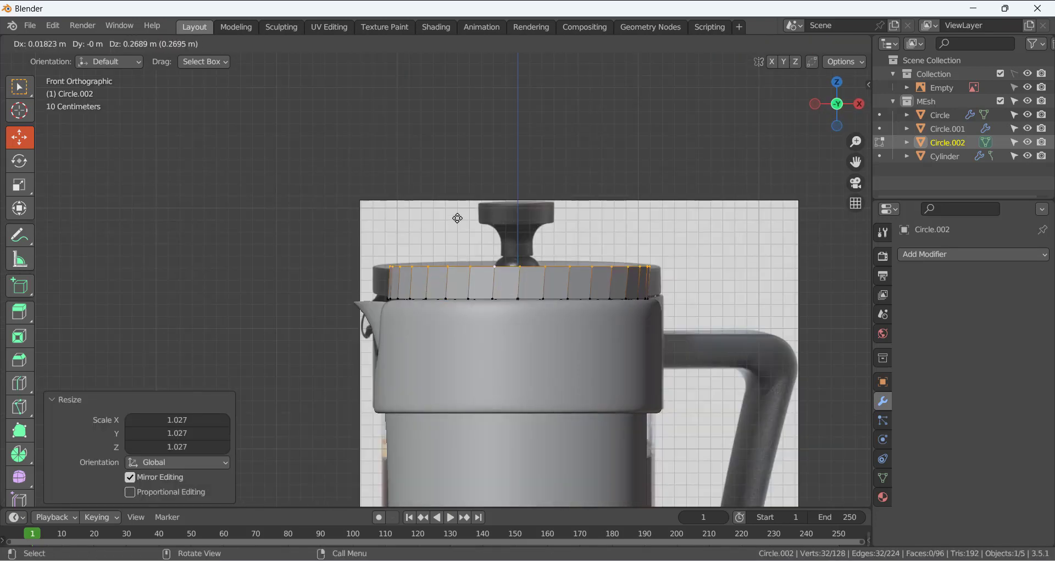
pyautogui.press('z')
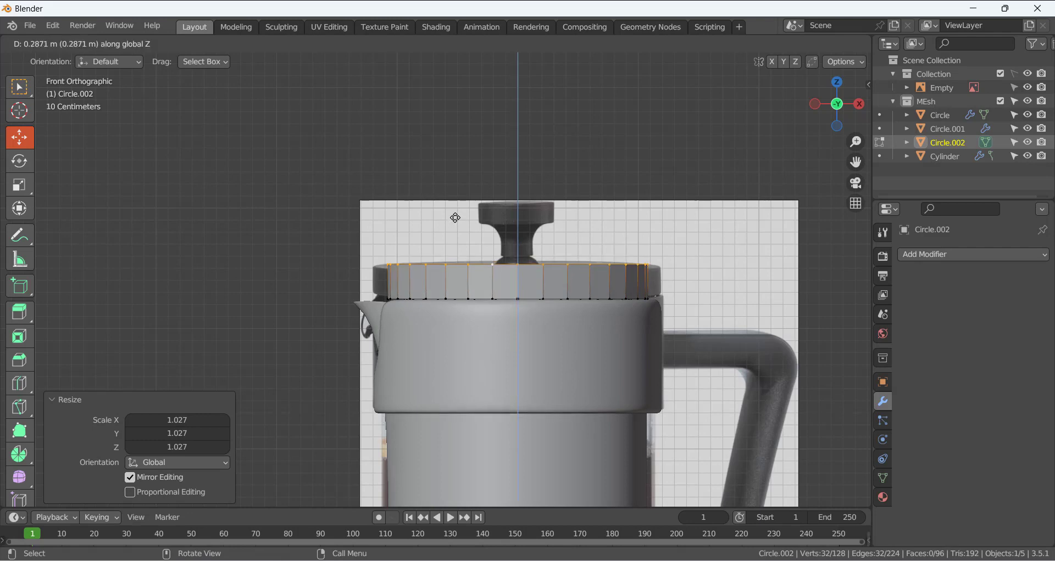
pyautogui.click(456, 216)
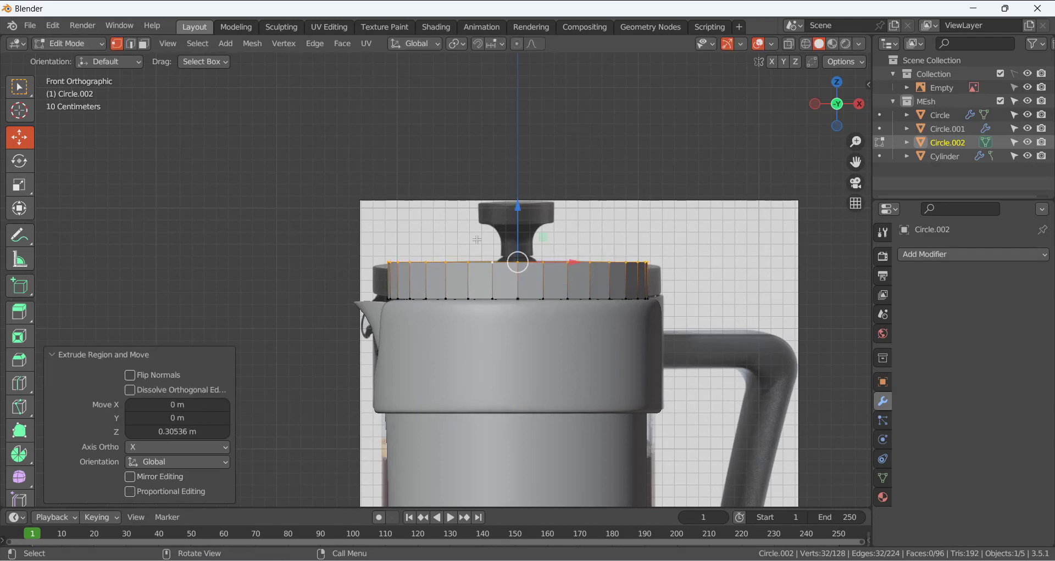
# Scale the lid's outer wall faces by about 1.101 in X and Y, excluding Z, to match the collar's width
pyautogui.moveTo(419, 274); pyautogui.dragTo(485, 271, button='middle')
pyautogui.keyDown('alt'); pyautogui.click(433, 327); pyautogui.keyUp('alt')
pyautogui.press('s')
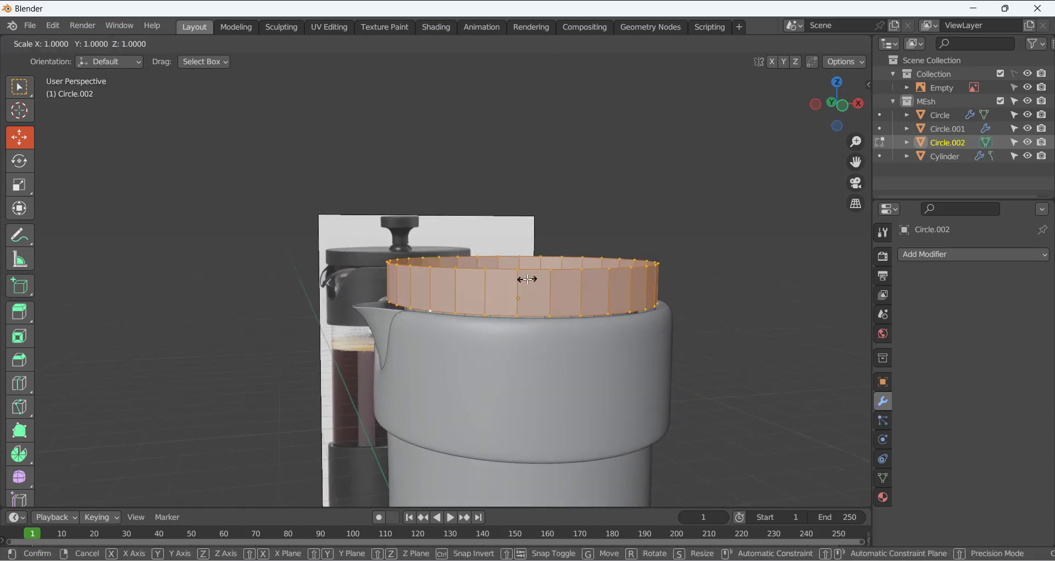
pyautogui.hotkey('shift', 'z')
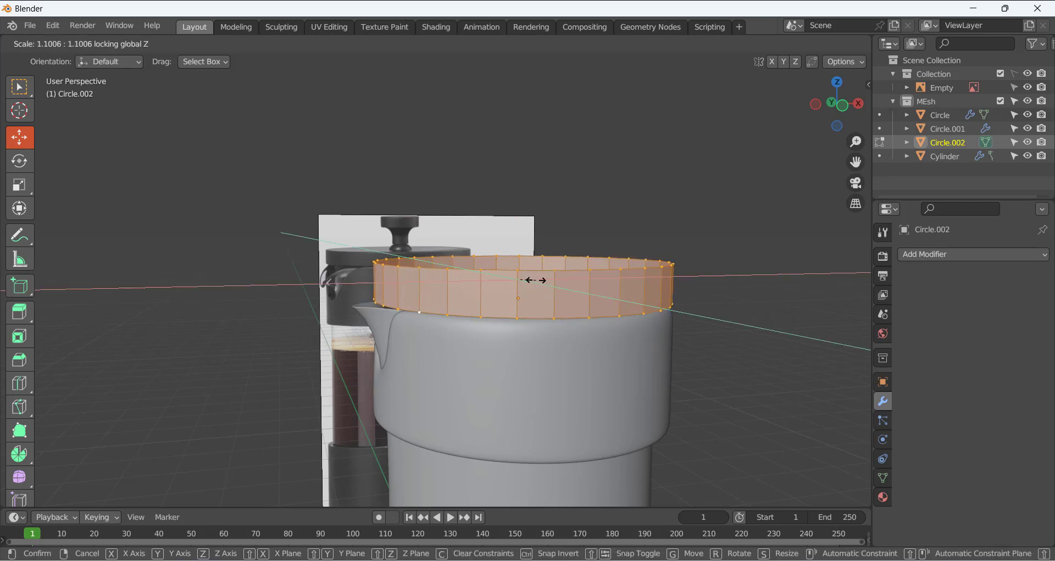
pyautogui.click(531, 280)
# Lower the bottom edge loop of the lid's inner wall along Z to deepen the part inside the container
pyautogui.moveTo(531, 280); pyautogui.dragTo(445, 288, button='middle')
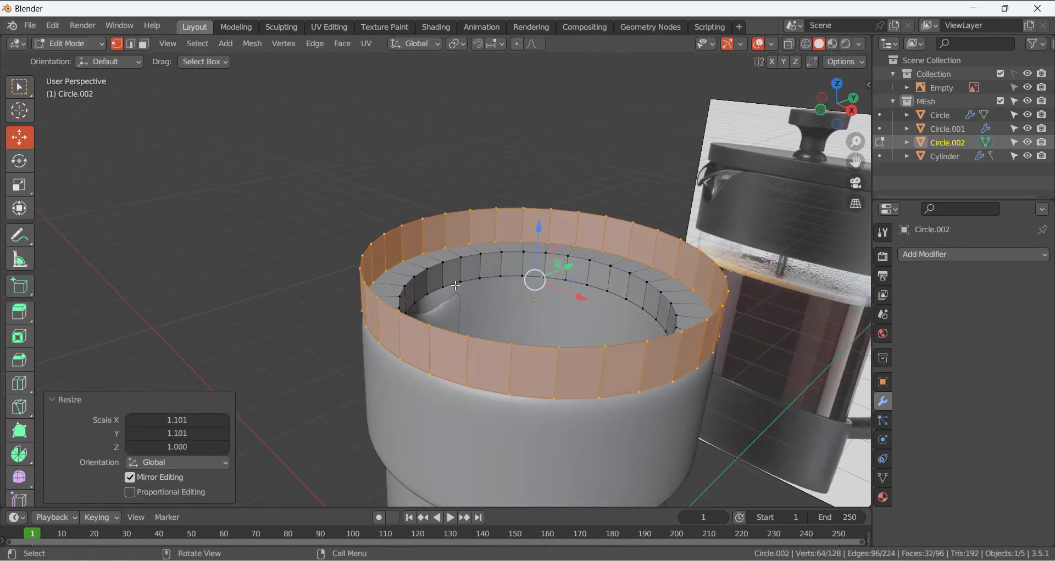
pyautogui.keyDown('alt'); pyautogui.click(469, 279); pyautogui.keyUp('alt')
pyautogui.moveTo(532, 280); pyautogui.dragTo(536, 315)
# Extrude the lid's top edge loop inward twice, scaling by 0.775 and 0.213, to leave a small central opening
pyautogui.moveTo(535, 316); pyautogui.dragTo(381, 245, button='middle')
pyautogui.keyDown('alt'); pyautogui.click(368, 244); pyautogui.keyUp('alt')
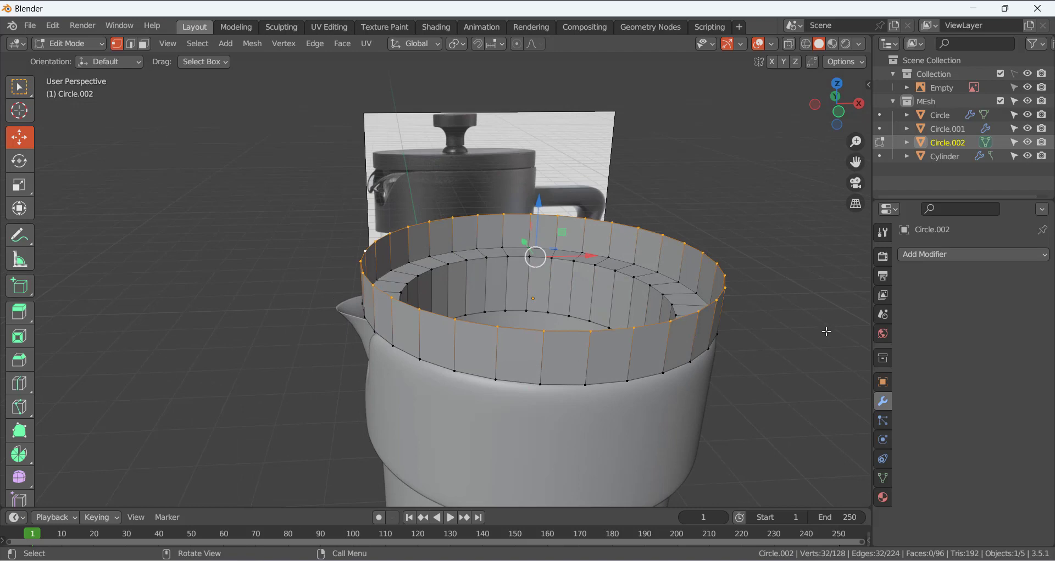
pyautogui.press('e')
pyautogui.press('s')
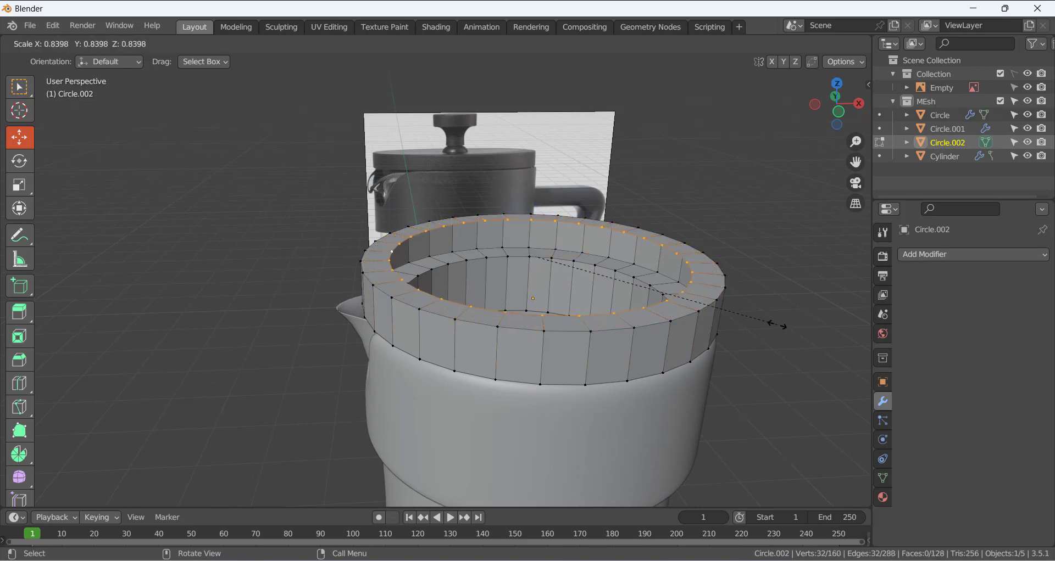
pyautogui.click(808, 323)
pyautogui.press('e')
pyautogui.press('s')
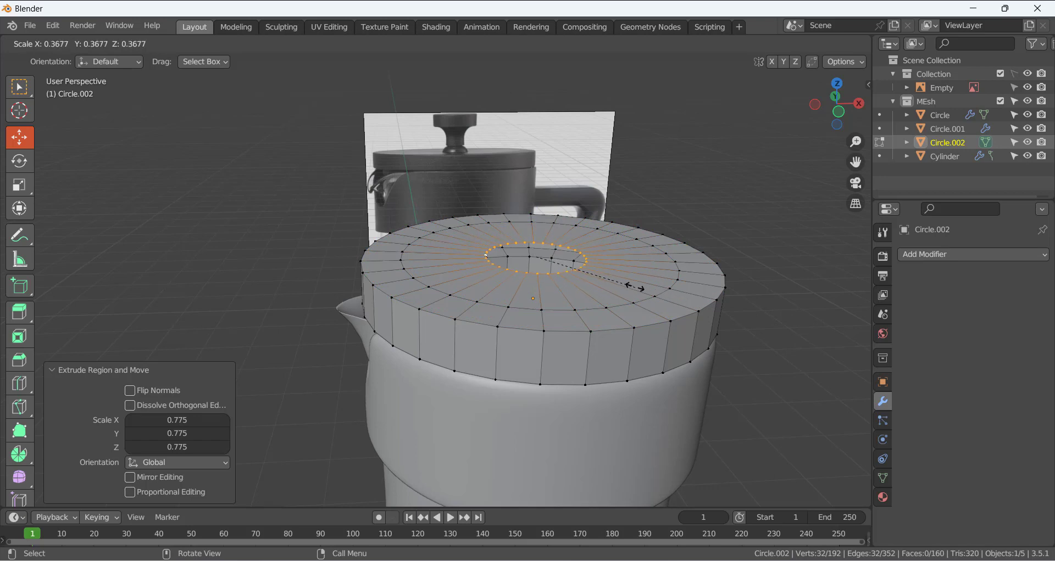
pyautogui.click(593, 274)
# Extrude the central opening's loop up about 0.043 m along Z and scale it by 0.756 to match the knob's base
pyautogui.press('KP_1')
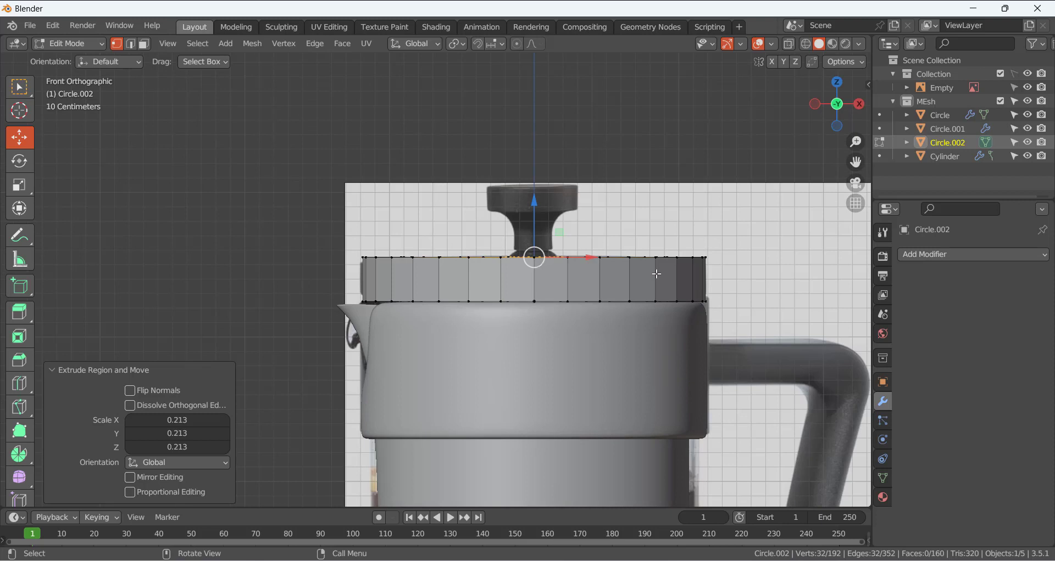
pyautogui.scroll(5, 657, 274)
pyautogui.keyDown('shift'); pyautogui.moveTo(655, 271); pyautogui.dragTo(586, 290, button='middle'); pyautogui.keyUp('shift')
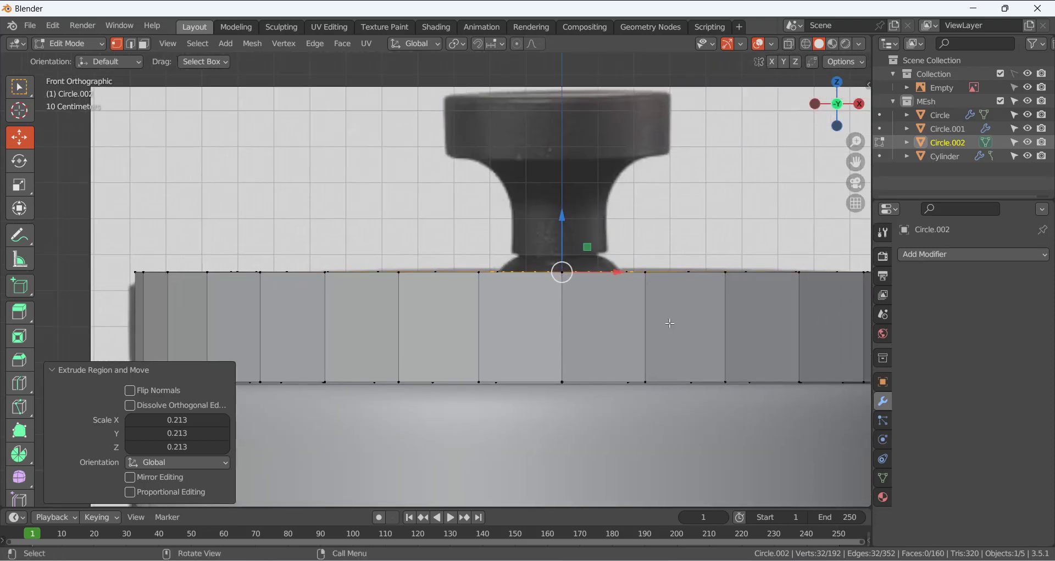
pyautogui.press('e')
pyautogui.press('z')
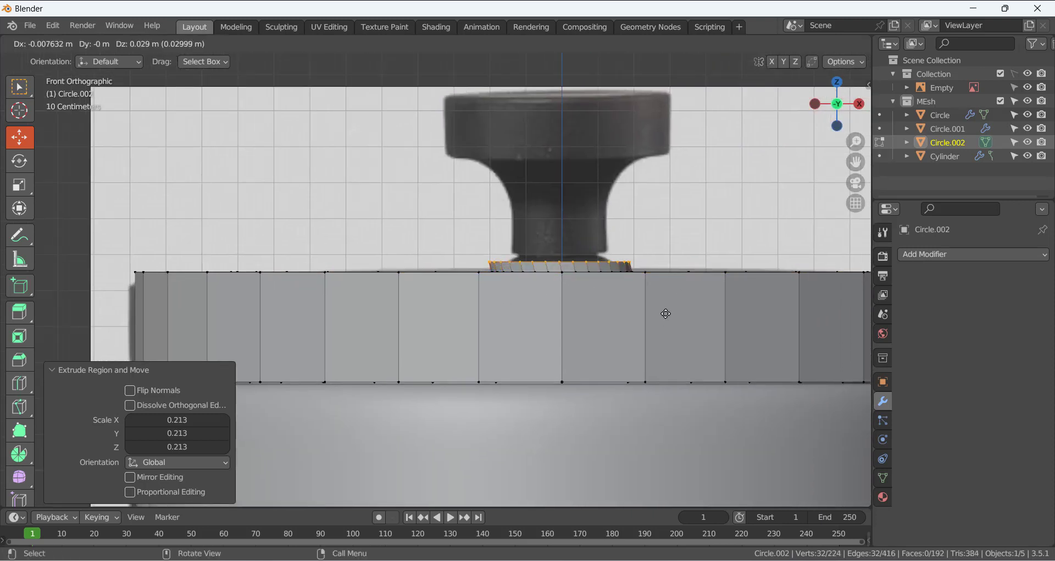
pyautogui.click(665, 310)
pyautogui.press('s')
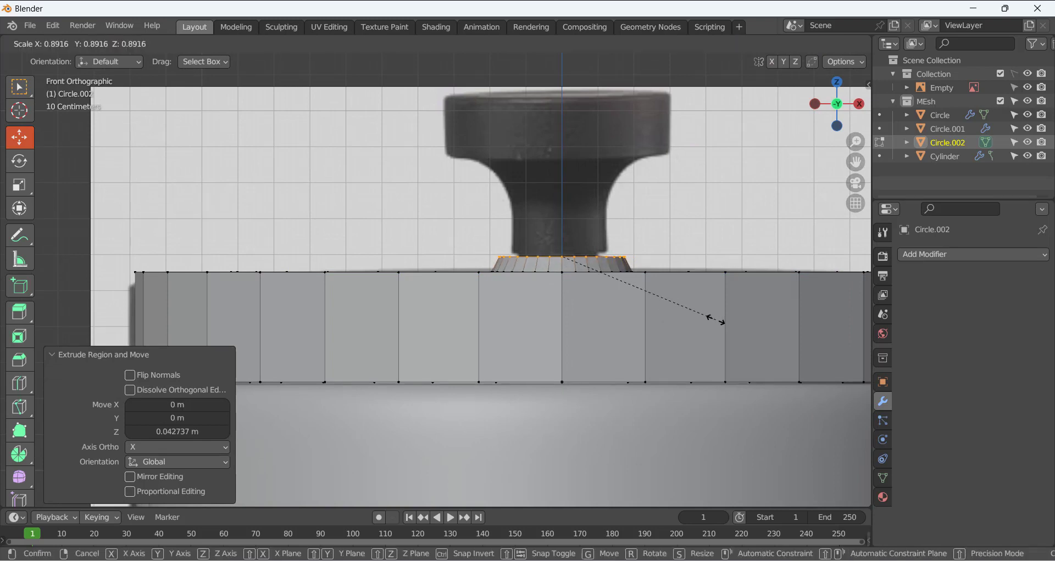
pyautogui.click(701, 315)
# Extrude the top loop of the raised central base inward at scale 0.536
pyautogui.scroll(-3, 549, 258)
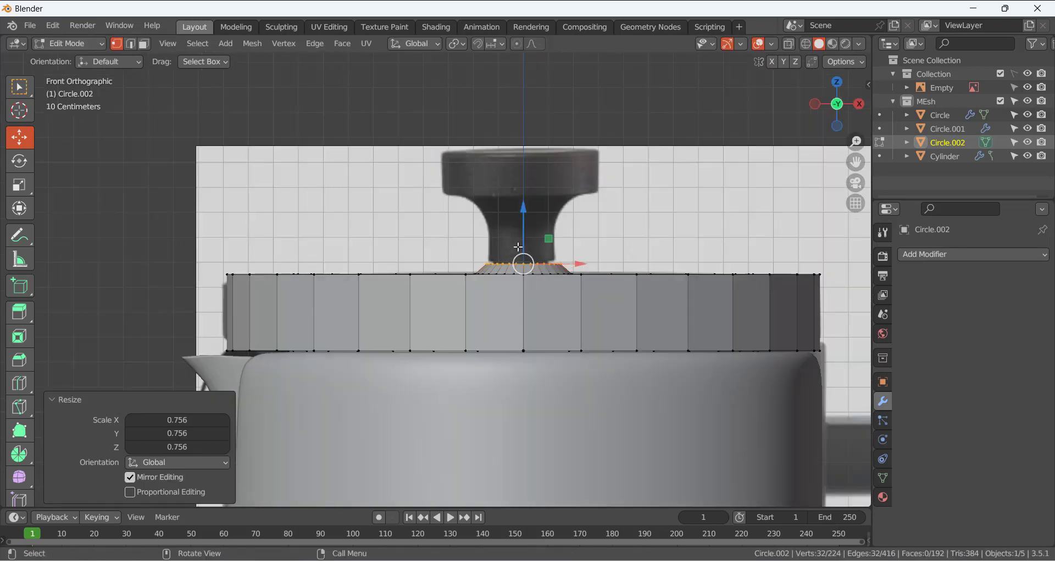
pyautogui.moveTo(549, 258); pyautogui.dragTo(688, 317, button='middle')
pyautogui.press('e')
pyautogui.press('s')
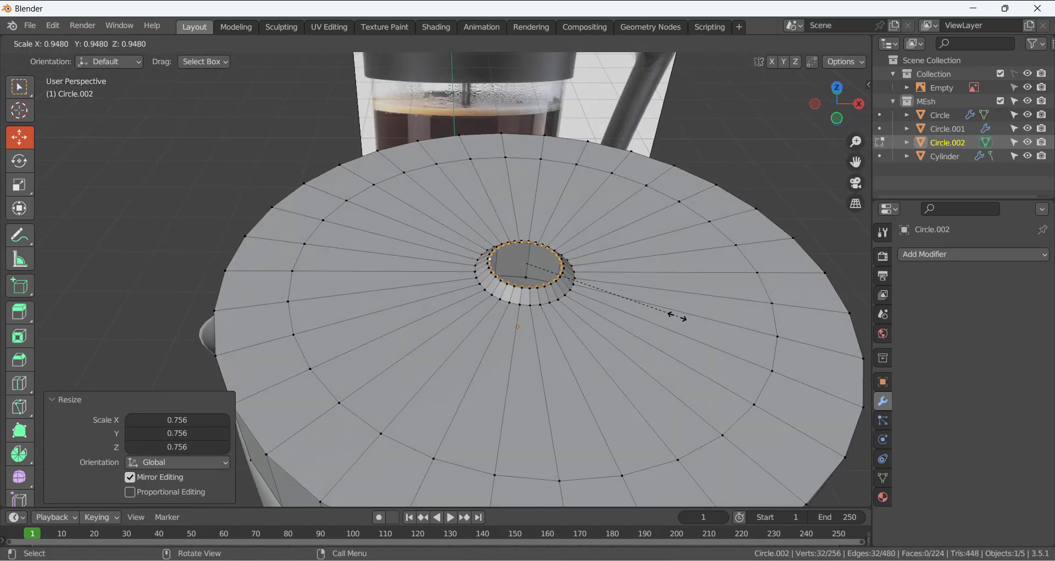
pyautogui.click(604, 303)
pyautogui.moveTo(605, 303); pyautogui.dragTo(507, 276, button='middle')
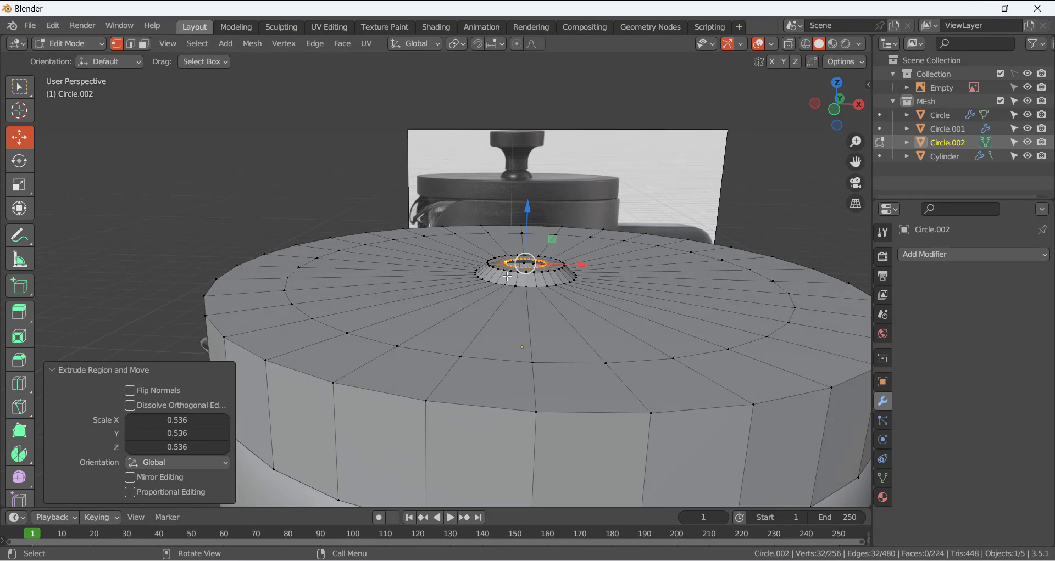
# Return to Object Mode, shade the lid smooth and add a Subdivision Surface modifier
pyautogui.press('Tab')
pyautogui.scroll(-5, 555, 330)
pyautogui.rightClick(525, 334)
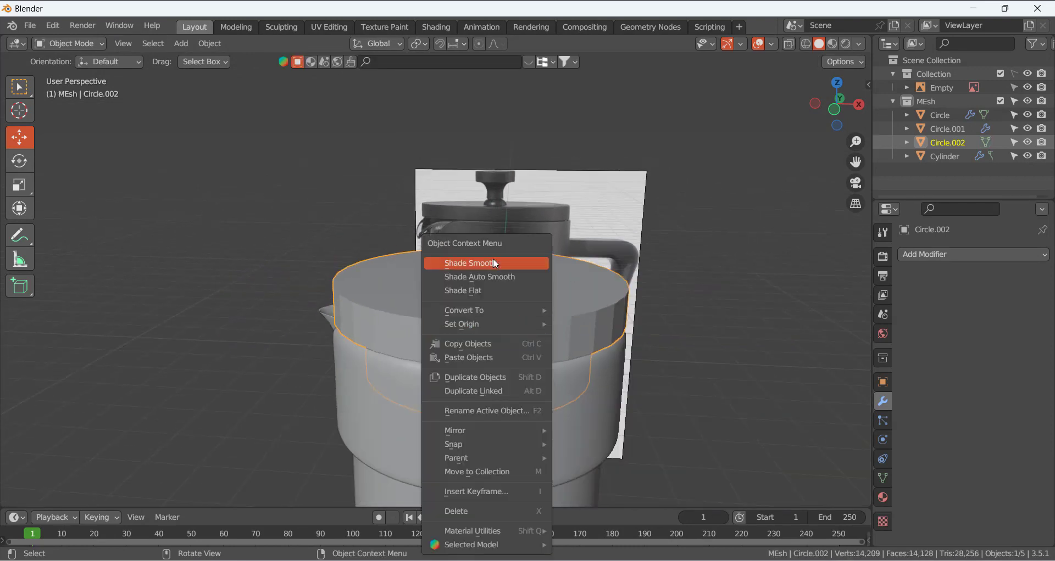
pyautogui.click(493, 263)
pyautogui.click(922, 254)
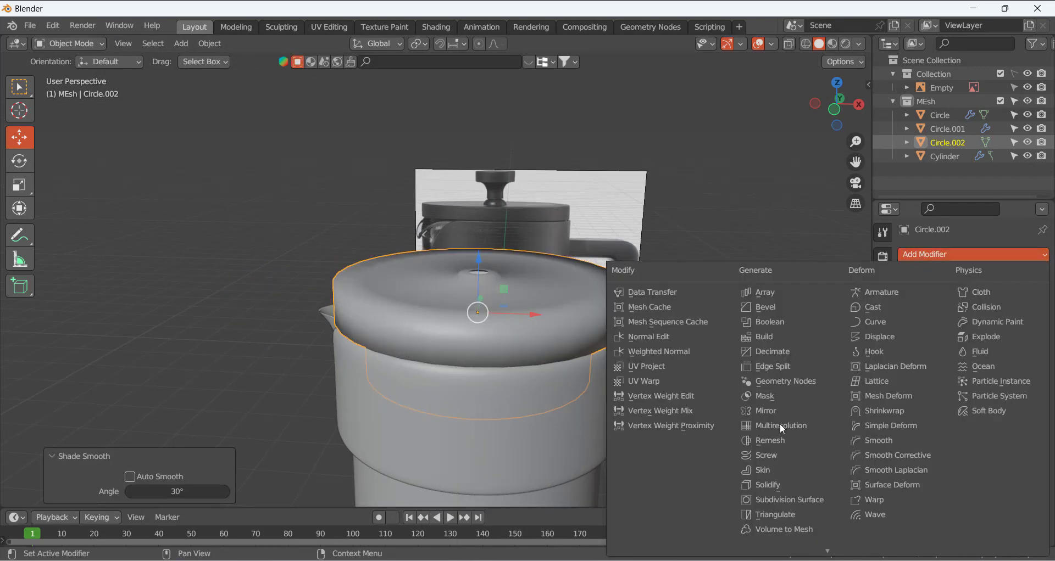
pyautogui.click(794, 501)
pyautogui.moveTo(497, 341); pyautogui.dragTo(521, 337, button='middle')
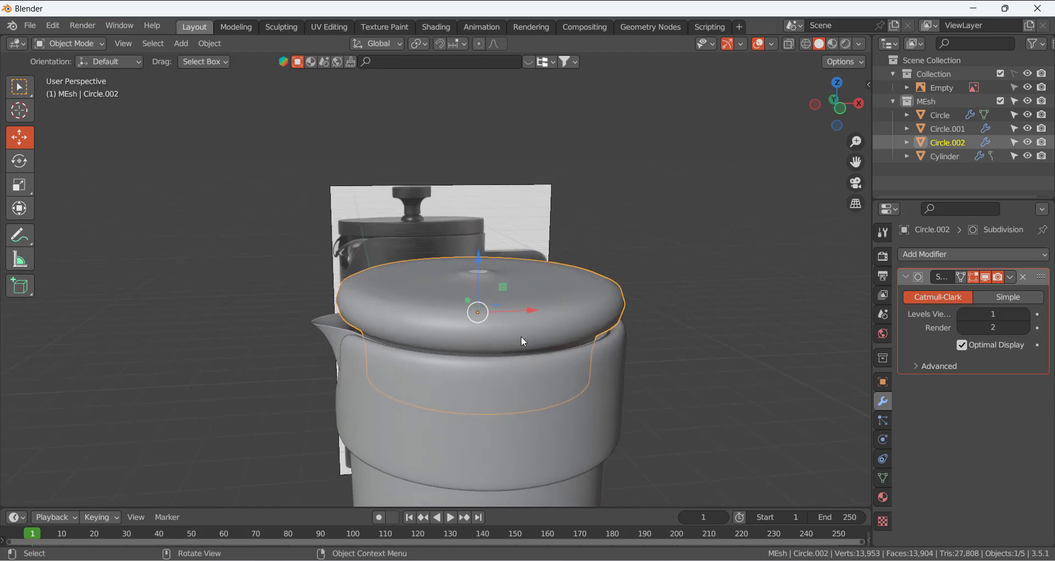
# In Edit Mode, add two supporting edge loops to the lid's side wall, one near its upper edge and one near its lower edge
pyautogui.press('Tab')
pyautogui.hotkey('ctrl', 'r')
pyautogui.click(454, 318)
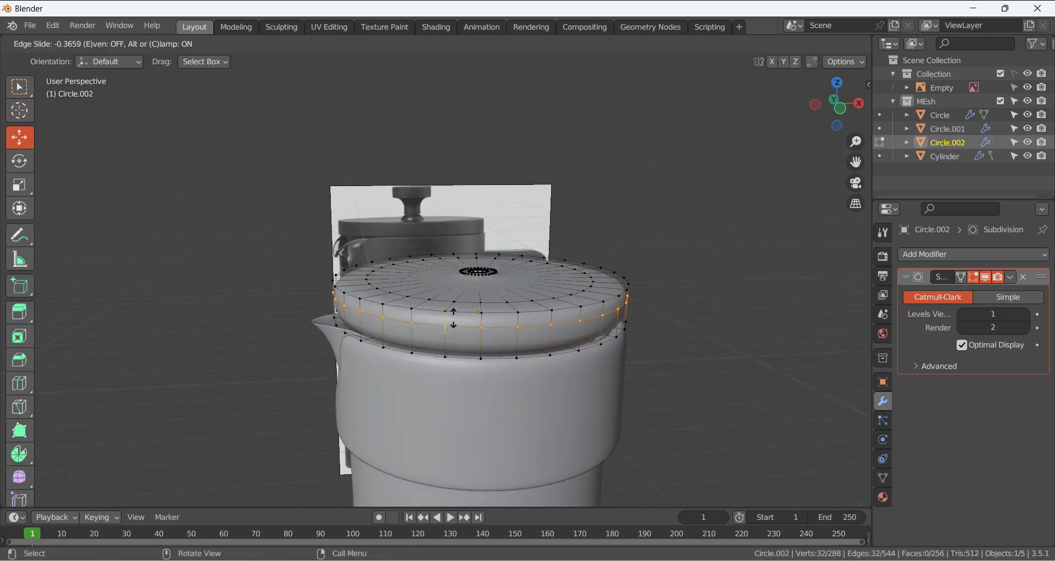
pyautogui.click(455, 323)
pyautogui.hotkey('ctrl', 'r')
pyautogui.click(461, 339)
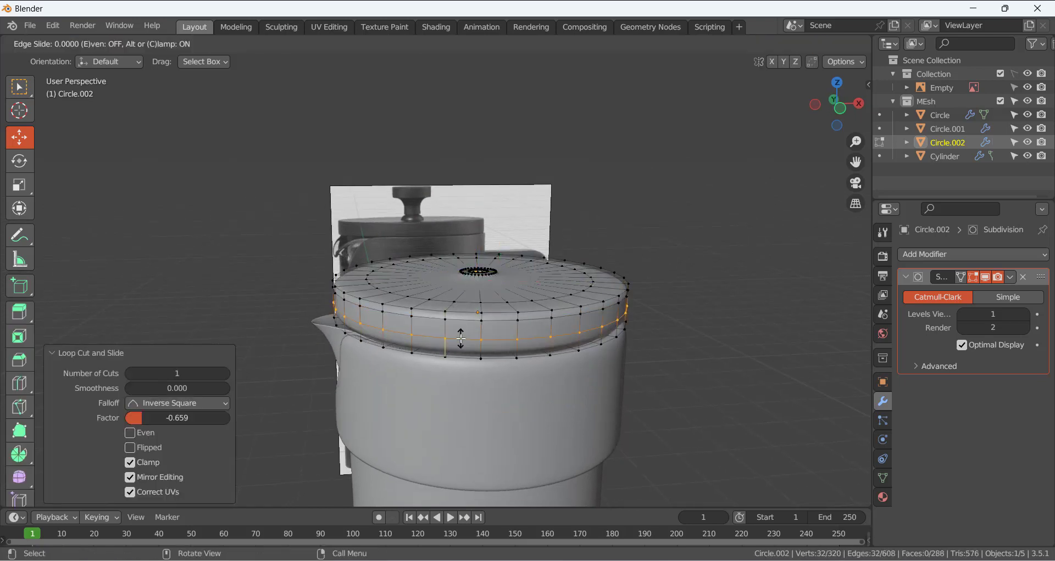
pyautogui.click(461, 351)
pyautogui.moveTo(478, 308)
pyautogui.mouseDown(button='middle')
pyautogui.moveTo(504, 330)
pyautogui.moveTo(466, 311)
pyautogui.mouseUp(button='middle')
pyautogui.scroll(1, 466, 312)
pyautogui.click(738, 344)
pyautogui.moveTo(672, 373); pyautogui.dragTo(568, 387, button='middle')
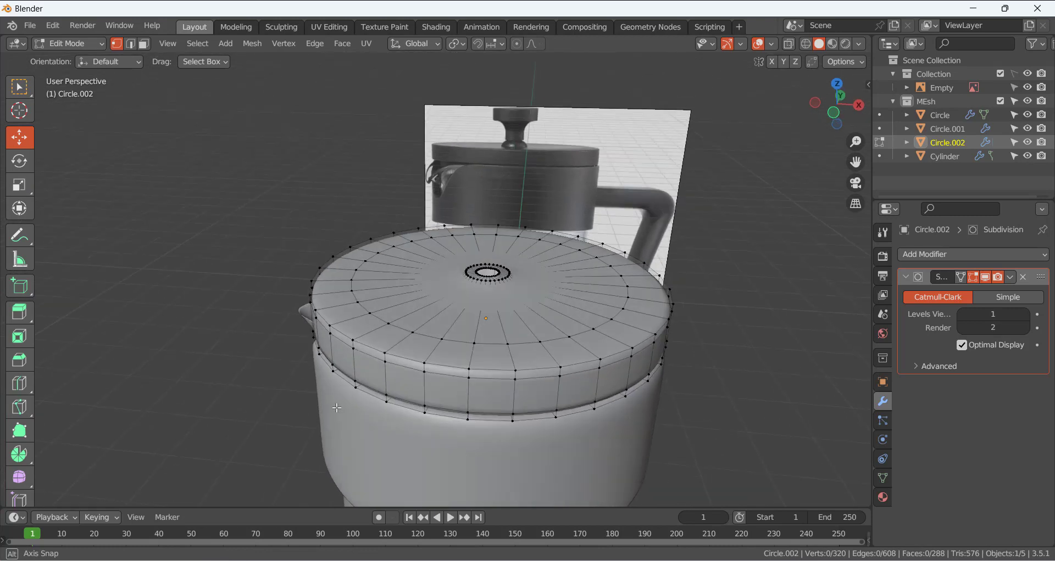
# Select the lid's top and upper side geometry through the mesh in front view and hide it, exposing the inner skirt
pyautogui.press('KP_1')
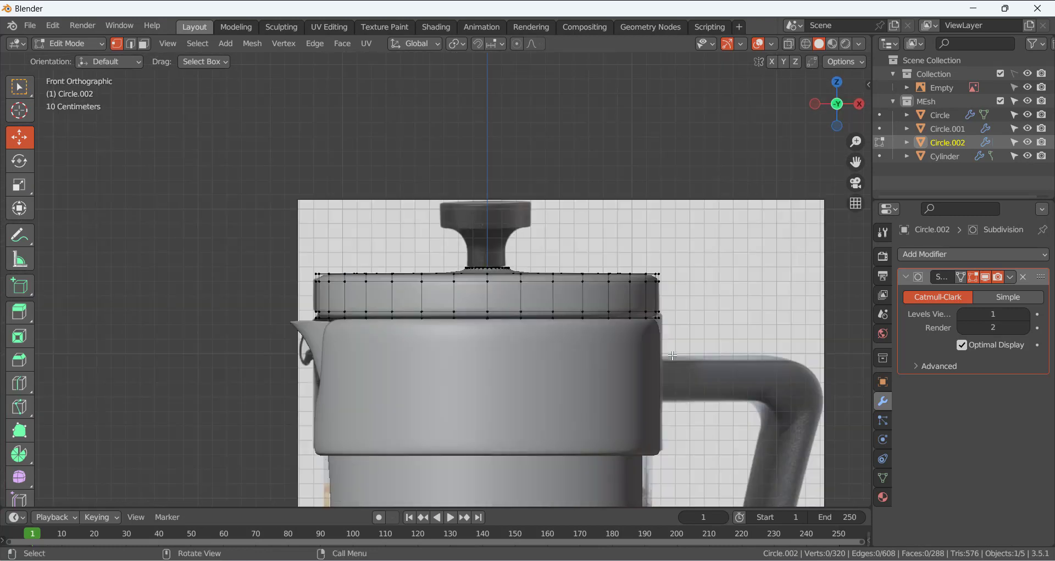
pyautogui.click(788, 44)
pyautogui.moveTo(192, 196); pyautogui.dragTo(743, 300)
pyautogui.press('h')
pyautogui.scroll(1, 559, 238)
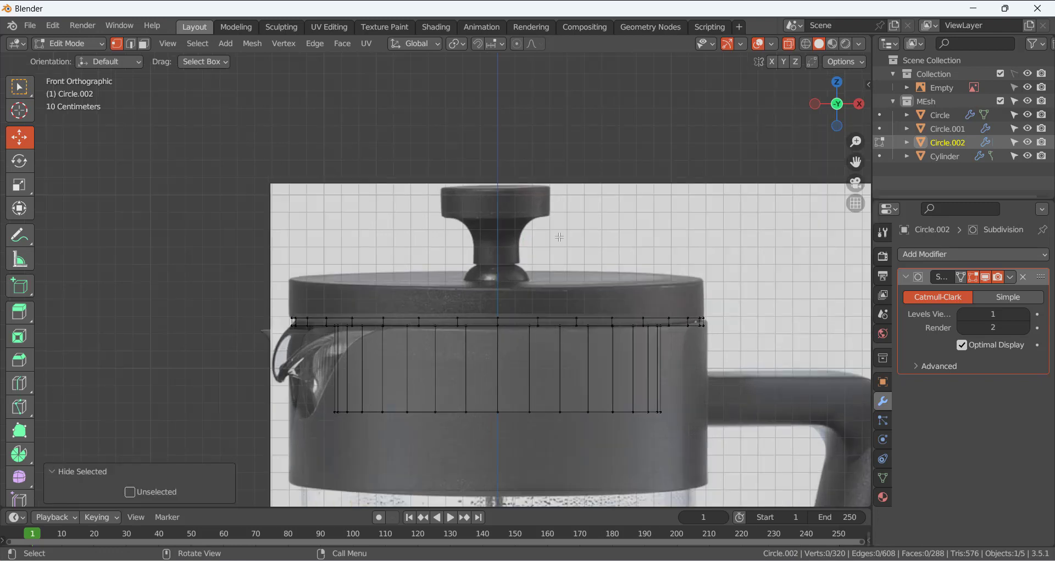
pyautogui.click(789, 44)
pyautogui.moveTo(418, 236); pyautogui.dragTo(385, 266, button='middle')
pyautogui.scroll(3, 481, 312)
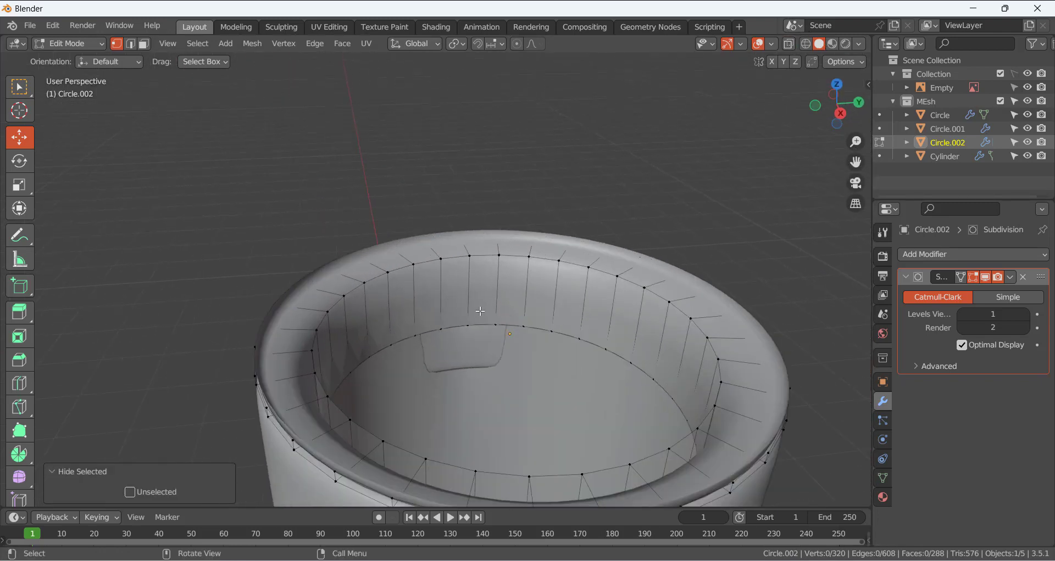
# Select five adjacent faces of the lid's inner skirt on the spout side
pyautogui.press('3')
pyautogui.moveTo(481, 312); pyautogui.dragTo(478, 305, button='middle')
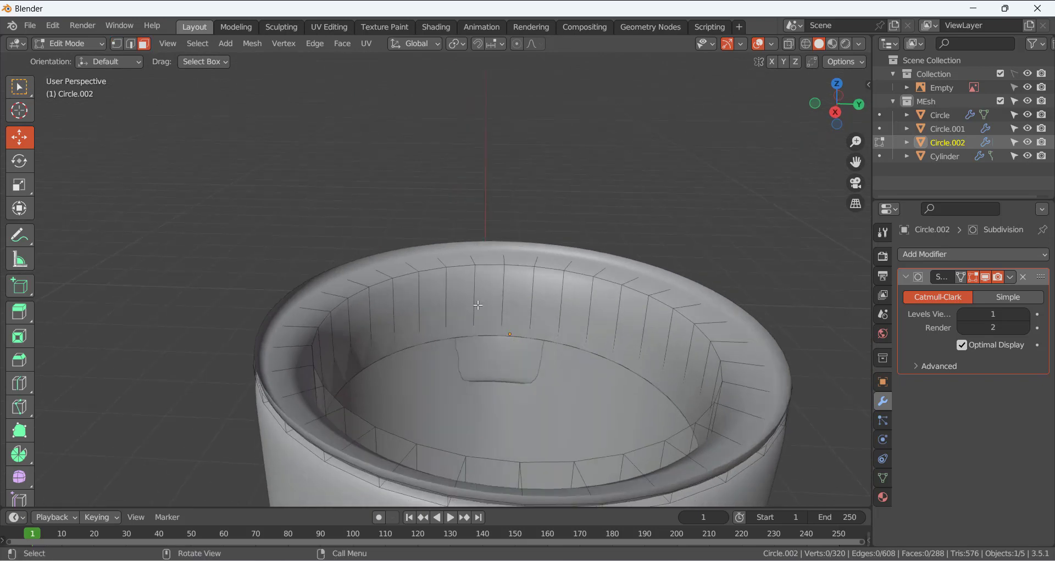
pyautogui.keyDown('shift'); pyautogui.click(461, 305); pyautogui.keyUp('shift')
pyautogui.keyDown('shift'); pyautogui.click(487, 302); pyautogui.keyUp('shift')
pyautogui.keyDown('shift'); pyautogui.click(516, 298); pyautogui.keyUp('shift')
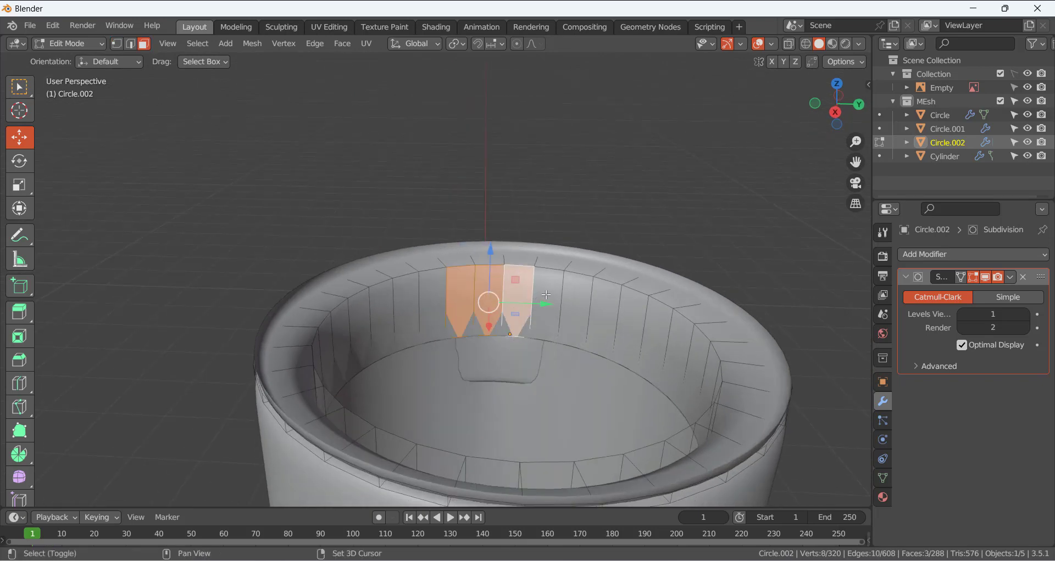
pyautogui.keyDown('shift'); pyautogui.click(545, 295); pyautogui.keyUp('shift')
pyautogui.keyDown('shift'); pyautogui.click(433, 300); pyautogui.keyUp('shift')
pyautogui.moveTo(506, 304); pyautogui.dragTo(506, 303, button='middle')
pyautogui.press('KP_1')
pyautogui.press('KP_7')
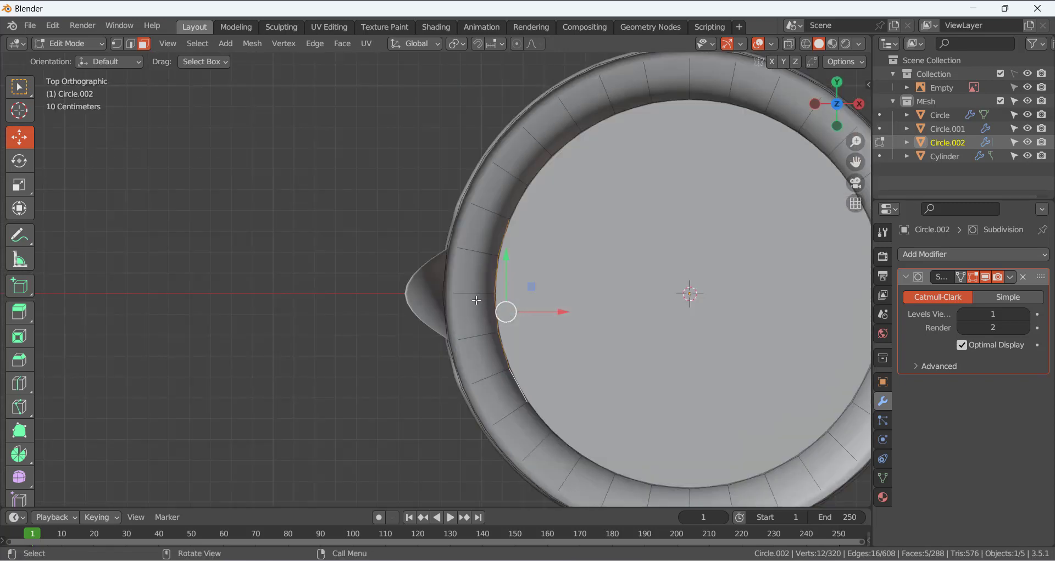
pyautogui.moveTo(581, 328); pyautogui.dragTo(427, 205, button='middle')
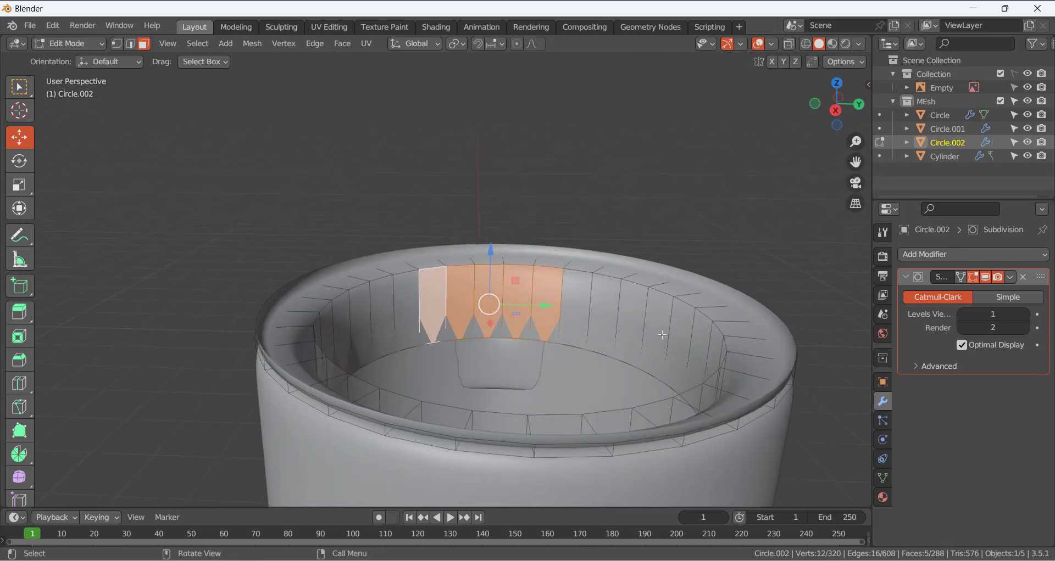
# Inset the five selected skirt faces individually by about 0.043 m and delete the resulting inner faces to open slots
pyautogui.press('i')
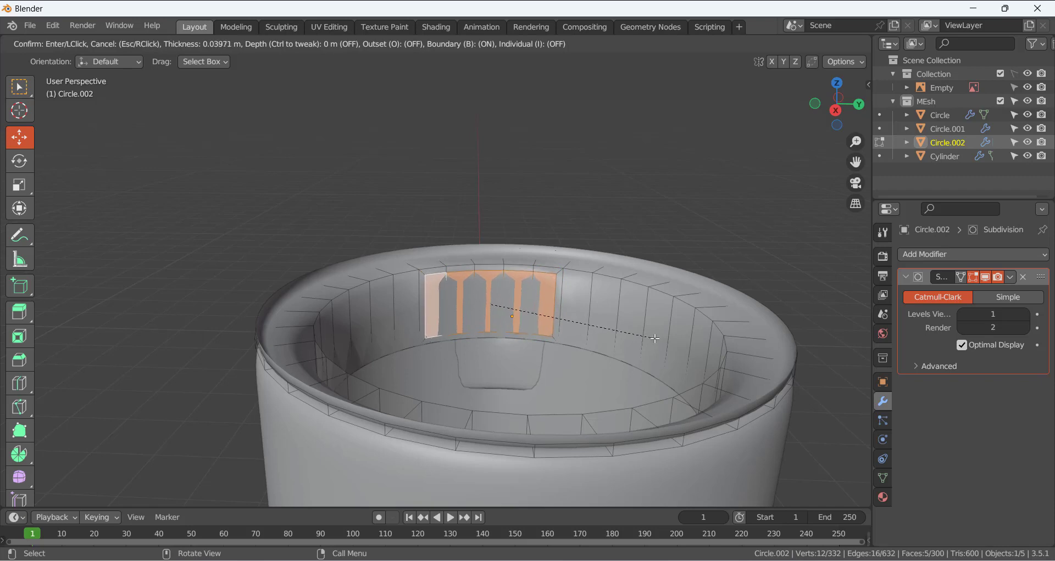
pyautogui.press('i')
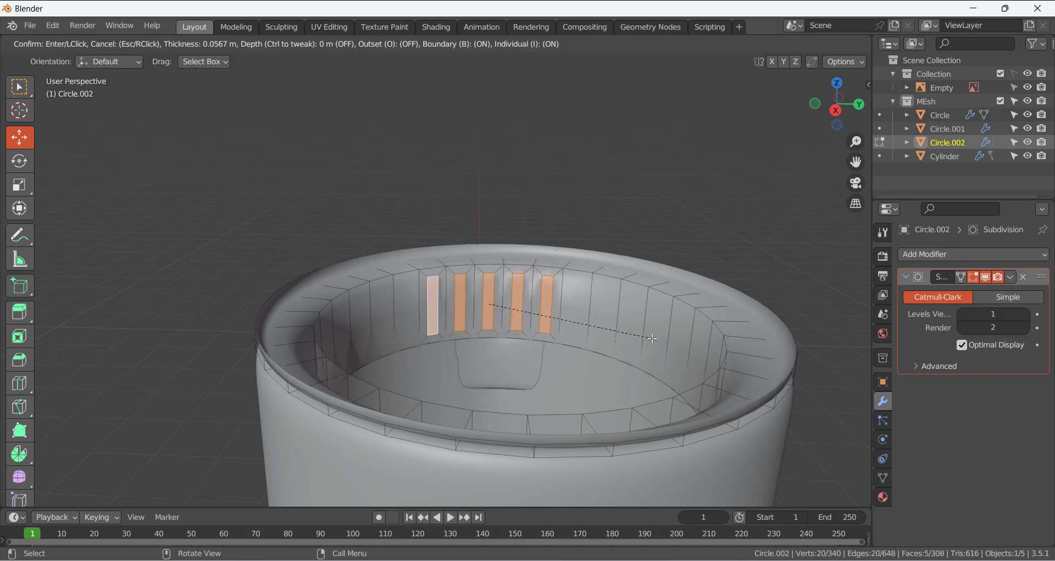
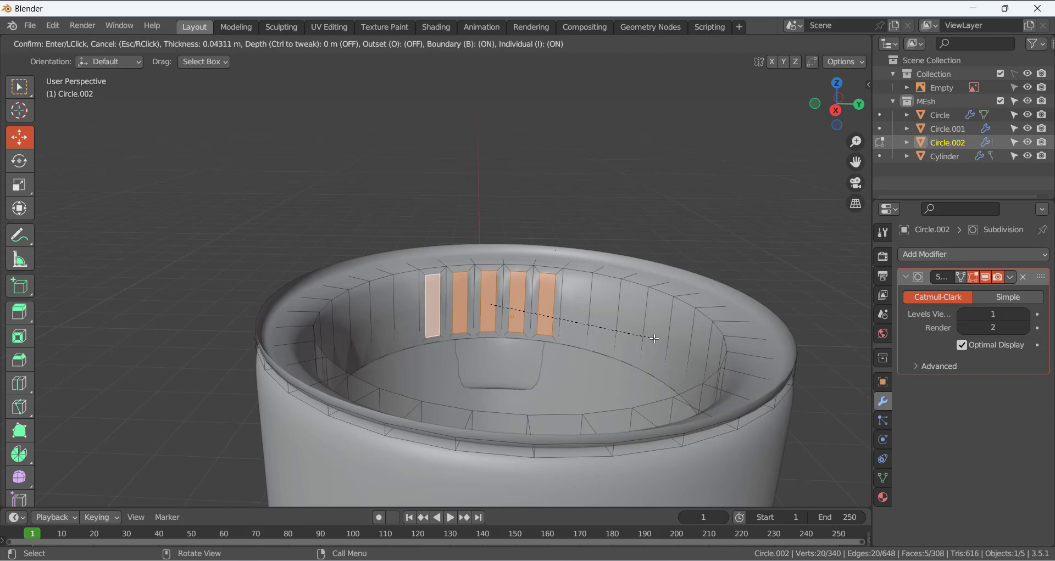
pyautogui.click(520, 340)
pyautogui.moveTo(520, 340)
pyautogui.mouseDown(button='middle')
pyautogui.moveTo(532, 341)
pyautogui.moveTo(522, 343)
pyautogui.mouseUp(button='middle')
pyautogui.press('x')
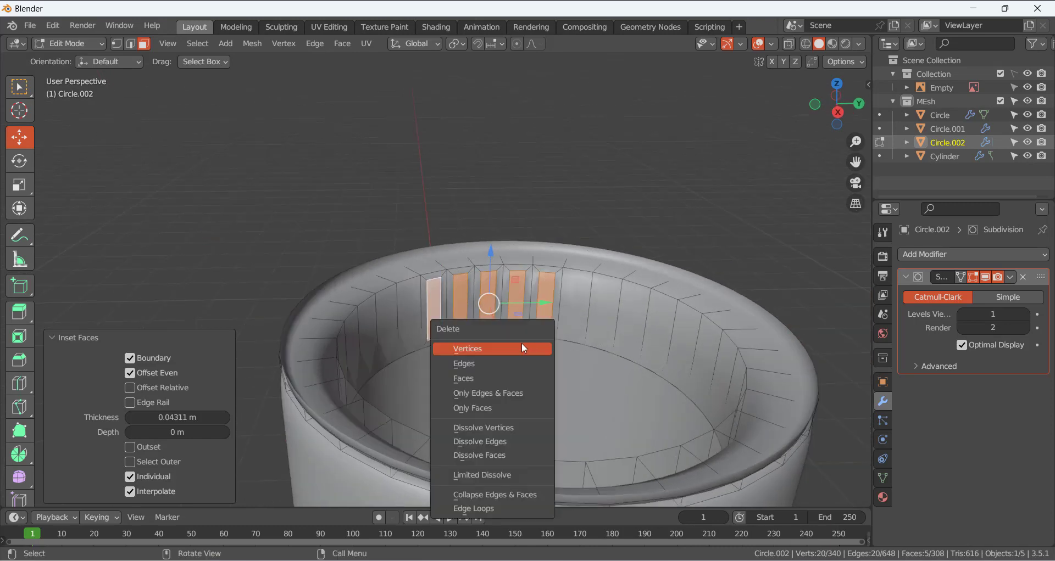
pyautogui.click(506, 380)
# Add a centred loop cut around the lid's inner skirt, running up to the outermost slots
pyautogui.moveTo(506, 380); pyautogui.dragTo(487, 306, button='middle')
pyautogui.hotkey('ctrl', 'r')
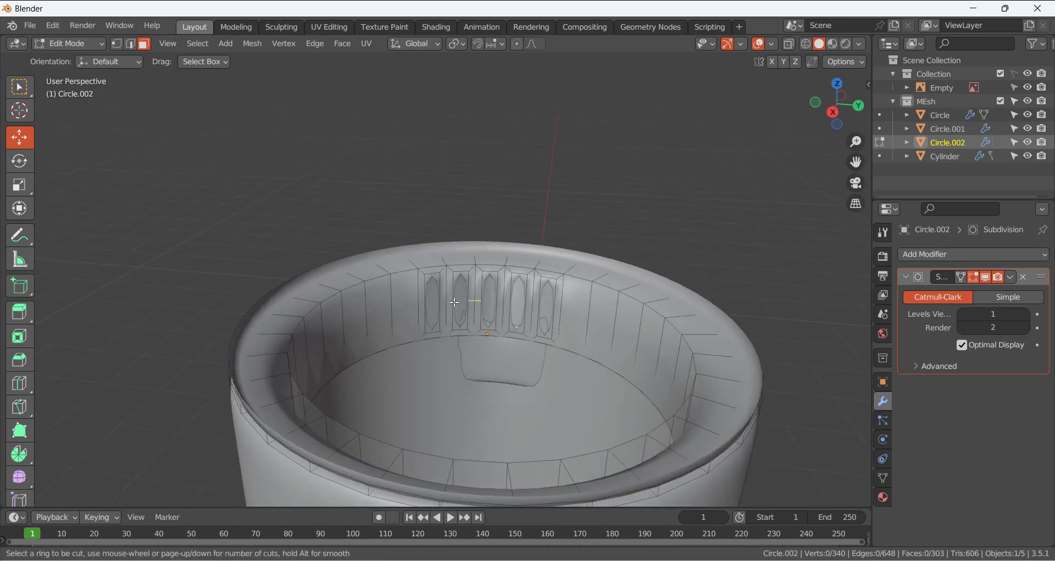
pyautogui.click(431, 303)
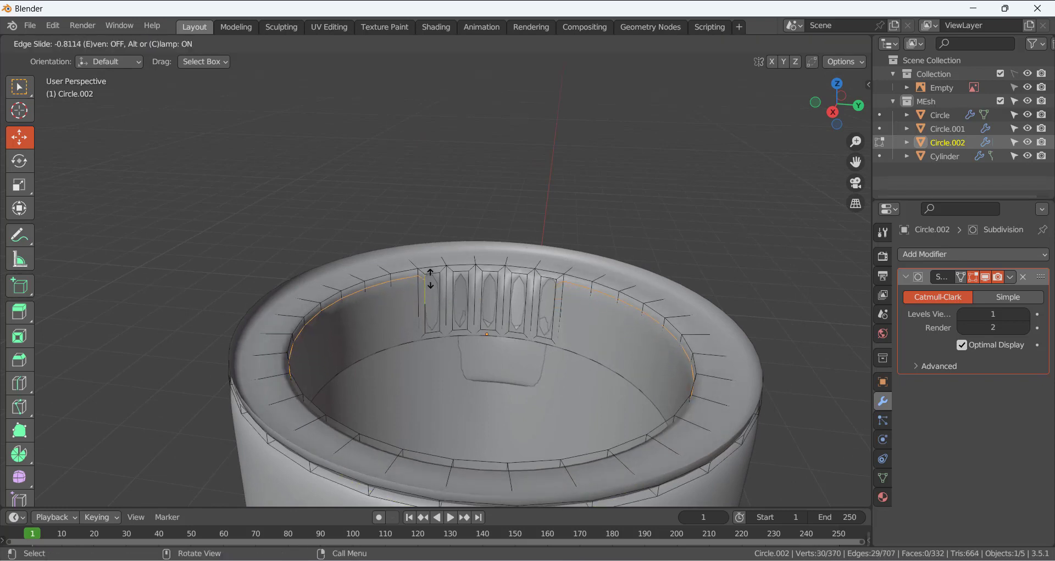
pyautogui.rightClick(462, 288)
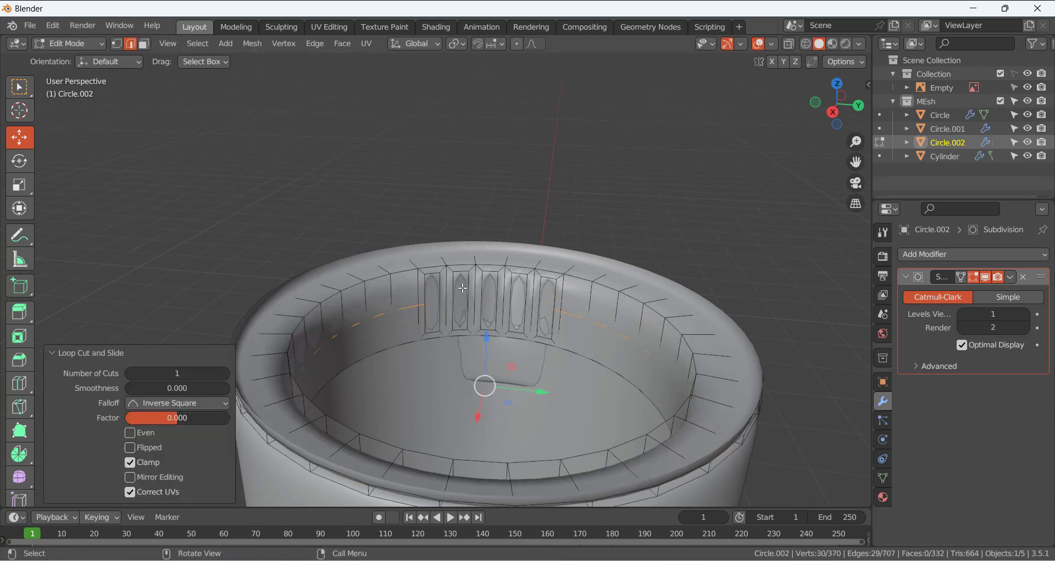
pyautogui.hotkey('ctrl', 'r')
pyautogui.click(547, 293)
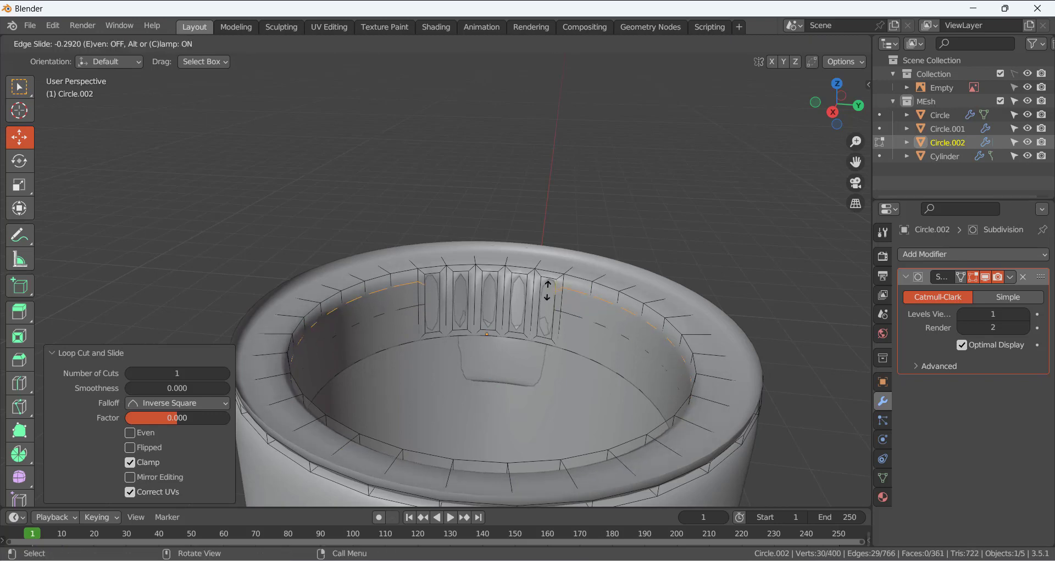
pyautogui.rightClick(547, 291)
pyautogui.hotkey('ctrl', 'z')
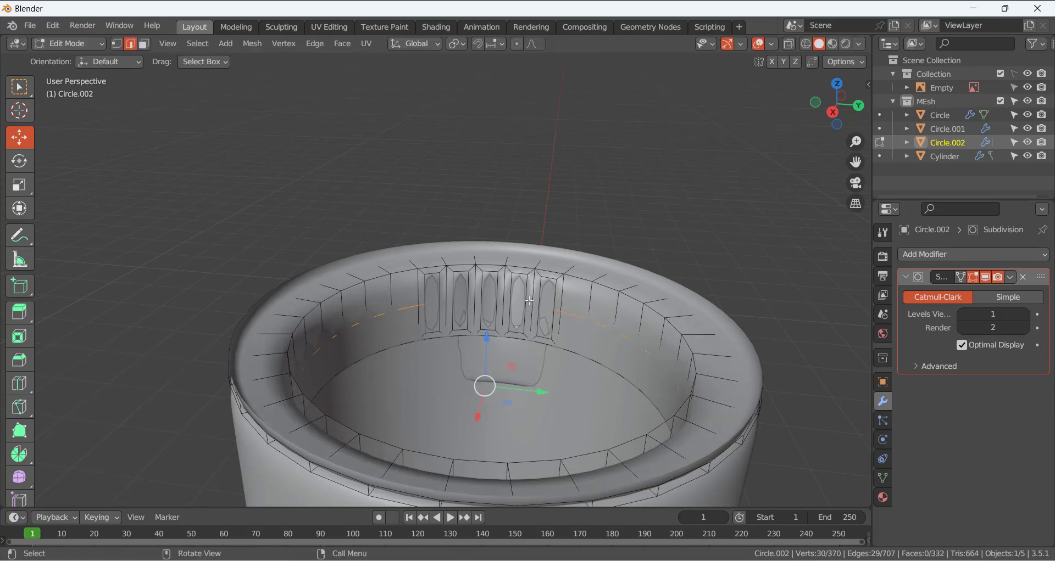
# Cut short edge loops near the upper ends of two dividers between the slots, starting nearest +Y, at slide factors 0.832 and 0.728
pyautogui.hotkey('ctrl', 'r')
pyautogui.click(529, 302)
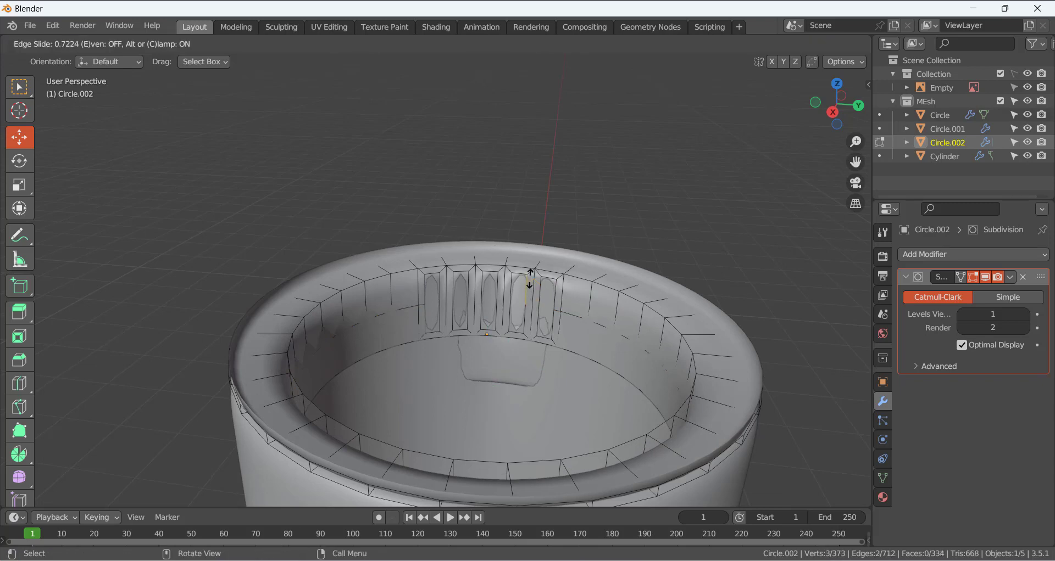
pyautogui.click(529, 275)
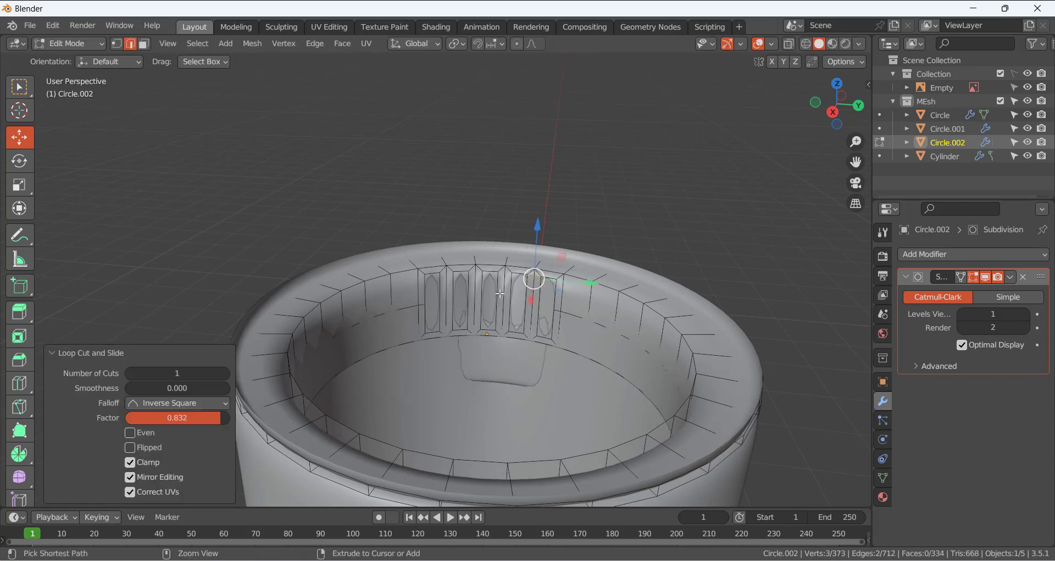
pyautogui.hotkey('ctrl', 'r')
pyautogui.click(501, 292)
pyautogui.click(504, 275)
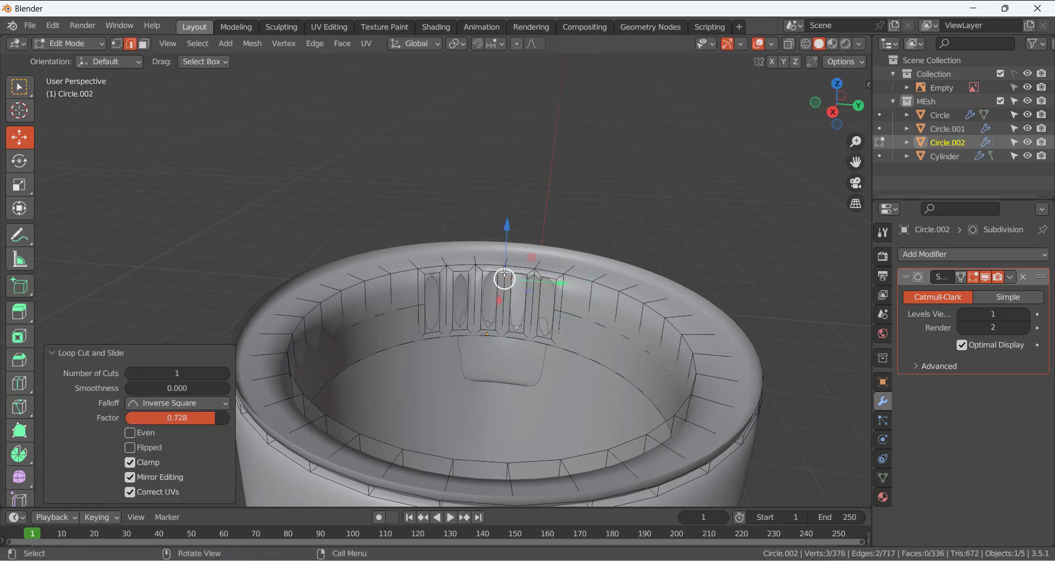
# Cut matching edge loops near the upper ends of the remaining two slot dividers at slide factors 0.633 and 0.669
pyautogui.hotkey('ctrl', 'r')
pyautogui.click(475, 286)
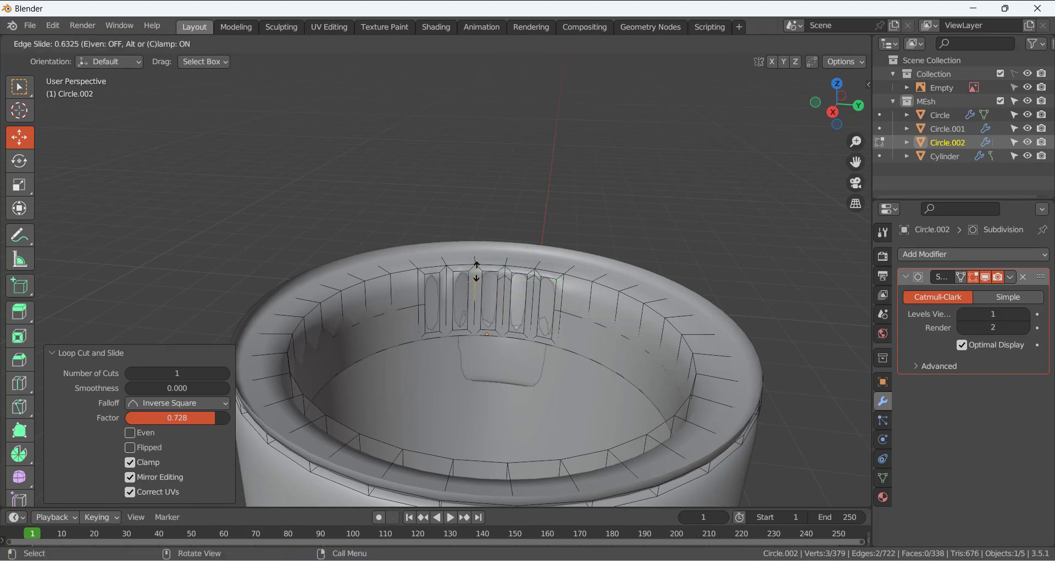
pyautogui.click(476, 271)
pyautogui.hotkey('ctrl', 'r')
pyautogui.click(443, 293)
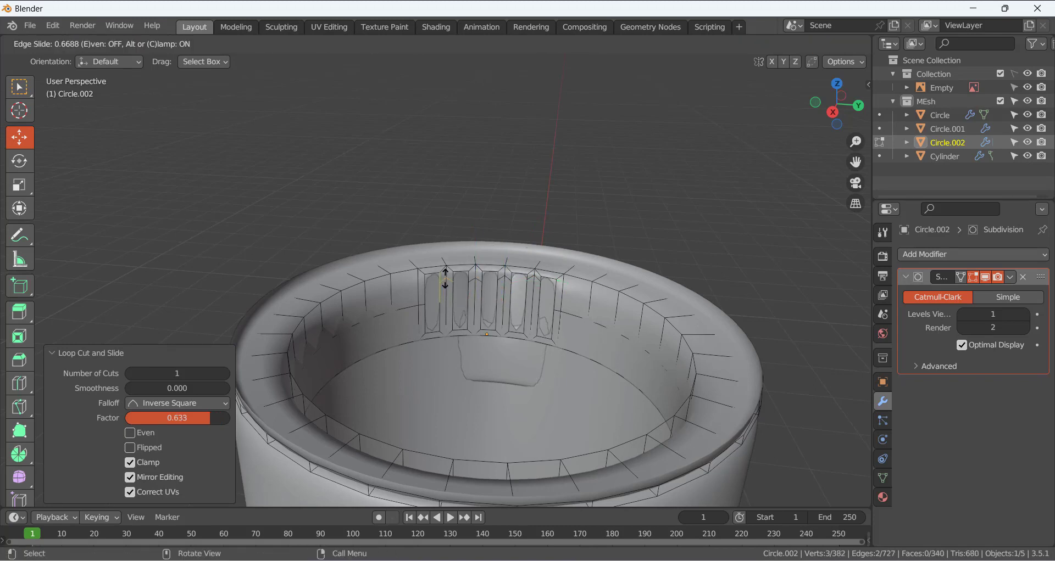
pyautogui.click(445, 278)
# Add a loop cut around the upper half of the lid's inner skirt
pyautogui.hotkey('ctrl', 'r')
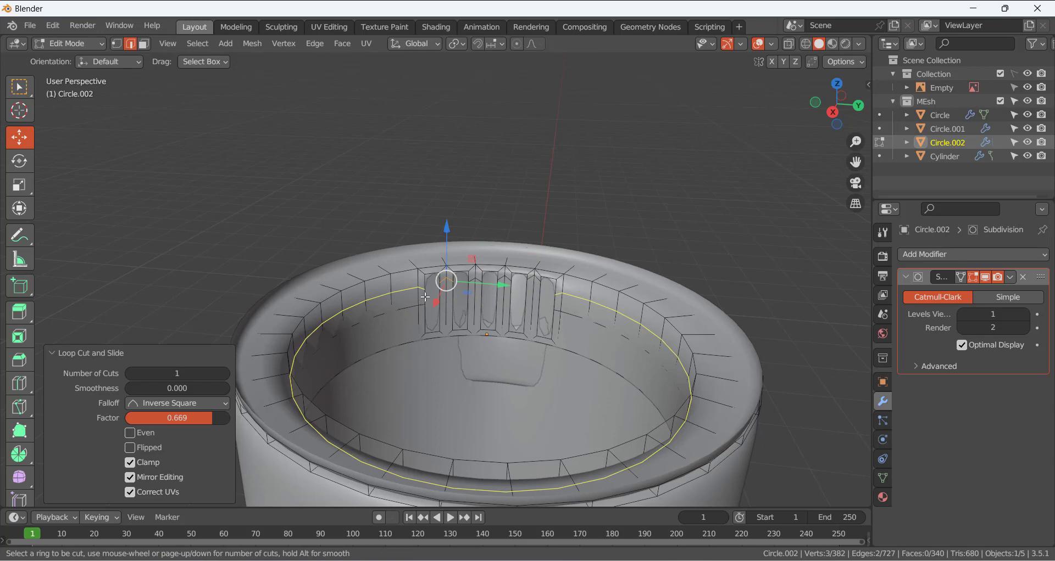
# Add loop cuts near the upper and lower edges of the lid's inner wall, slid to factors of about -0.58 and 0.78
pyautogui.click(423, 289)
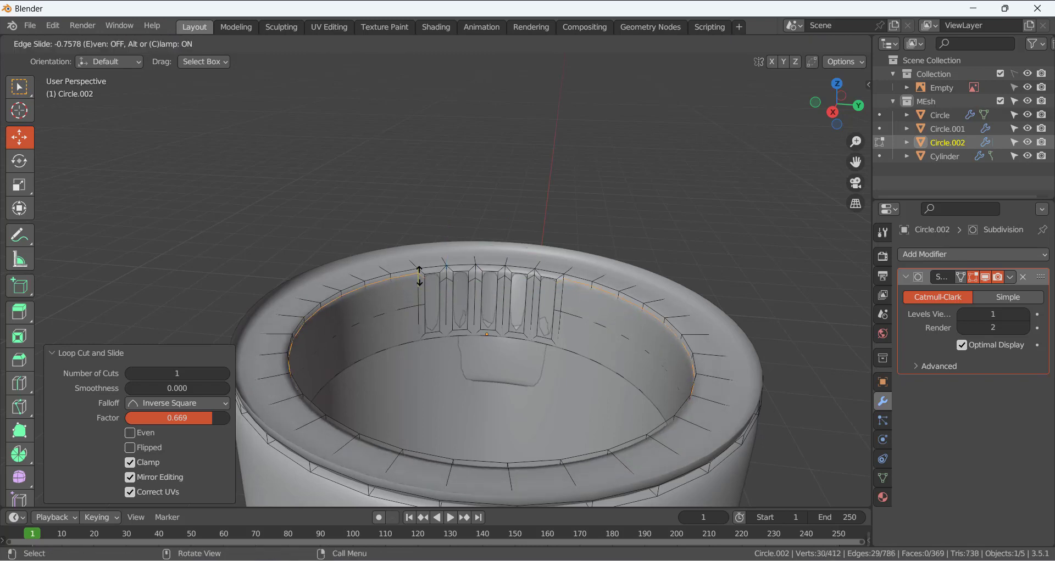
pyautogui.click(418, 279)
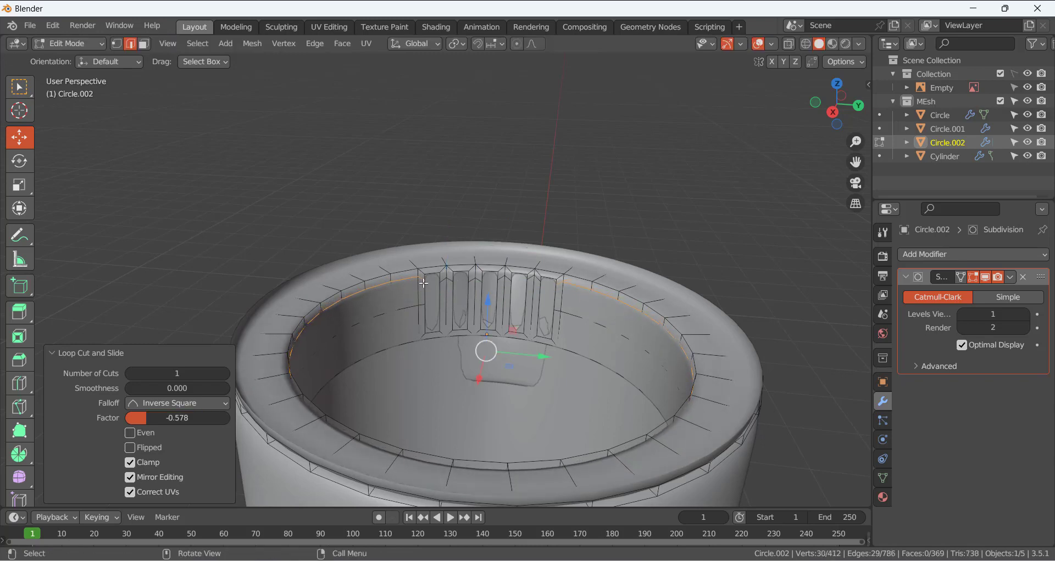
pyautogui.hotkey('ctrl', 'r')
pyautogui.click(547, 329)
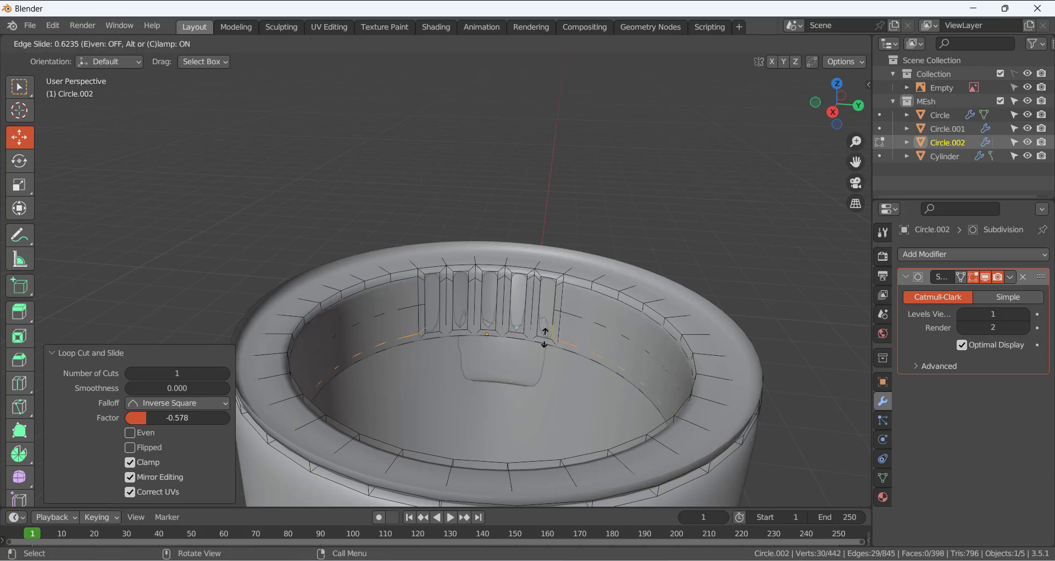
pyautogui.click(544, 339)
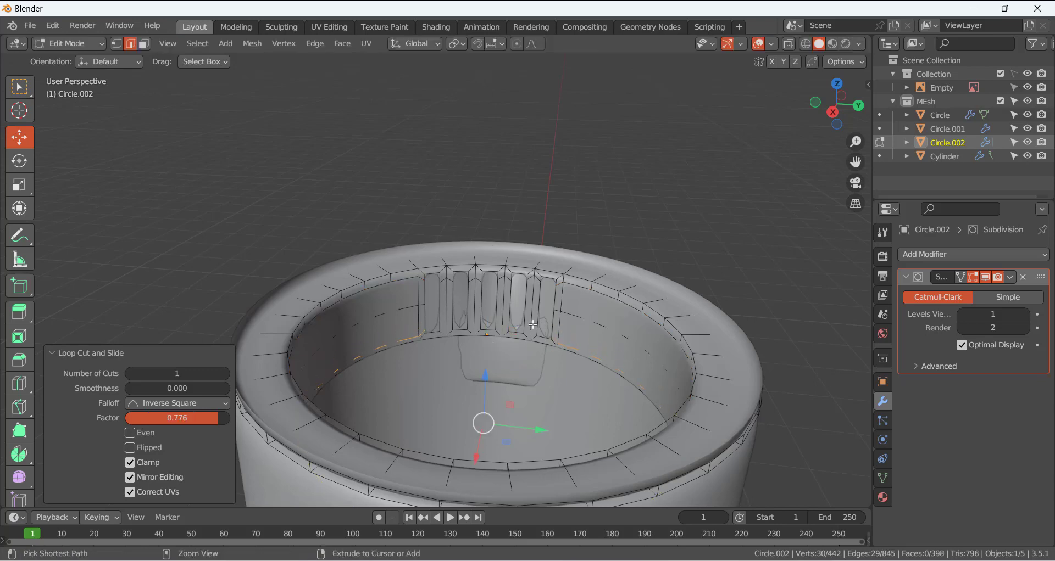
# Add a loop cut near the lower end of each of the four bars between the lid's slots, and return to Object Mode
pyautogui.hotkey('ctrl', 'r')
pyautogui.click(532, 324)
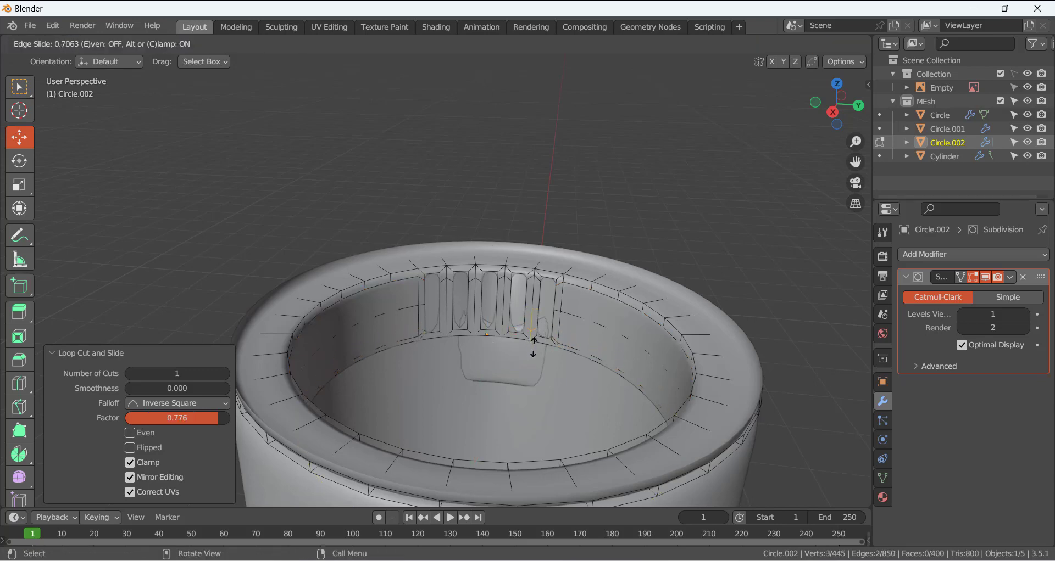
pyautogui.click(533, 347)
pyautogui.hotkey('ctrl', 'r')
pyautogui.click(503, 332)
pyautogui.click(502, 342)
pyautogui.hotkey('ctrl', 'r')
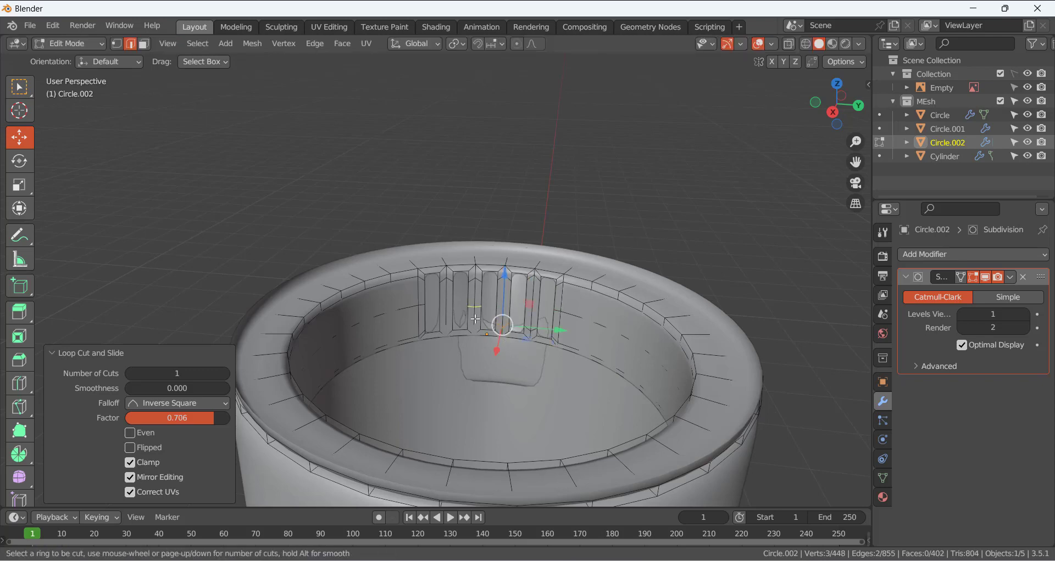
pyautogui.click(475, 325)
pyautogui.click(482, 335)
pyautogui.hotkey('ctrl', 'r')
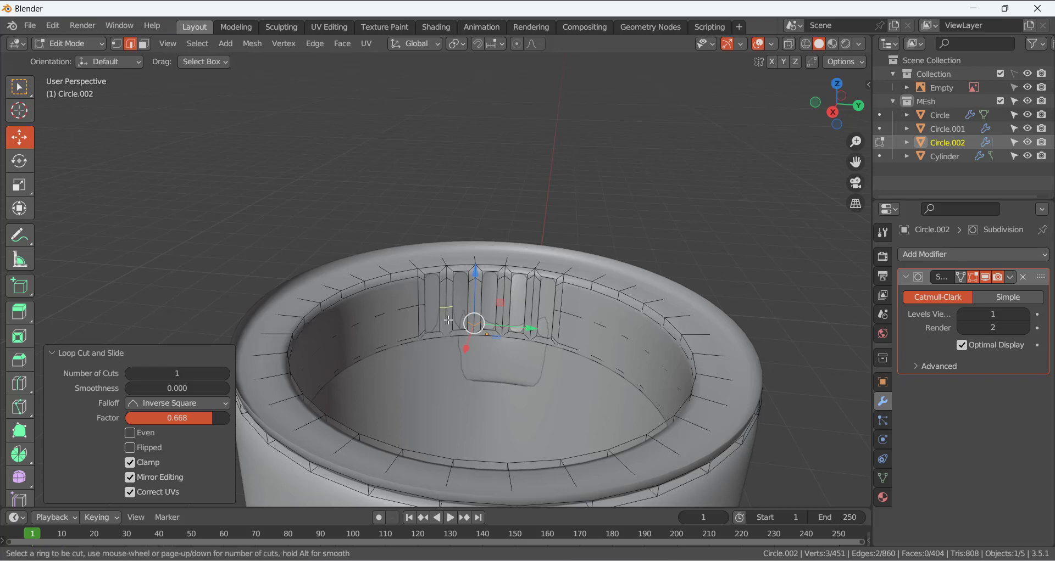
pyautogui.click(449, 324)
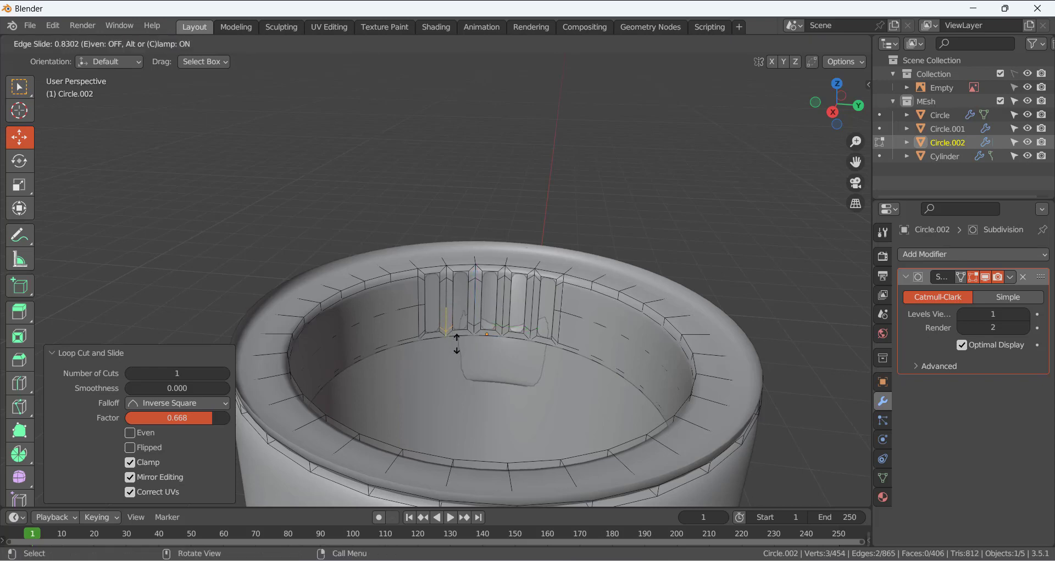
pyautogui.click(456, 345)
pyautogui.press('Tab')
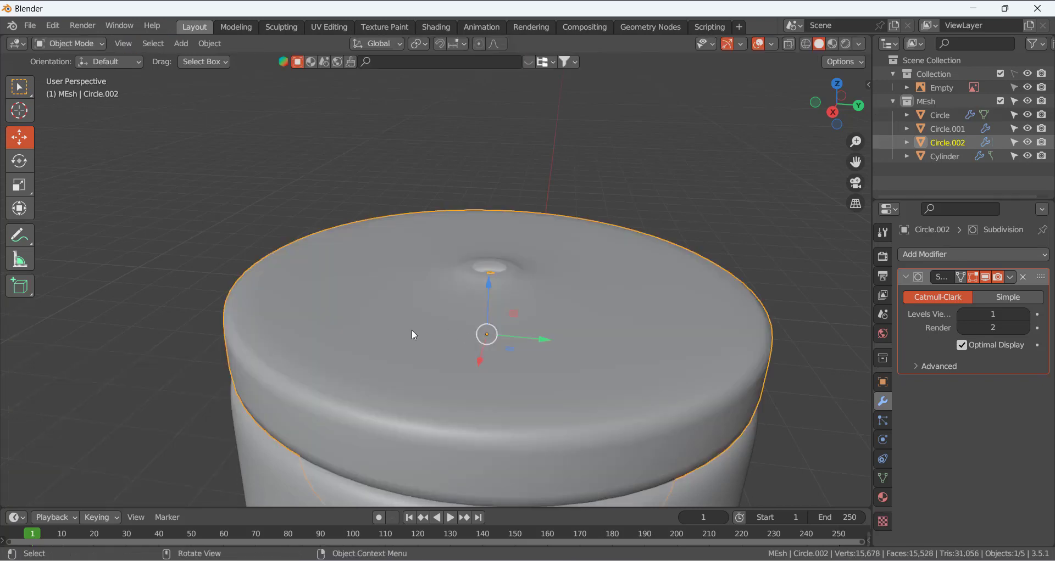
# Add a loop cut to the lid's flat rim above the slots and slide it close to the inner edge, factor about -0.84
pyautogui.moveTo(411, 330); pyautogui.dragTo(466, 417, button='middle')
pyautogui.moveTo(431, 388); pyautogui.dragTo(453, 377, button='middle')
pyautogui.press('Tab')
pyautogui.hotkey('ctrl', 'e')
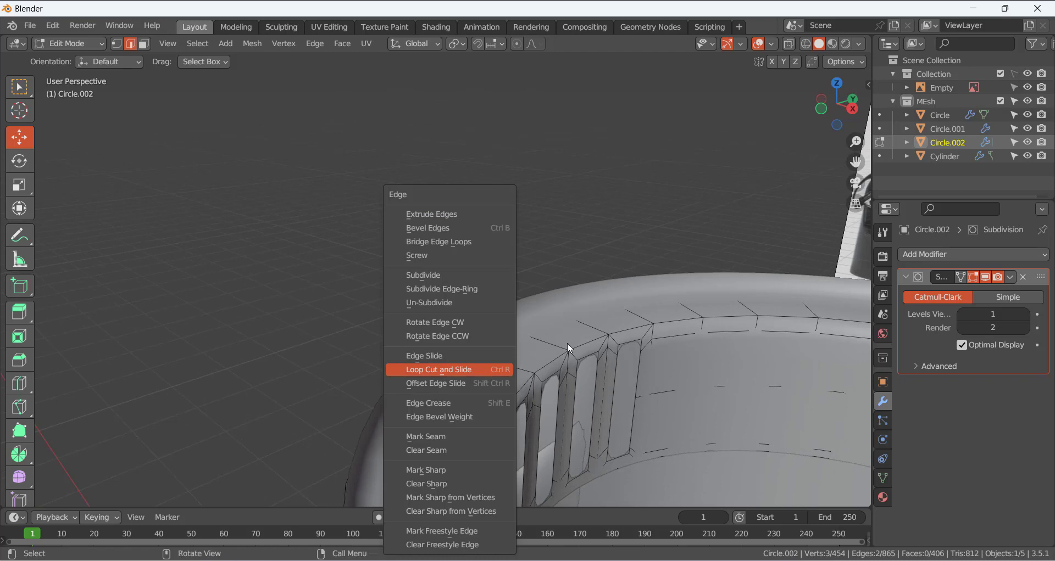
pyautogui.hotkey('ctrl', 'r')
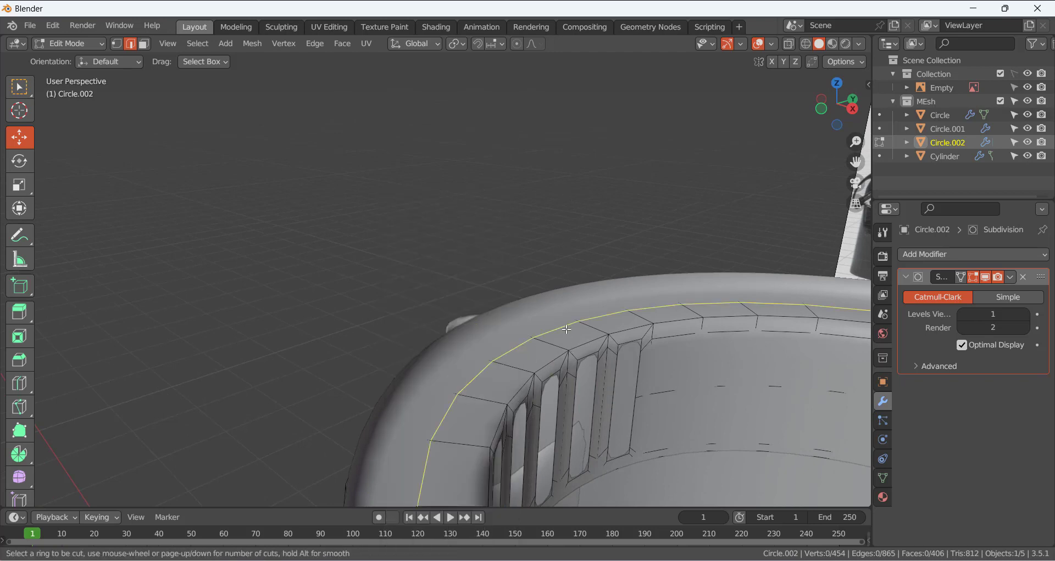
pyautogui.click(563, 332)
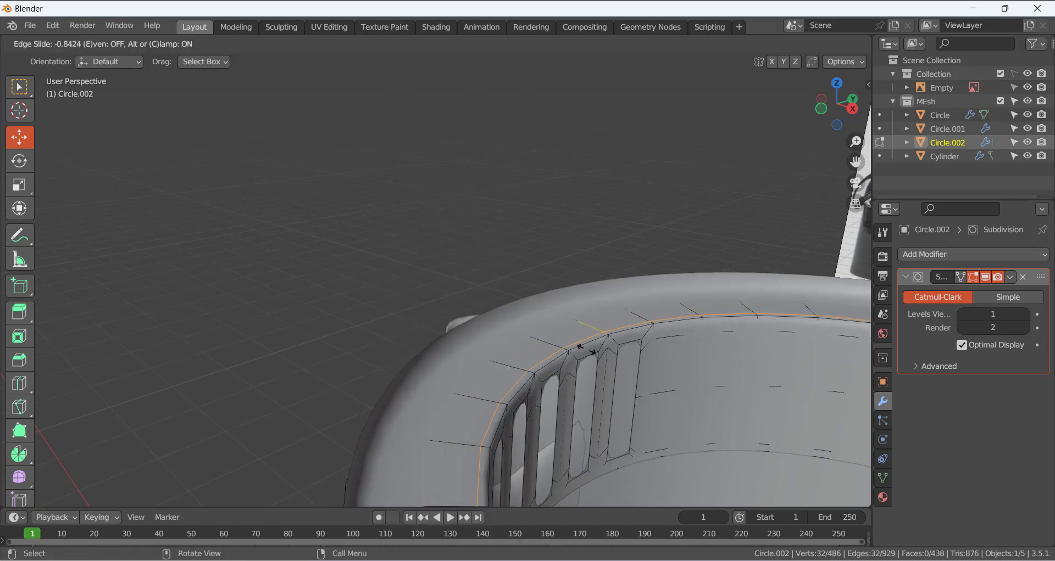
pyautogui.click(585, 350)
# Reveal the lid's hidden geometry, leave Edit Mode and deselect the lid
pyautogui.moveTo(585, 350); pyautogui.dragTo(542, 313, button='middle')
pyautogui.hotkey('alt', 'h')
pyautogui.press('Tab')
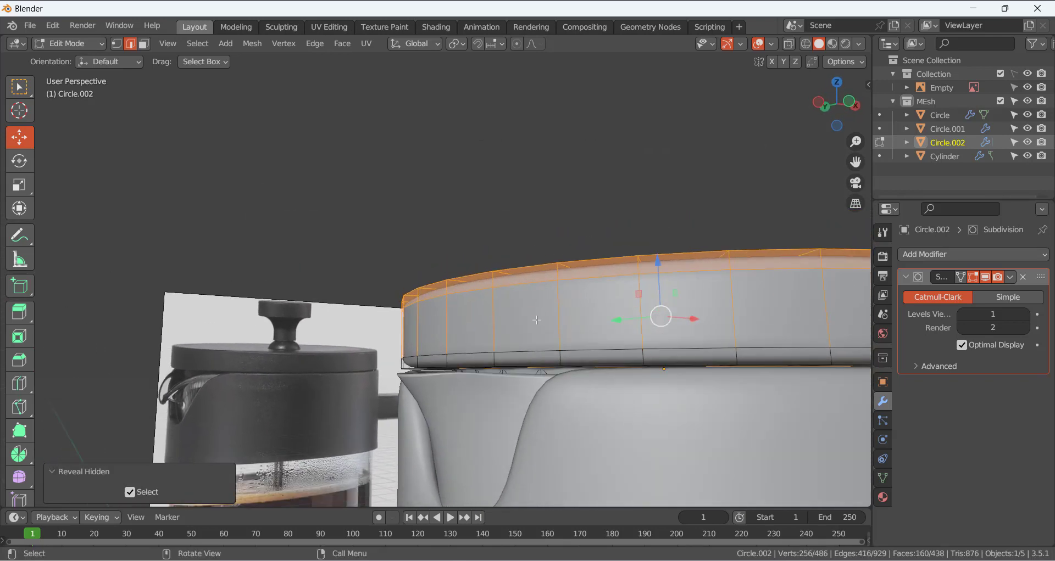
pyautogui.moveTo(525, 385); pyautogui.dragTo(433, 286, button='middle')
pyautogui.scroll(-6, 434, 286)
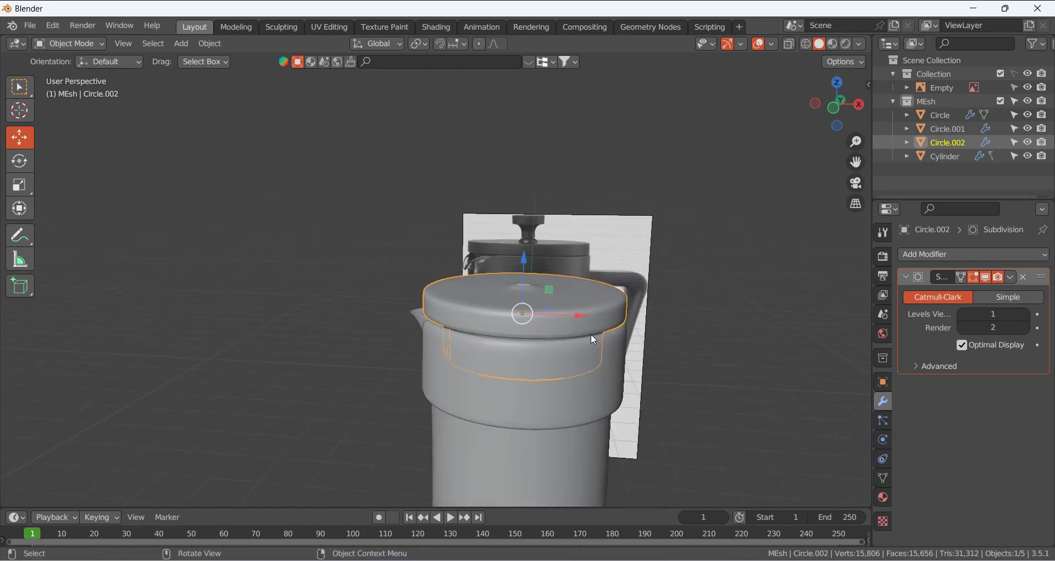
pyautogui.moveTo(591, 334); pyautogui.dragTo(569, 338, button='middle')
pyautogui.hotkey('alt', 'a')
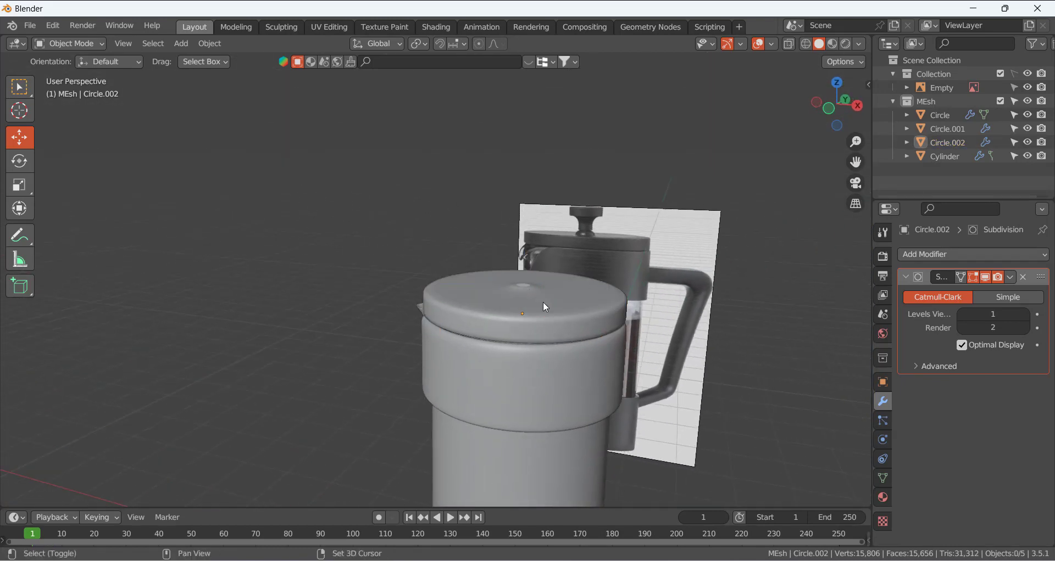
# In the lid's Edit Mode, raise the two edge loops around its central hole about 0.033 m along Z
pyautogui.keyDown('shift'); pyautogui.moveTo(543, 302); pyautogui.dragTo(480, 360, button='middle'); pyautogui.keyUp('shift')
pyautogui.scroll(7, 481, 401)
pyautogui.scroll(-4, 480, 401)
pyautogui.keyDown('shift'); pyautogui.moveTo(559, 428); pyautogui.dragTo(514, 407, button='middle'); pyautogui.keyUp('shift')
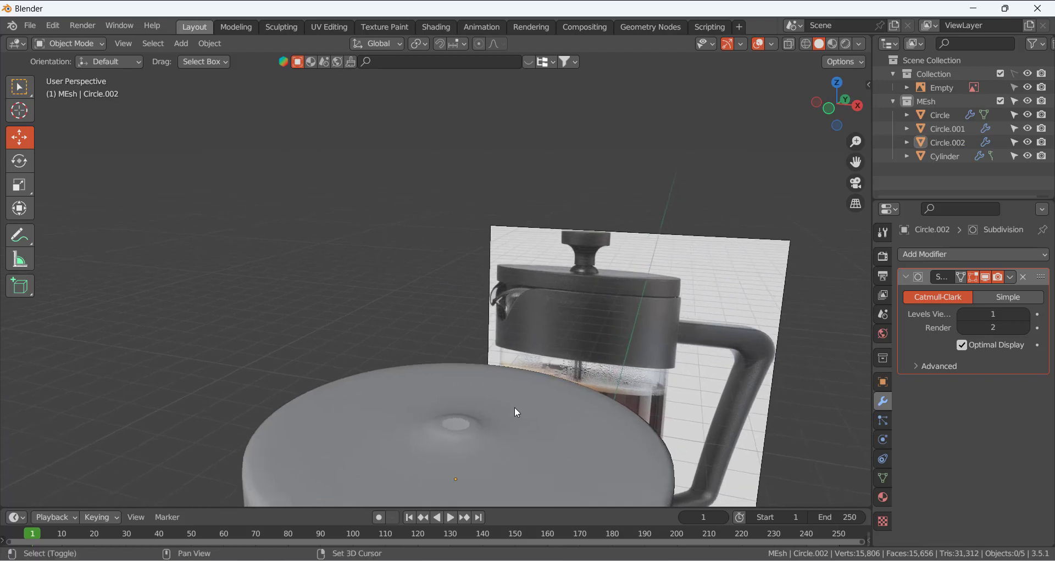
pyautogui.click(514, 408)
pyautogui.press('Tab')
pyautogui.scroll(2, 482, 434)
pyautogui.scroll(-2, 483, 448)
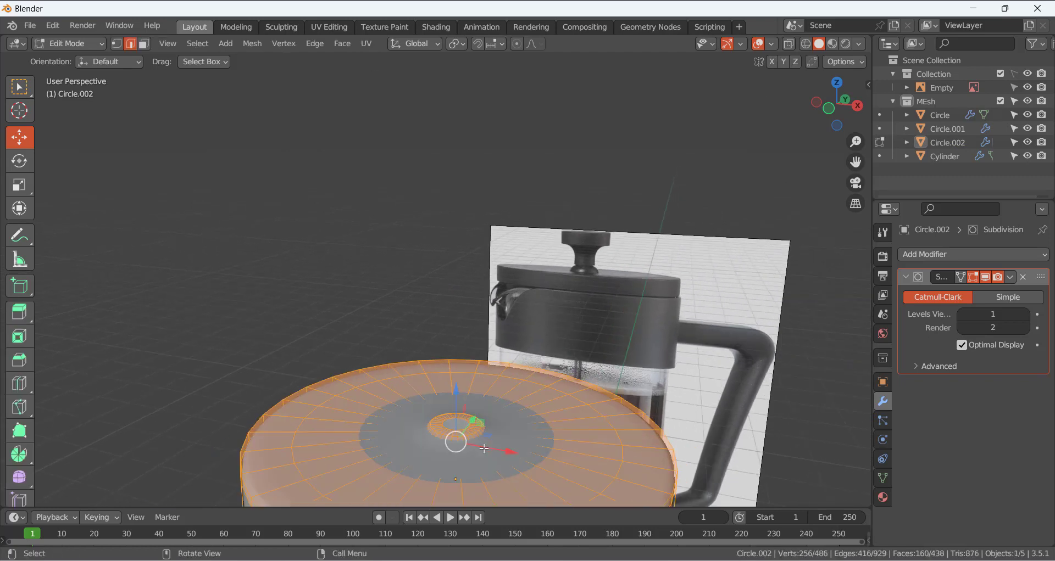
pyautogui.click(484, 449)
pyautogui.scroll(3, 466, 438)
pyautogui.keyDown('shift'); pyautogui.moveTo(485, 450); pyautogui.dragTo(454, 374, button='middle'); pyautogui.keyUp('shift')
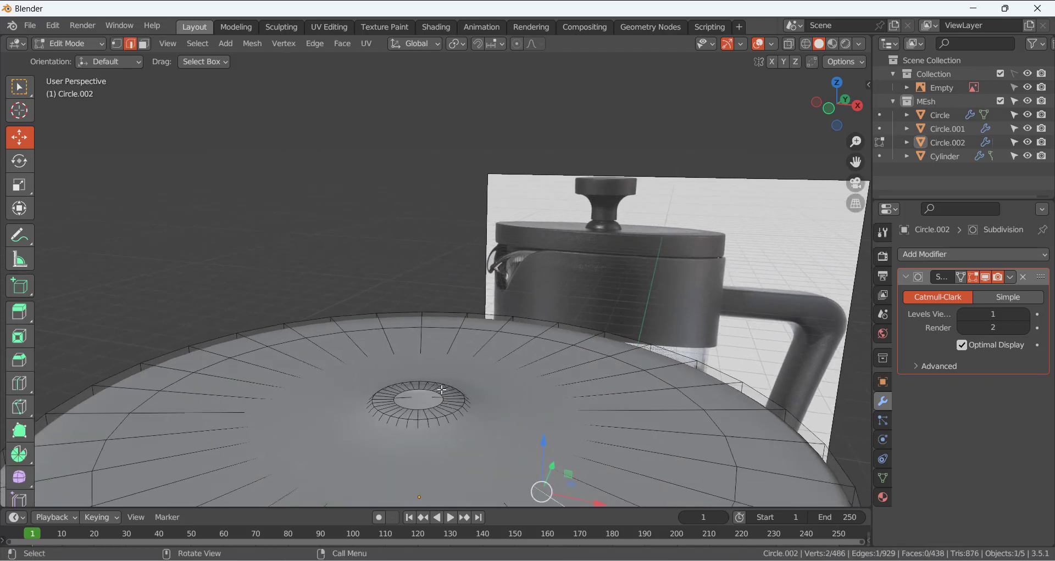
pyautogui.scroll(2, 441, 390)
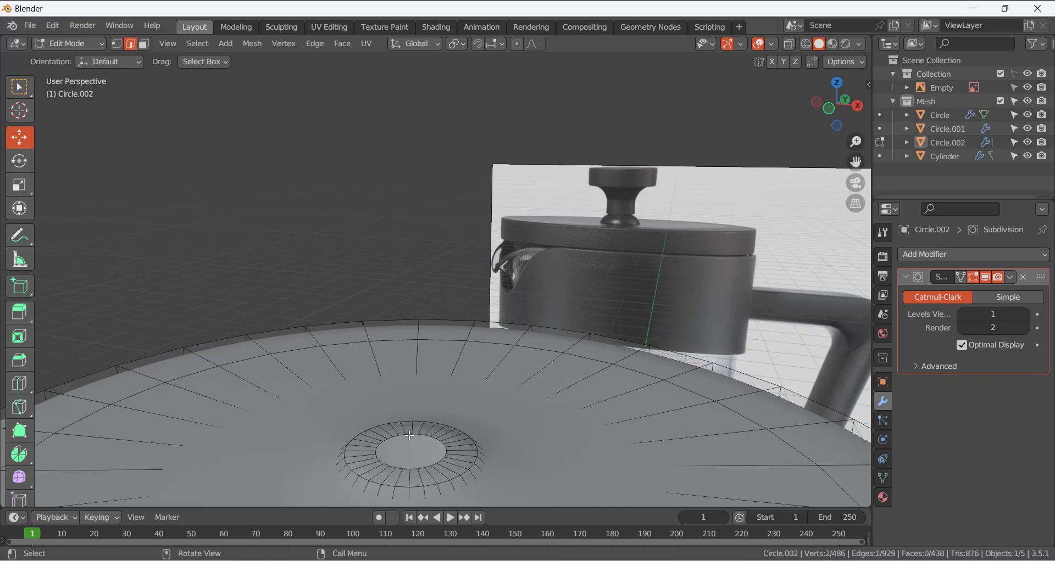
pyautogui.keyDown('alt'); pyautogui.click(410, 435); pyautogui.keyUp('alt')
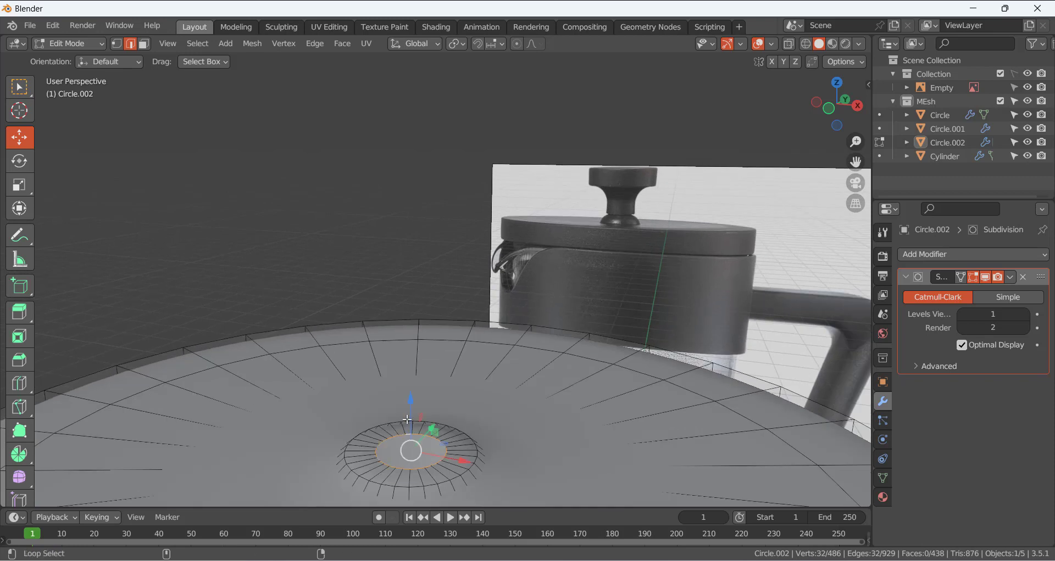
pyautogui.press('g')
pyautogui.press('z')
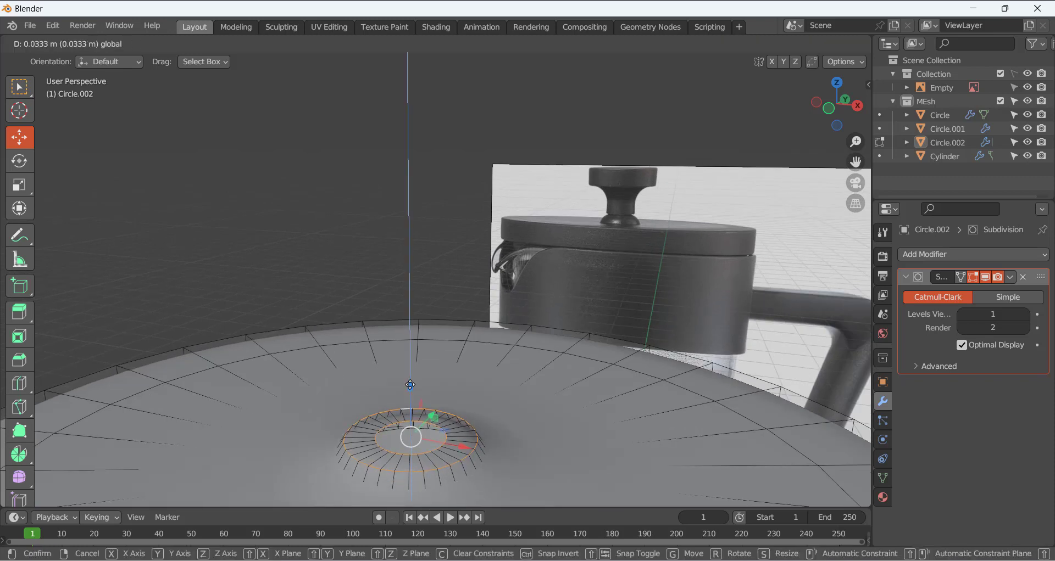
pyautogui.click(410, 386)
pyautogui.scroll(-3, 480, 366)
pyautogui.click(383, 208)
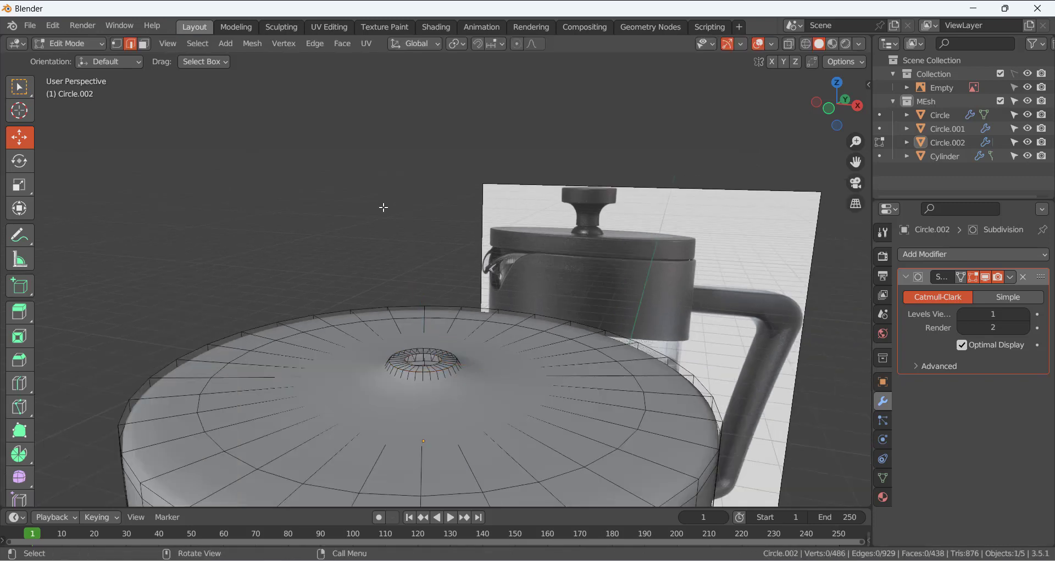
# Add two loop cuts around the raised central hole, slid to factors of about 0.57 and -0.46, and return to Object Mode
pyautogui.hotkey('ctrl', 'r')
pyautogui.click(449, 389)
pyautogui.click(447, 384)
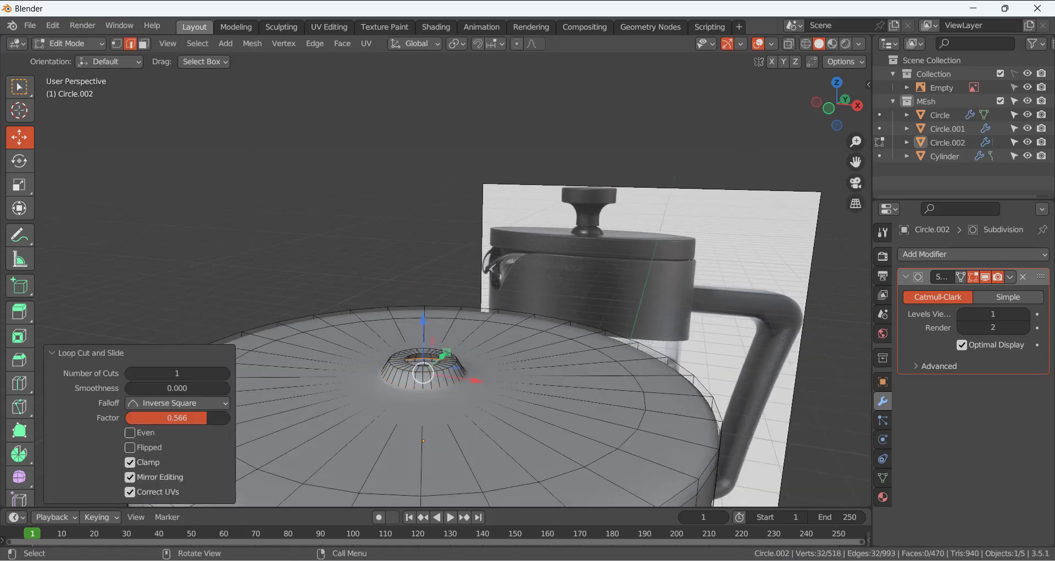
pyautogui.hotkey('ctrl', 'r')
pyautogui.click(449, 387)
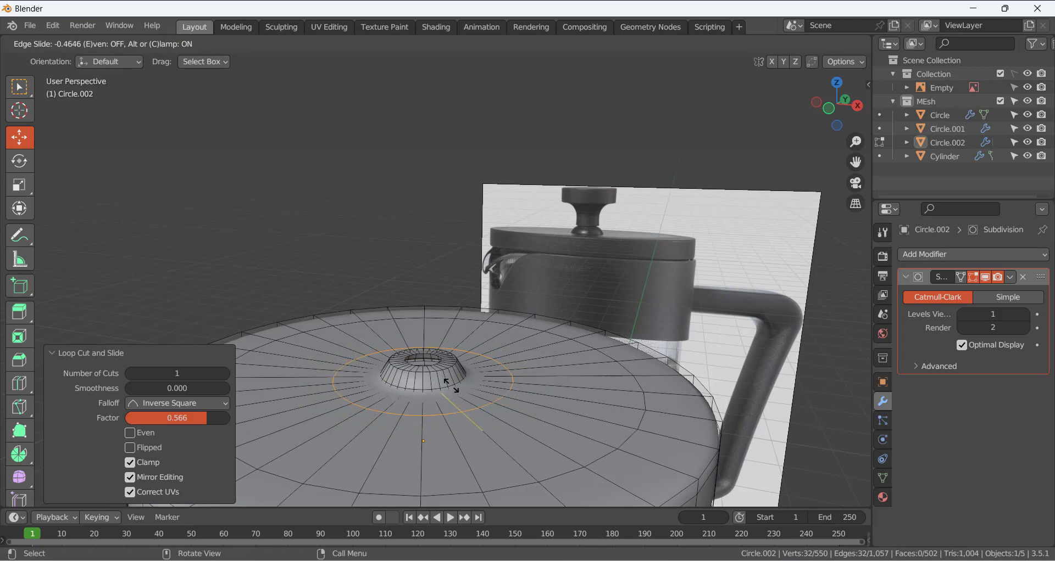
pyautogui.click(451, 386)
pyautogui.press('Tab')
pyautogui.click(404, 286)
# Select the inner edge loop of the lid's central hole in Edit Mode and duplicate it in place
pyautogui.scroll(-4, 404, 287)
pyautogui.moveTo(430, 345); pyautogui.dragTo(453, 288, button='middle')
pyautogui.scroll(5, 439, 315)
pyautogui.scroll(-4, 439, 315)
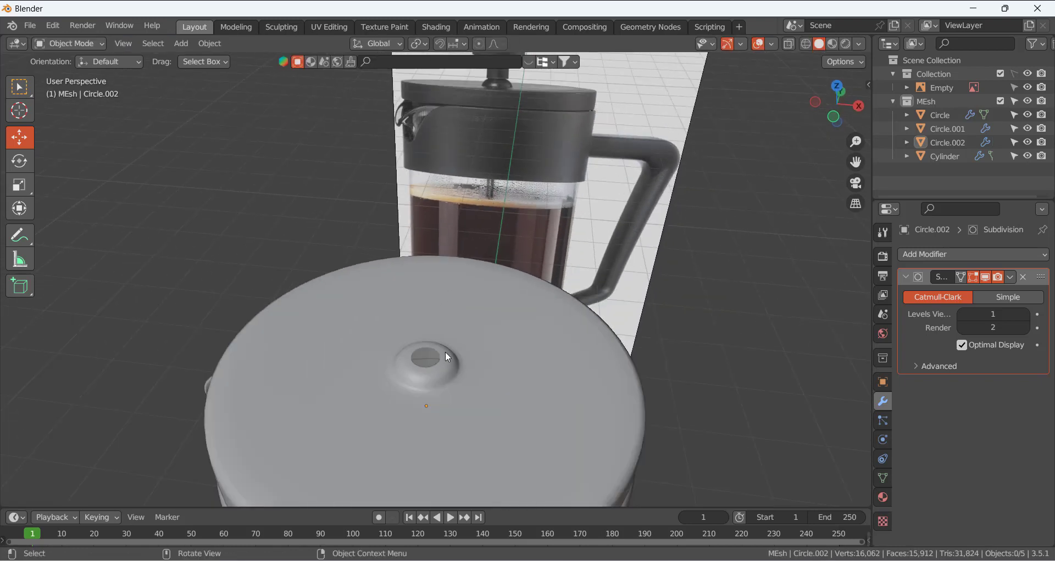
pyautogui.click(448, 357)
pyautogui.press('Tab')
pyautogui.scroll(5, 434, 352)
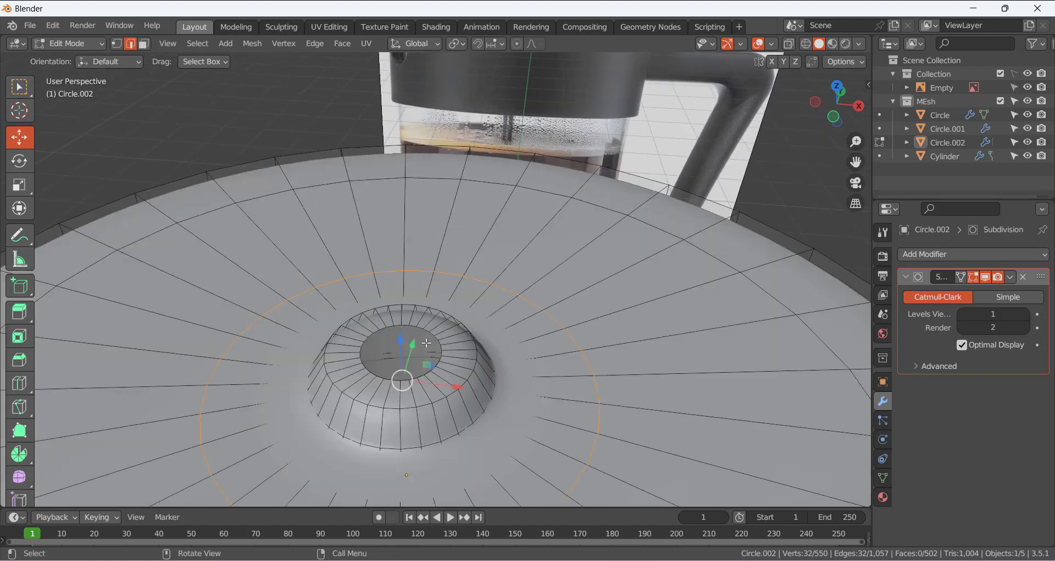
pyautogui.scroll(2, 427, 343)
pyautogui.click(385, 353)
pyautogui.keyDown('alt'); pyautogui.click(387, 355); pyautogui.keyUp('alt')
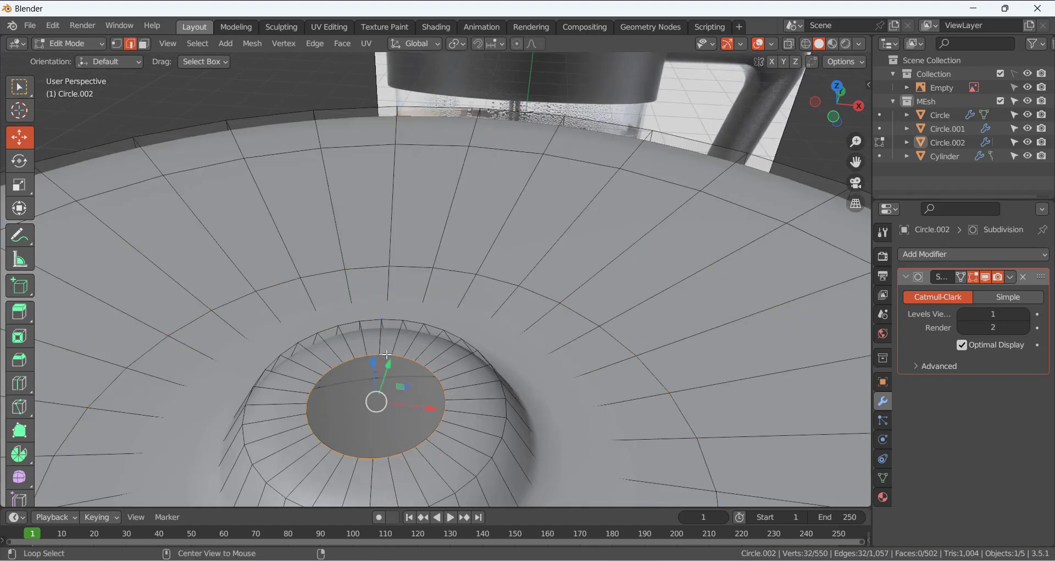
pyautogui.scroll(-8, 434, 374)
pyautogui.moveTo(456, 347); pyautogui.dragTo(484, 322, button='middle')
pyautogui.hotkey('shift', 'd')
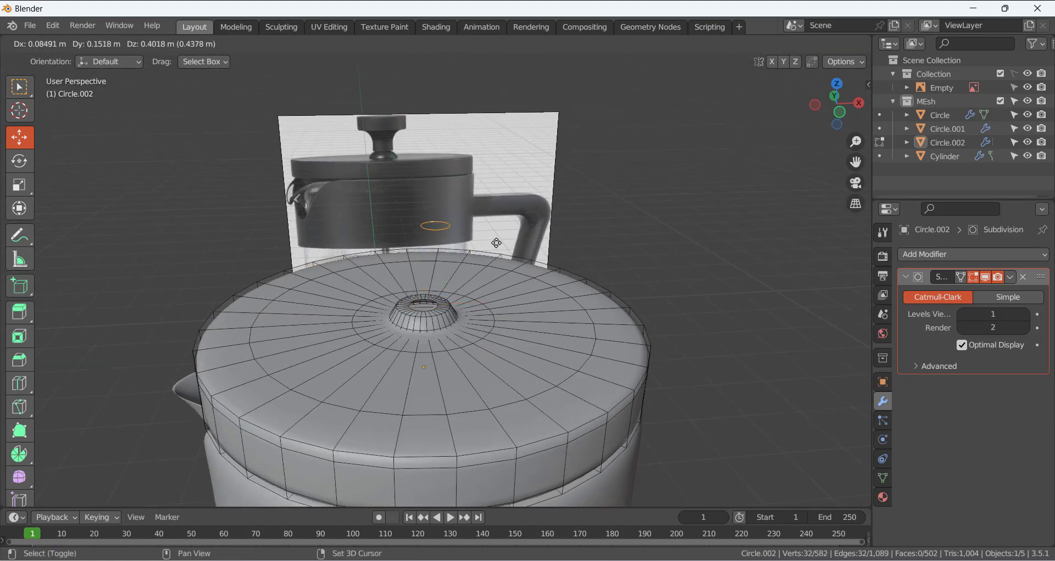
pyautogui.press('Escape')
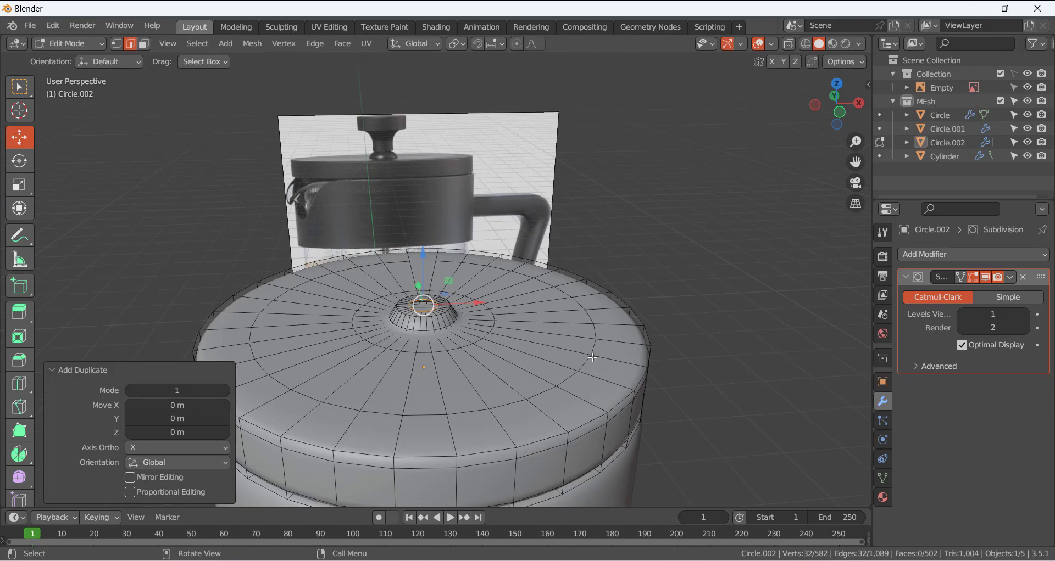
# Extrude the duplicated edge loop about 3.01 m downward along Z to form a tube
pyautogui.press('e')
pyautogui.press('z')
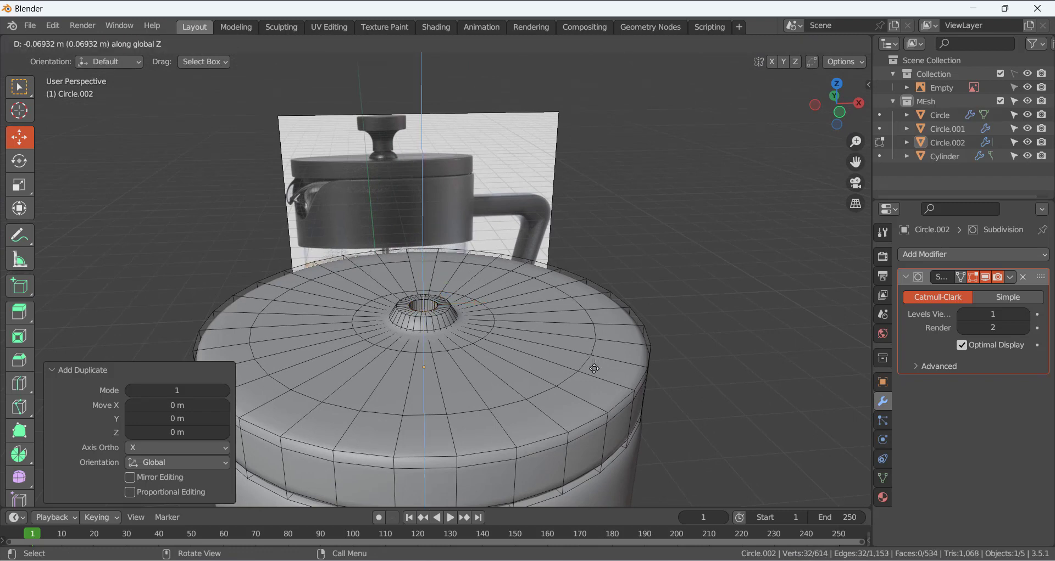
pyautogui.click(597, 208)
# With X-ray on, lower the tube's bottom loop about 0.86 m along Z, turn X-ray off and return to Object Mode
pyautogui.scroll(-5, 600, 225)
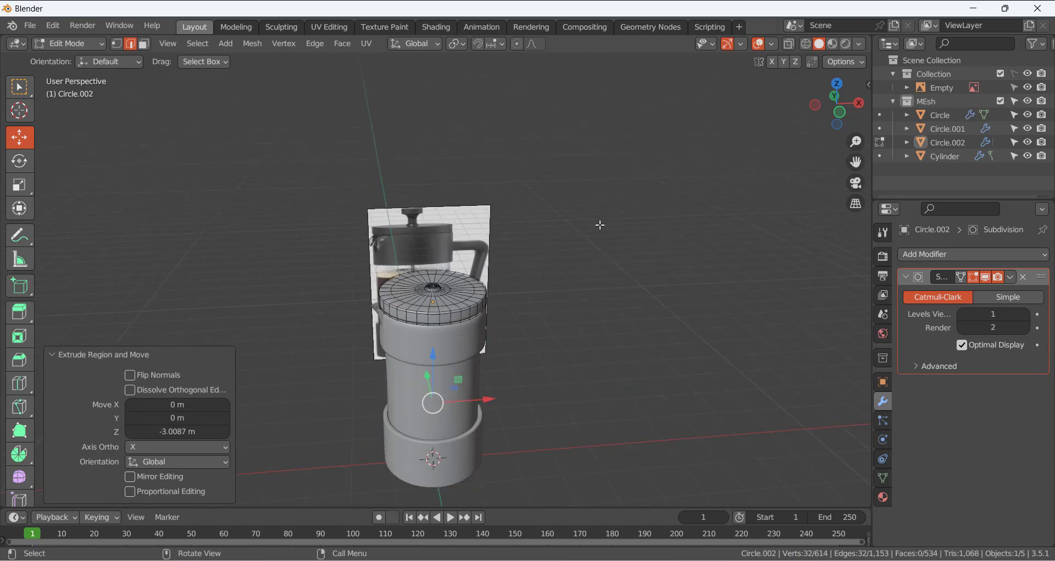
pyautogui.hotkey('alt', 'z')
pyautogui.moveTo(437, 376); pyautogui.dragTo(439, 352, button='middle')
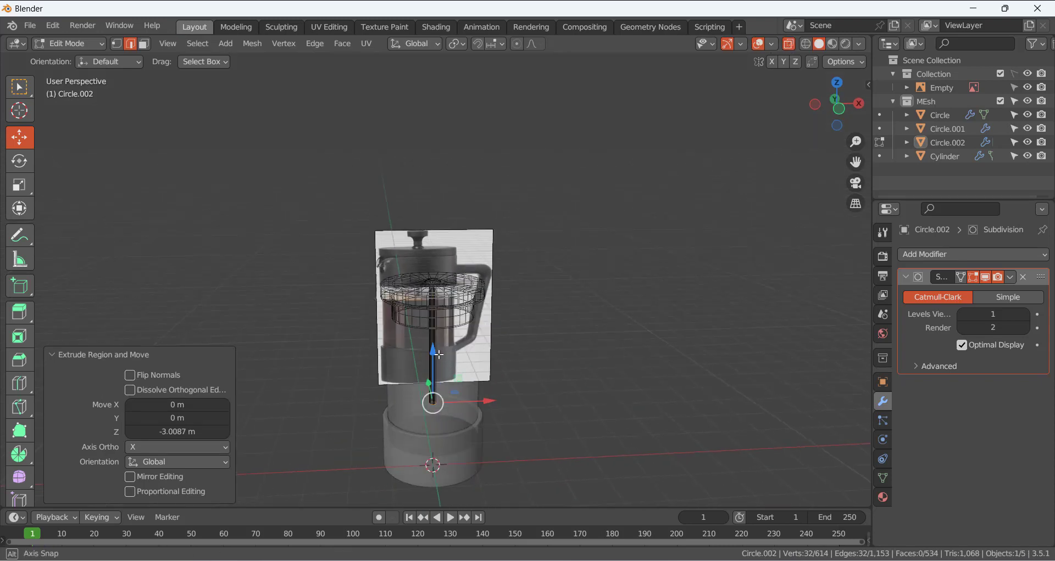
pyautogui.scroll(1, 438, 353)
pyautogui.moveTo(432, 378); pyautogui.dragTo(431, 434)
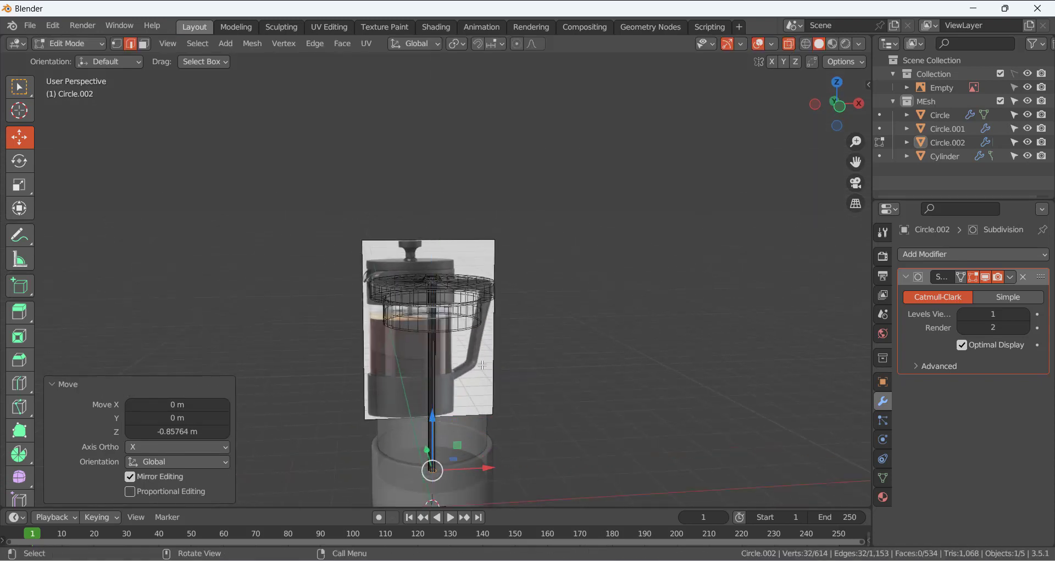
pyautogui.moveTo(432, 435); pyautogui.dragTo(440, 393, button='middle')
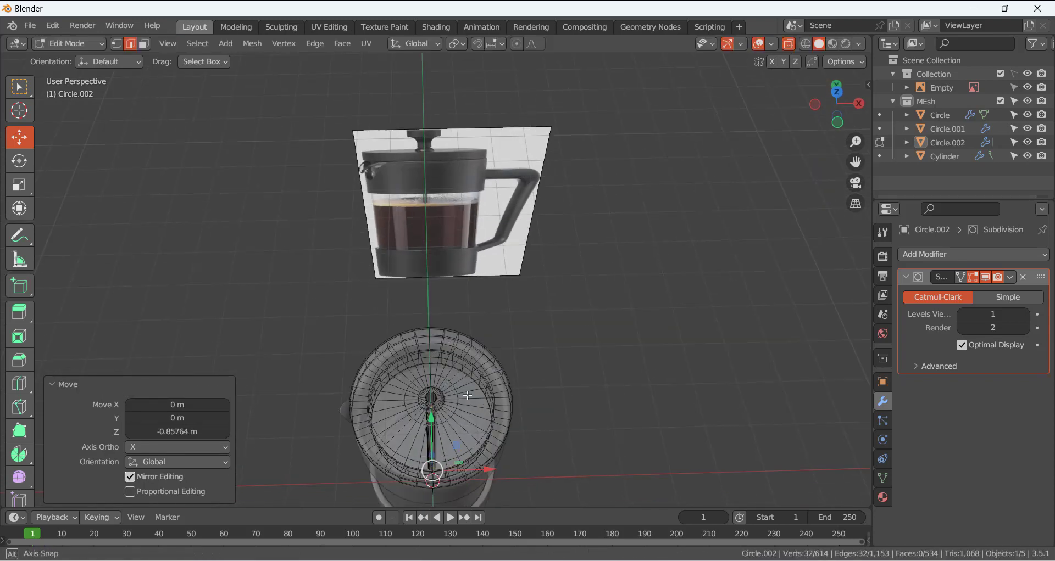
pyautogui.click(789, 46)
pyautogui.press('Tab')
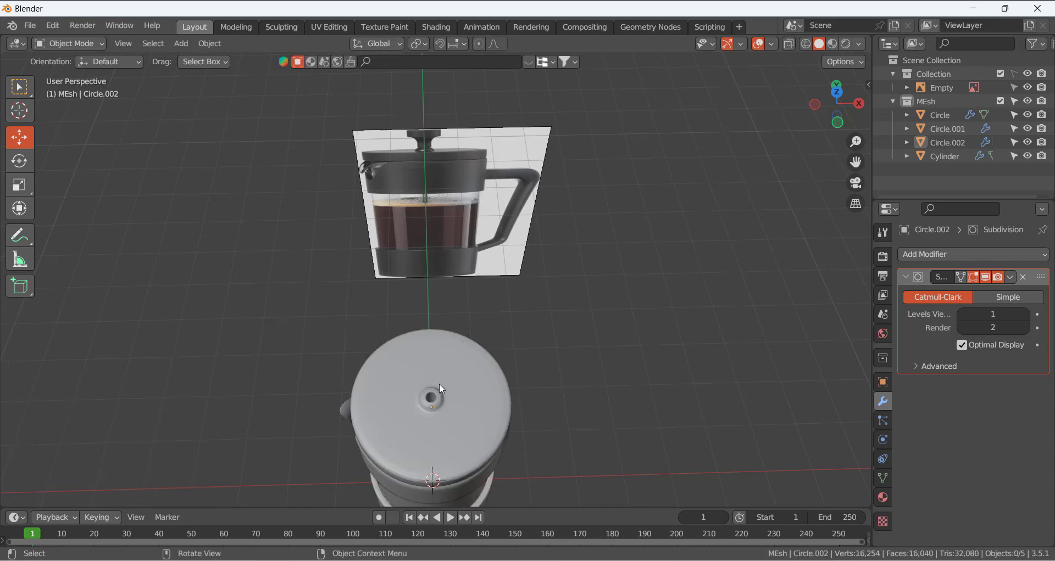
# Enter Edit Mode on the lid object and select all linked geometry of the central tube
pyautogui.press('Tab')
pyautogui.moveTo(442, 389); pyautogui.dragTo(446, 347, button='middle')
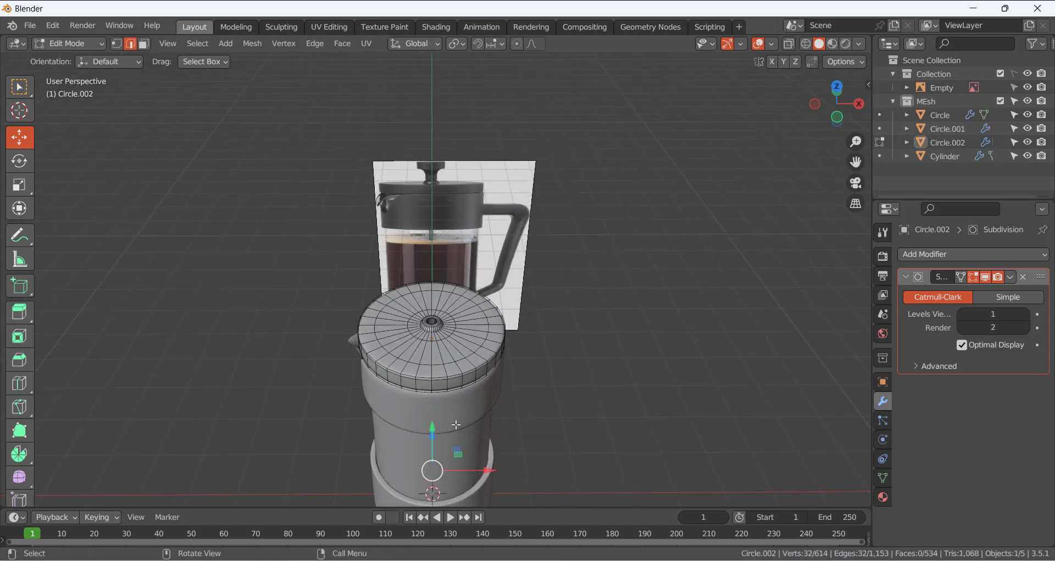
pyautogui.scroll(1, 456, 425)
pyautogui.moveTo(456, 425); pyautogui.dragTo(446, 363, button='middle')
pyautogui.scroll(-2, 460, 423)
pyautogui.moveTo(449, 407); pyautogui.dragTo(441, 432, button='middle')
pyautogui.press('l')
pyautogui.moveTo(464, 324); pyautogui.dragTo(448, 390, button='middle')
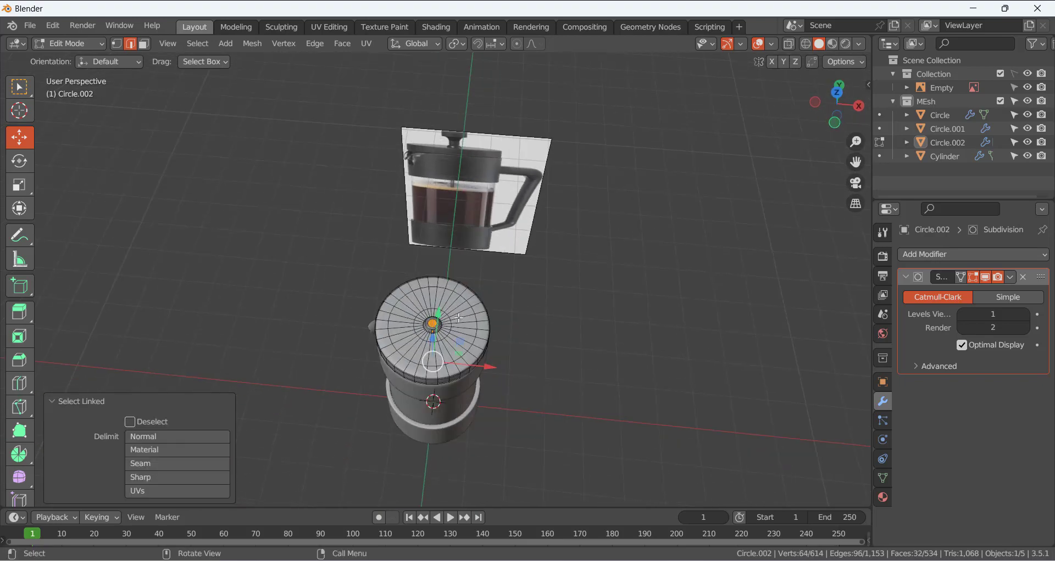
pyautogui.scroll(4, 446, 396)
pyautogui.scroll(-1, 446, 396)
pyautogui.moveTo(436, 350); pyautogui.dragTo(437, 308, button='middle')
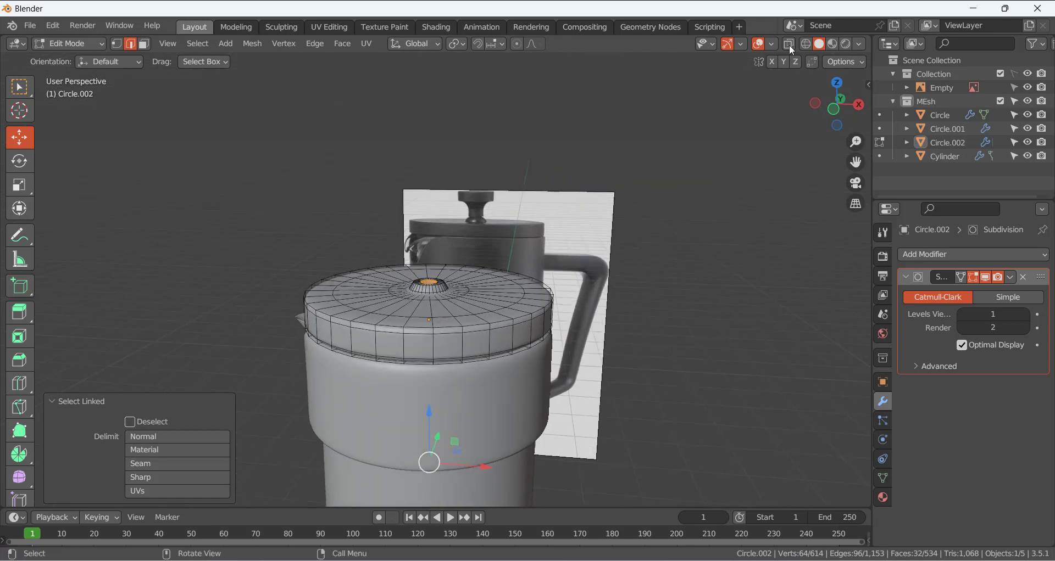
# With X-ray on, reselect the tube's linked geometry, separate it into its own object and return to Object Mode
pyautogui.click(788, 44)
pyautogui.click(630, 422)
pyautogui.moveTo(477, 448); pyautogui.dragTo(466, 417, button='middle')
pyautogui.click(431, 411)
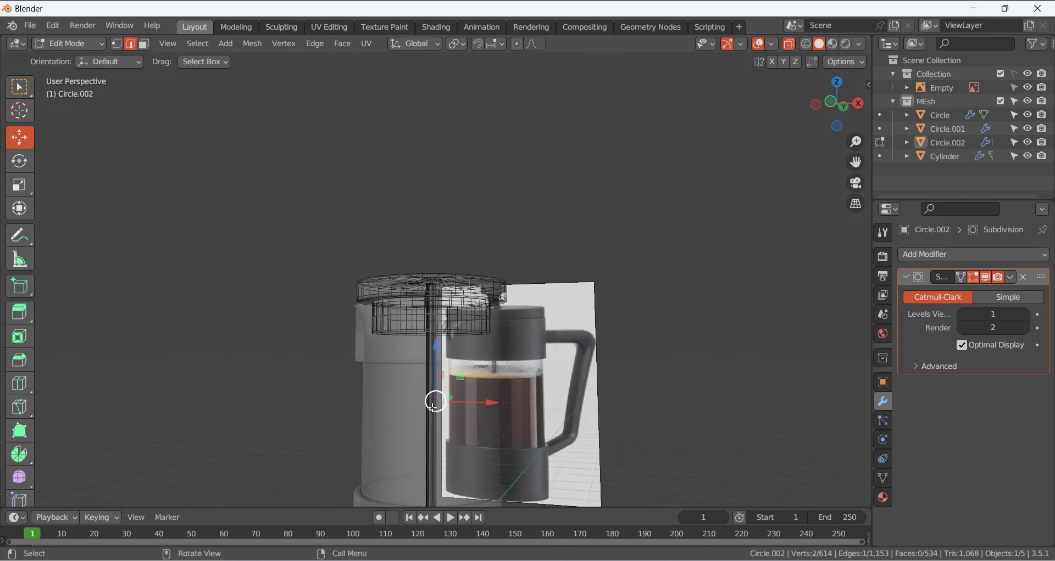
pyautogui.hotkey('ctrl', 'l')
pyautogui.moveTo(434, 405); pyautogui.dragTo(430, 316, button='middle')
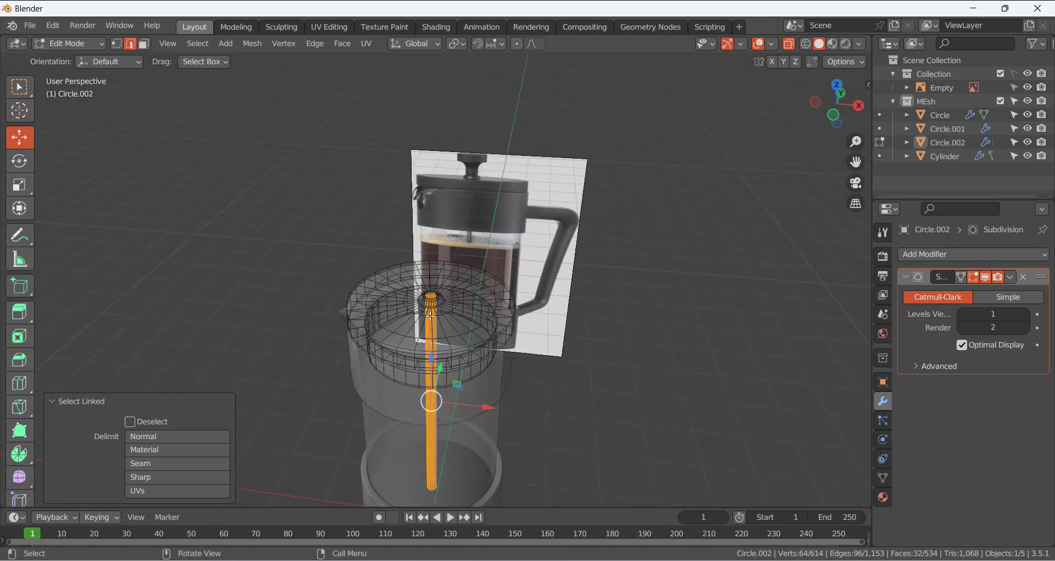
pyautogui.press('p')
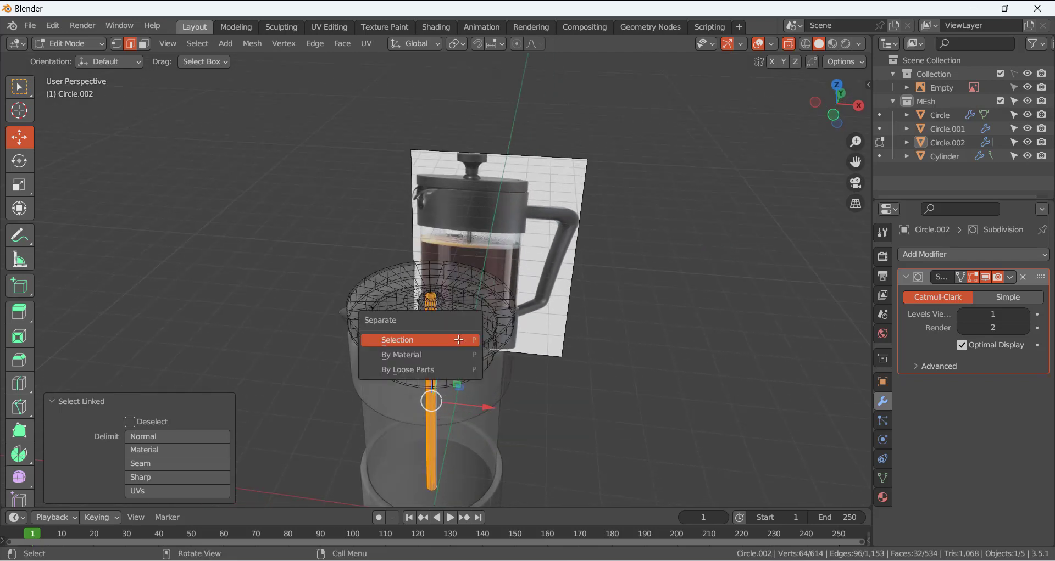
pyautogui.click(458, 340)
pyautogui.press('Tab')
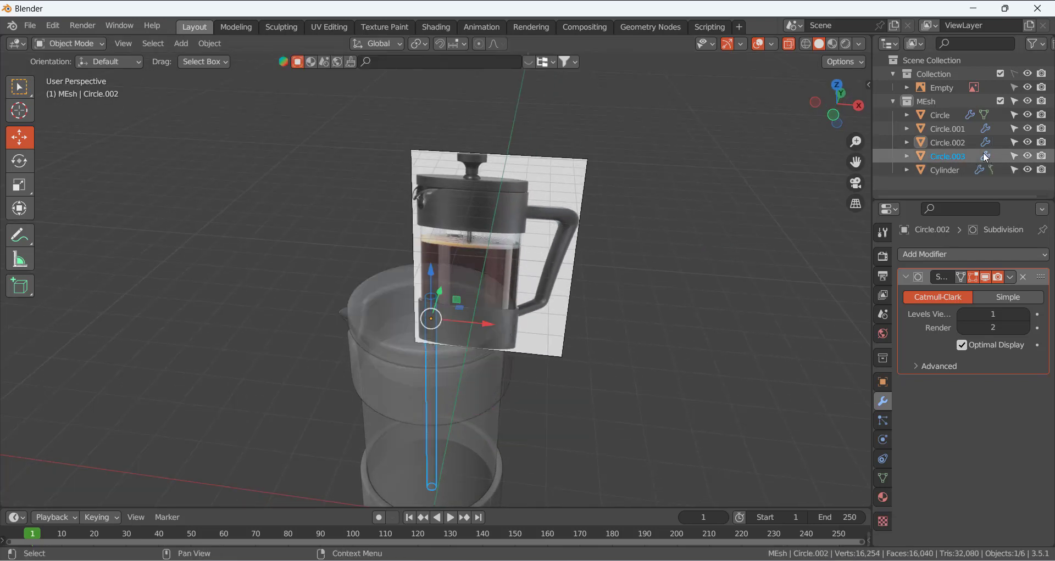
# In the separated tube's Edit Mode, select its top vertex loop and lower it about 0.034 m along Z in front view
pyautogui.click(966, 158)
pyautogui.press('Tab')
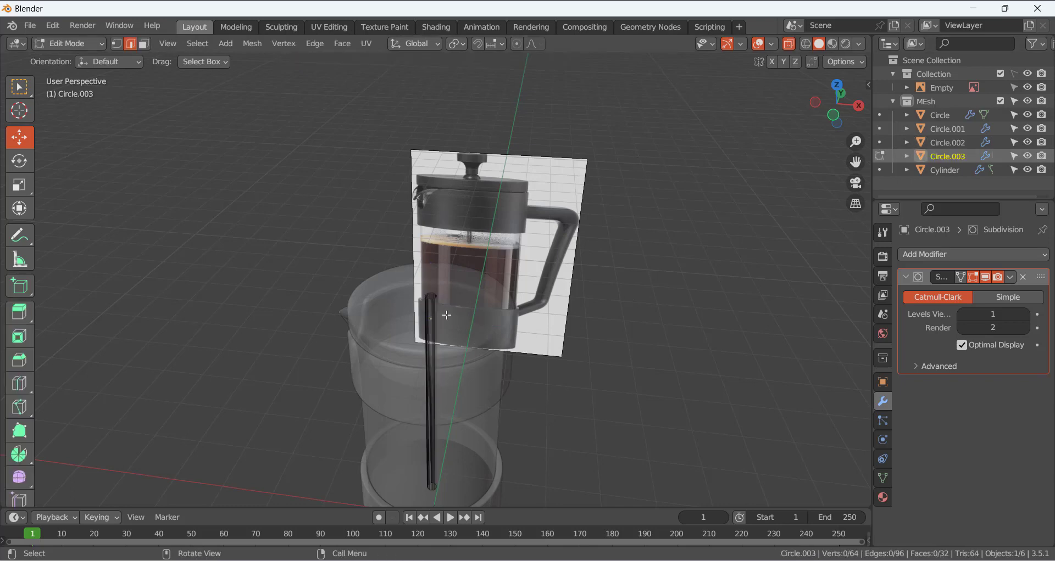
pyautogui.scroll(6, 442, 316)
pyautogui.scroll(-3, 442, 316)
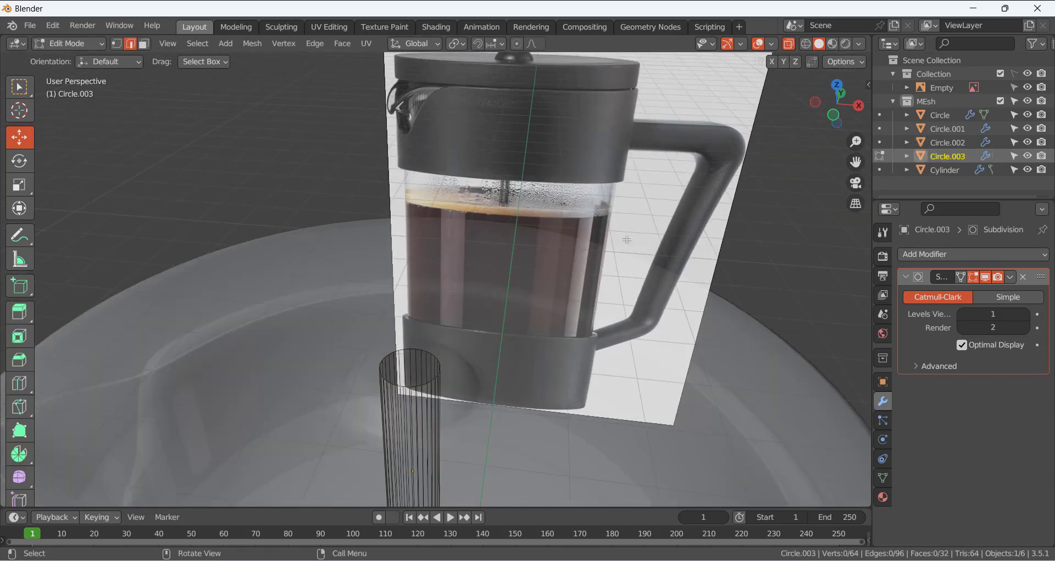
pyautogui.press('1')
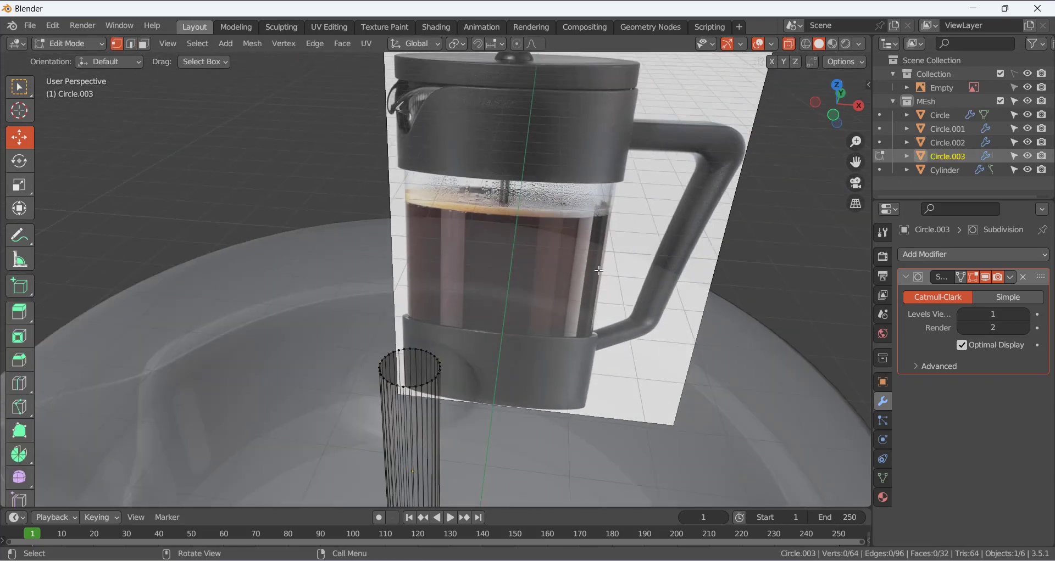
pyautogui.keyDown('alt'); pyautogui.click(417, 349); pyautogui.keyUp('alt')
pyautogui.scroll(-4, 495, 340)
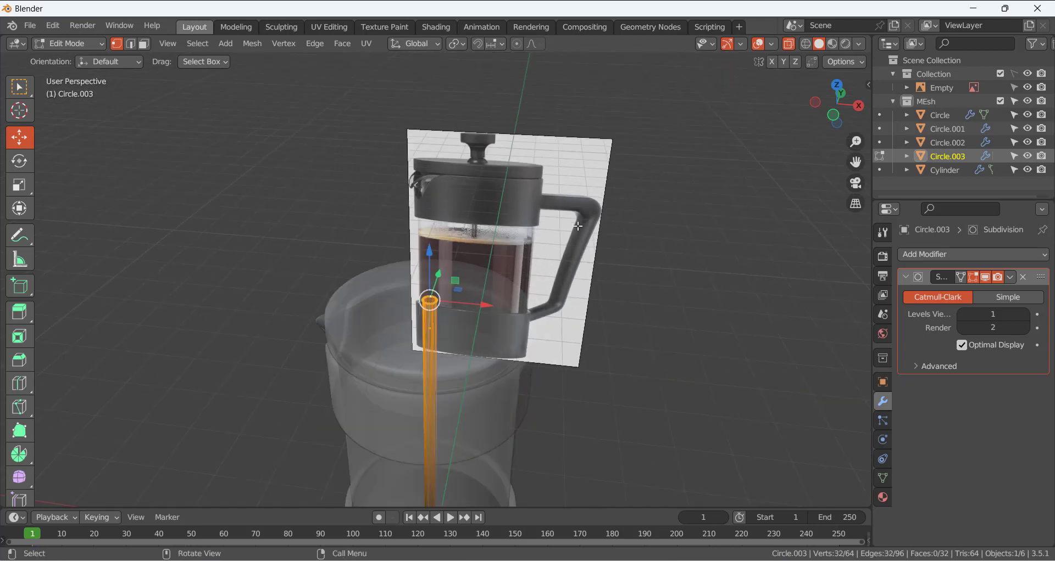
pyautogui.press('KP_1')
pyautogui.scroll(8, 427, 337)
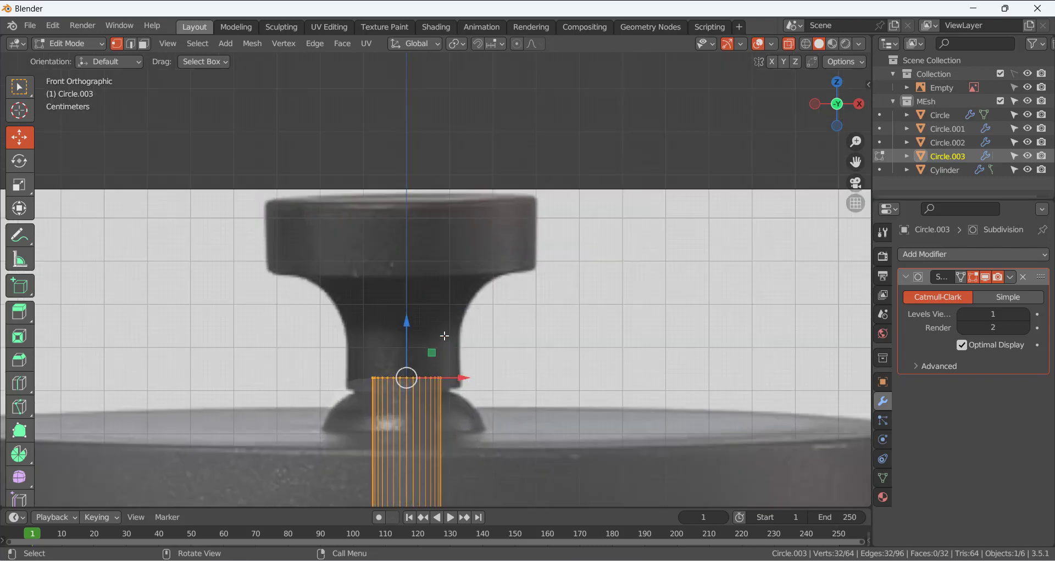
pyautogui.moveTo(406, 323); pyautogui.dragTo(407, 344)
# Extrude the tube's top loop in place and scale it outward by about 1.79 to the knob stem's width
pyautogui.press('e')
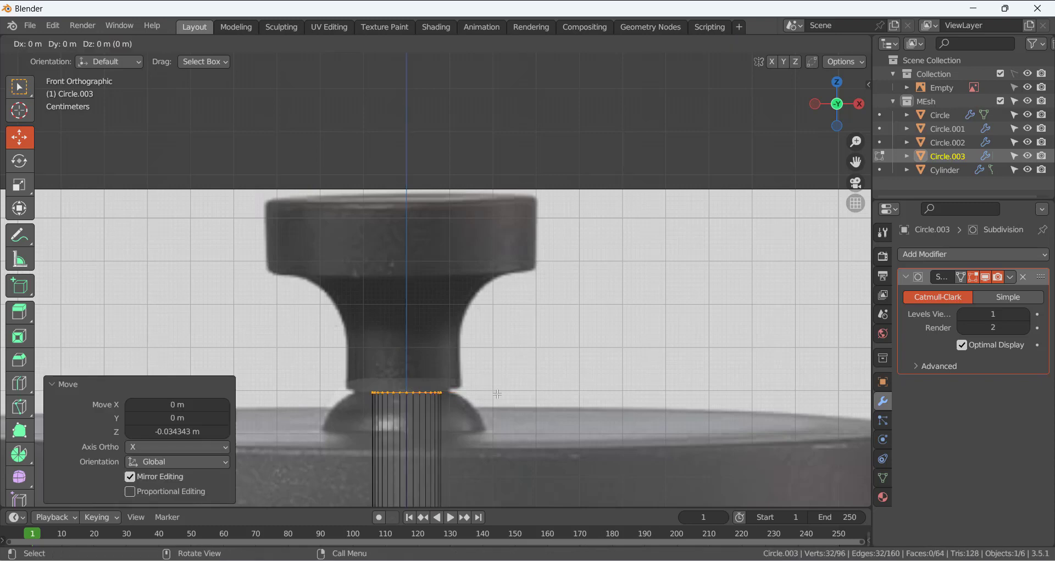
pyautogui.press('s')
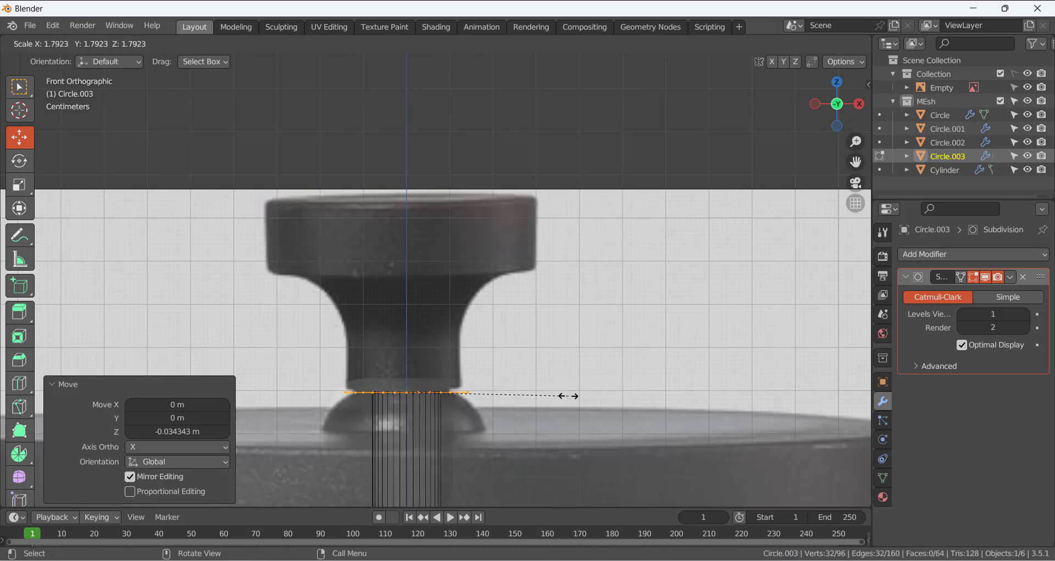
pyautogui.click(569, 396)
# Extrude the widened loop upward along Z twice, about 0.135 m each time, to reach the underside of the knob's cap
pyautogui.press('e')
pyautogui.press('z')
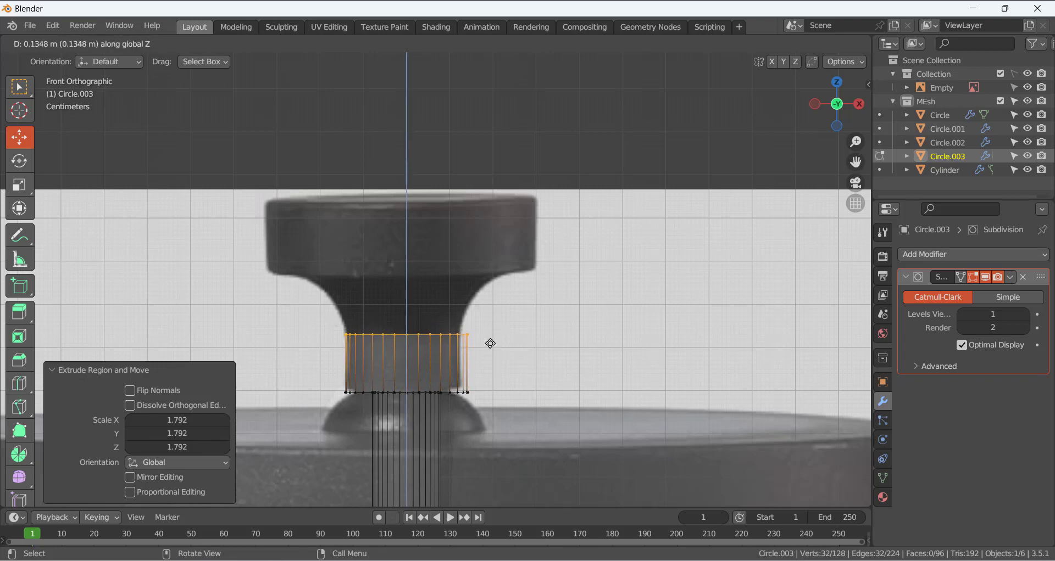
pyautogui.click(491, 343)
pyautogui.press('e')
pyautogui.press('z')
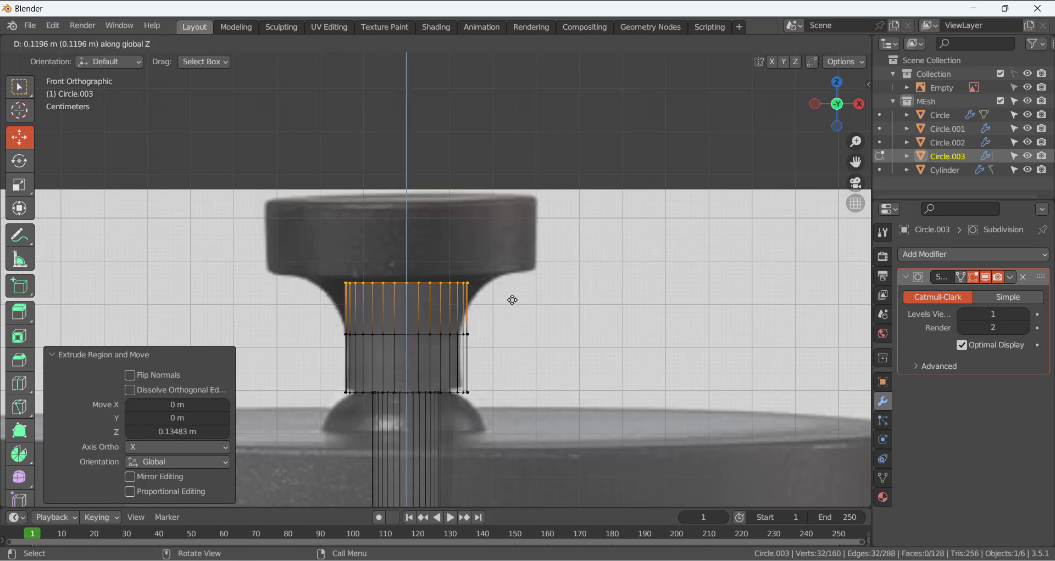
pyautogui.click(511, 294)
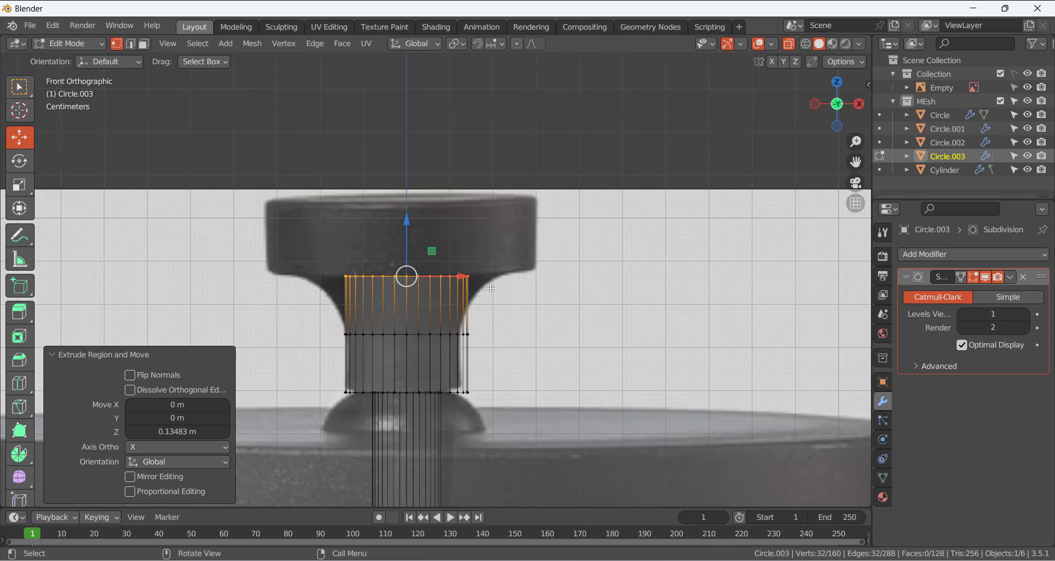
pyautogui.hotkey('ctrl', 'b')
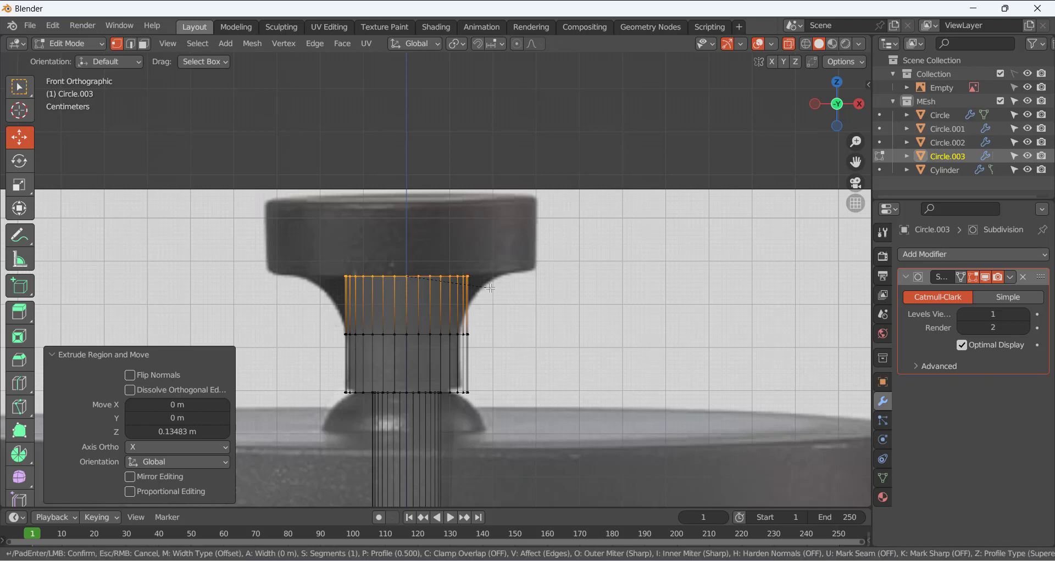
pyautogui.rightClick(636, 304)
pyautogui.moveTo(504, 299); pyautogui.dragTo(476, 301, button='middle')
pyautogui.scroll(3, 461, 301)
pyautogui.press('2')
pyautogui.hotkey('ctrl', 'b')
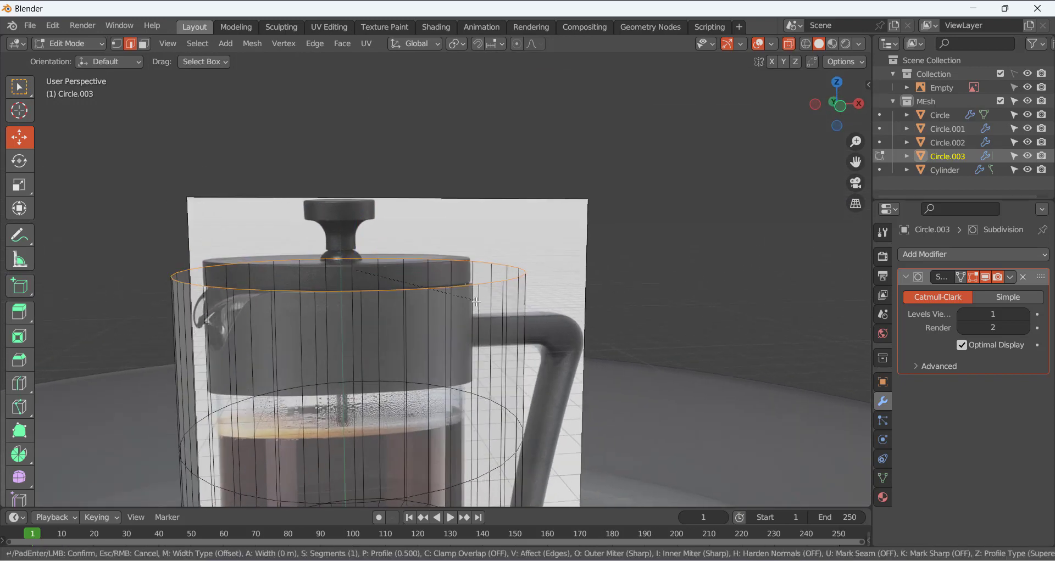
pyautogui.rightClick(579, 310)
pyautogui.moveTo(467, 287); pyautogui.dragTo(526, 291, button='middle')
pyautogui.press('KP_1')
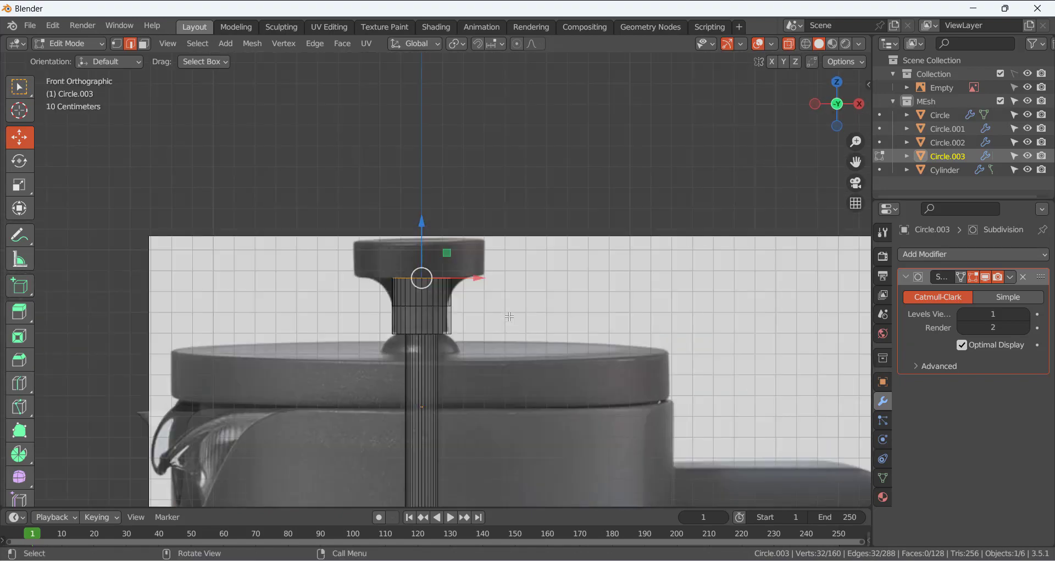
# Scale the stem's top edge loop by about 2.08 and raise it about 0.016 m along Z to flare the knob
pyautogui.scroll(4, 509, 317)
pyautogui.press('s')
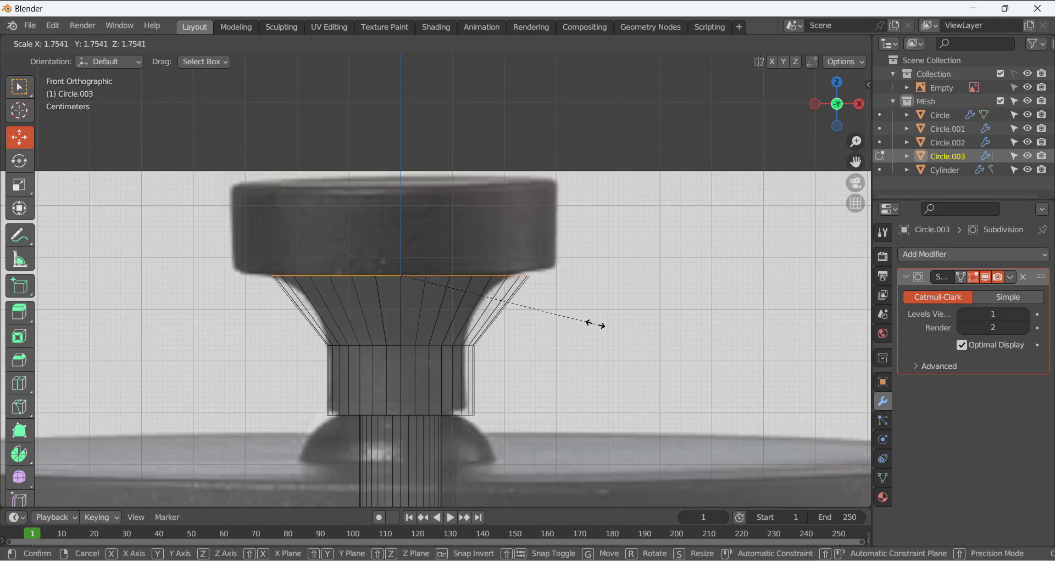
pyautogui.click(624, 319)
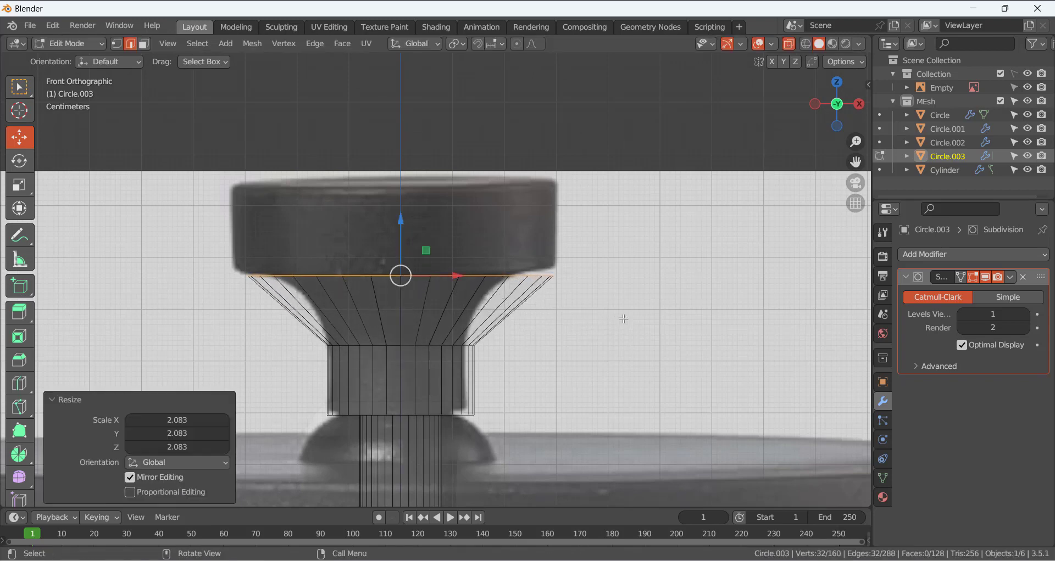
pyautogui.moveTo(401, 227); pyautogui.dragTo(402, 217)
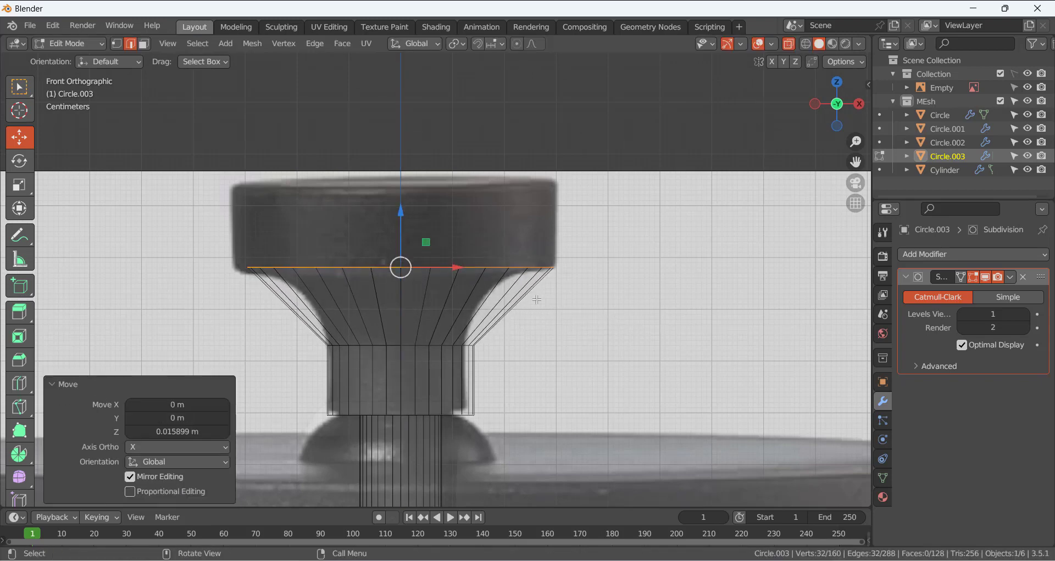
# Extrude the flared edge loop about 0.163 m upward along Z to form the side wall of the knob's cap
pyautogui.press('e')
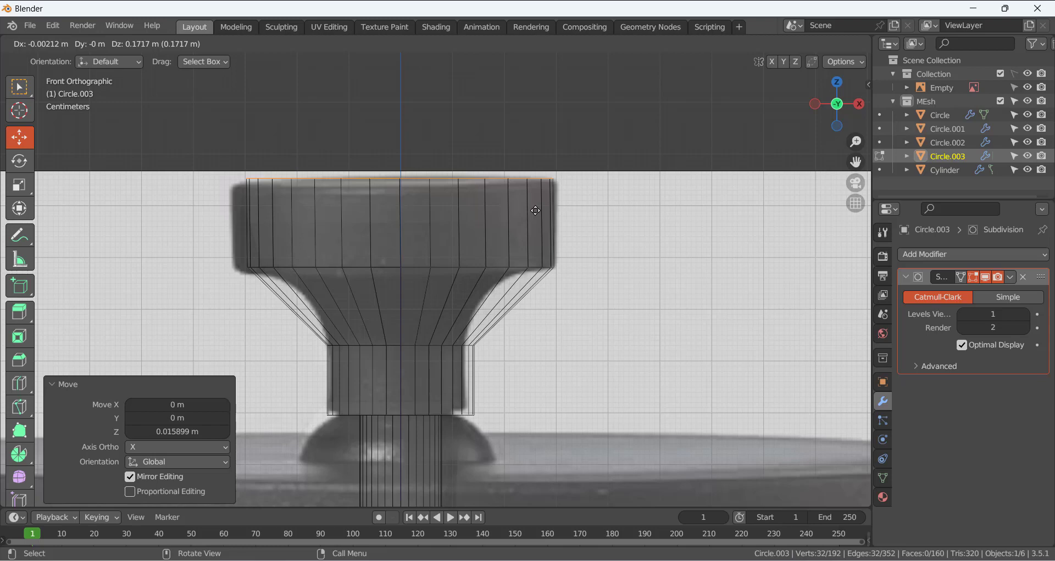
pyautogui.press('z')
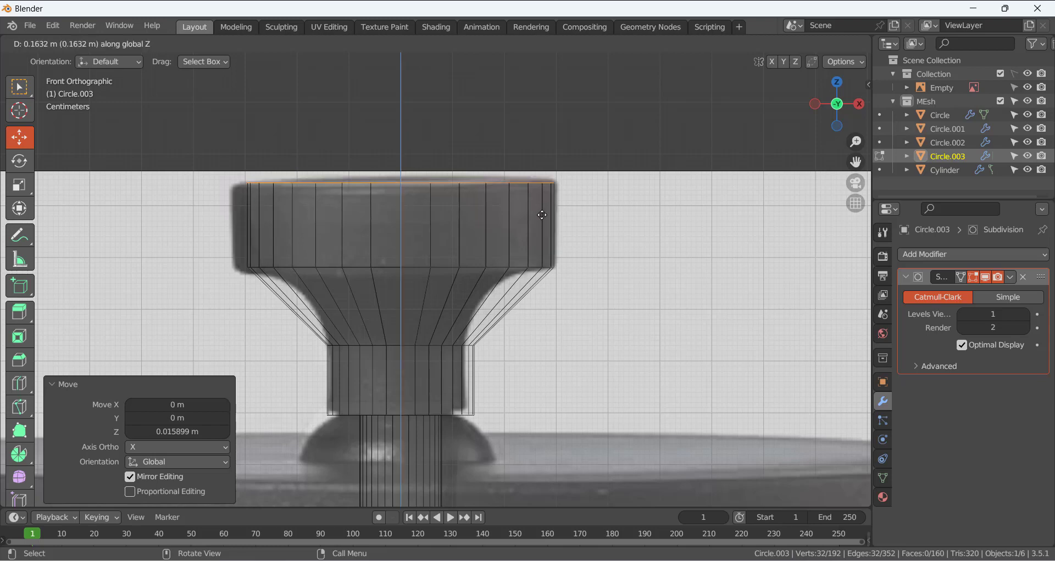
pyautogui.click(541, 215)
# Extrude the cap's top loop inward by scaling it down, and raise the new loop about 0.011 m along Z
pyautogui.press('e')
pyautogui.press('s')
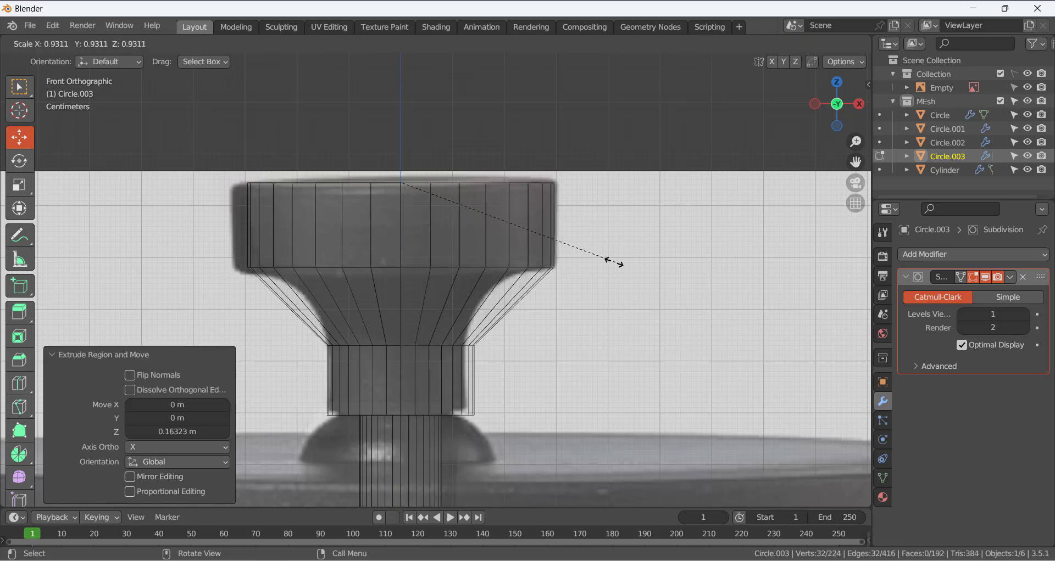
pyautogui.click(569, 262)
pyautogui.moveTo(405, 139); pyautogui.dragTo(405, 131)
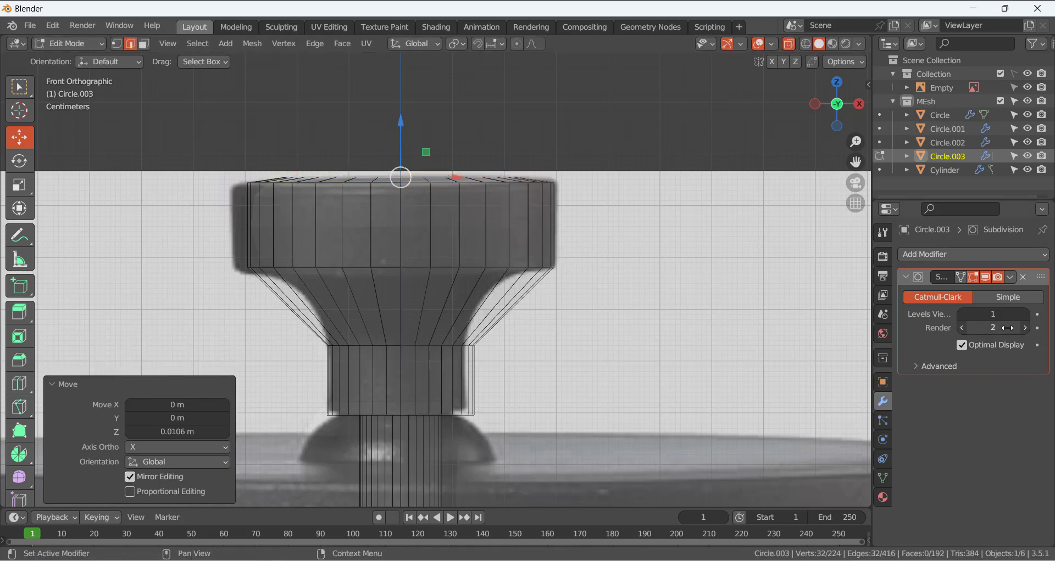
# Set the Subdivision viewport level to 2 and, with X-ray off, add a loop cut on the knob's flare at a factor of about -0.44
pyautogui.click(1024, 314)
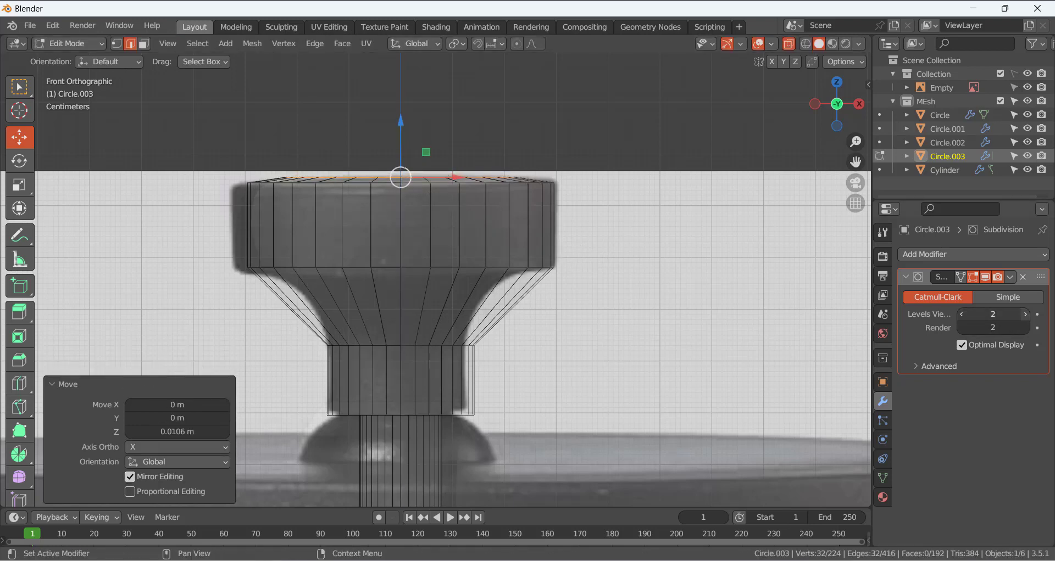
pyautogui.click(789, 44)
pyautogui.hotkey('ctrl', 'r')
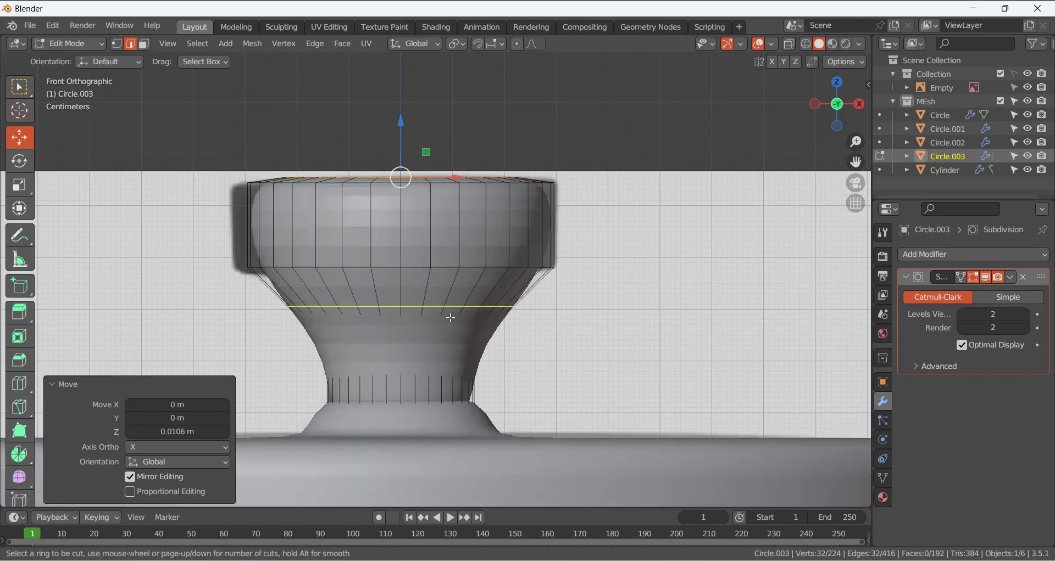
pyautogui.click(447, 314)
pyautogui.click(444, 292)
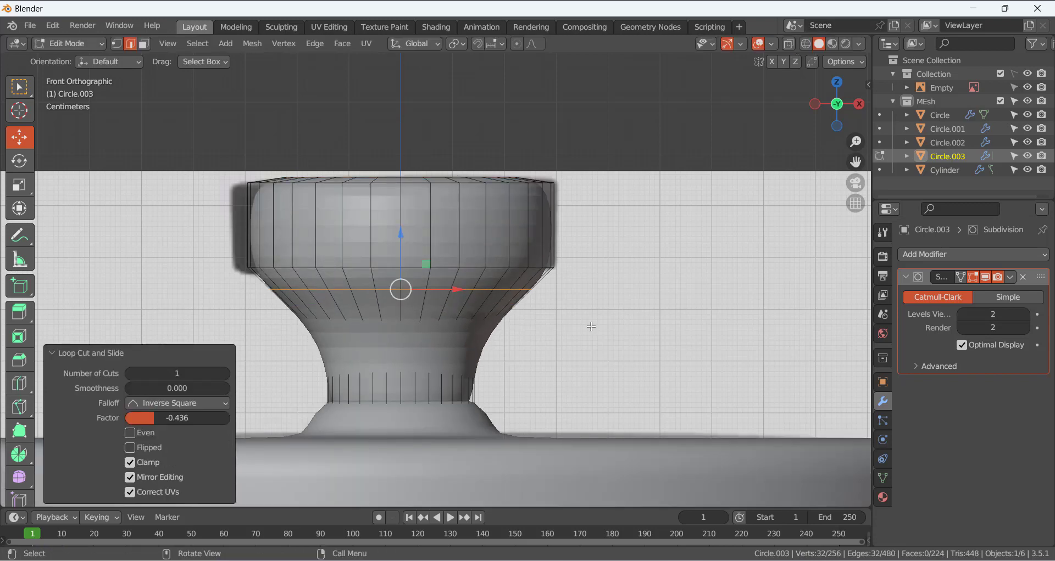
# Turn X-ray on and scale the new flare loop to about 0.71 to follow the reference curve
pyautogui.click(789, 44)
pyautogui.press('s')
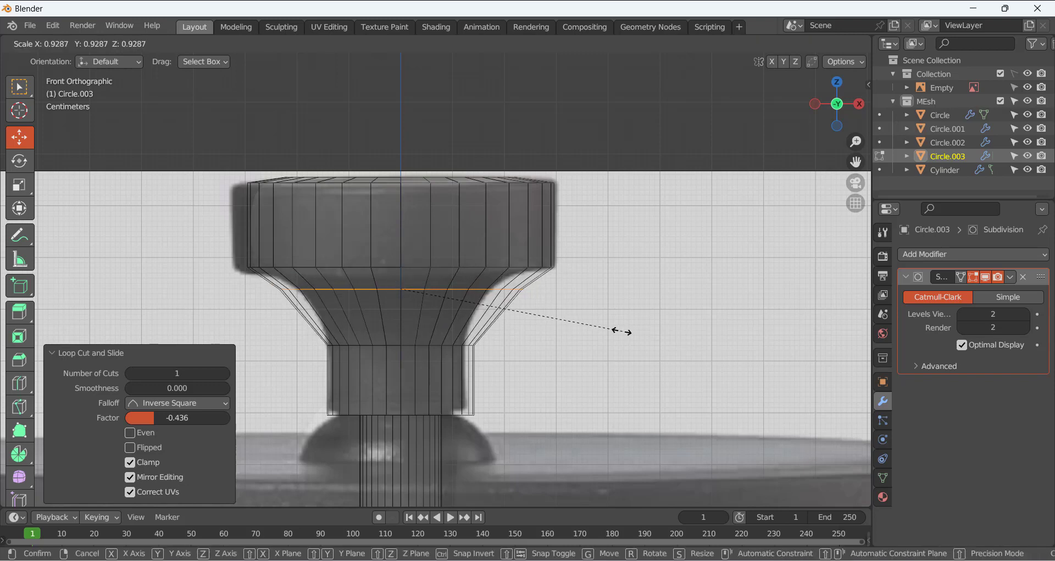
pyautogui.click(572, 316)
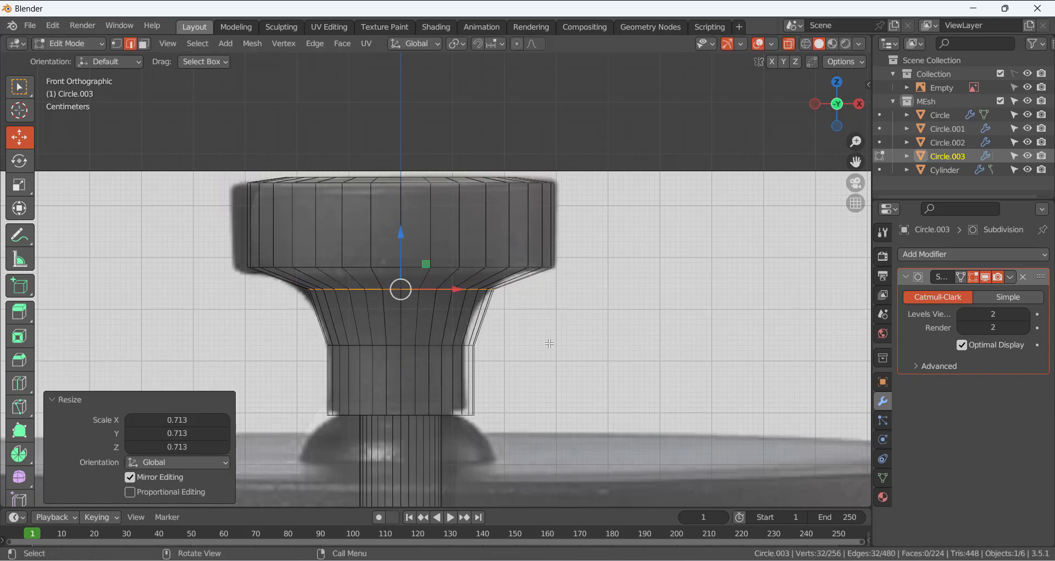
# Add a centred loop cut in the lower part of the knob's flare and scale it to about 0.905
pyautogui.press('g')
pyautogui.press('g')
pyautogui.click(486, 325)
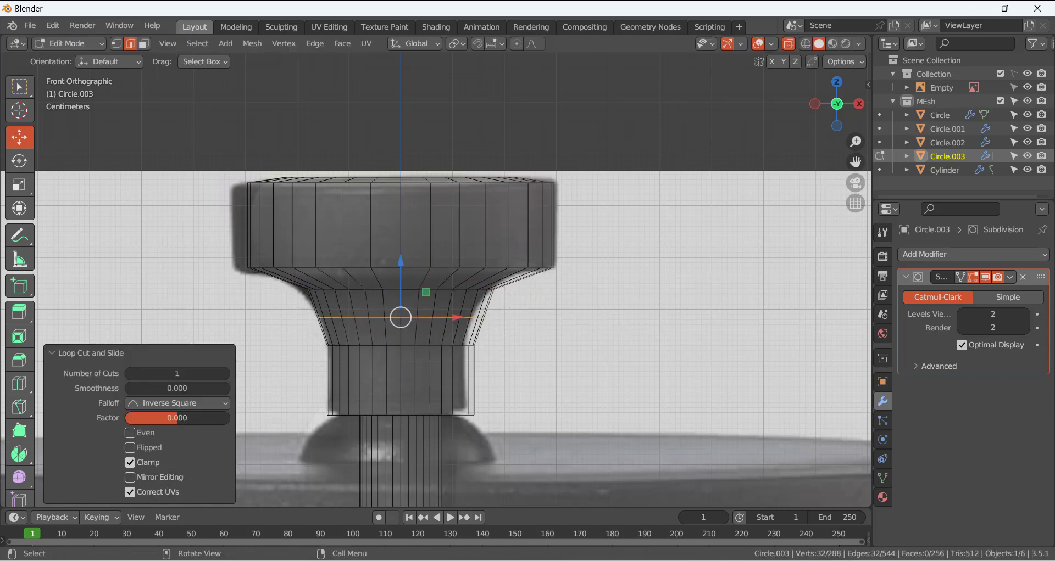
pyautogui.press('s')
pyautogui.click(572, 346)
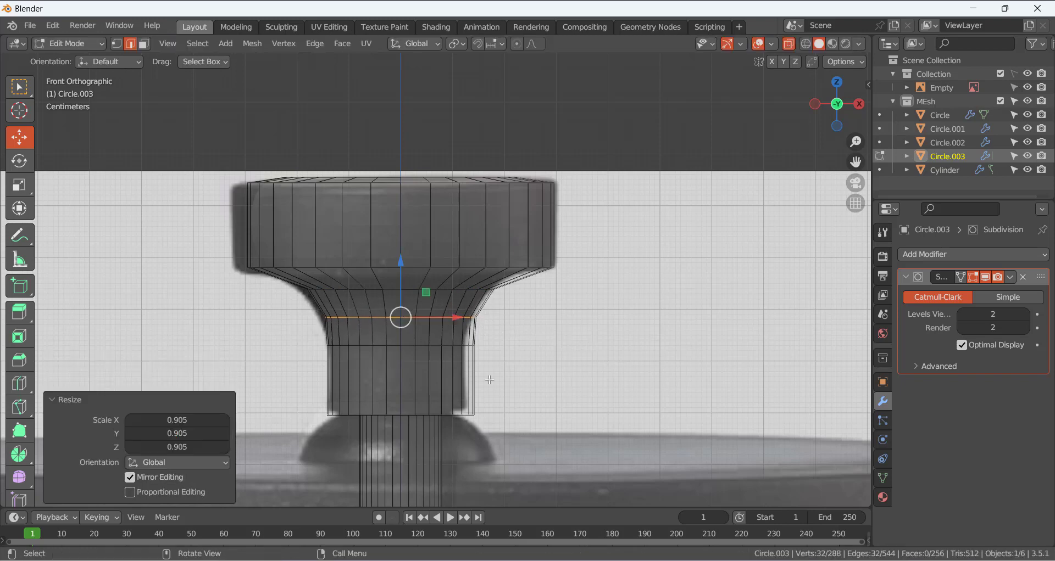
# Add supporting loop cuts near the stem's bottom edge and near the cap's top and bottom edges, at factors of about -0.805 and 0.667
pyautogui.hotkey('ctrl', 'r')
pyautogui.click(445, 381)
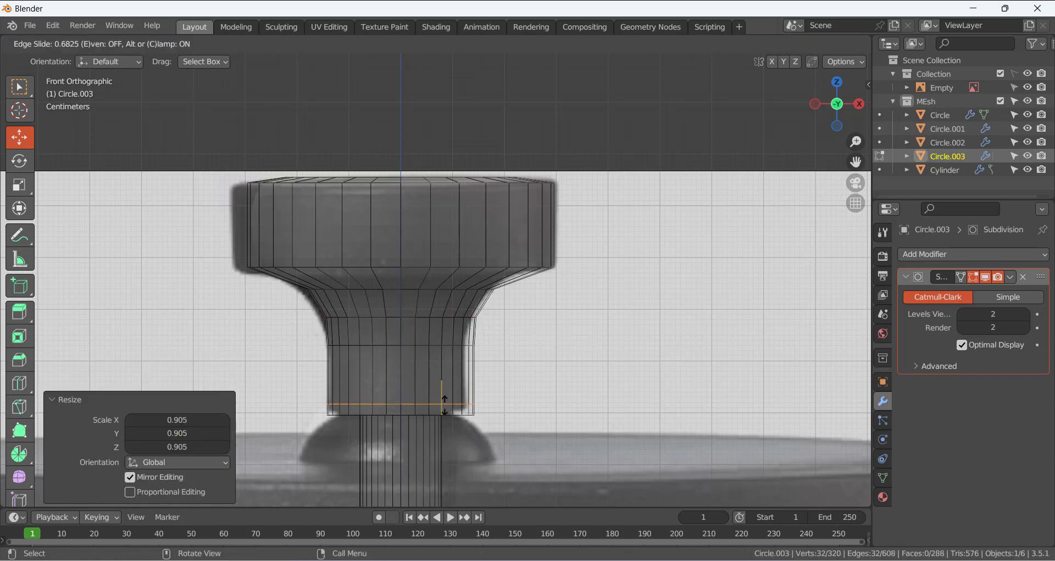
pyautogui.click(445, 403)
pyautogui.hotkey('alt', 'a')
pyautogui.hotkey('ctrl', 'r')
pyautogui.click(432, 226)
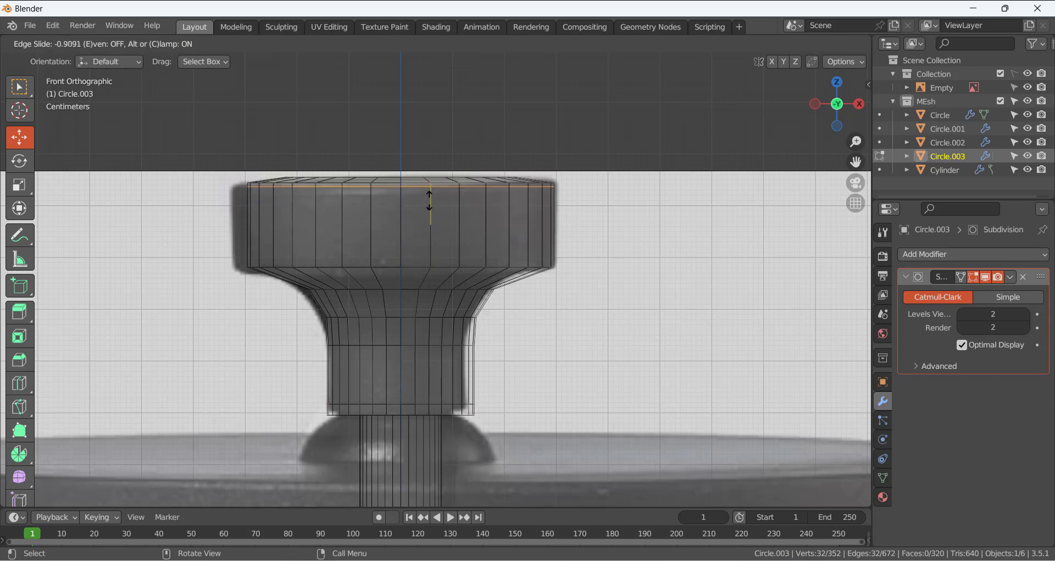
pyautogui.click(429, 210)
pyautogui.hotkey('ctrl', 'r')
pyautogui.click(489, 233)
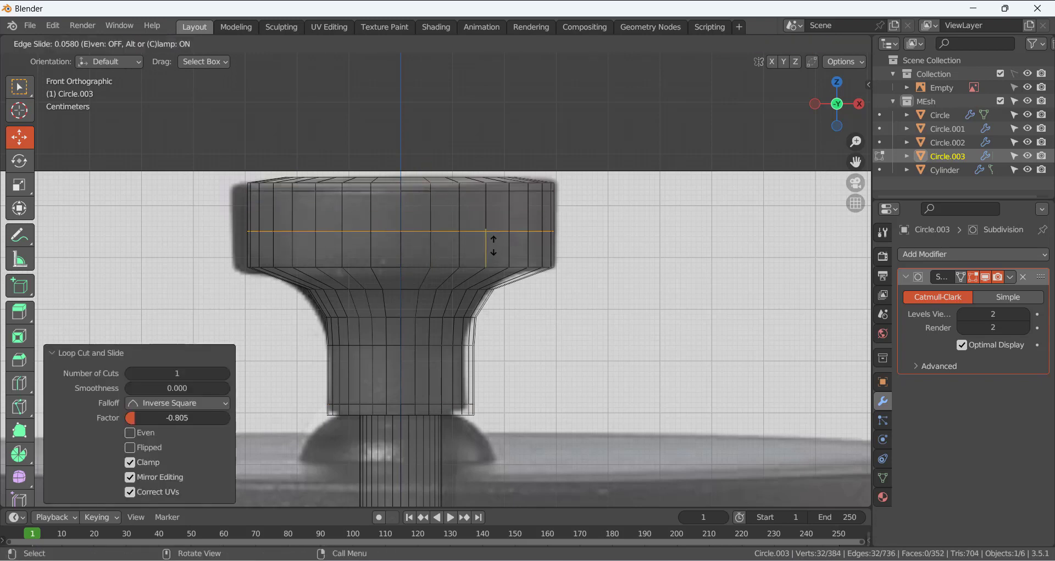
pyautogui.click(493, 265)
# Add one centred loop cut across the plunger rod
pyautogui.scroll(-2, 414, 419)
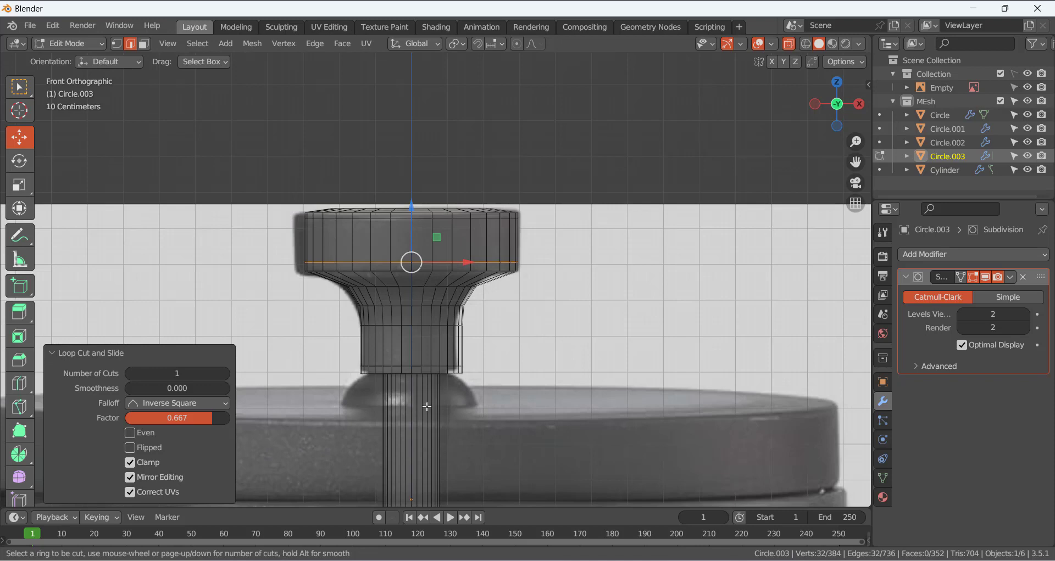
pyautogui.click(426, 406)
pyautogui.click(480, 384)
pyautogui.scroll(-5, 473, 380)
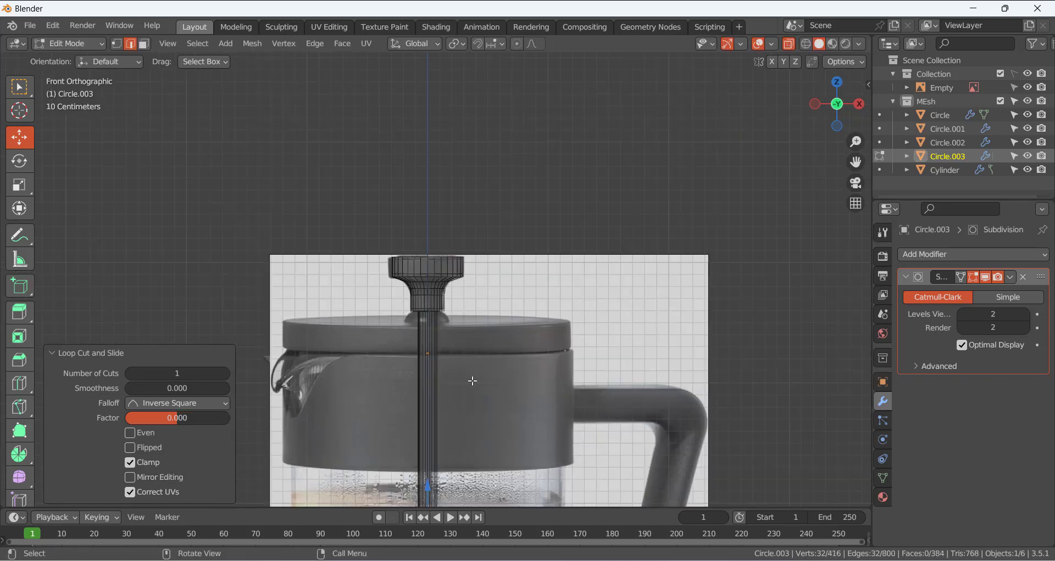
pyautogui.scroll(-4, 463, 403)
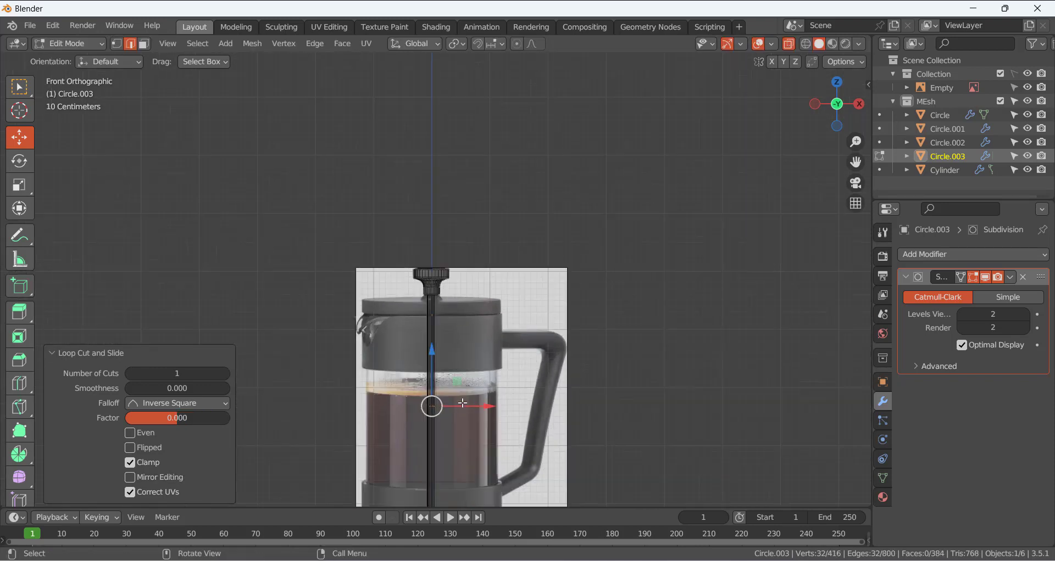
# Turn X-ray off and extrude the inner loop of the knob's cap inward, scaling it to about 0.787
pyautogui.click(788, 44)
pyautogui.moveTo(659, 136); pyautogui.dragTo(437, 306, button='middle')
pyautogui.scroll(2, 434, 307)
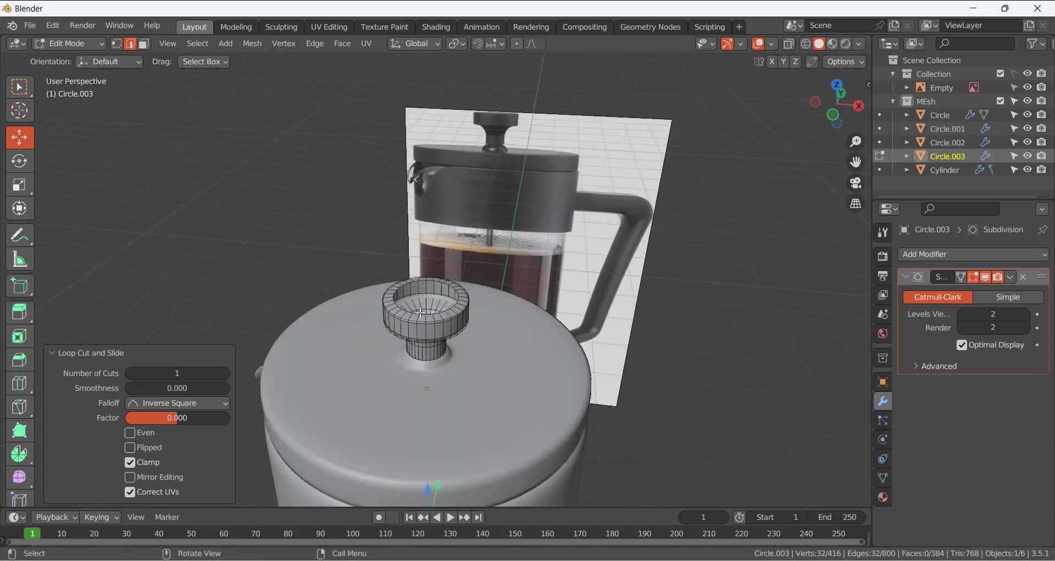
pyautogui.press('Tab')
pyautogui.scroll(3, 427, 309)
pyautogui.scroll(2, 427, 304)
pyautogui.press('Tab')
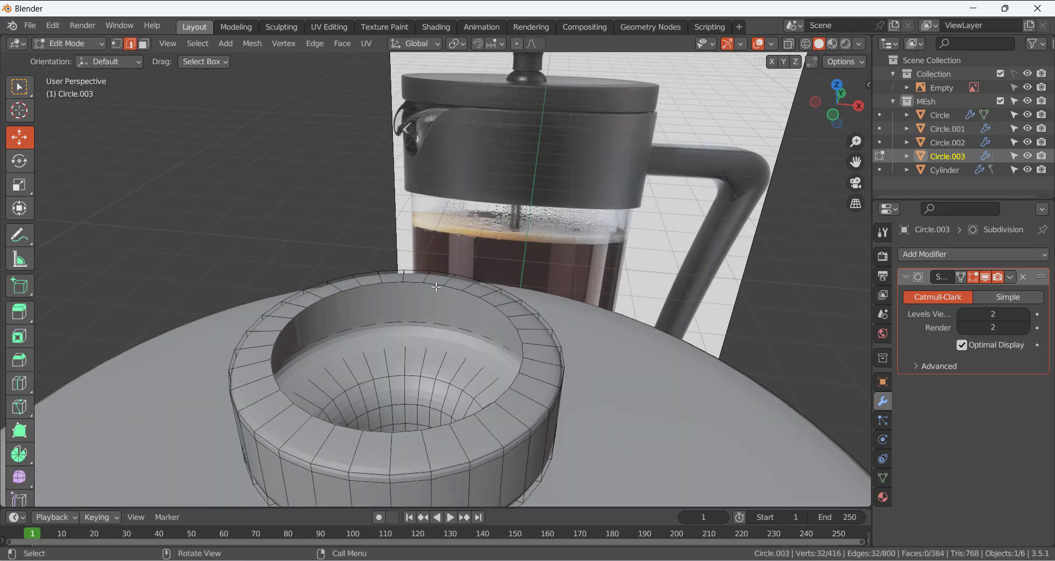
pyautogui.press('e')
pyautogui.press('Escape')
pyautogui.press('s')
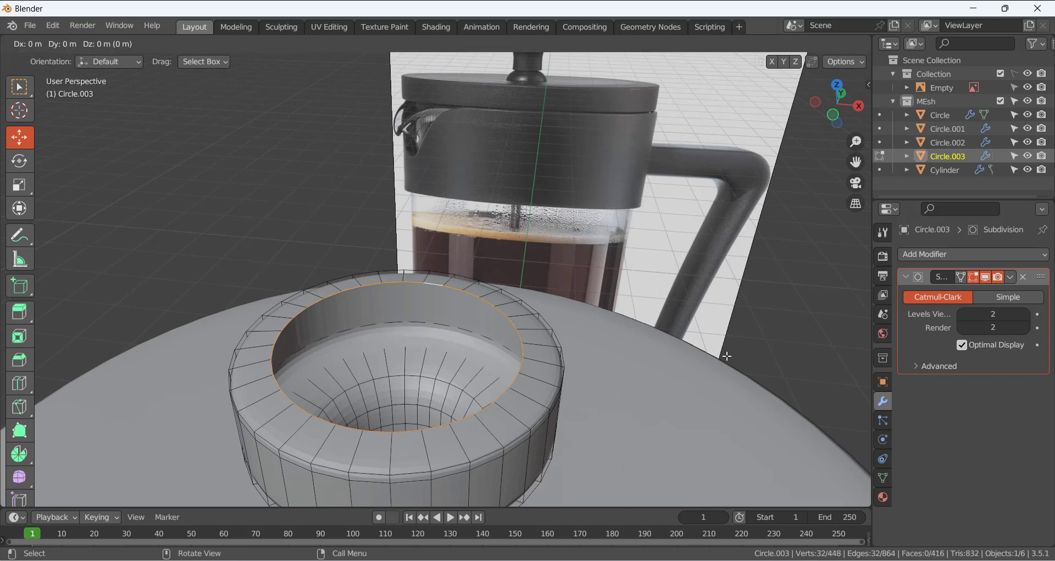
pyautogui.click(655, 364)
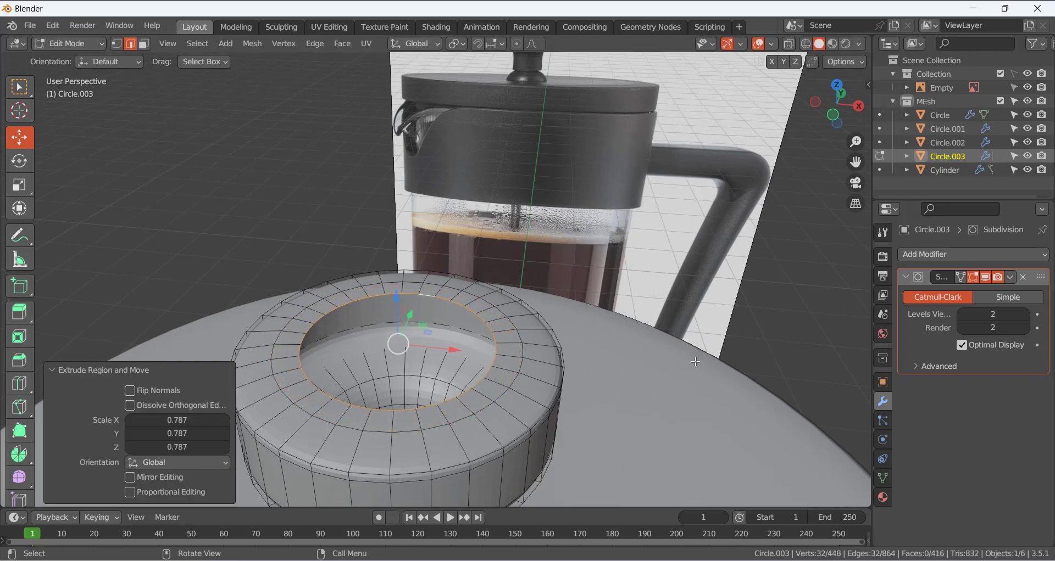
# Extrude the cap's inner loop again at a scale of about 0.616, close the hole with Grid Fill, and return to Object Mode
pyautogui.press('e')
pyautogui.press('Escape')
pyautogui.press('s')
pyautogui.click(581, 364)
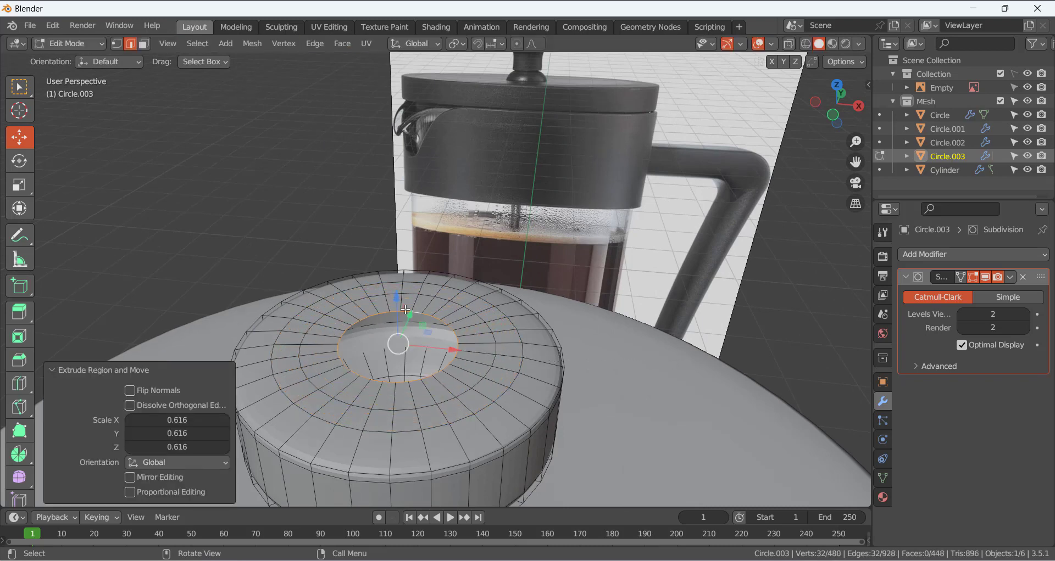
pyautogui.click(345, 45)
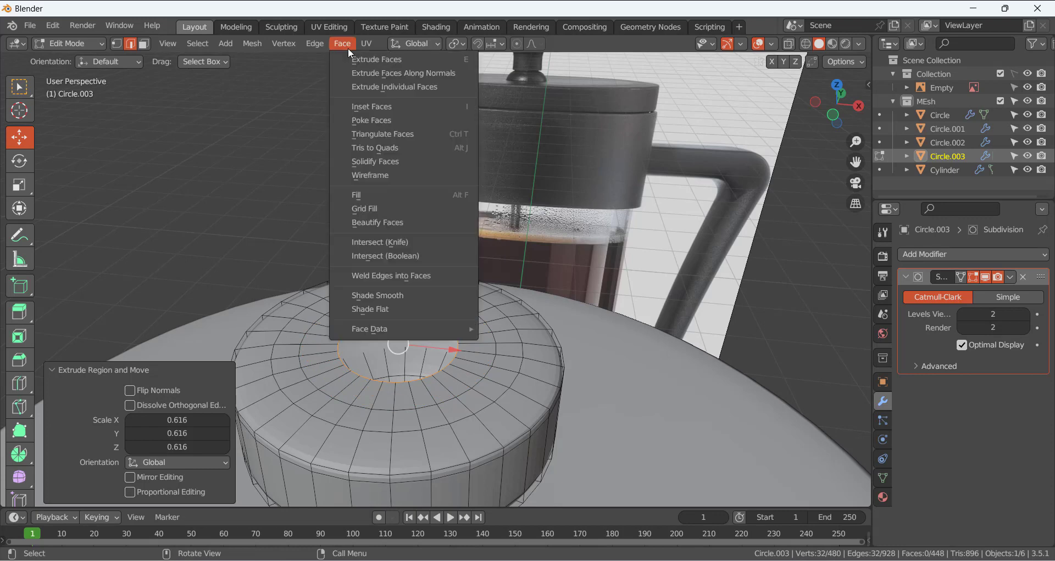
pyautogui.click(387, 209)
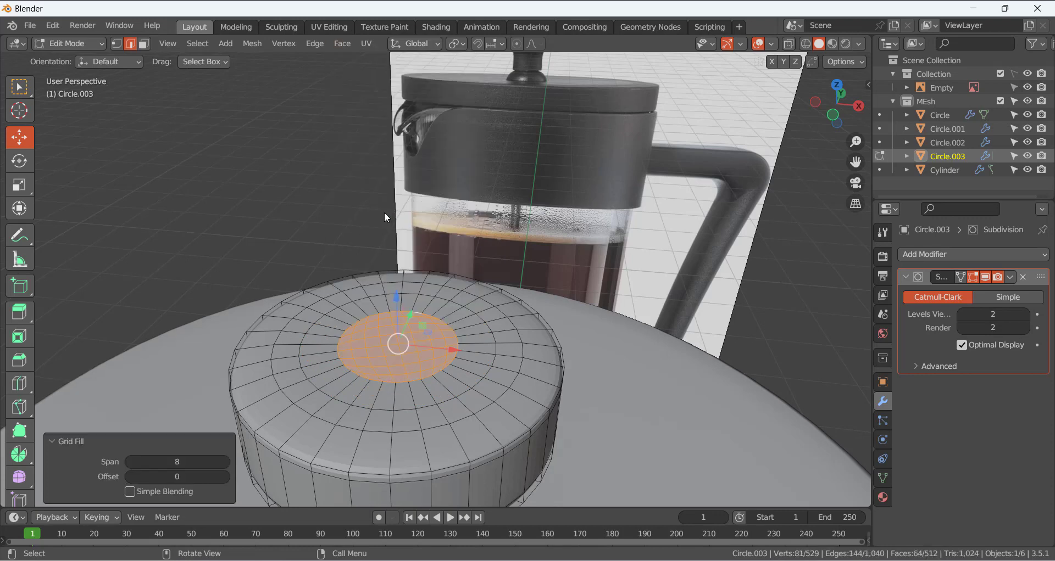
pyautogui.press('Tab')
# Deselect the knob and examine its smoothed shape and the whole press from above and from farther away
pyautogui.scroll(-4, 366, 233)
pyautogui.moveTo(365, 231); pyautogui.dragTo(374, 250, button='middle')
pyautogui.scroll(2, 375, 247)
pyautogui.click(499, 180)
pyautogui.scroll(-5, 483, 192)
pyautogui.moveTo(484, 196); pyautogui.dragTo(490, 284, button='middle')
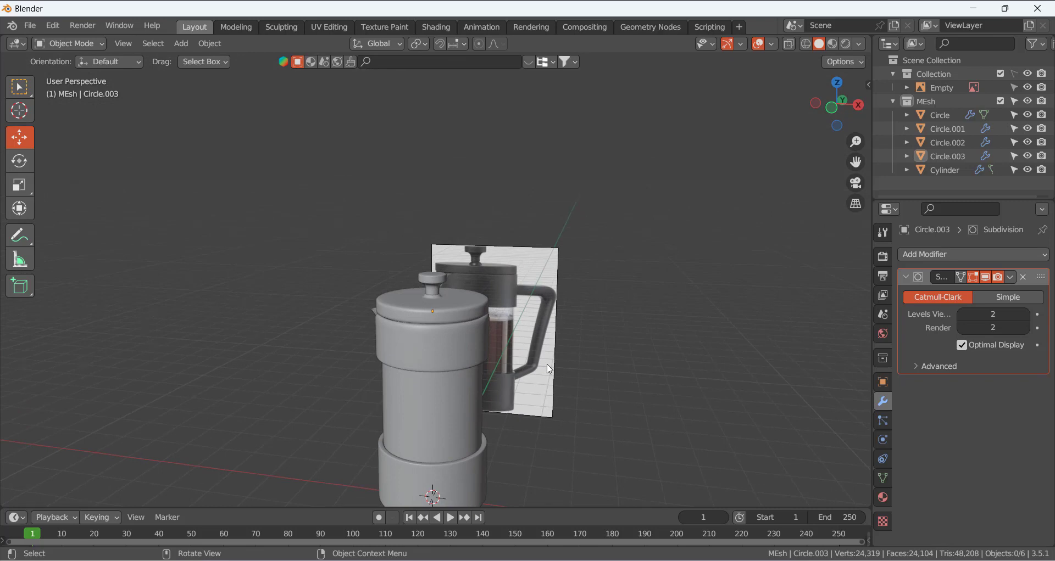
# In front view, add a mesh plane and rotate it 90° about the X axis
pyautogui.press('KP_1')
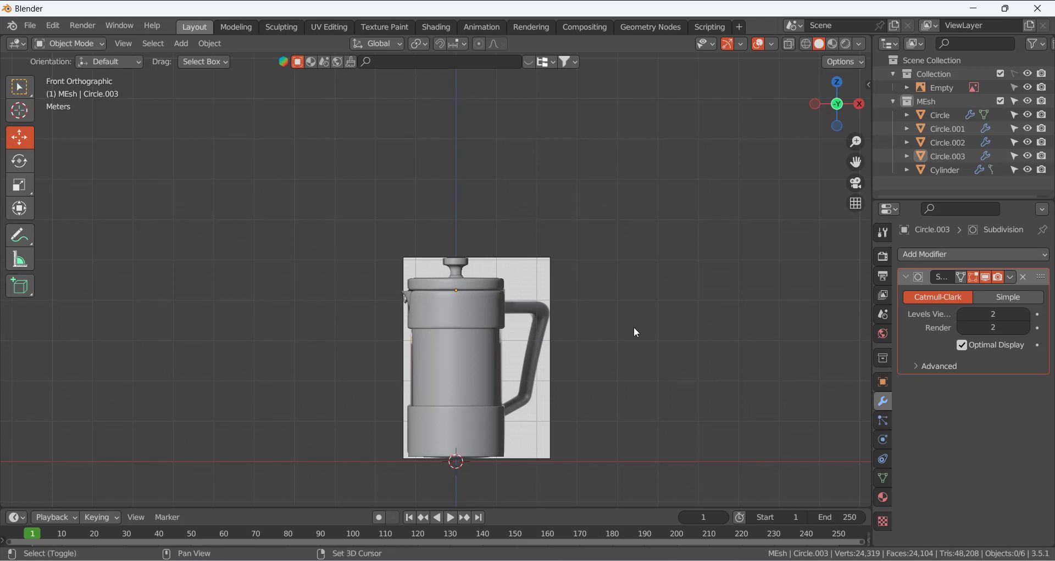
pyautogui.hotkey('shift', 'a')
pyautogui.moveTo(622, 284)
pyautogui.click(685, 283)
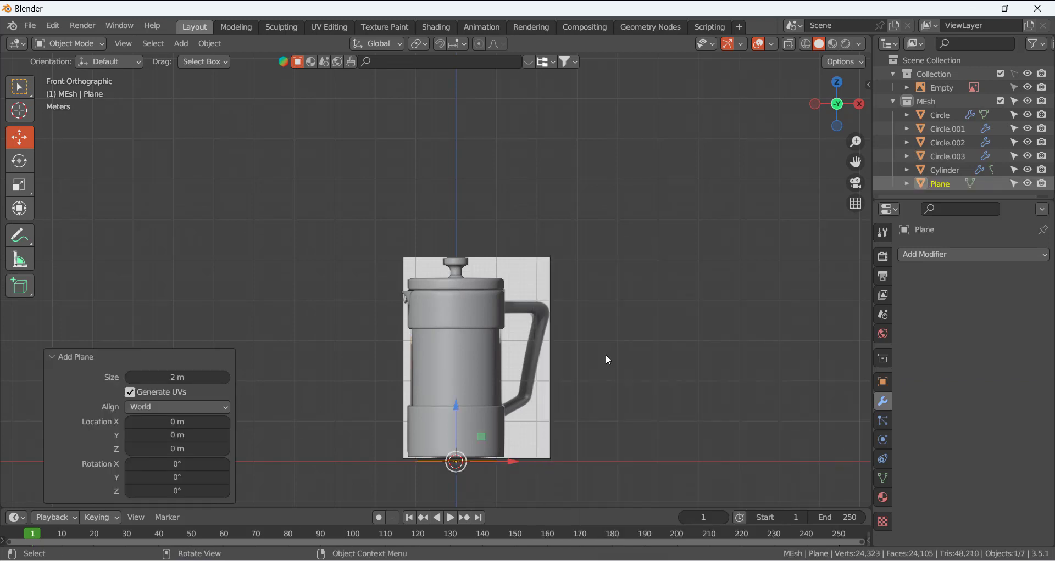
pyautogui.write('rx')
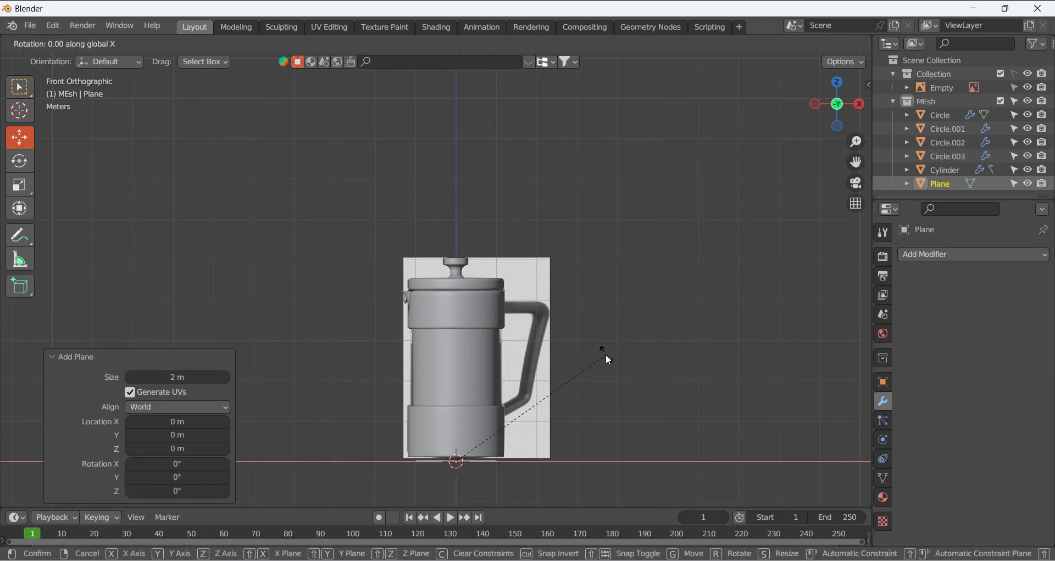
pyautogui.write('90')
pyautogui.press('Return')
# Scale the plane down and move it about 1.54 m in X and 3.85 m in Z onto the handle's upper arm
pyautogui.press('s')
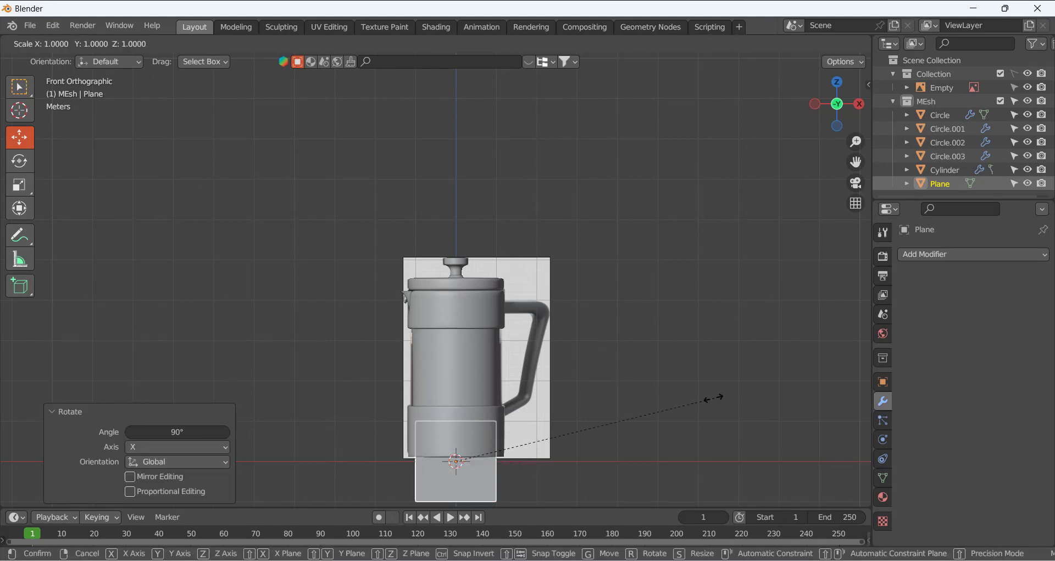
pyautogui.click(526, 422)
pyautogui.moveTo(457, 467); pyautogui.dragTo(520, 313)
pyautogui.scroll(5, 533, 317)
pyautogui.scroll(-2, 681, 359)
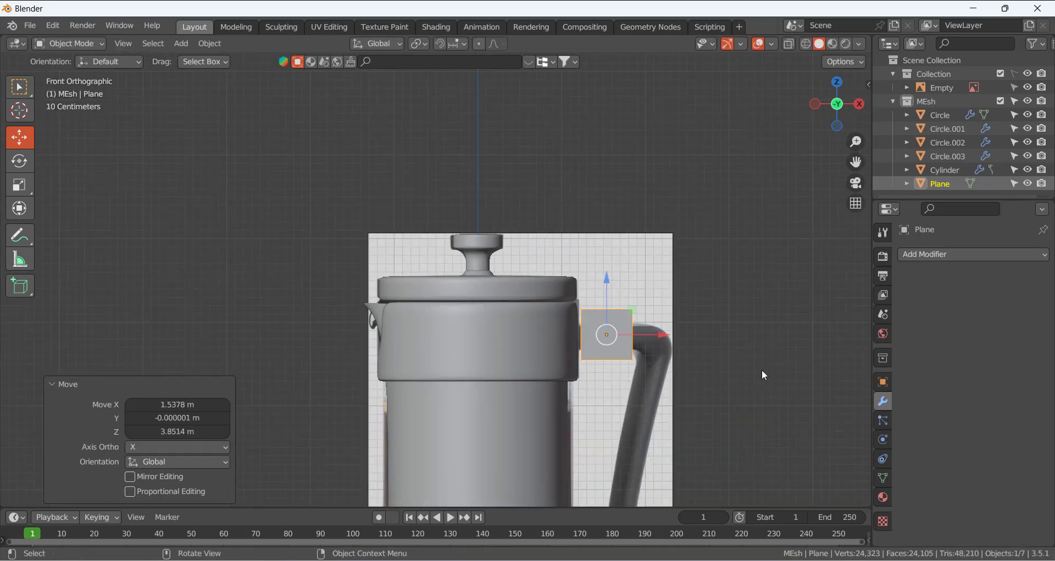
# Scale the plane to the handle's thickness and shift it about -0.027 m in Z and -0.223 m in X to meet the collar
pyautogui.press('s')
pyautogui.click(689, 365)
pyautogui.scroll(2, 634, 385)
pyautogui.keyDown('shift'); pyautogui.moveTo(634, 384); pyautogui.dragTo(471, 177, button='middle'); pyautogui.keyUp('shift')
pyautogui.moveTo(522, 101); pyautogui.dragTo(522, 105)
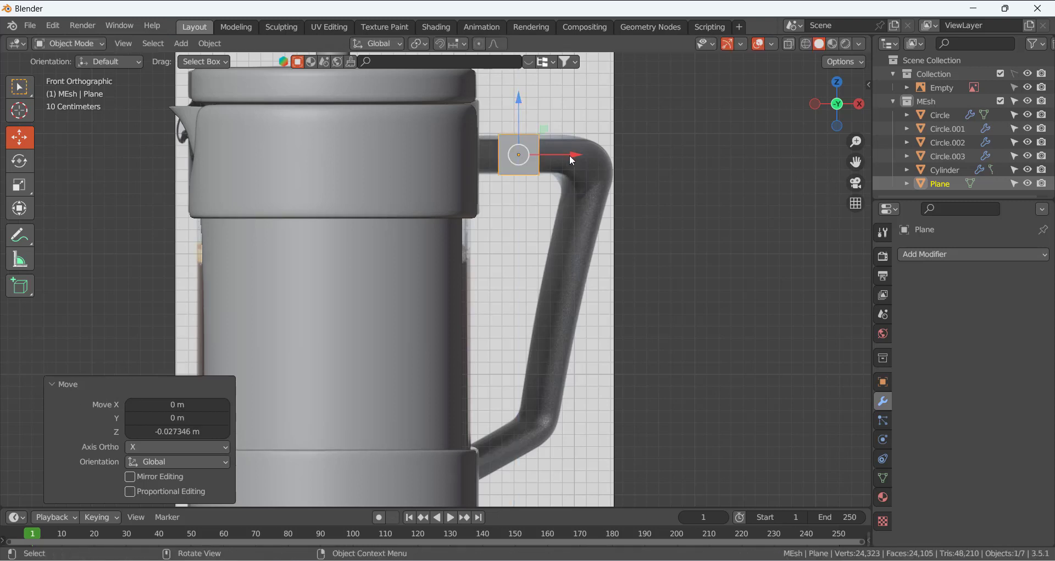
pyautogui.moveTo(569, 155); pyautogui.dragTo(542, 157)
# Apply all transforms to the plane and, in Edit Mode, reposition its outer edge along X on the handle's upper arm
pyautogui.hotkey('ctrl', 'a')
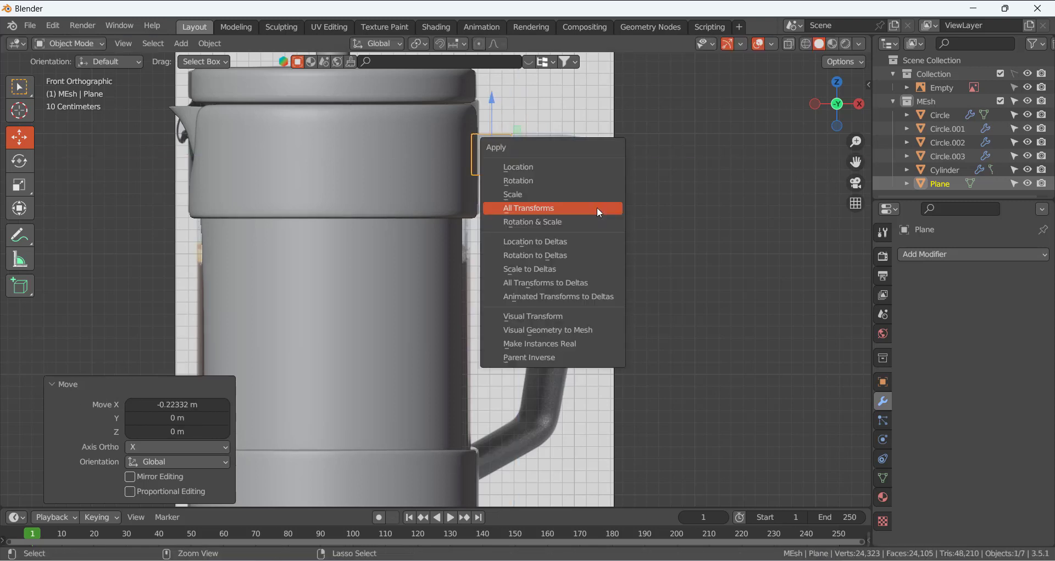
pyautogui.click(596, 206)
pyautogui.press('Tab')
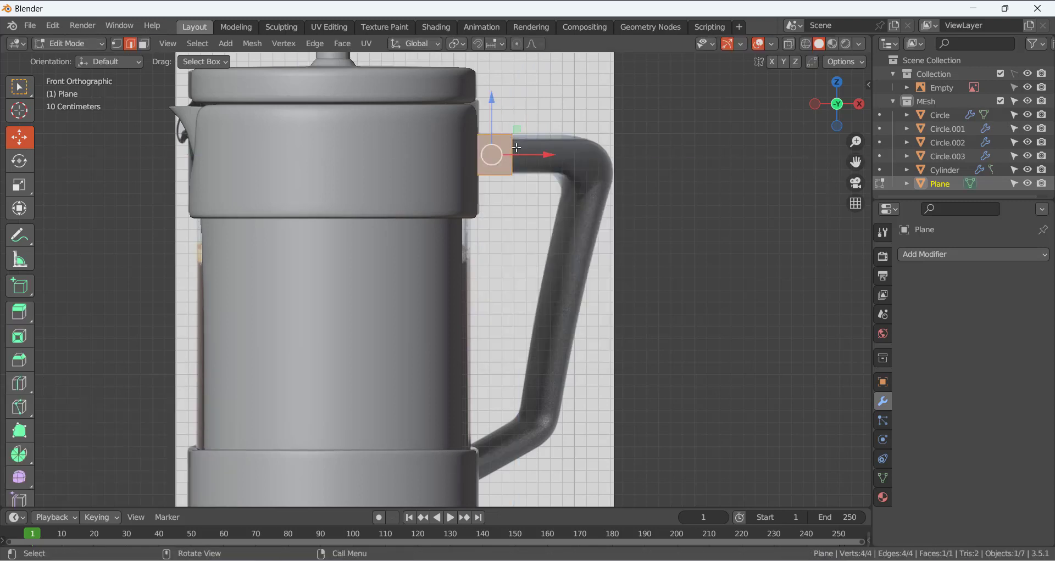
pyautogui.click(511, 152)
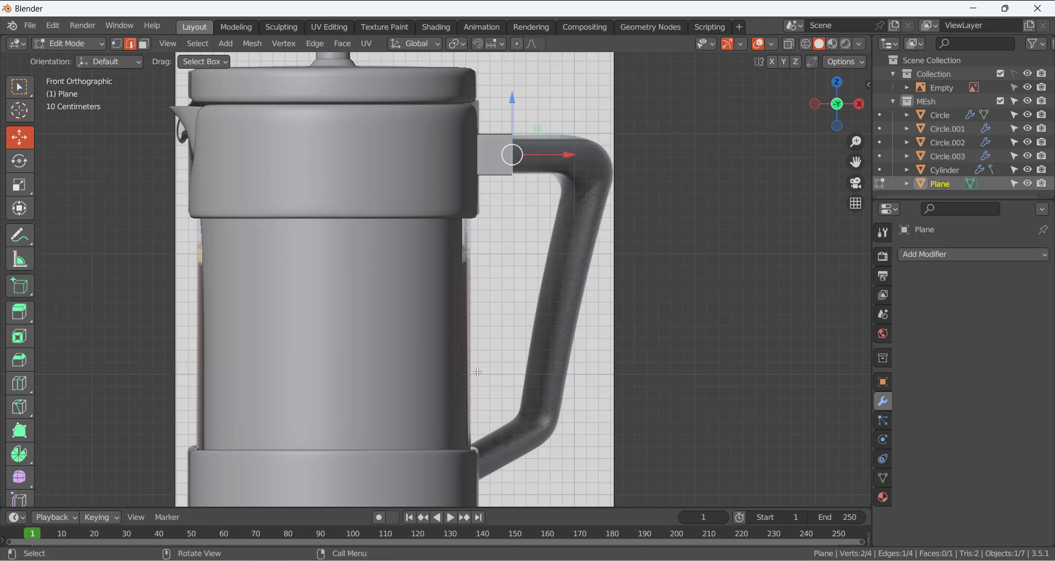
pyautogui.scroll(-4, 477, 373)
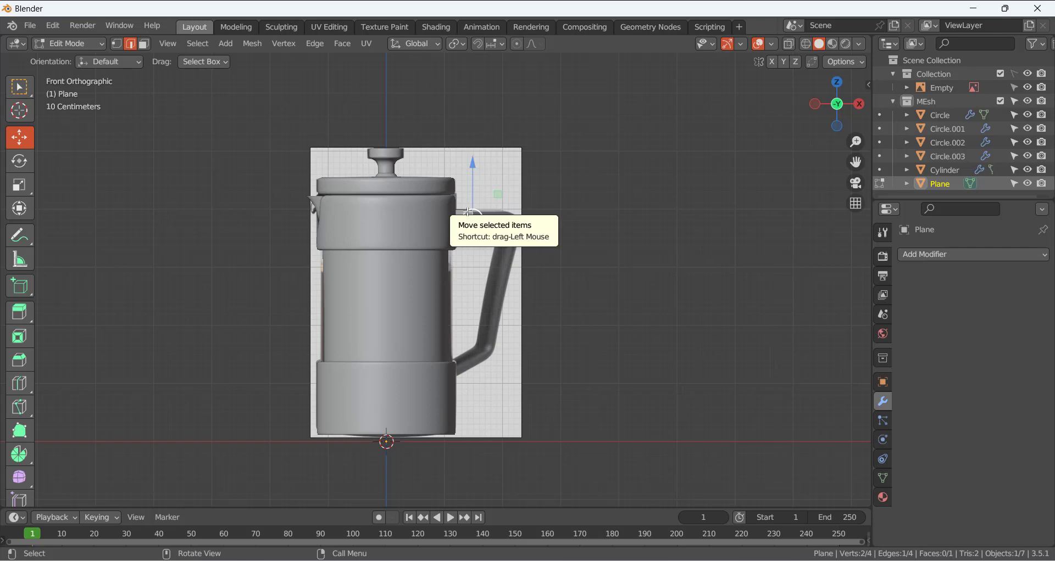
pyautogui.scroll(6, 468, 212)
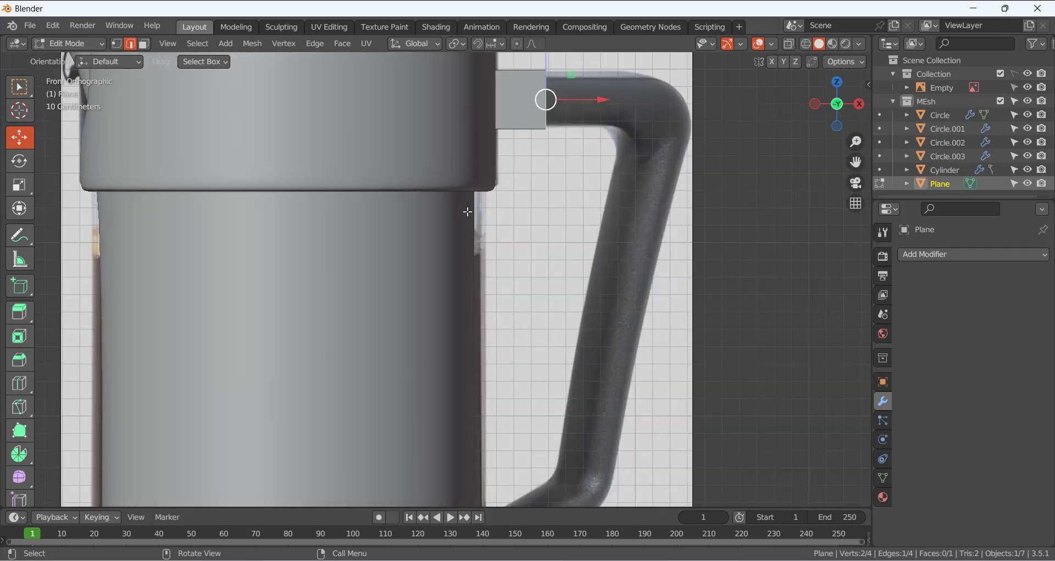
pyautogui.scroll(-2, 511, 159)
pyautogui.moveTo(566, 157); pyautogui.dragTo(526, 158)
# Extrude the plane's outer edge twice along X, by about 0.283 m and 0.237 m, up to the handle's bend
pyautogui.press('e')
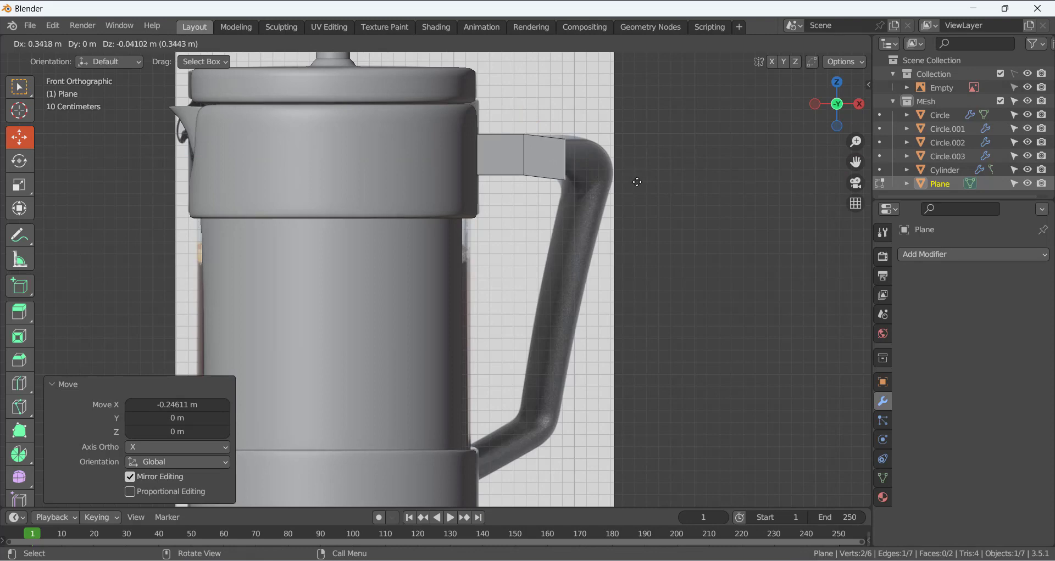
pyautogui.press('x')
pyautogui.click(631, 181)
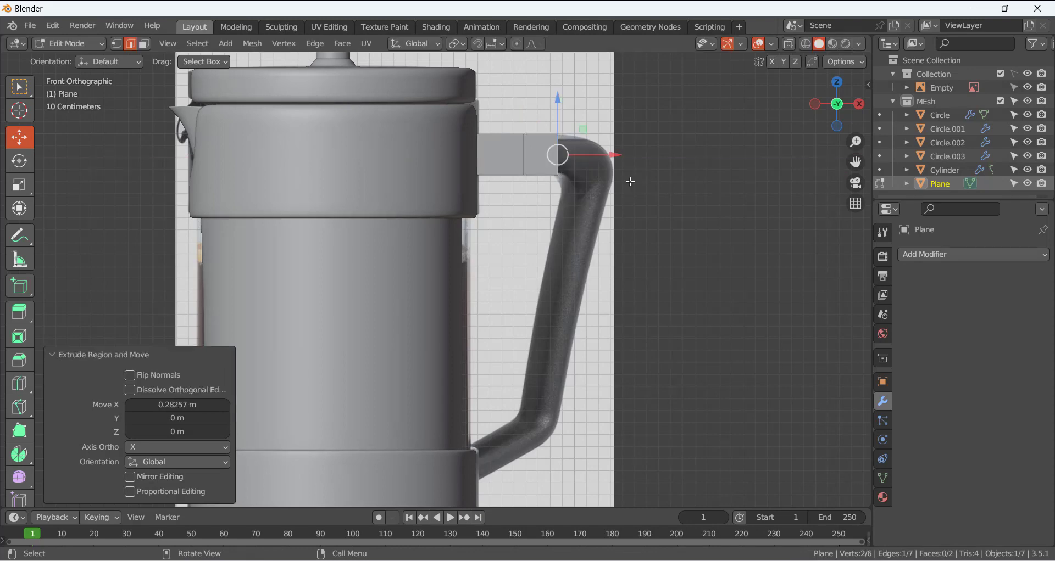
pyautogui.press('e')
pyautogui.press('x')
pyautogui.click(671, 183)
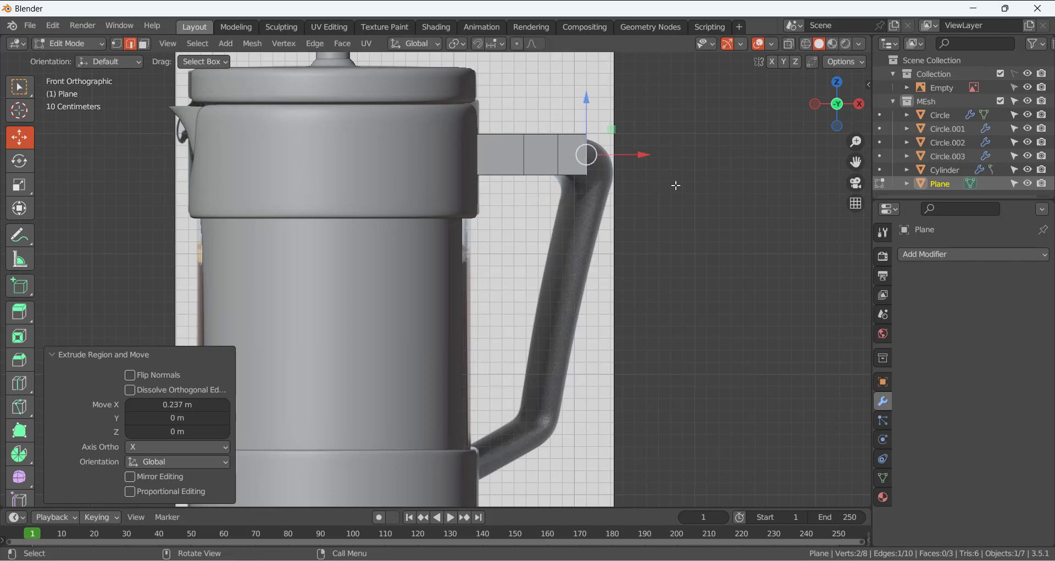
# Rotate the end edge about 37.3° at the handle's corner and lower it about 0.055 m along Z
pyautogui.press('r')
pyautogui.click(640, 242)
pyautogui.press('g')
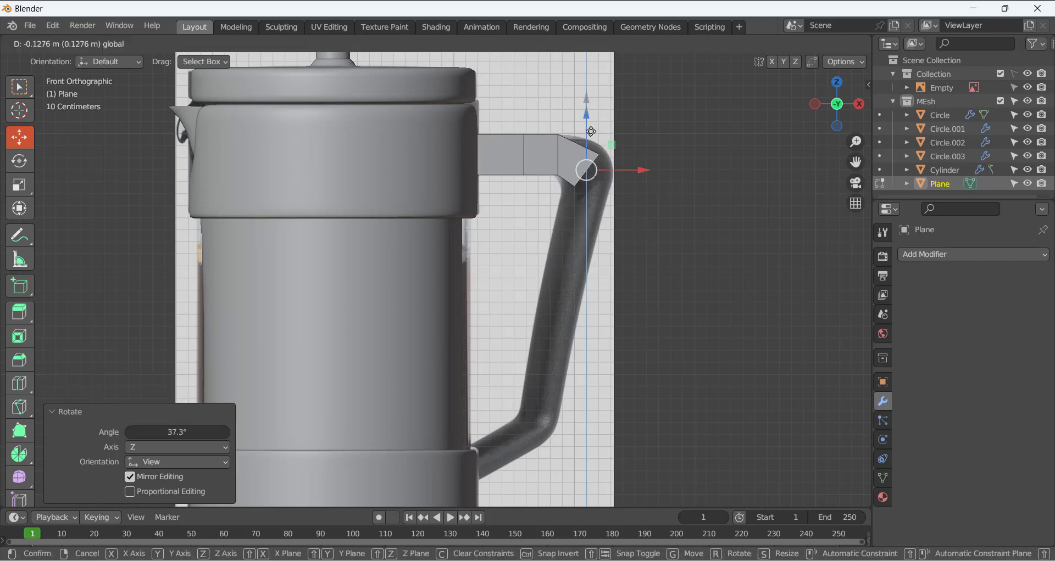
pyautogui.press('z')
pyautogui.click(591, 121)
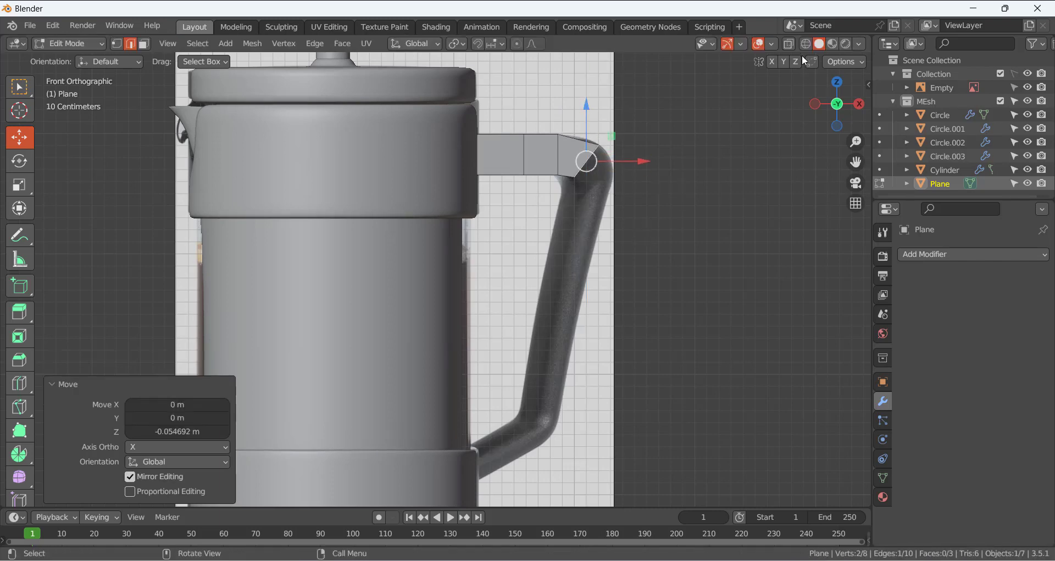
# Turn X-ray on, nudge the corner edge about 0.014 m in X and 0.005 m in Z, and rotate it a further 6.38°
pyautogui.click(789, 43)
pyautogui.moveTo(632, 160); pyautogui.dragTo(634, 161)
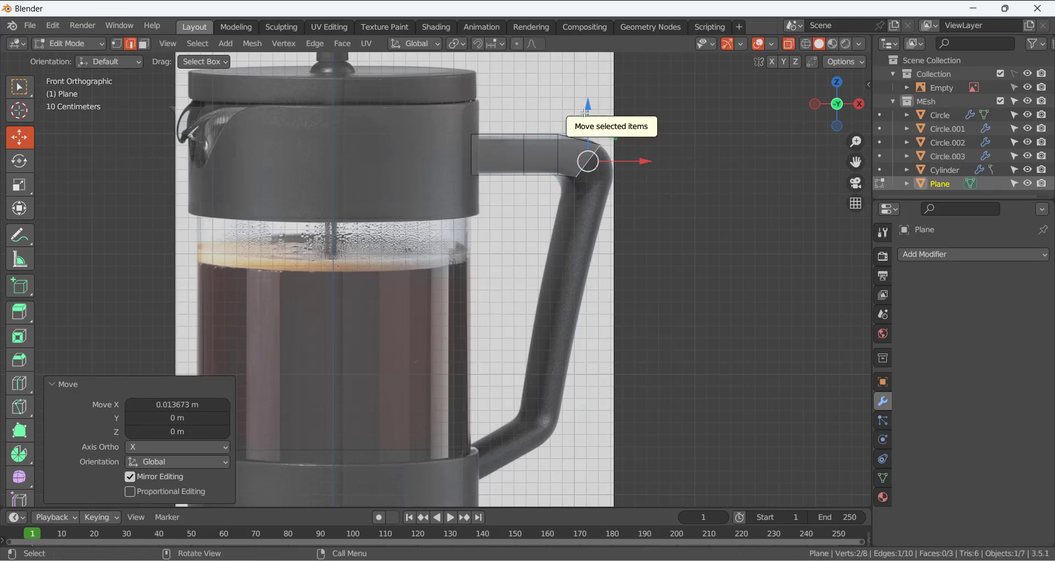
pyautogui.moveTo(586, 113); pyautogui.dragTo(587, 111)
pyautogui.press('r')
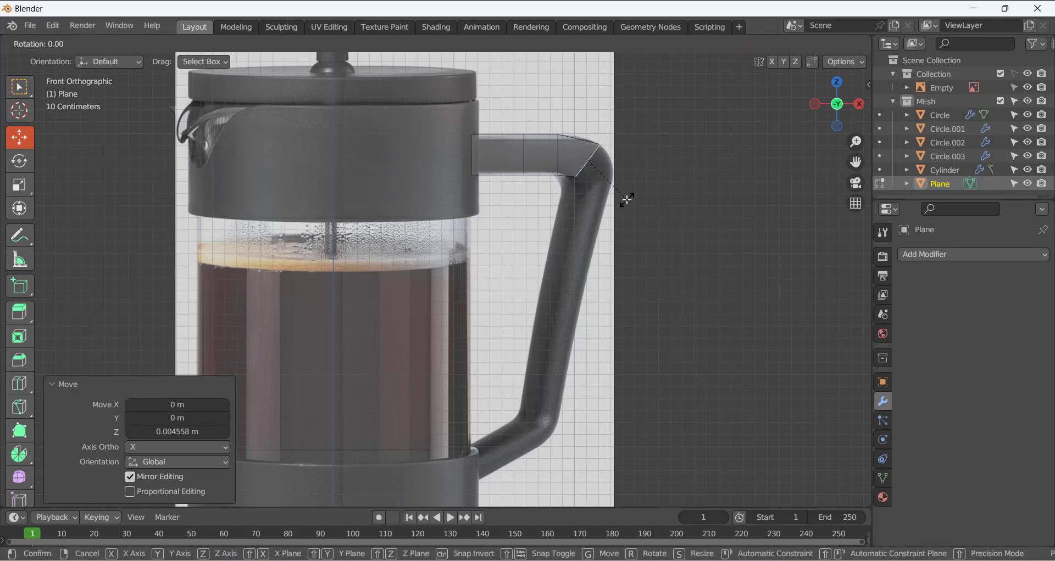
pyautogui.click(626, 210)
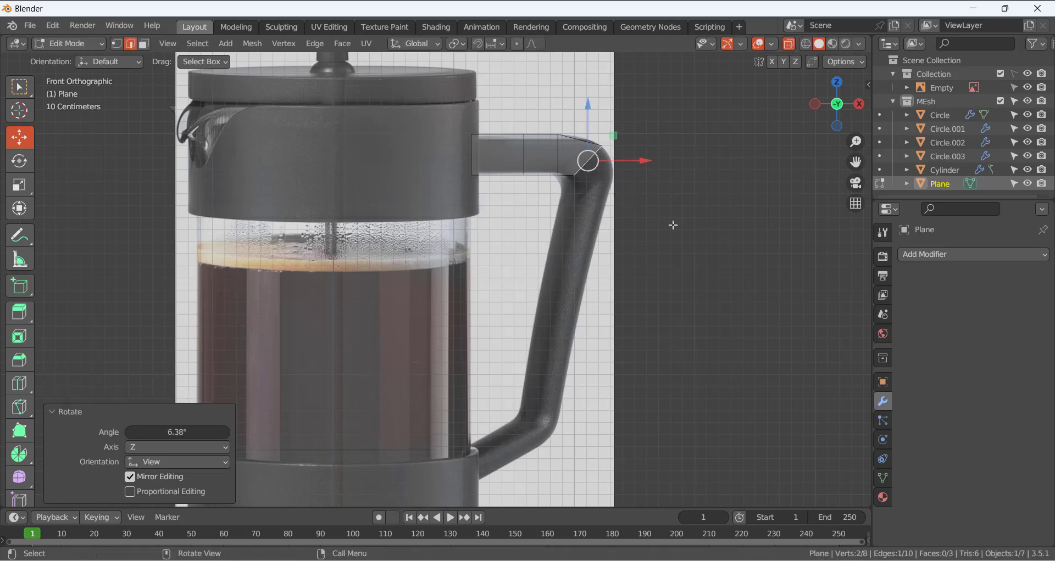
# Extrude the corner edge about 0.255 m downward, rotate it square to the descending grip, and shift it about -0.137 m in X
pyautogui.press('e')
pyautogui.click(688, 256)
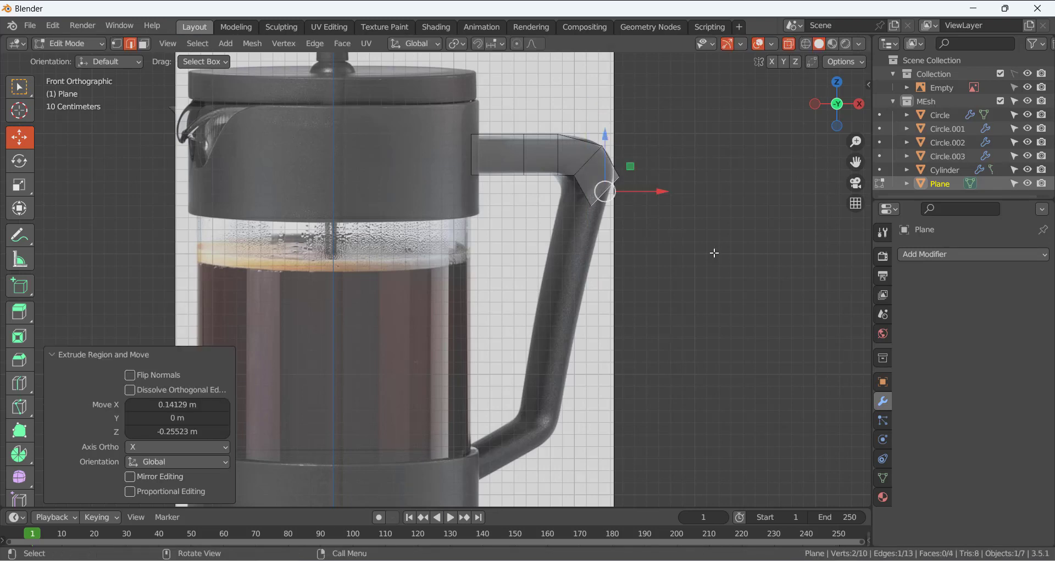
pyautogui.press('r')
pyautogui.click(665, 267)
pyautogui.moveTo(658, 191); pyautogui.dragTo(632, 192)
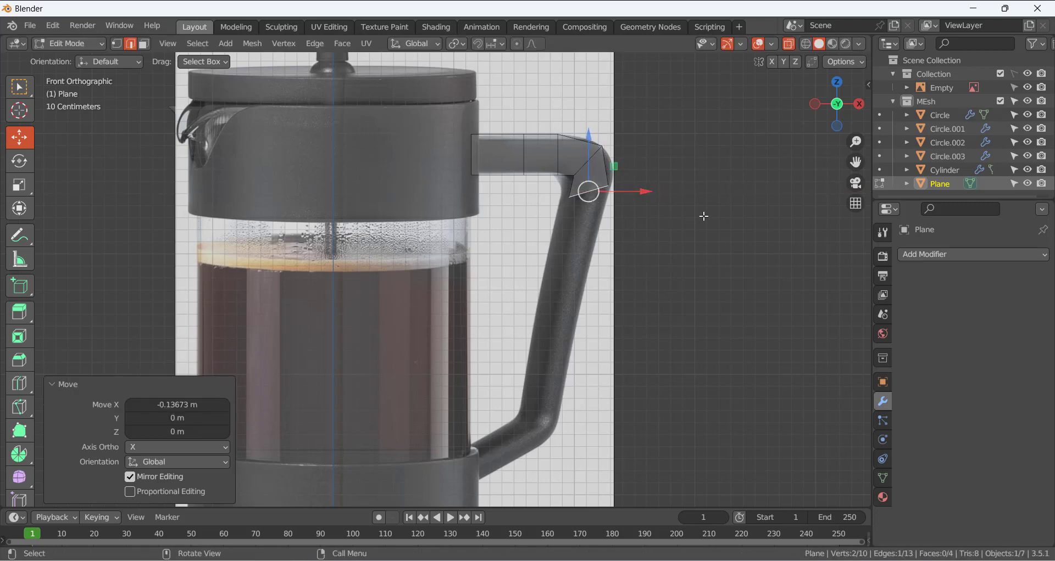
# Rotate the grip's upper edge until it is level and move it about -0.036 m in X and -0.114 m in Z
pyautogui.press('r')
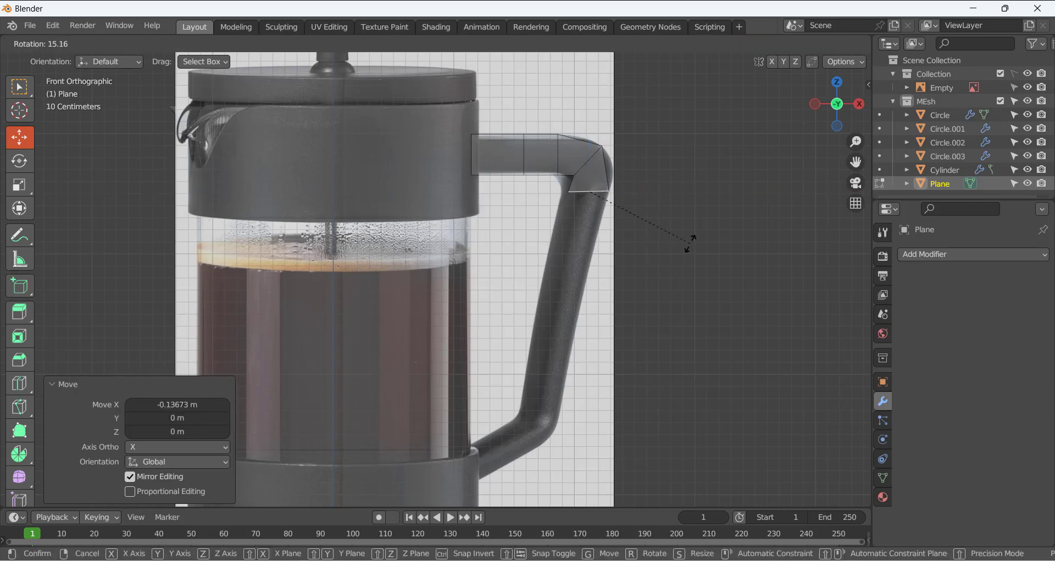
pyautogui.click(685, 243)
pyautogui.moveTo(593, 139); pyautogui.dragTo(630, 201)
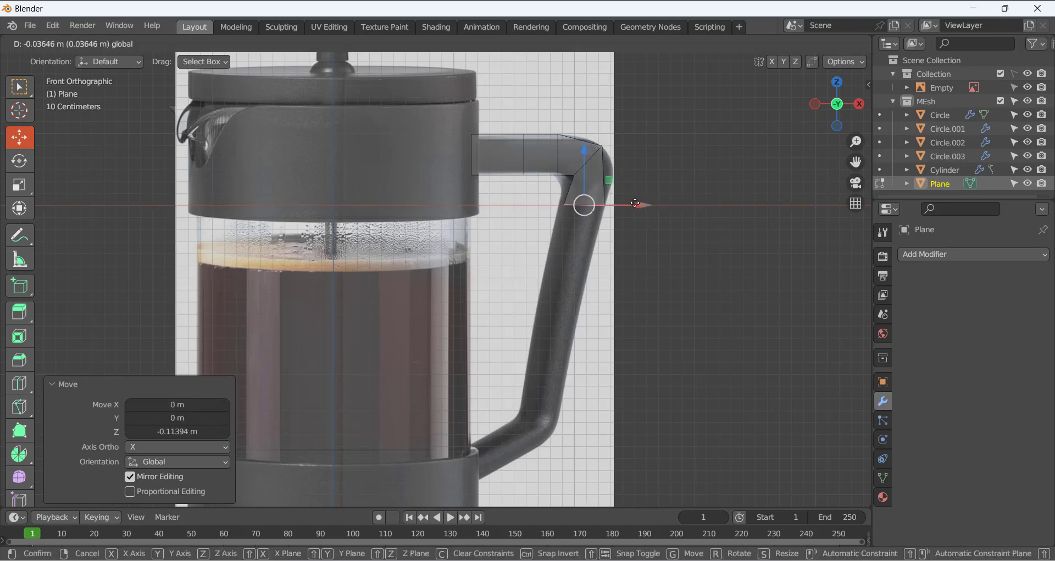
pyautogui.click(635, 203)
# Extrude the grip by -0.346 m X and -1.641 m Z, then the lower bend by -0.059 m X and -0.150 m Z, rotated 18°
pyautogui.press('e')
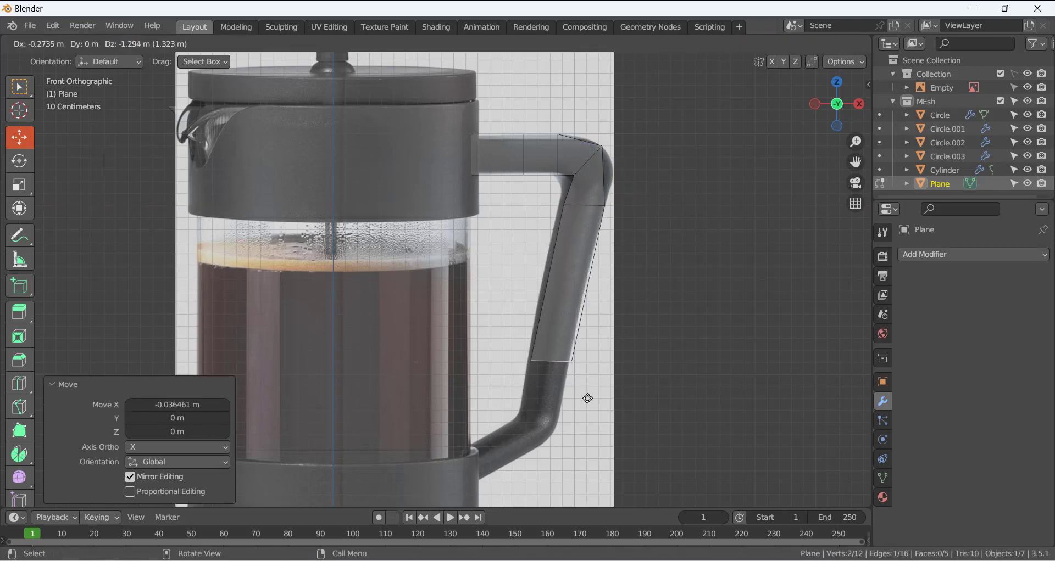
pyautogui.click(580, 438)
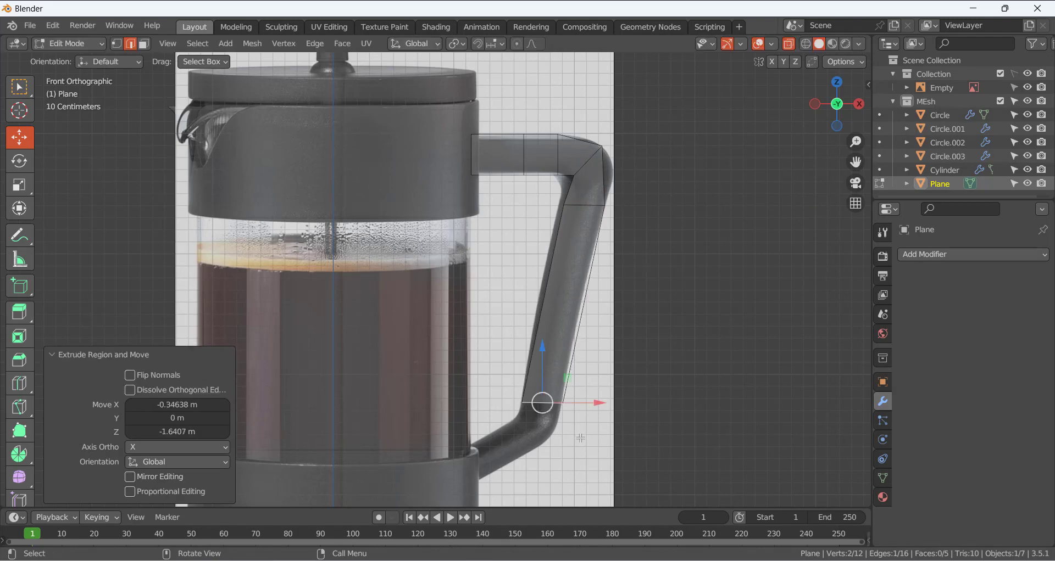
pyautogui.press('g')
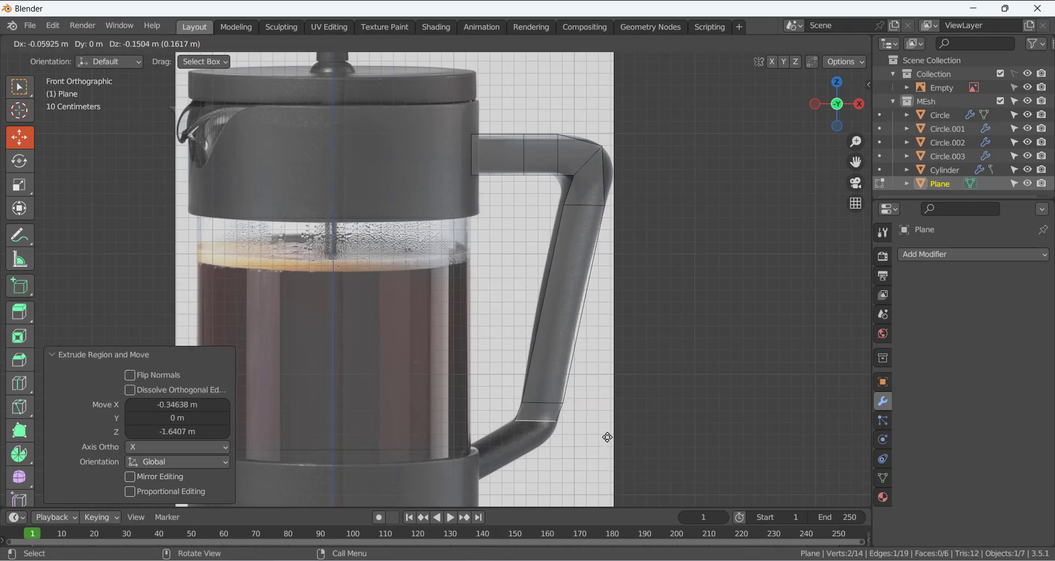
pyautogui.click(607, 437)
pyautogui.press('r')
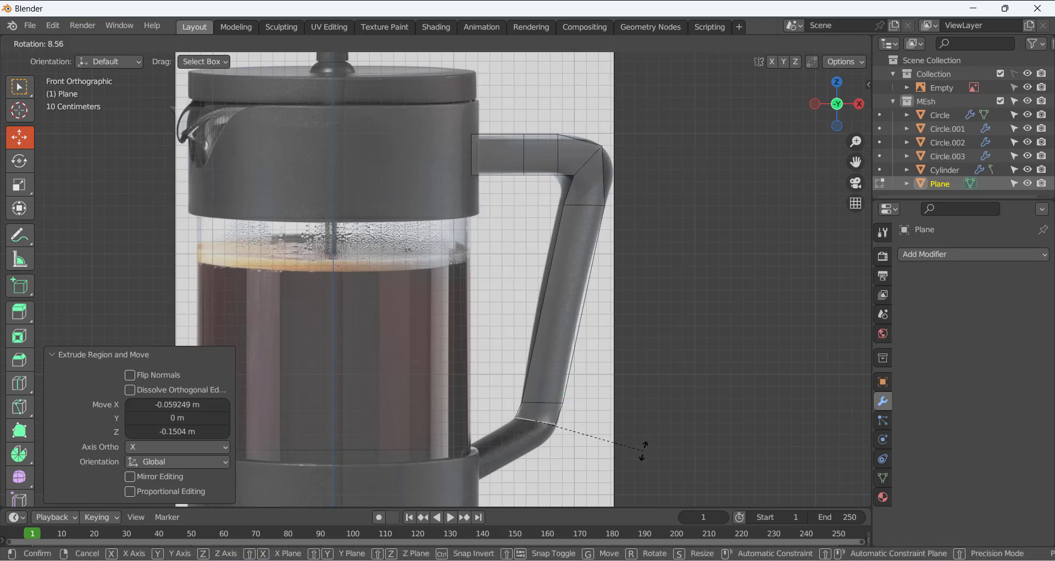
pyautogui.click(659, 447)
# Extrude the lower bend's edge again by about -0.128 m in X and -0.137 m in Z, and rotate it 10.7°
pyautogui.press('g')
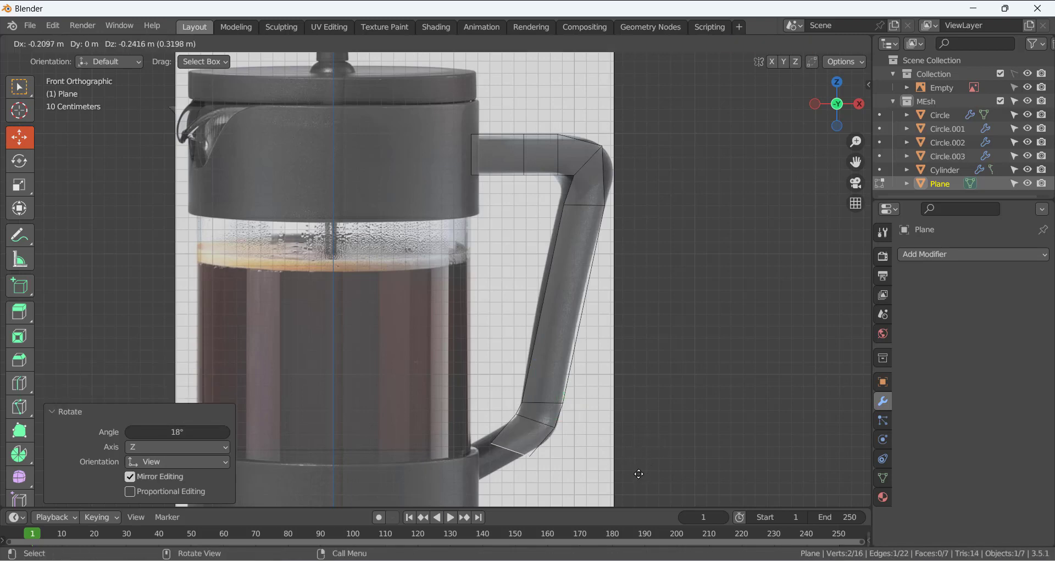
pyautogui.click(652, 464)
pyautogui.press('r')
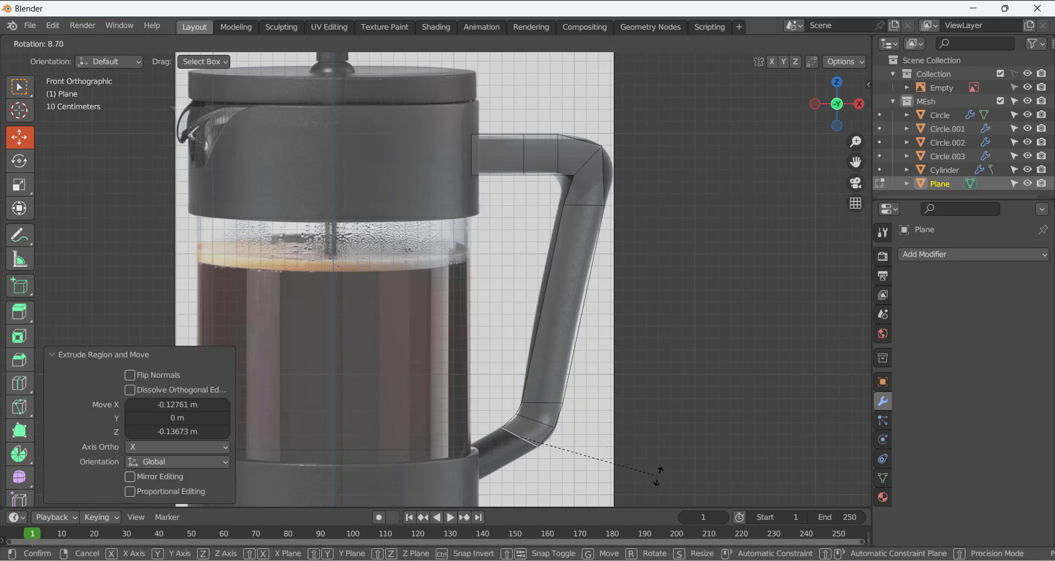
pyautogui.click(669, 464)
# Extrude the end edge -0.483 m X and -0.260 m Z into the base, rotate it 58.2° to vertical, and lower it 0.055 m
pyautogui.press('e')
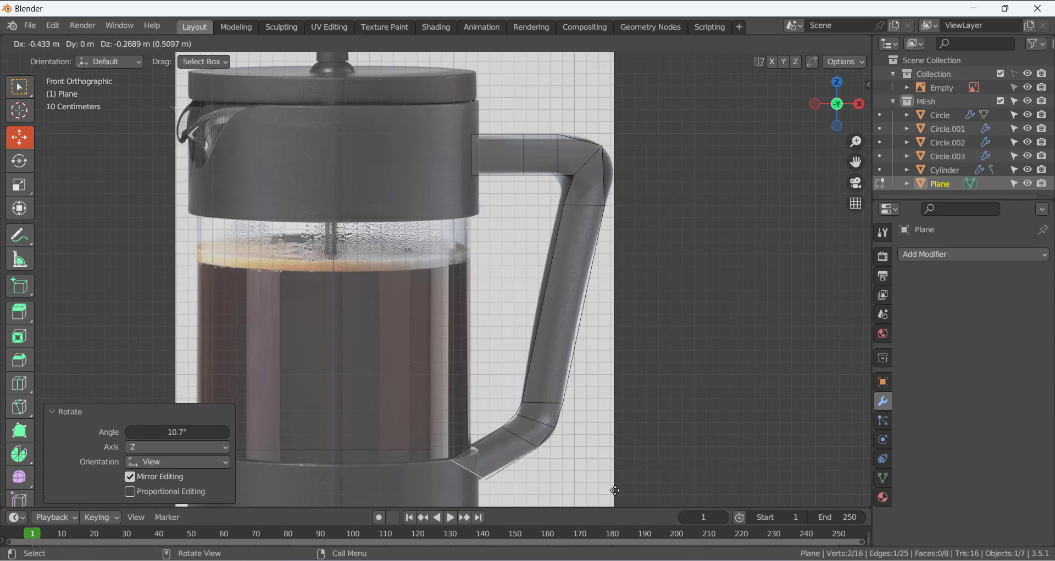
pyautogui.click(612, 490)
pyautogui.press('r')
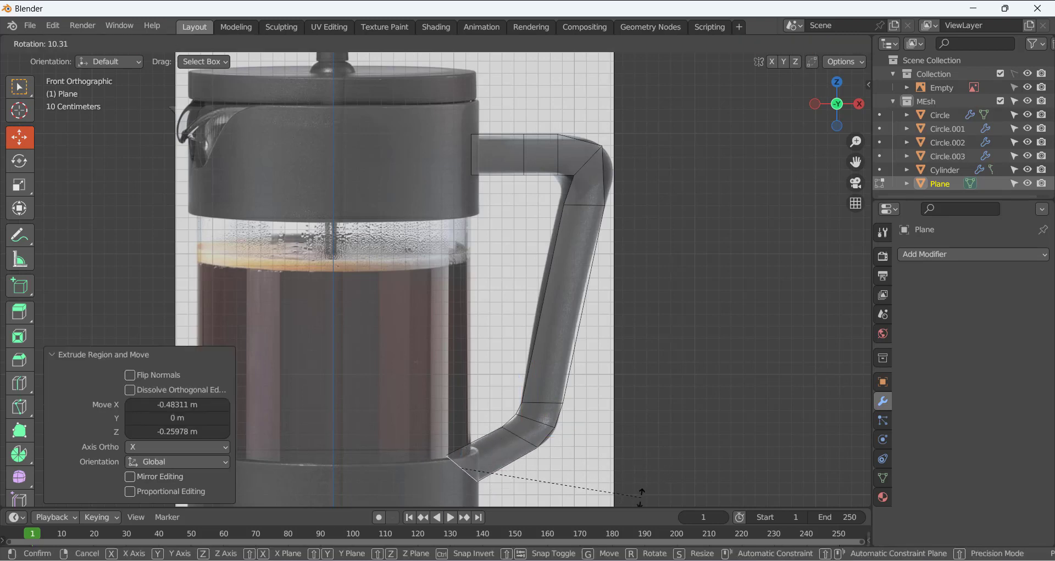
pyautogui.click(504, 84)
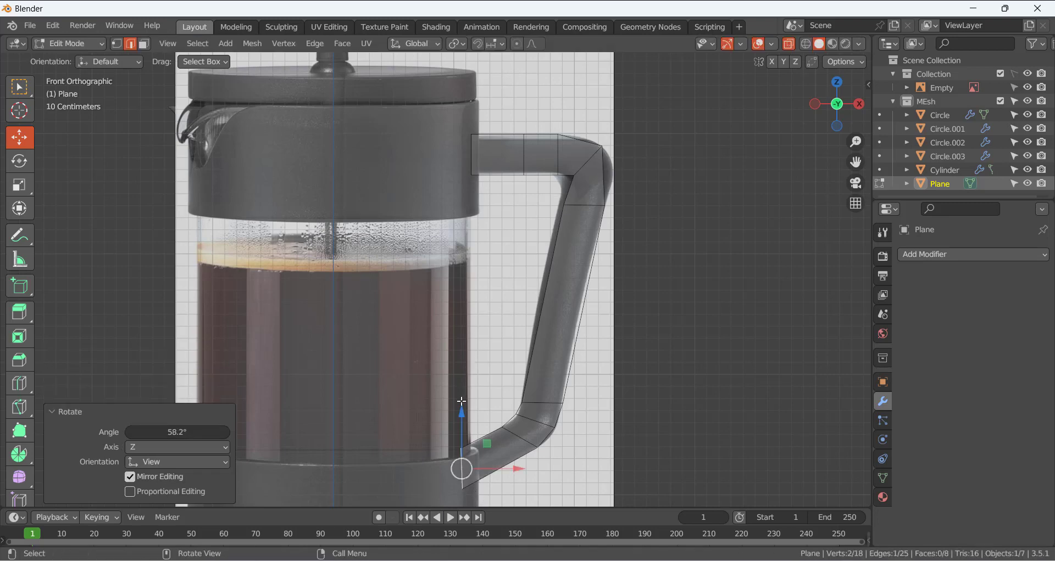
pyautogui.moveTo(461, 412); pyautogui.dragTo(461, 419)
pyautogui.scroll(-3, 462, 420)
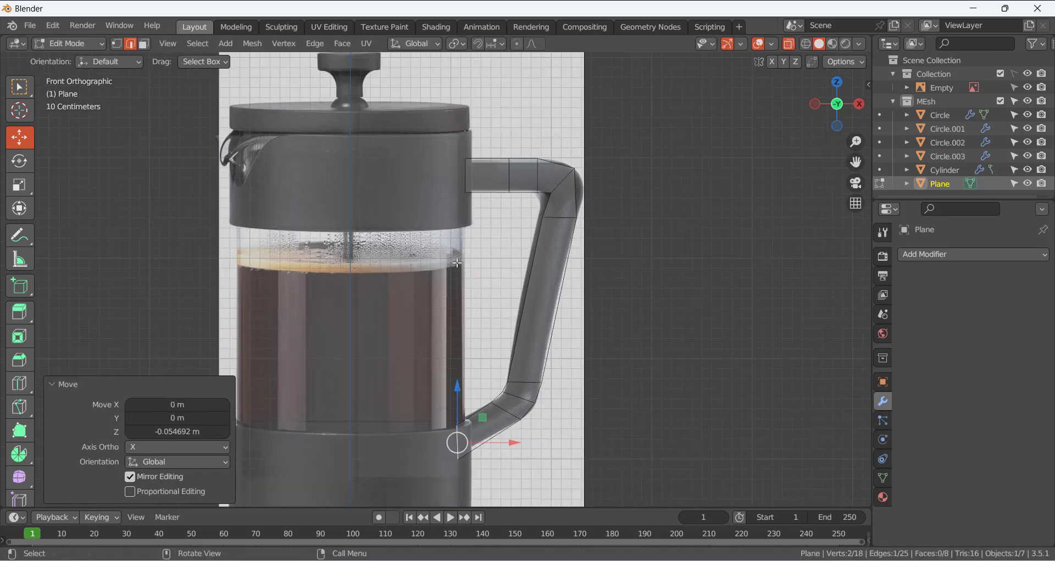
# Lower the grip and lower arm together about 0.071 m along Z, turn X-ray off, and nudge them slightly back up
pyautogui.moveTo(388, 227); pyautogui.dragTo(593, 418)
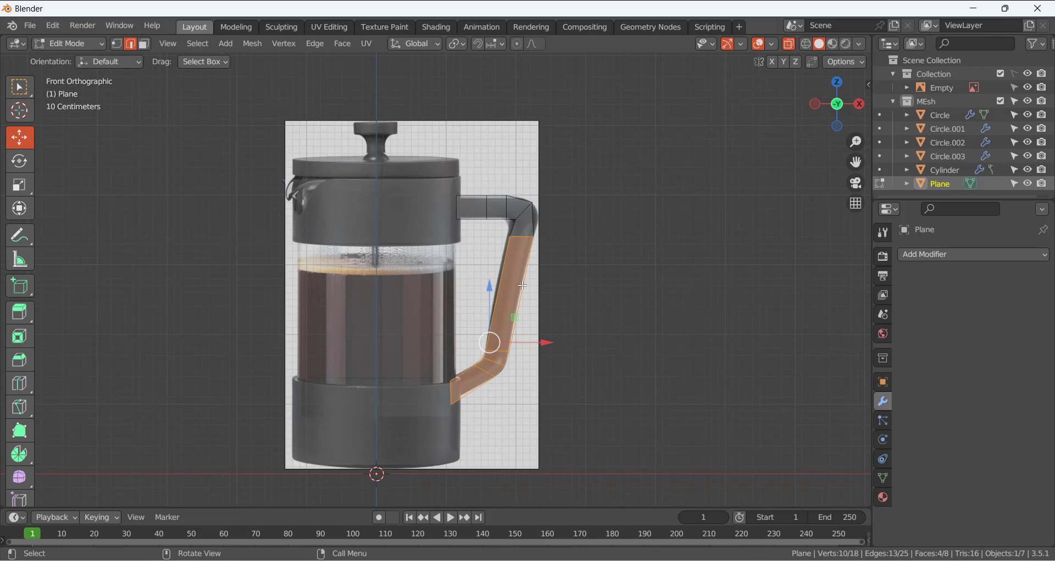
pyautogui.moveTo(487, 291); pyautogui.dragTo(487, 296)
pyautogui.click(793, 49)
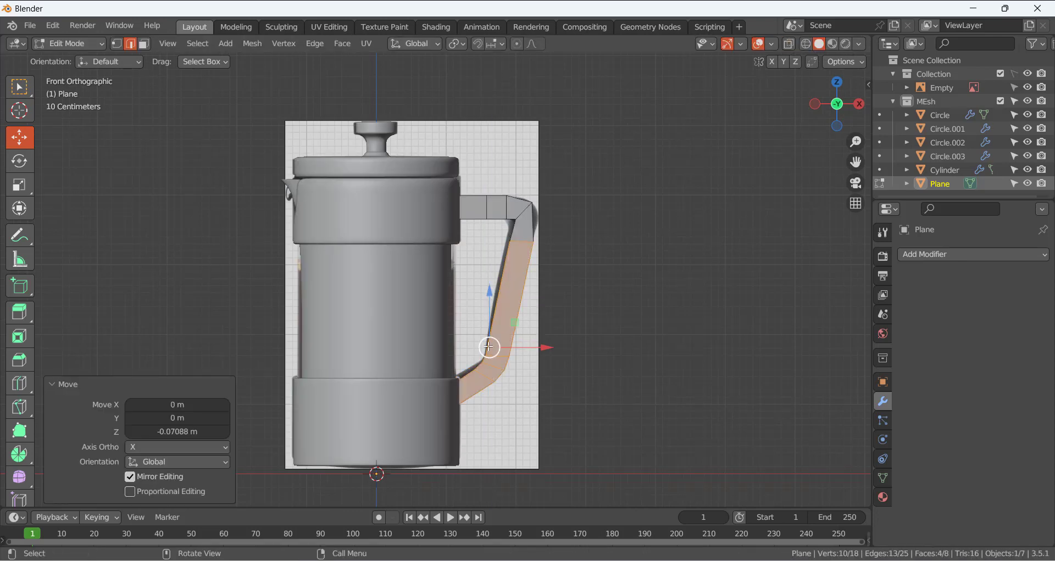
pyautogui.moveTo(489, 294); pyautogui.dragTo(489, 290)
pyautogui.click(608, 251)
# Lower the upper bend's inner and outer corner vertices, moving the inner one -0.023 m and the outer one 0.068 m in X
pyautogui.scroll(2, 552, 217)
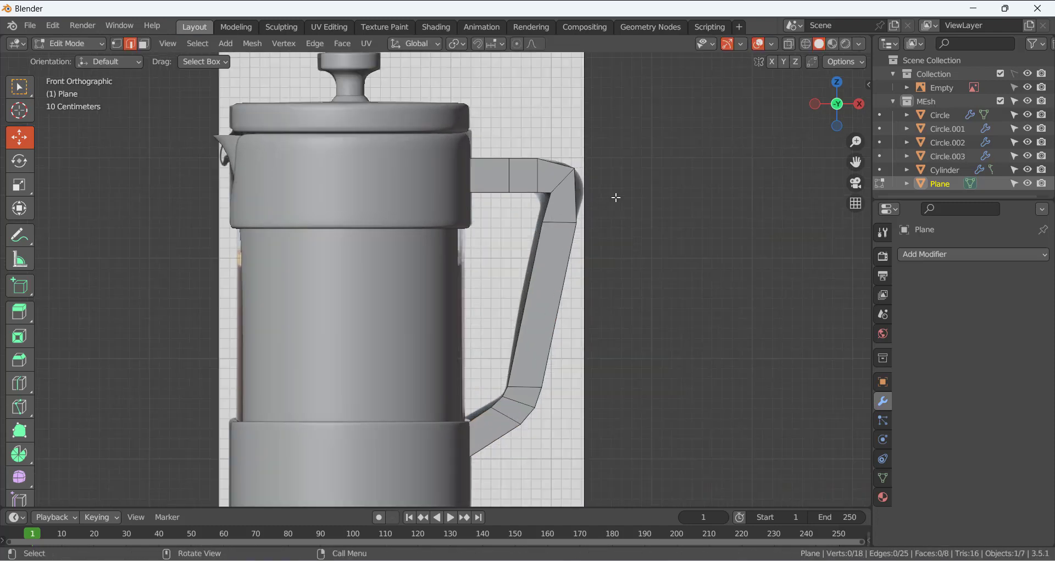
pyautogui.press('1')
pyautogui.scroll(1, 591, 209)
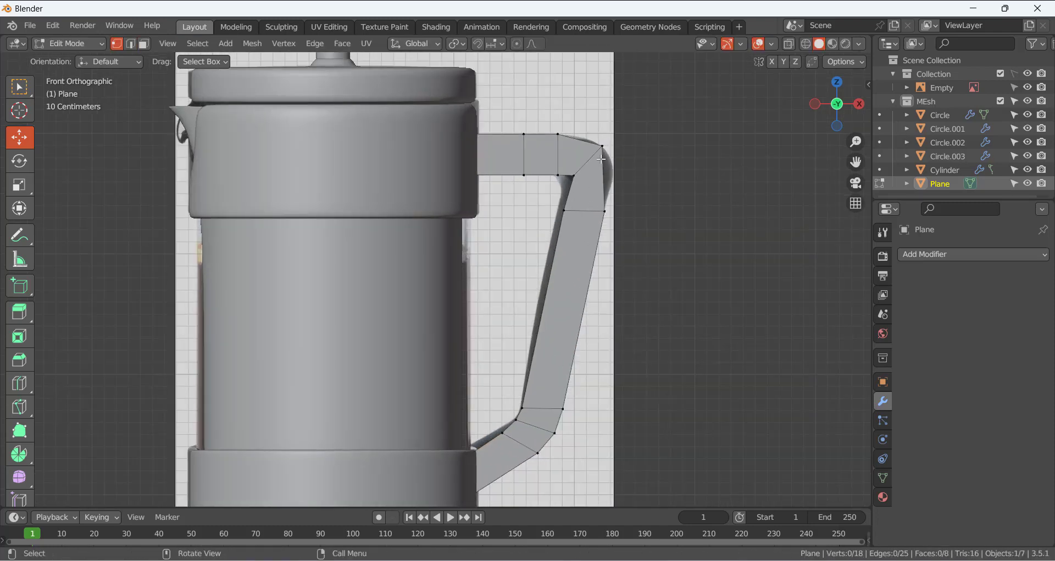
pyautogui.click(581, 178)
pyautogui.moveTo(575, 152); pyautogui.dragTo(575, 162)
pyautogui.moveTo(625, 186); pyautogui.dragTo(623, 186)
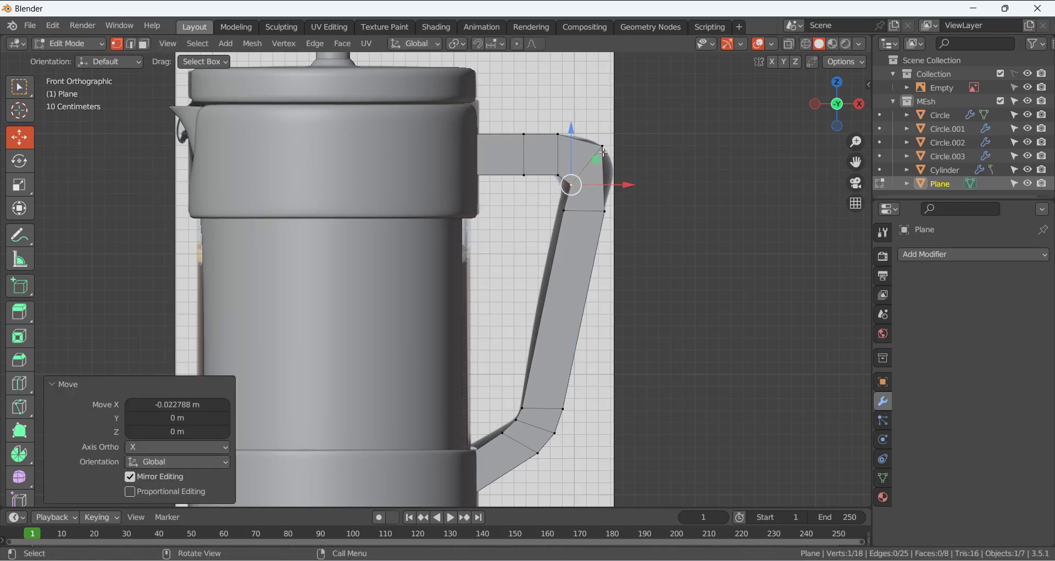
pyautogui.click(604, 148)
pyautogui.moveTo(606, 104); pyautogui.dragTo(606, 115)
pyautogui.moveTo(643, 157); pyautogui.dragTo(653, 159)
# Add a Subdivision Surface modifier to the handle and slide a loop cut fully to its upper end, with factor 1.000
pyautogui.click(955, 253)
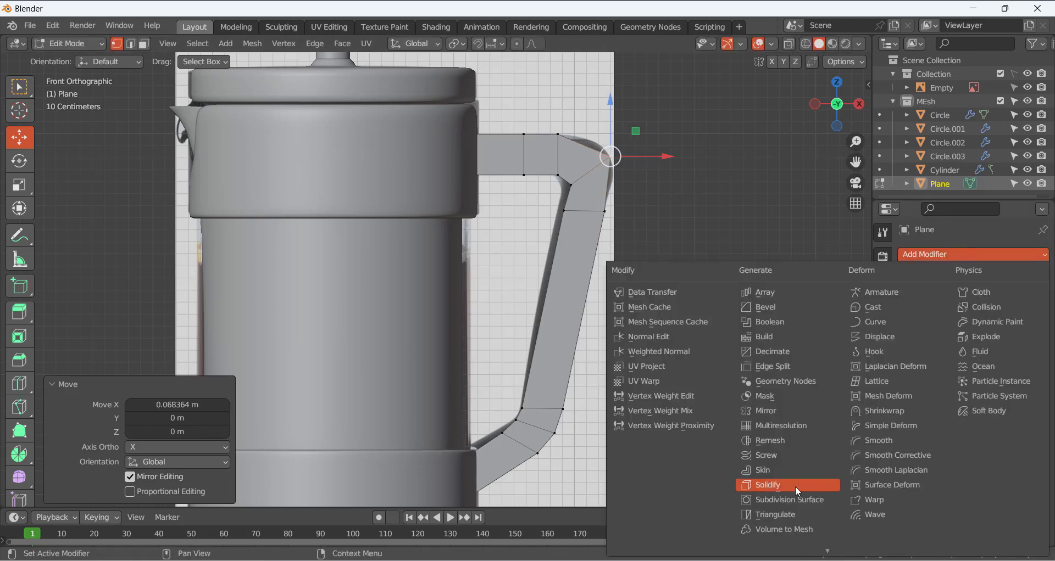
pyautogui.click(805, 501)
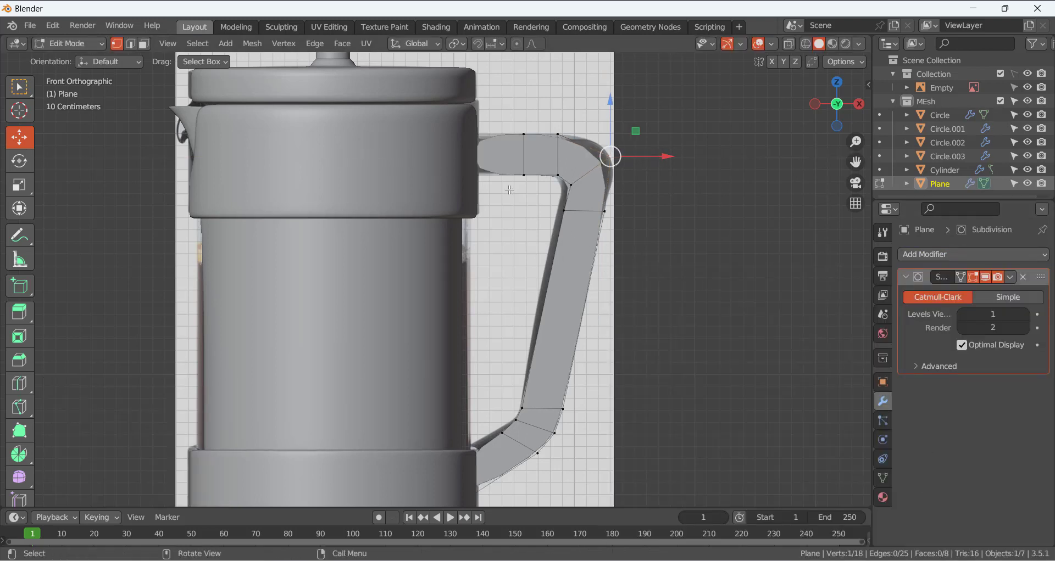
pyautogui.hotkey('ctrl', 'r')
pyautogui.click(507, 149)
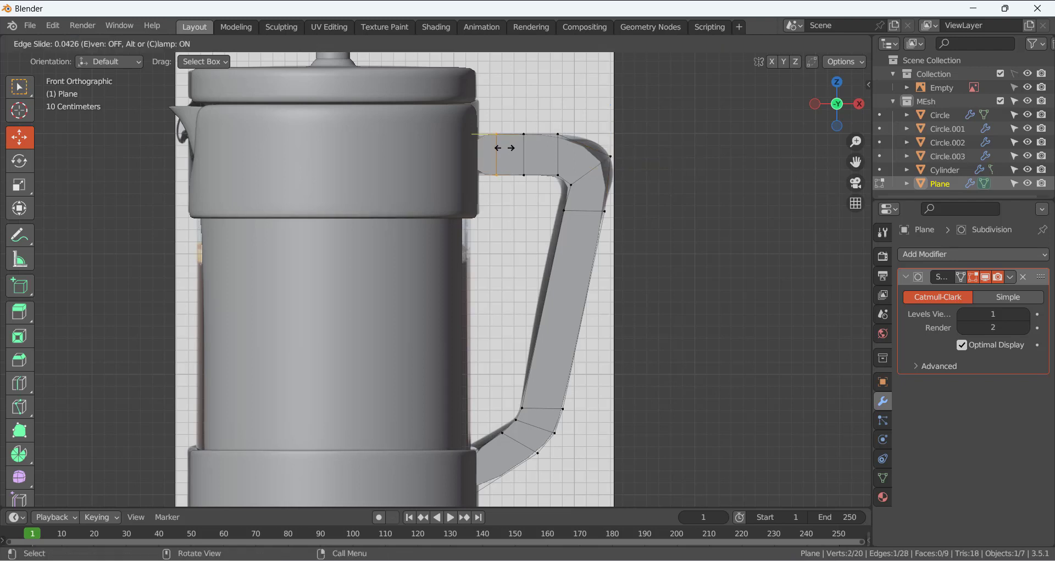
pyautogui.click(462, 143)
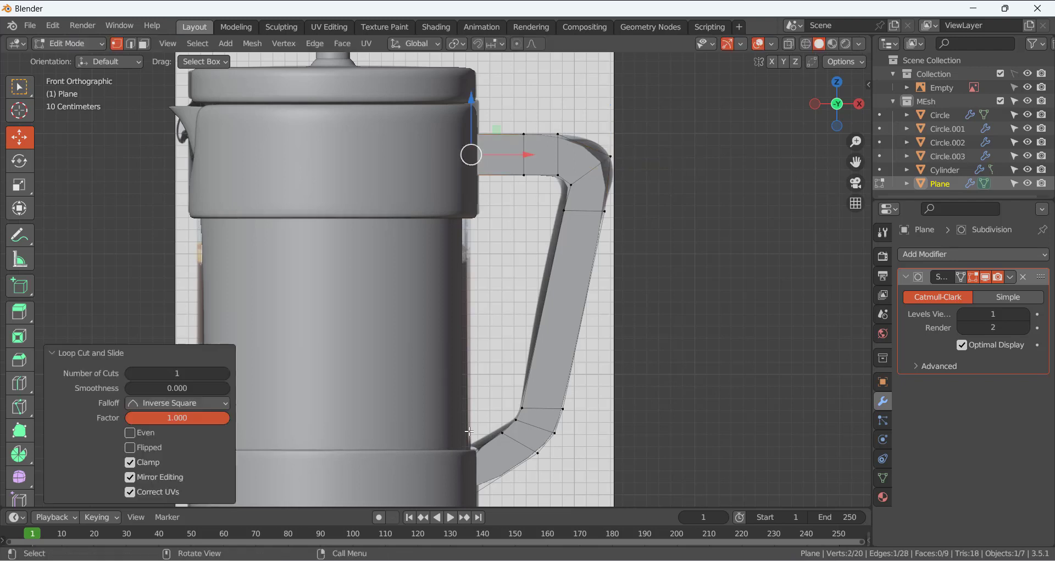
# Slide a loop cut fully to the handle's lower end and set the viewport subdivision level to 2
pyautogui.hotkey('ctrl', 'r')
pyautogui.click(497, 456)
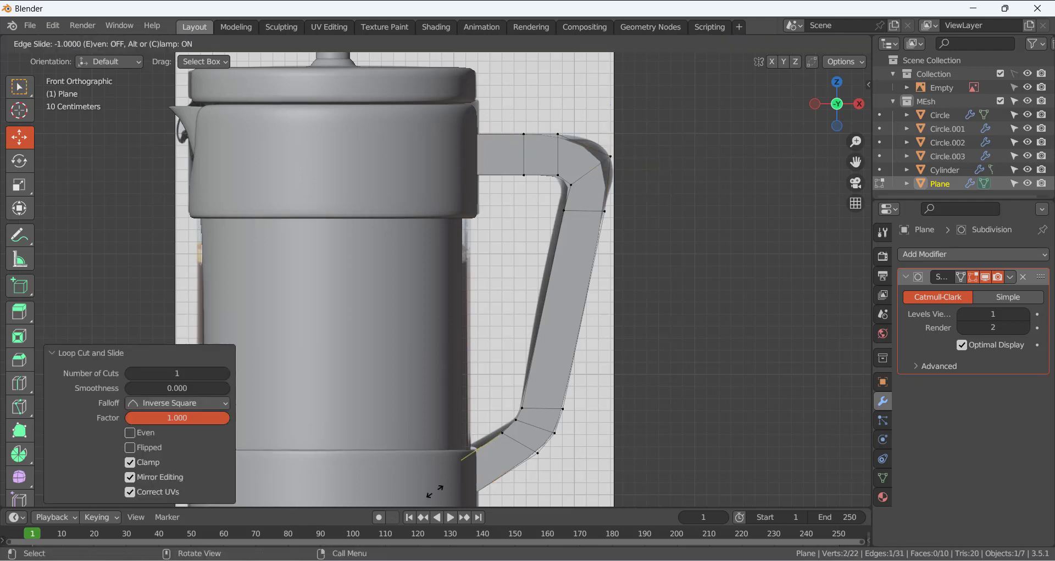
pyautogui.click(701, 381)
pyautogui.click(701, 382)
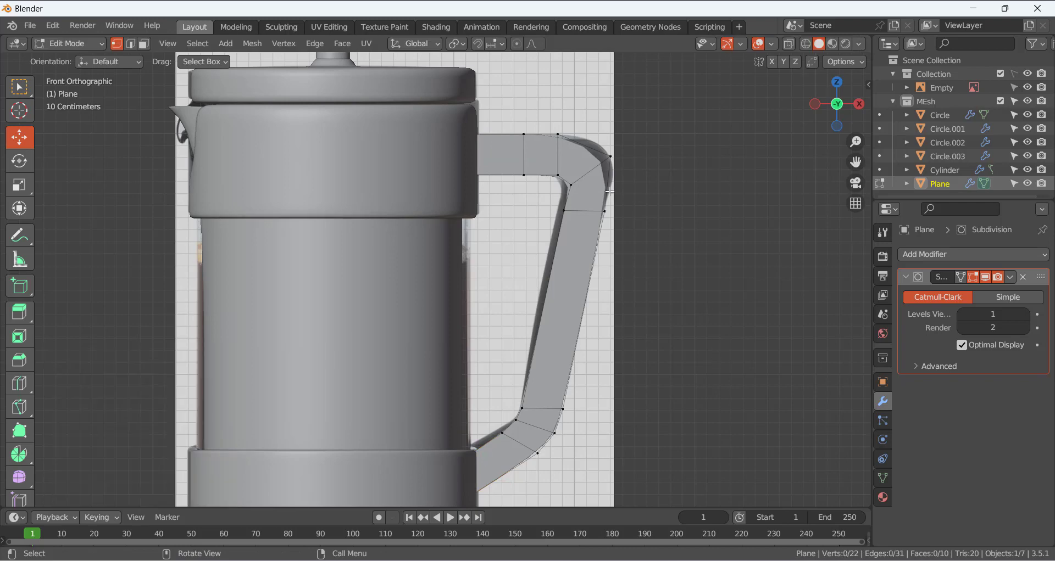
pyautogui.click(1027, 314)
# Extrude all of the handle's faces about 0.336 m along their normal to give it thickness
pyautogui.scroll(-3, 666, 288)
pyautogui.moveTo(661, 287); pyautogui.dragTo(529, 284, button='middle')
pyautogui.press('a')
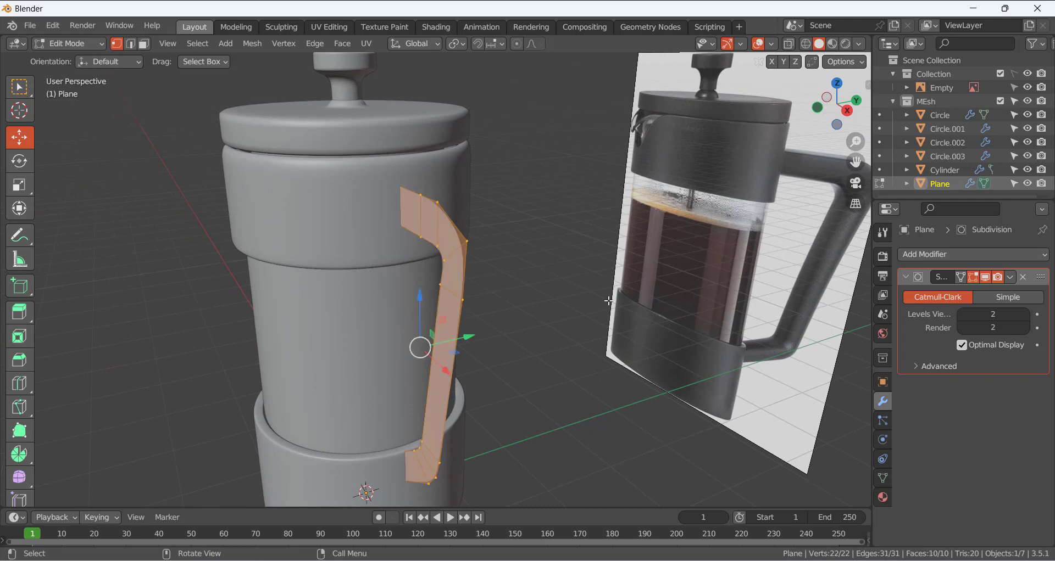
pyautogui.press('e')
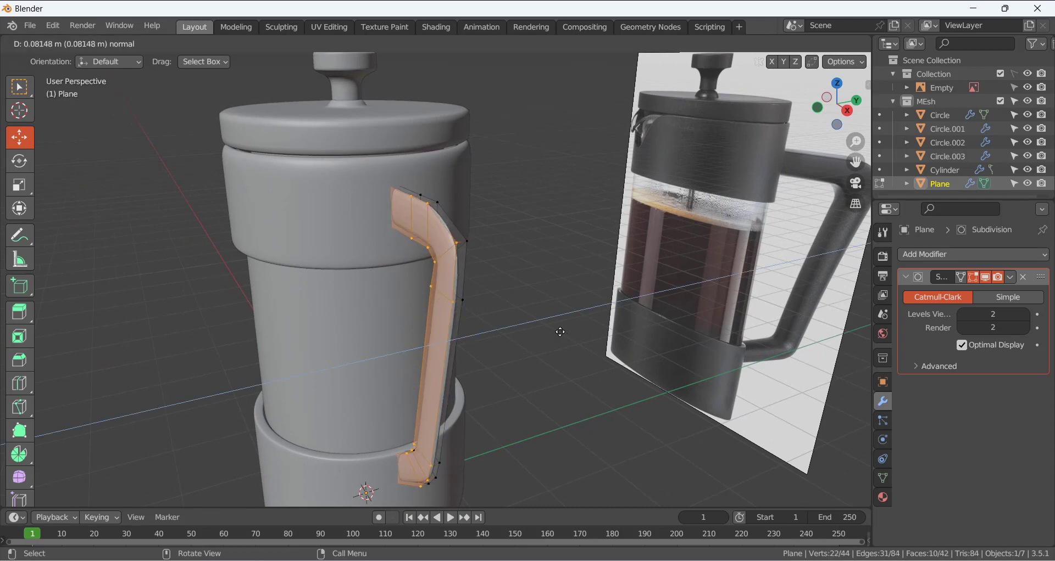
pyautogui.click(528, 337)
pyautogui.scroll(-3, 506, 300)
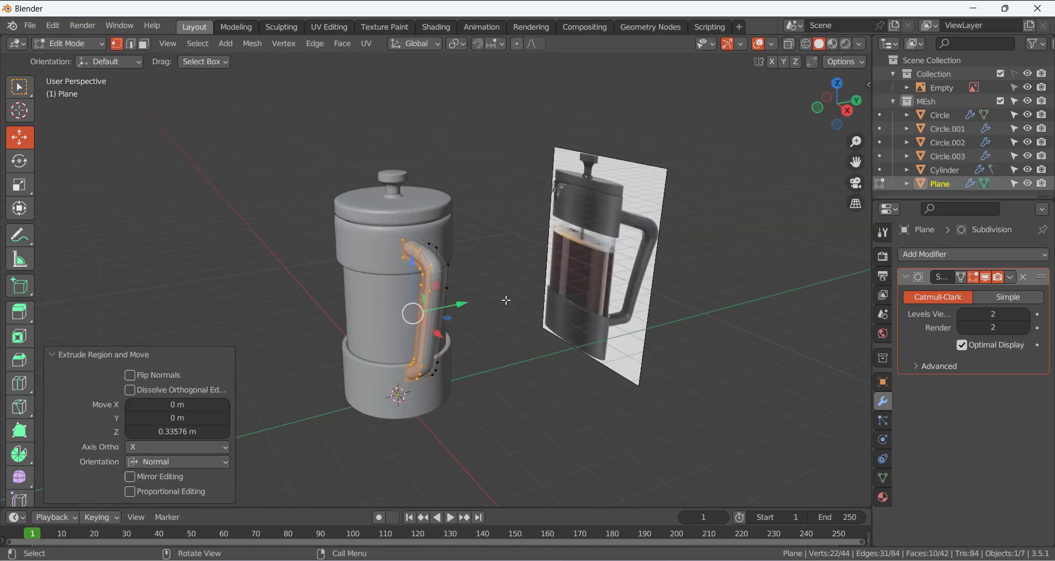
# Add two evenly spaced, unslid loop cuts lengthwise around the handle's thickness
pyautogui.scroll(5, 506, 300)
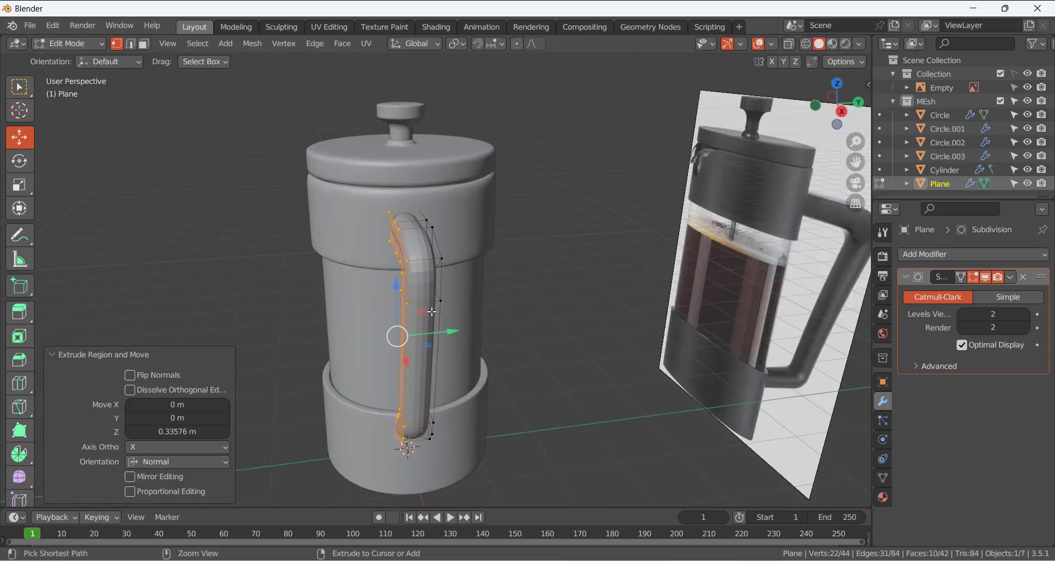
pyautogui.hotkey('ctrl', 'r')
pyautogui.click(427, 261)
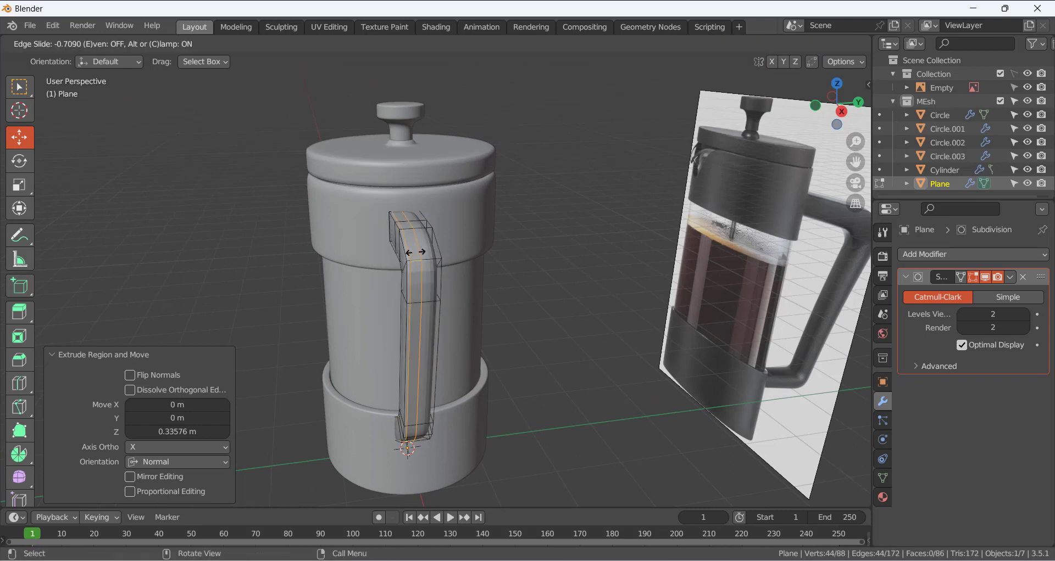
pyautogui.rightClick(416, 252)
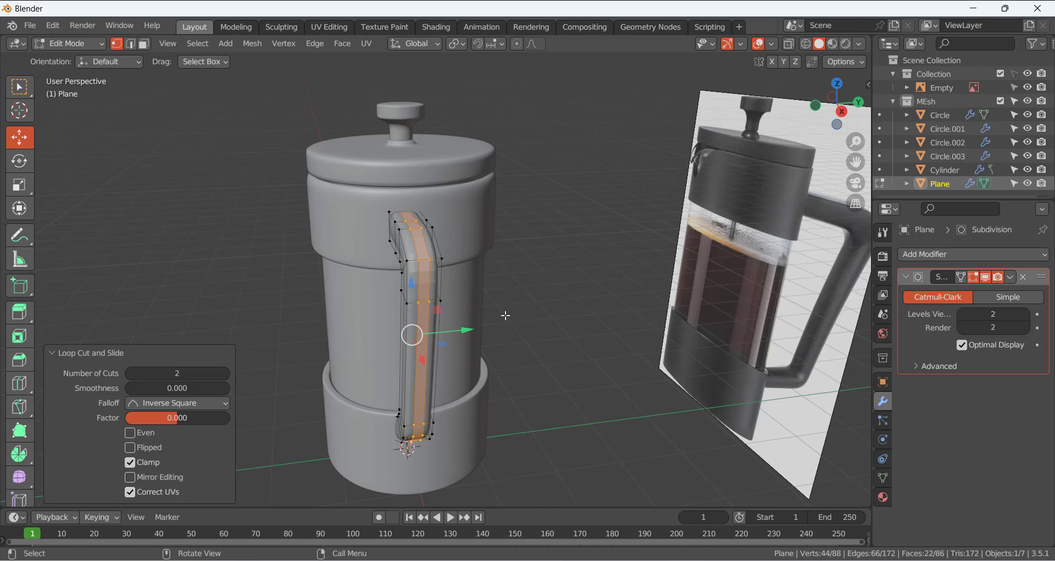
# Scale the two new lengthwise loops apart along Y to about double their spacing, sharpening the handle's sides
pyautogui.press('s')
pyautogui.press('y')
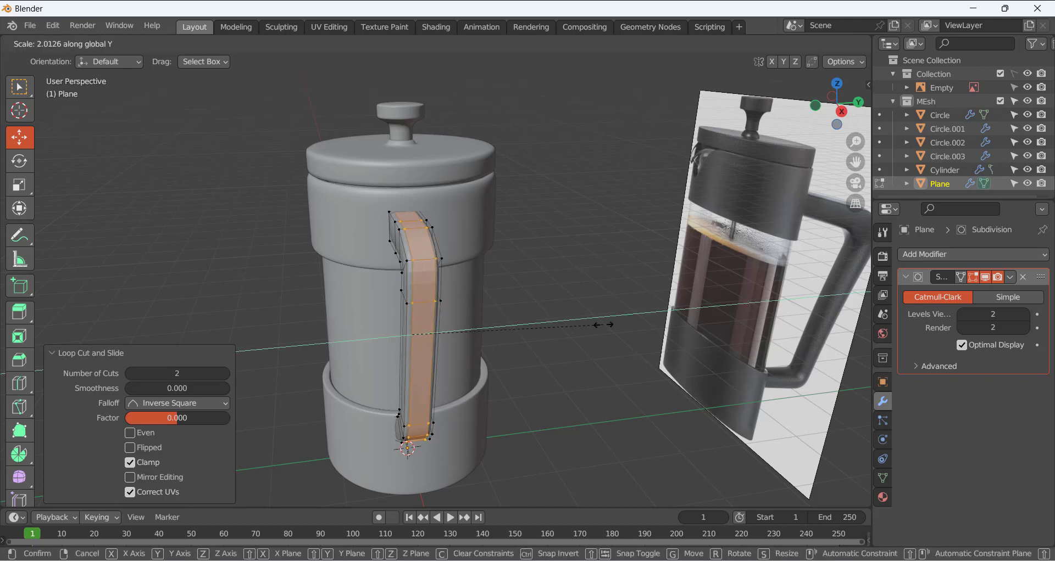
pyautogui.click(626, 325)
pyautogui.moveTo(626, 325); pyautogui.dragTo(556, 346, button='middle')
pyautogui.click(490, 413)
pyautogui.moveTo(489, 413); pyautogui.dragTo(455, 388, button='middle')
pyautogui.scroll(-4, 535, 372)
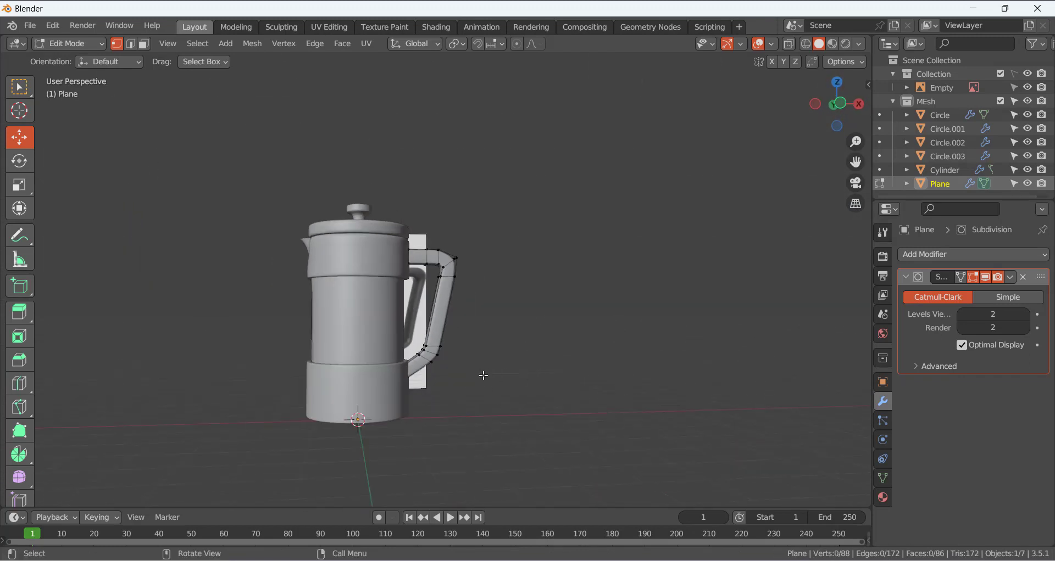
# In front view with X-ray on, lower the handle's bottom bend and lower arm about 0.071 m along Z
pyautogui.press('KP_1')
pyautogui.scroll(3, 483, 375)
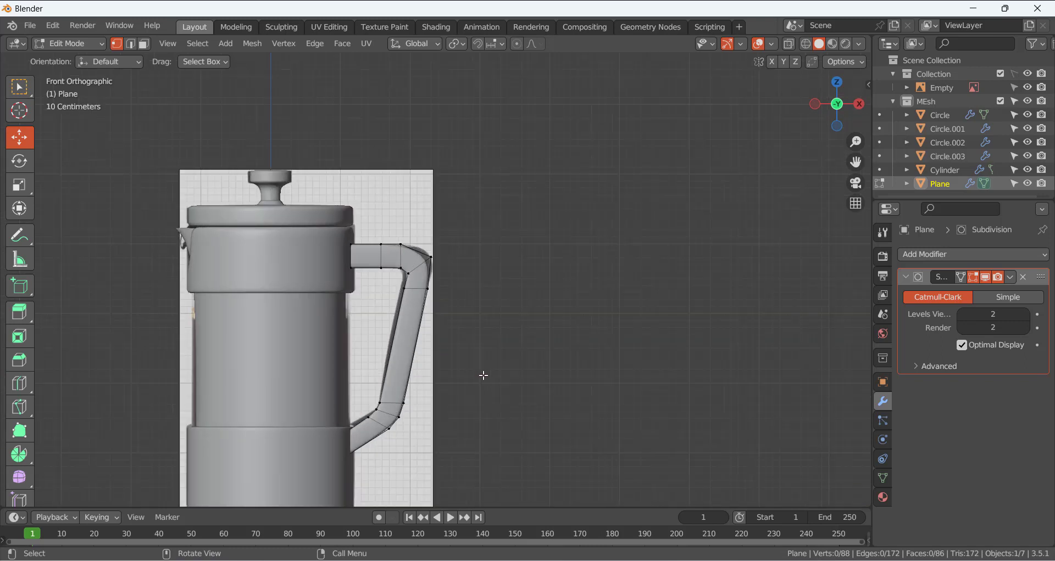
pyautogui.click(789, 44)
pyautogui.keyDown('shift'); pyautogui.moveTo(283, 350); pyautogui.dragTo(332, 232, button='middle'); pyautogui.keyUp('shift')
pyautogui.moveTo(333, 231); pyautogui.dragTo(509, 376)
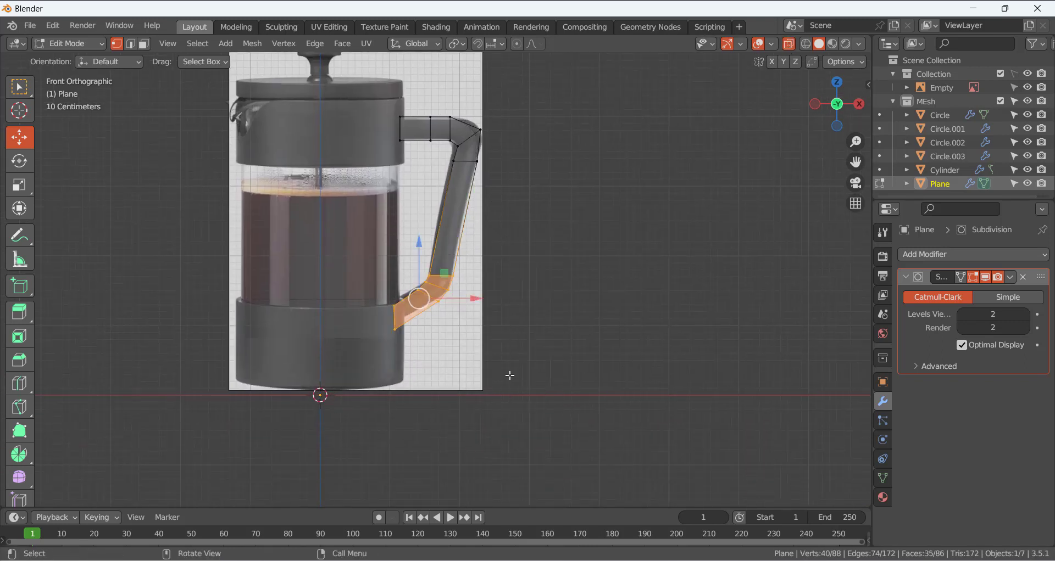
pyautogui.moveTo(417, 243); pyautogui.dragTo(417, 248)
# Shift the vertices of the lower arm's end inside the base slightly outward along X, and turn X-ray off
pyautogui.scroll(3, 403, 369)
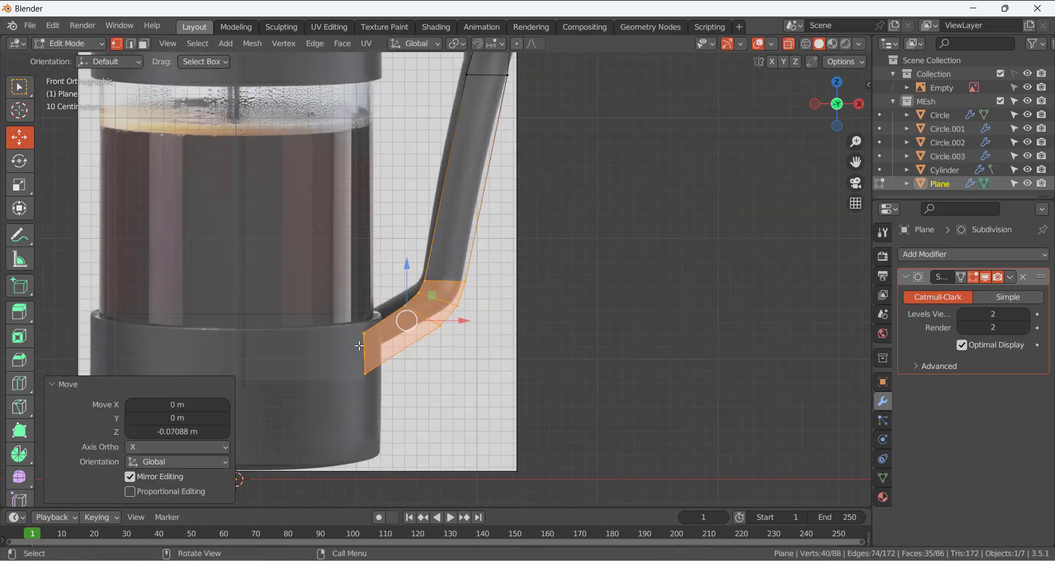
pyautogui.moveTo(341, 316); pyautogui.dragTo(376, 395)
pyautogui.moveTo(421, 355); pyautogui.dragTo(428, 354)
pyautogui.click(793, 47)
pyautogui.click(664, 250)
pyautogui.scroll(-3, 469, 342)
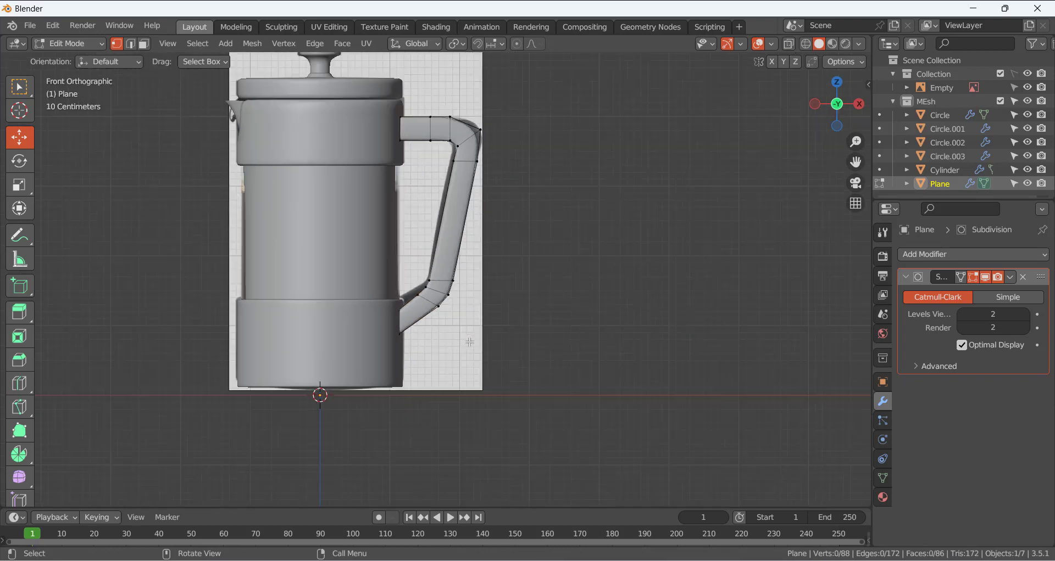
# In top view, move the whole handle mesh along Y so it is centred on the body's X axis, and return to Object Mode
pyautogui.moveTo(415, 250); pyautogui.dragTo(345, 295, button='middle')
pyautogui.scroll(-4, 502, 408)
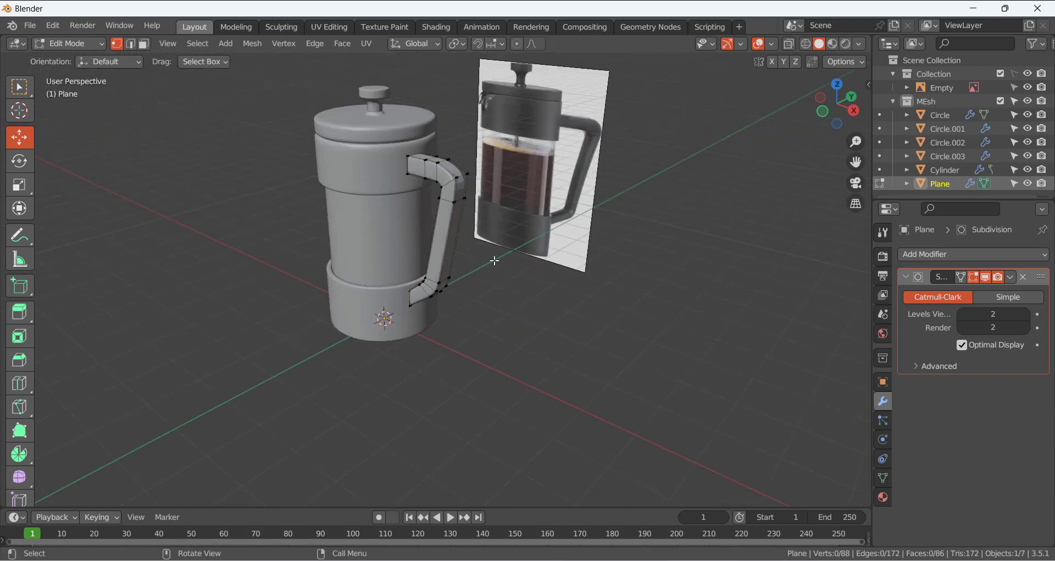
pyautogui.press('a')
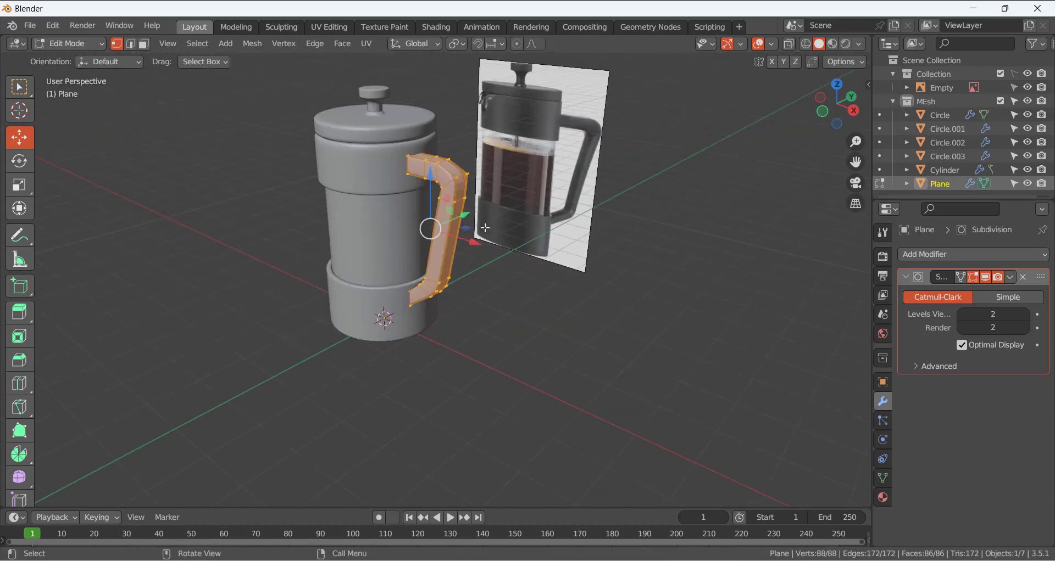
pyautogui.press('KP_7')
pyautogui.scroll(5, 485, 227)
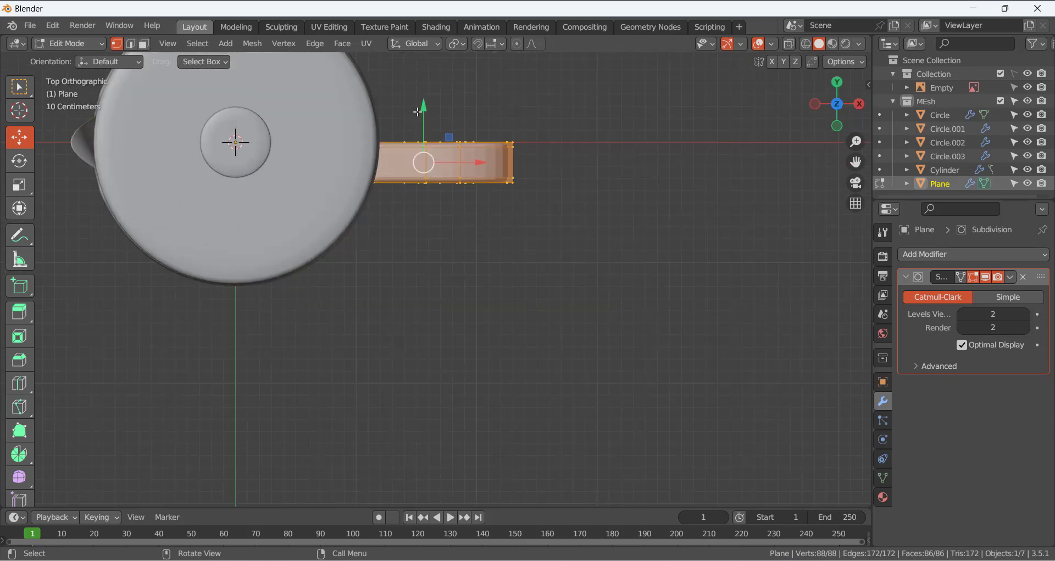
pyautogui.moveTo(424, 112); pyautogui.dragTo(421, 90)
pyautogui.scroll(-4, 440, 228)
pyautogui.moveTo(405, 292); pyautogui.dragTo(414, 205, button='middle')
pyautogui.press('Tab')
pyautogui.scroll(-5, 546, 246)
pyautogui.click(459, 228)
pyautogui.moveTo(459, 228)
pyautogui.mouseDown(button='middle')
pyautogui.moveTo(440, 156)
pyautogui.moveTo(447, 214)
pyautogui.moveTo(490, 226)
pyautogui.moveTo(462, 223)
pyautogui.moveTo(473, 228)
pyautogui.mouseUp(button='middle')
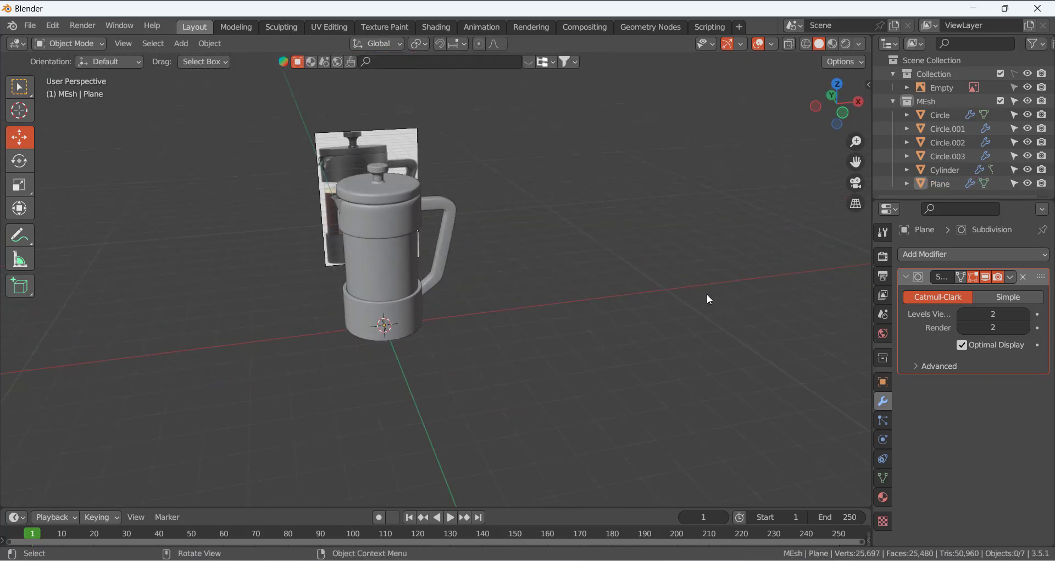
# Set the world background colour to a Sky Texture
pyautogui.click(883, 335)
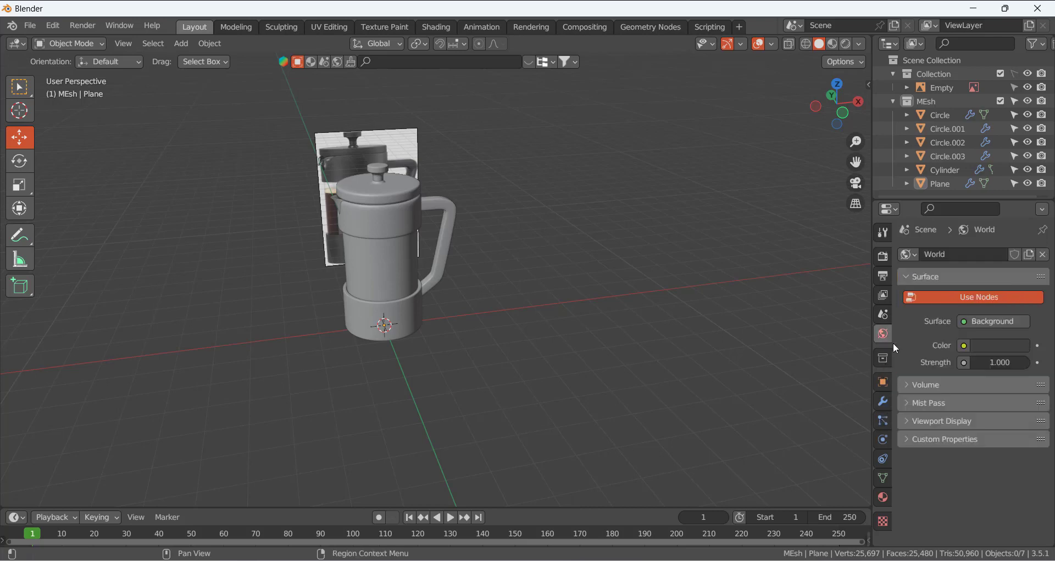
pyautogui.click(964, 346)
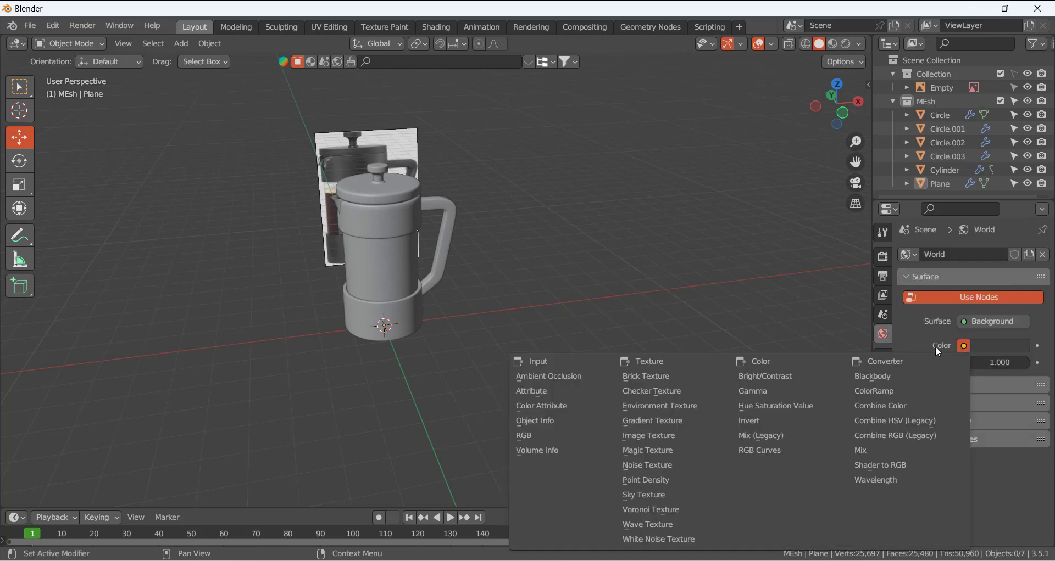
pyautogui.click(651, 496)
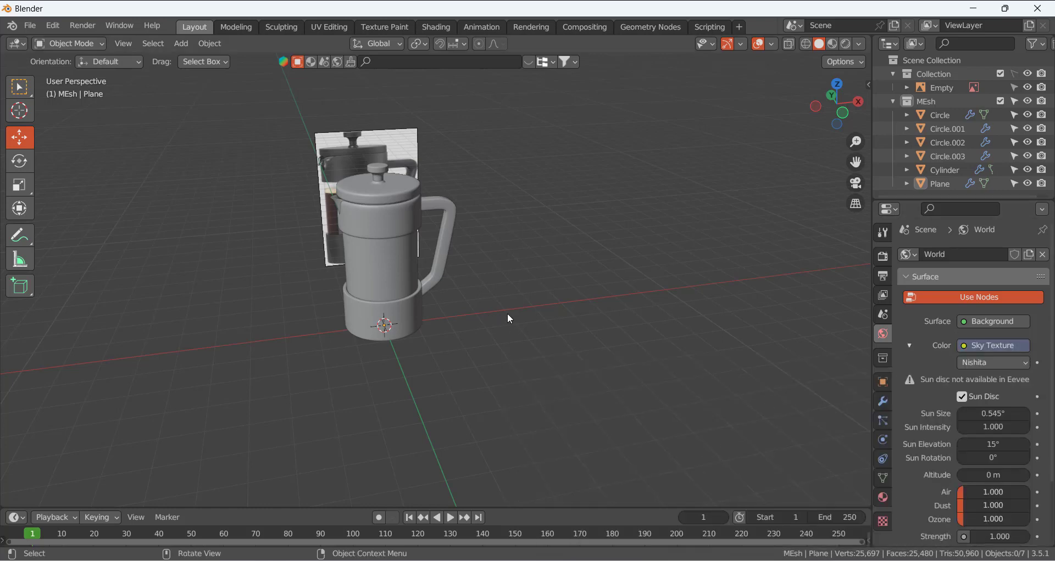
# Add a plane under the French press and scale it uniformly to about 8.6 times its size as a floor
pyautogui.hotkey('shift', 'a')
pyautogui.moveTo(499, 286)
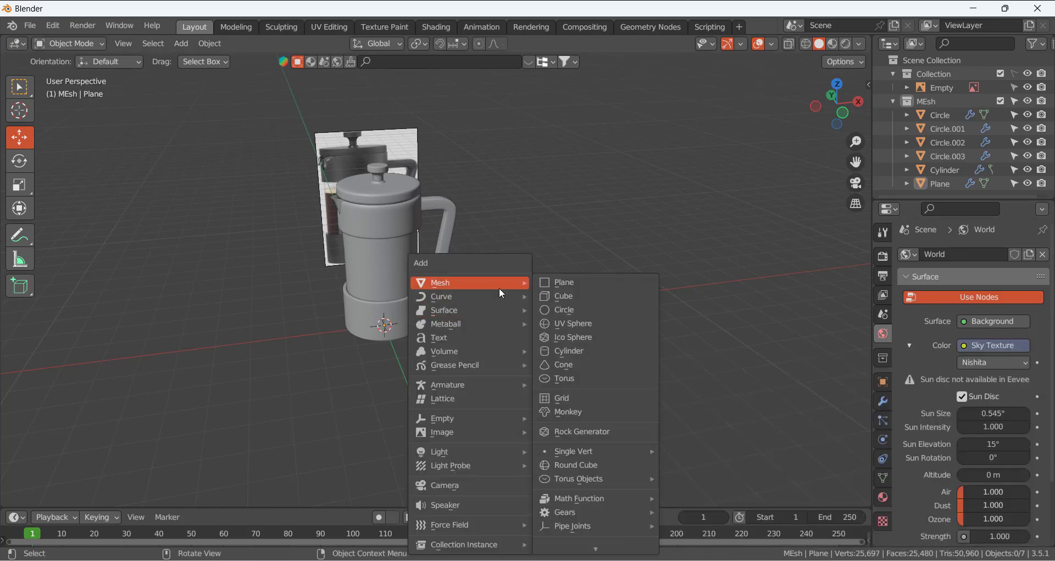
pyautogui.click(558, 283)
pyautogui.press('s')
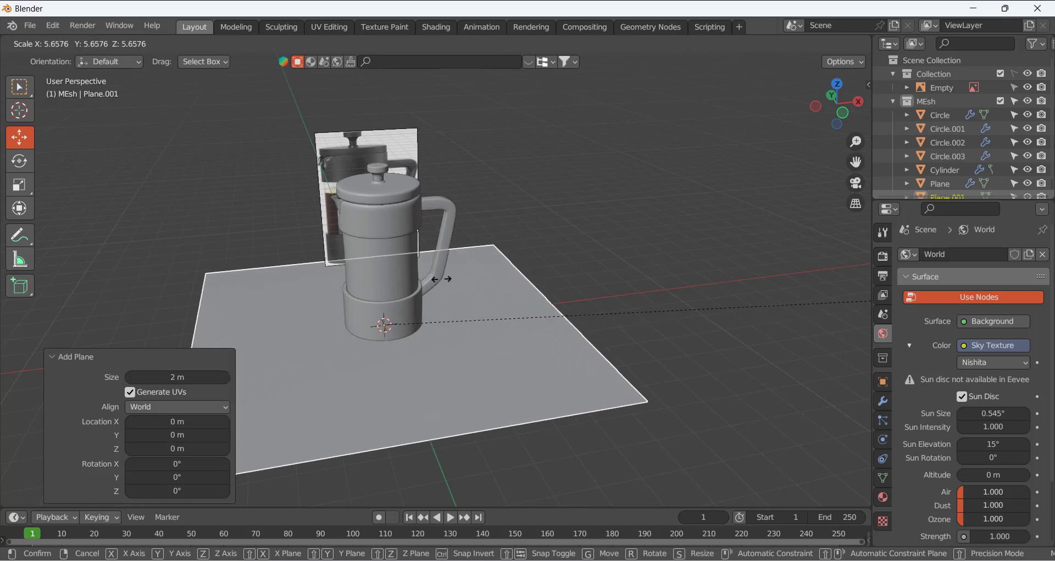
pyautogui.click(53, 261)
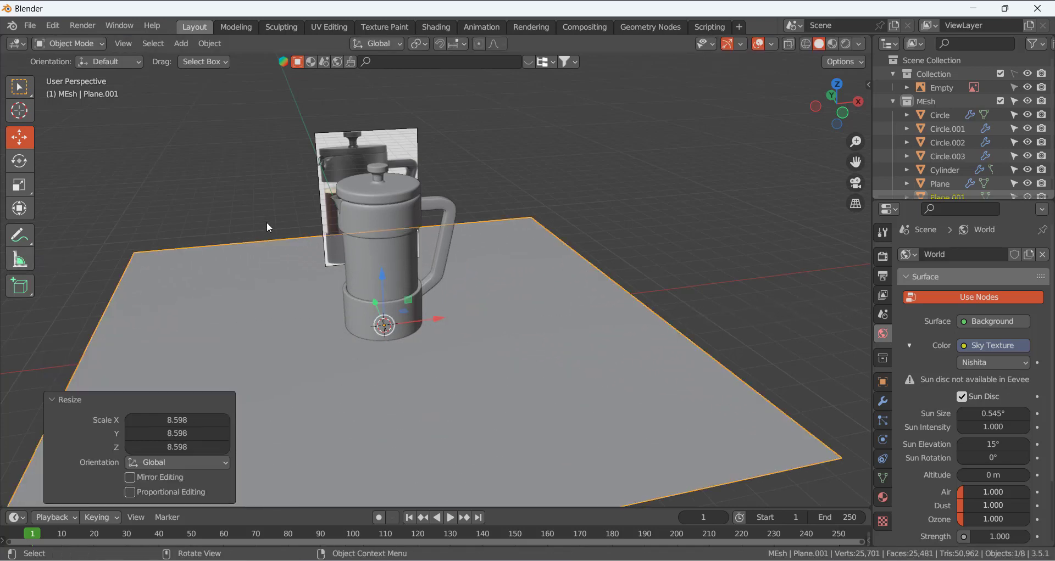
# Extrude the floor plane's rear edge straight up along Z into a tall back wall
pyautogui.press('Tab')
pyautogui.click(242, 241)
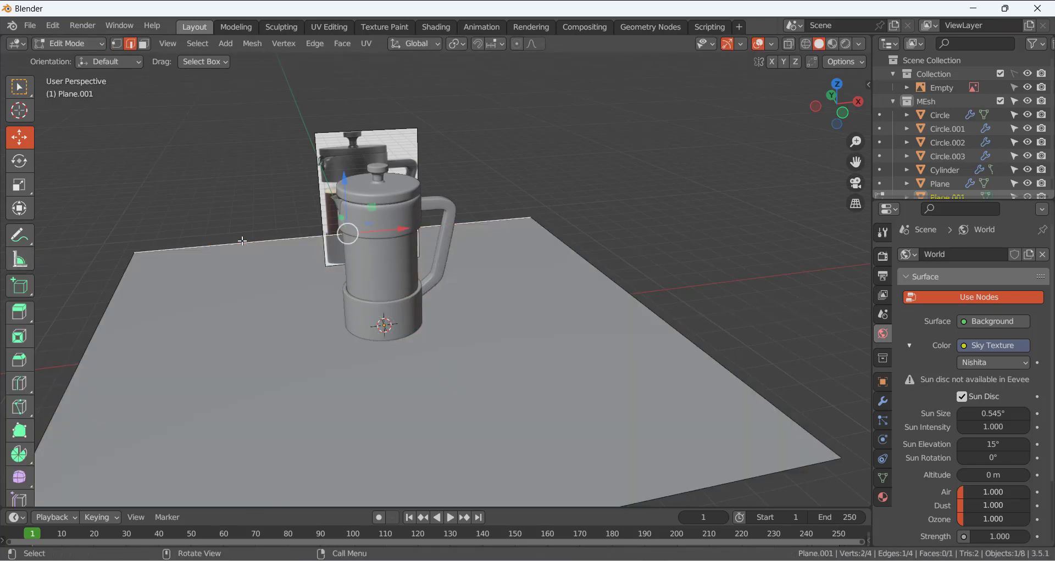
pyautogui.press('e')
pyautogui.press('z')
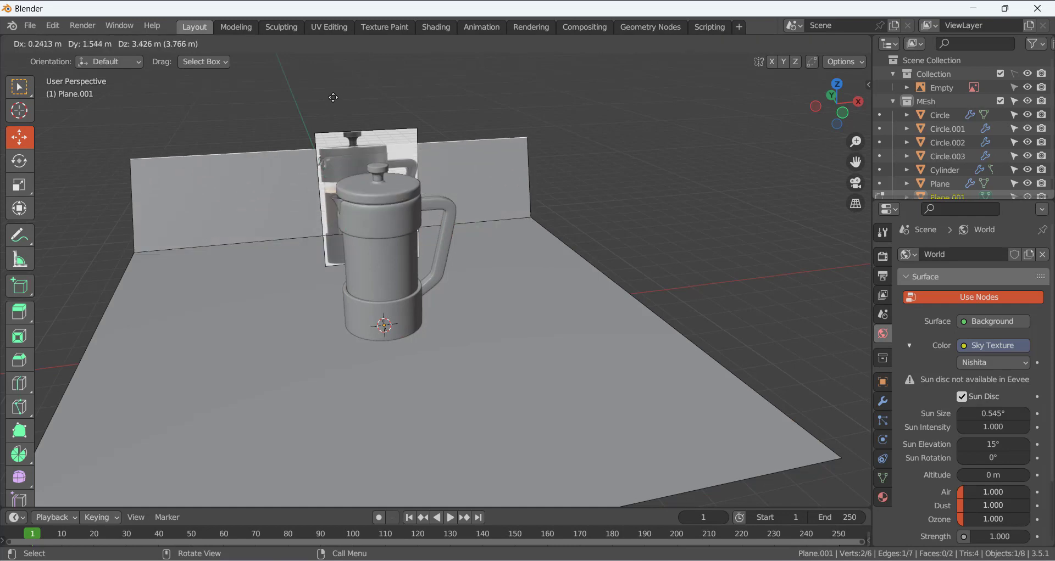
pyautogui.click(360, 330)
# Bevel the edge between floor and back wall with a wide, 15-segment curve to form a smooth backdrop, and return to Object Mode
pyautogui.click(281, 244)
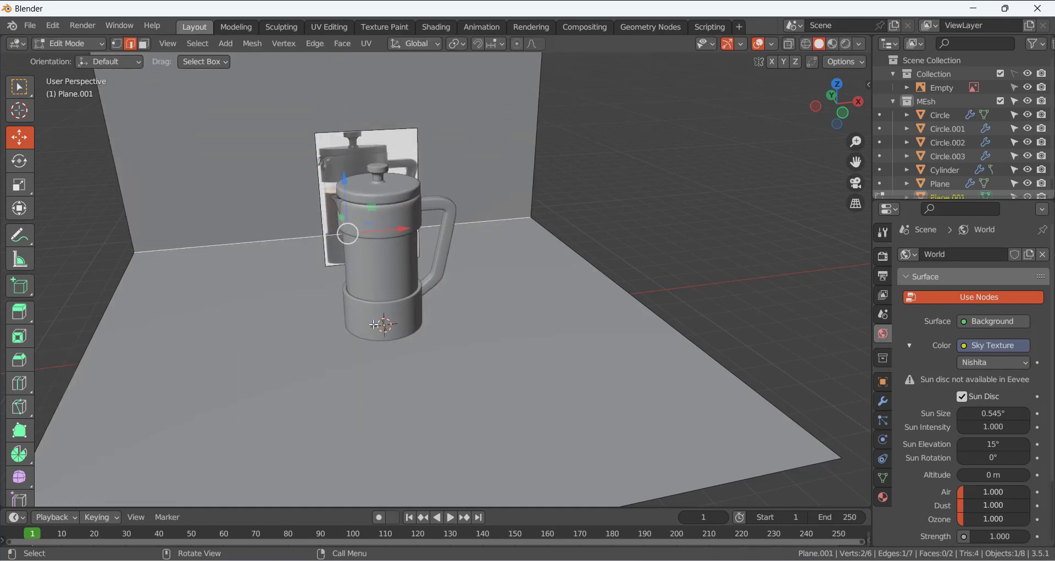
pyautogui.hotkey('ctrl', 'b')
pyautogui.scroll(9, 490, 400)
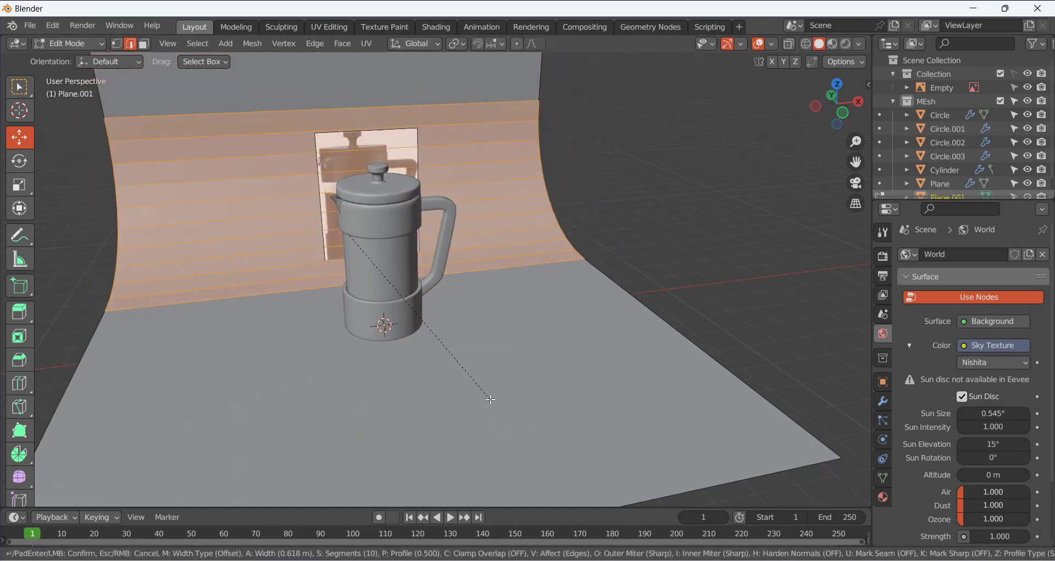
pyautogui.scroll(4, 490, 400)
pyautogui.click(491, 399)
pyautogui.press('Tab')
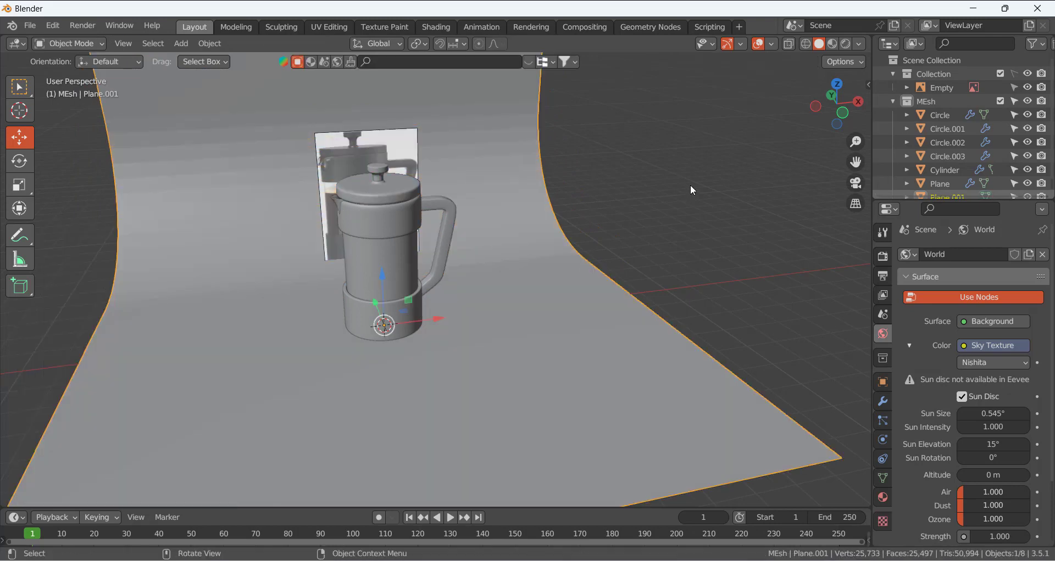
# Hide the collection holding the reference image in the viewport and deselect everything
pyautogui.click(690, 185)
pyautogui.click(255, 167)
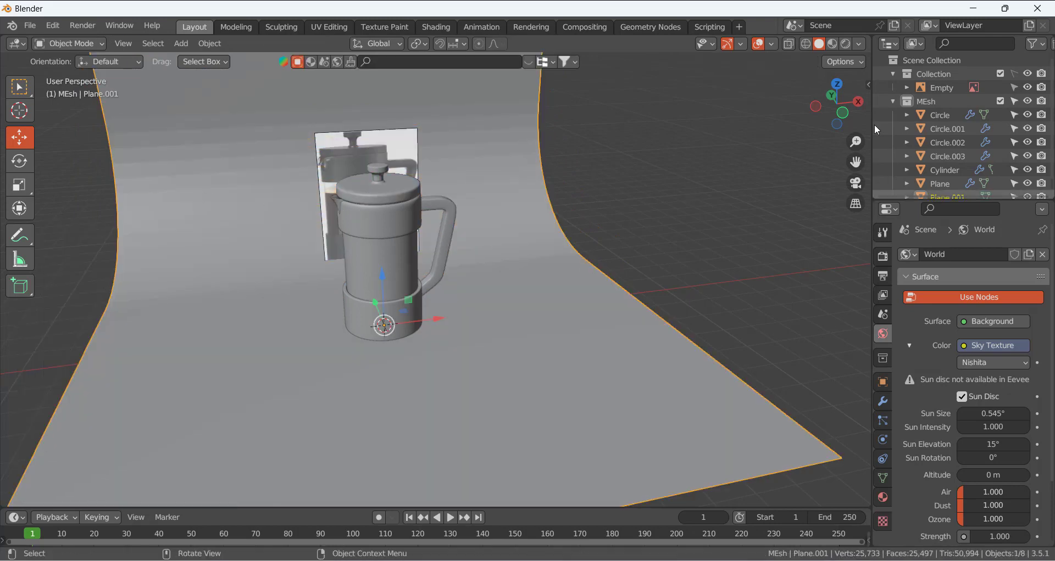
pyautogui.click(1027, 74)
pyautogui.click(811, 154)
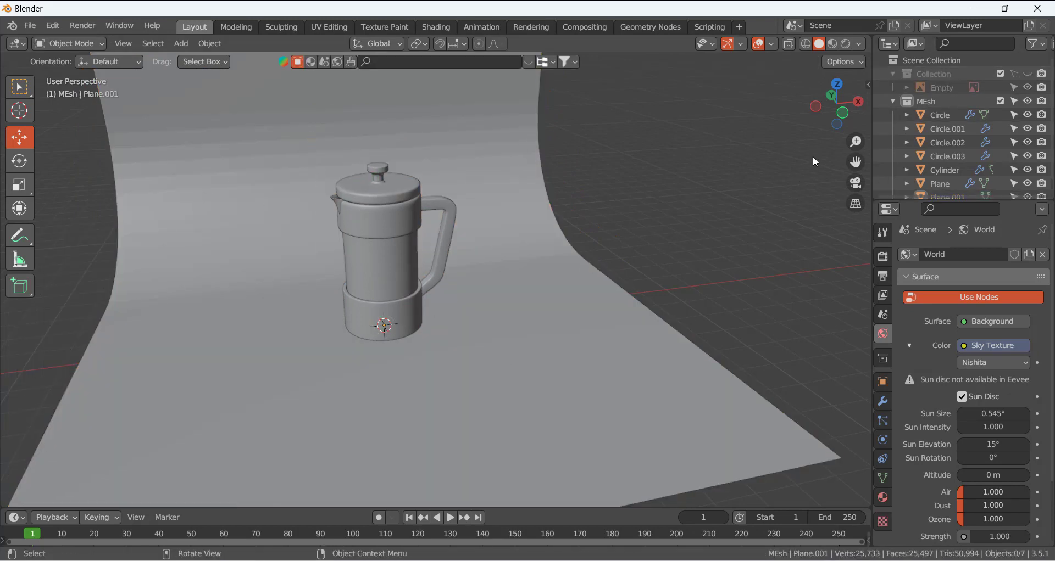
# Switch the viewport to rendered shading and open the render engine choice in the render settings, keeping Eevee
pyautogui.click(846, 43)
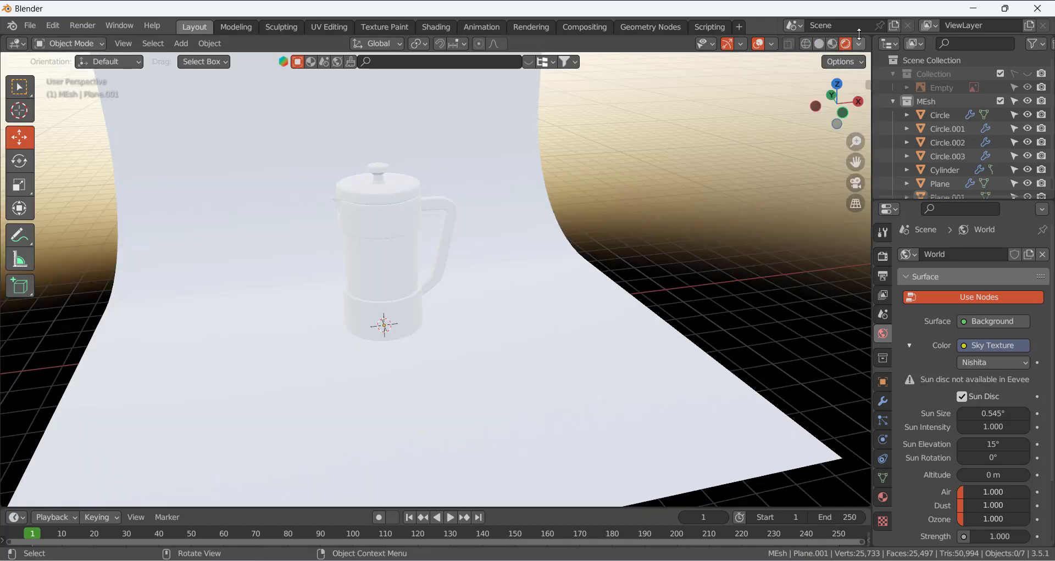
pyautogui.moveTo(692, 159)
pyautogui.mouseDown(button='middle')
pyautogui.moveTo(633, 153)
pyautogui.moveTo(702, 164)
pyautogui.mouseUp(button='middle')
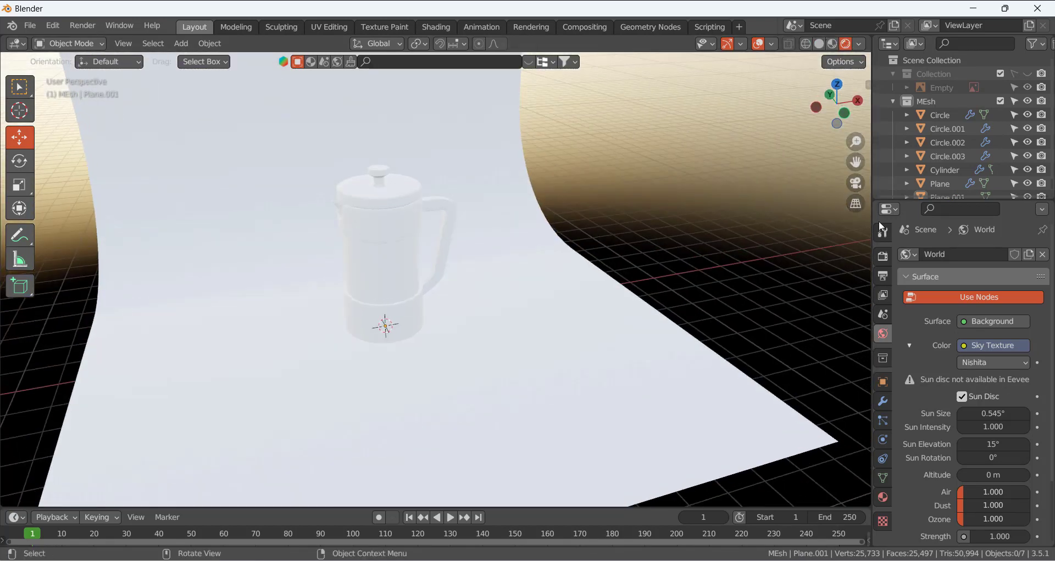
pyautogui.click(882, 256)
pyautogui.click(977, 256)
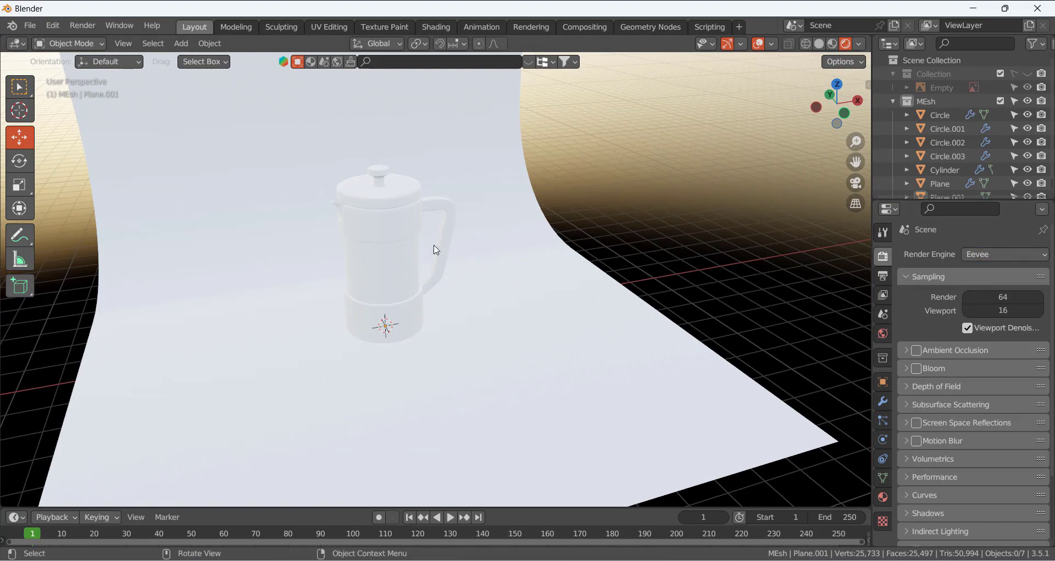
# Give the French press's base a new material with a dark, nearly black base colour
pyautogui.moveTo(435, 250); pyautogui.dragTo(438, 221, button='middle')
pyautogui.scroll(3, 394, 306)
pyautogui.click(411, 329)
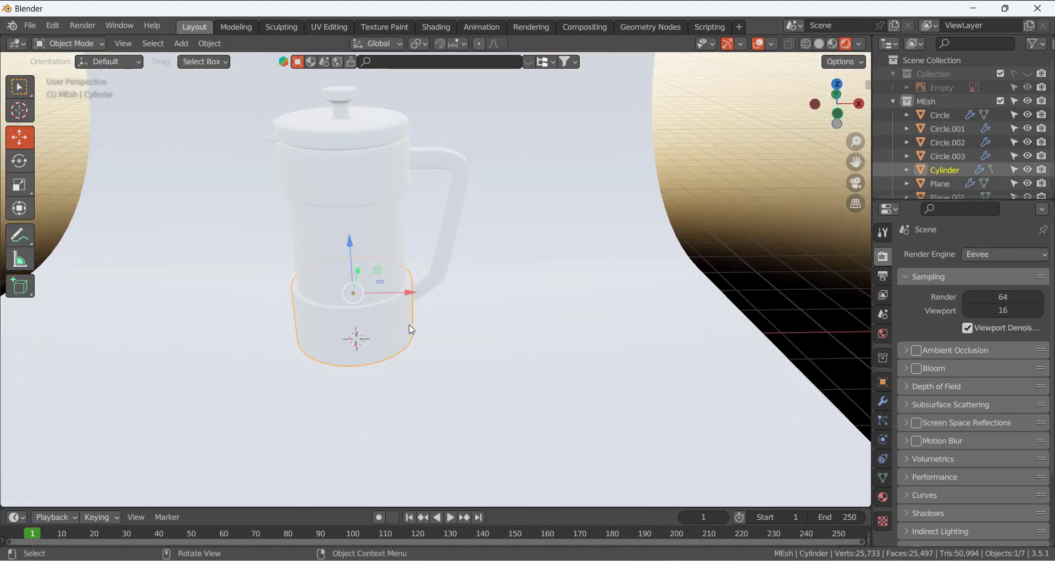
pyautogui.click(883, 497)
pyautogui.click(962, 311)
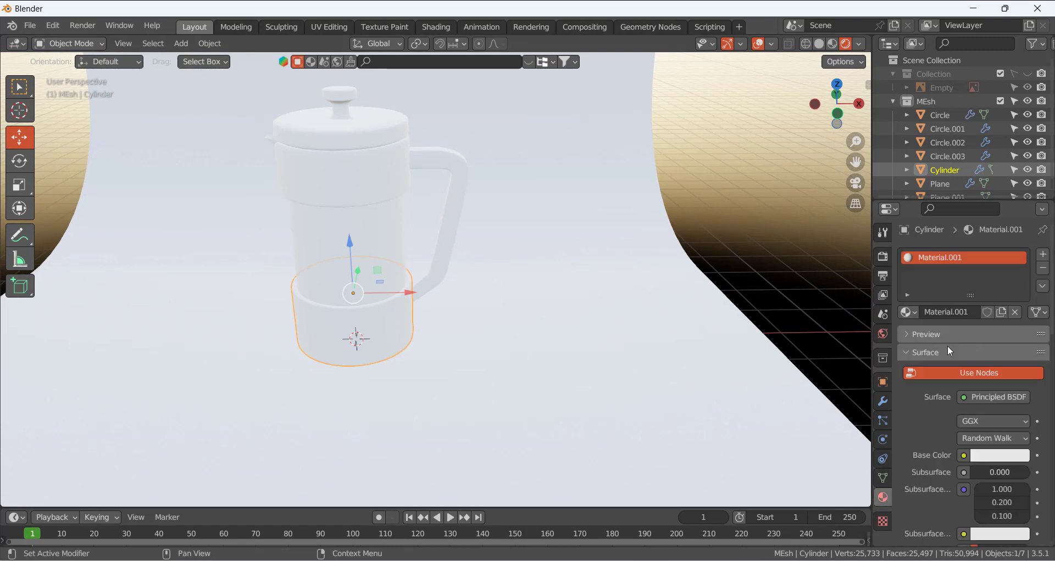
pyautogui.click(1000, 456)
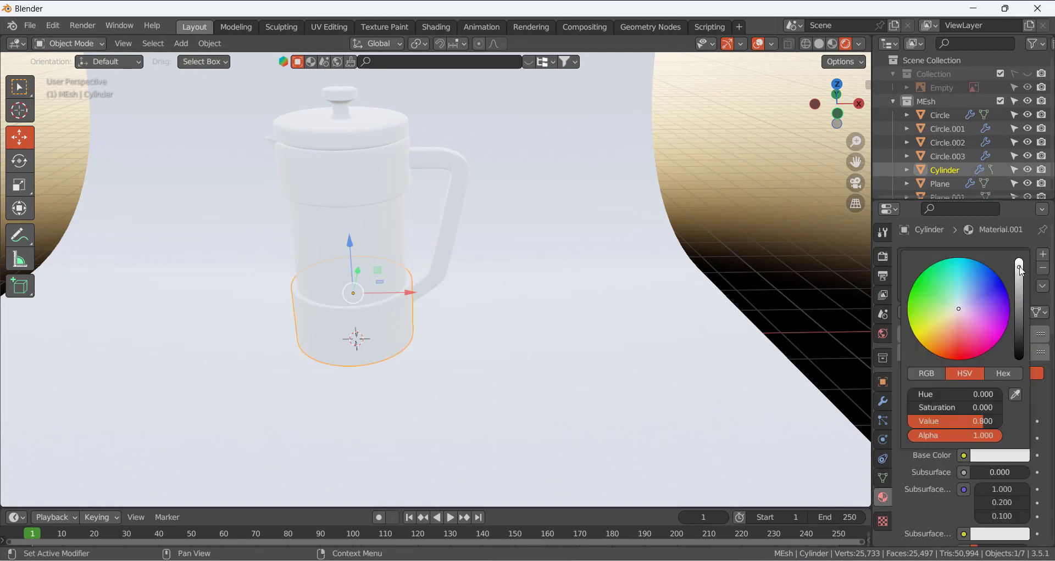
pyautogui.moveTo(1020, 272); pyautogui.dragTo(1021, 340)
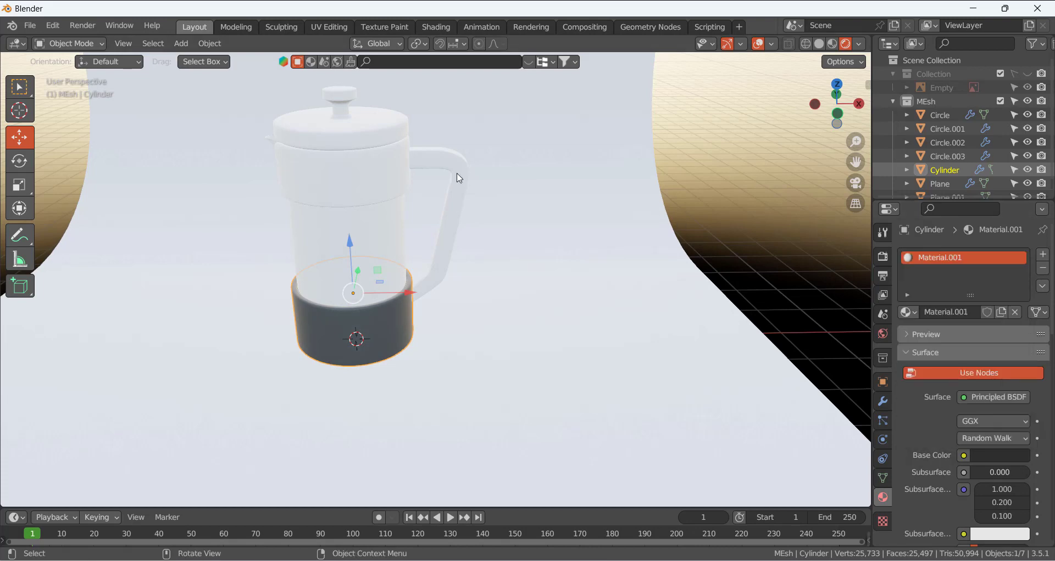
# Assign the existing dark Material.001 to the upper band of the body and to the handle
pyautogui.click(383, 187)
pyautogui.click(908, 312)
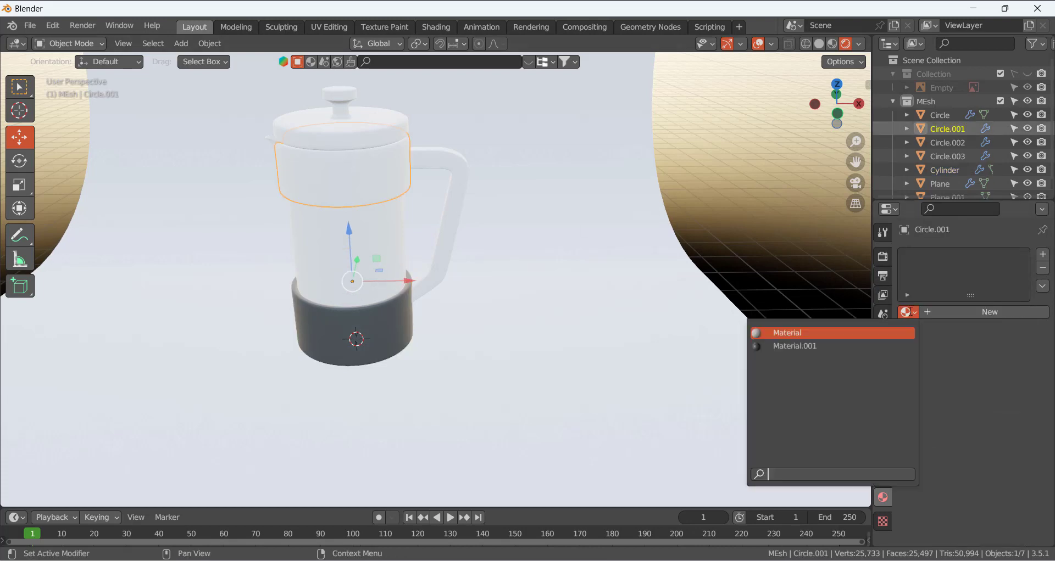
pyautogui.click(778, 347)
pyautogui.click(482, 177)
pyautogui.click(914, 313)
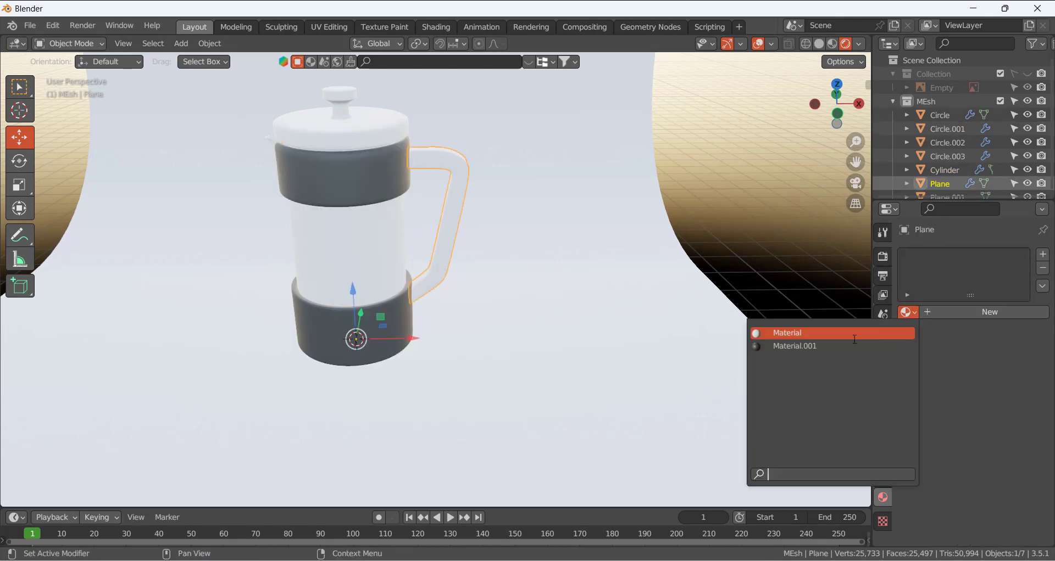
pyautogui.click(806, 346)
# Assign the dark Material.001 to the plunger knob and to the lid, and deselect everything
pyautogui.click(346, 95)
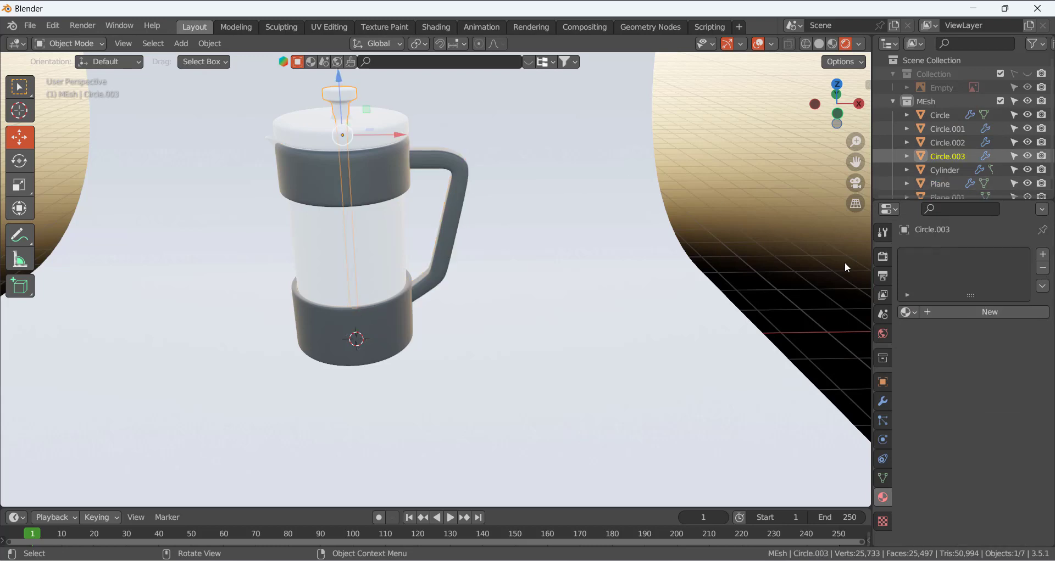
pyautogui.click(907, 312)
pyautogui.click(806, 347)
pyautogui.click(379, 125)
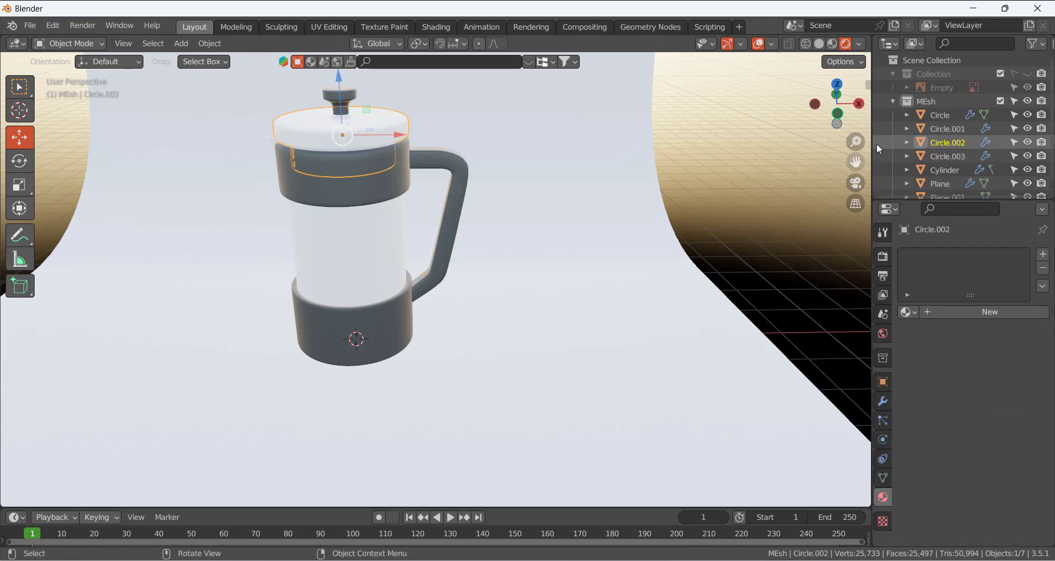
pyautogui.click(1026, 74)
pyautogui.click(1025, 74)
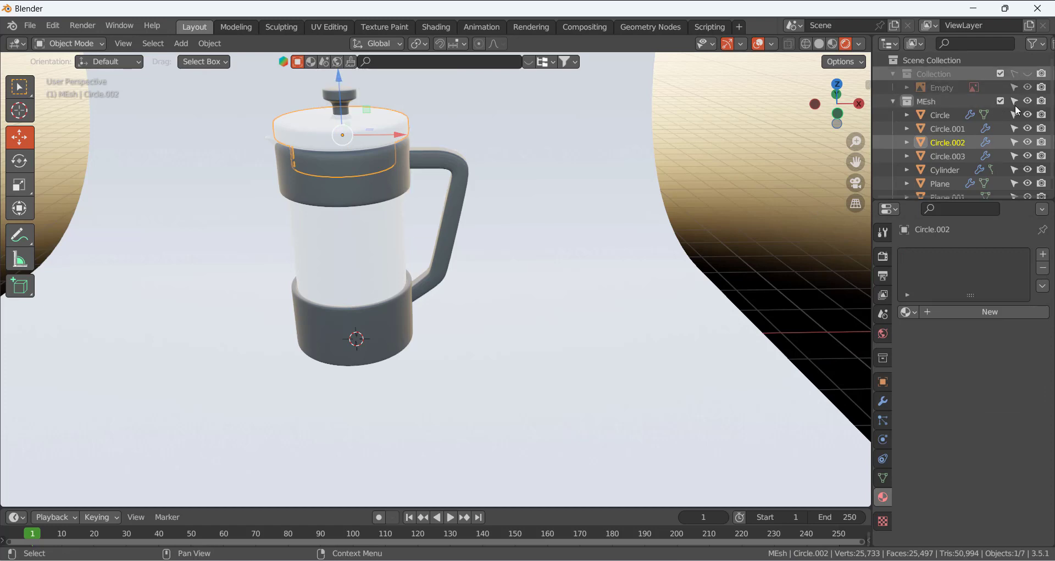
pyautogui.click(921, 312)
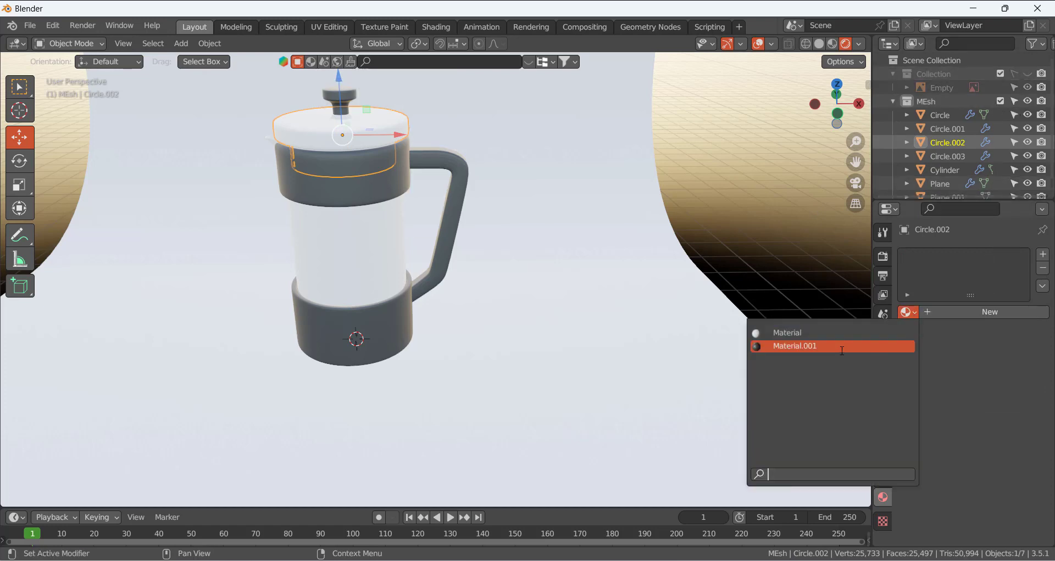
pyautogui.click(813, 347)
pyautogui.click(762, 203)
# Create a new separate material for the inner glass container
pyautogui.moveTo(762, 202); pyautogui.dragTo(487, 262, button='middle')
pyautogui.click(367, 240)
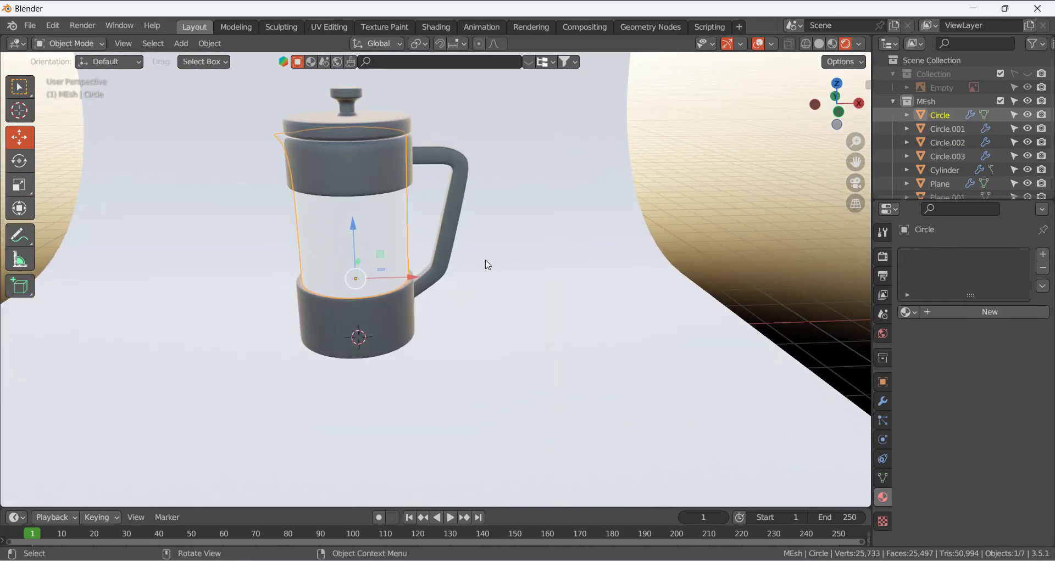
pyautogui.click(947, 312)
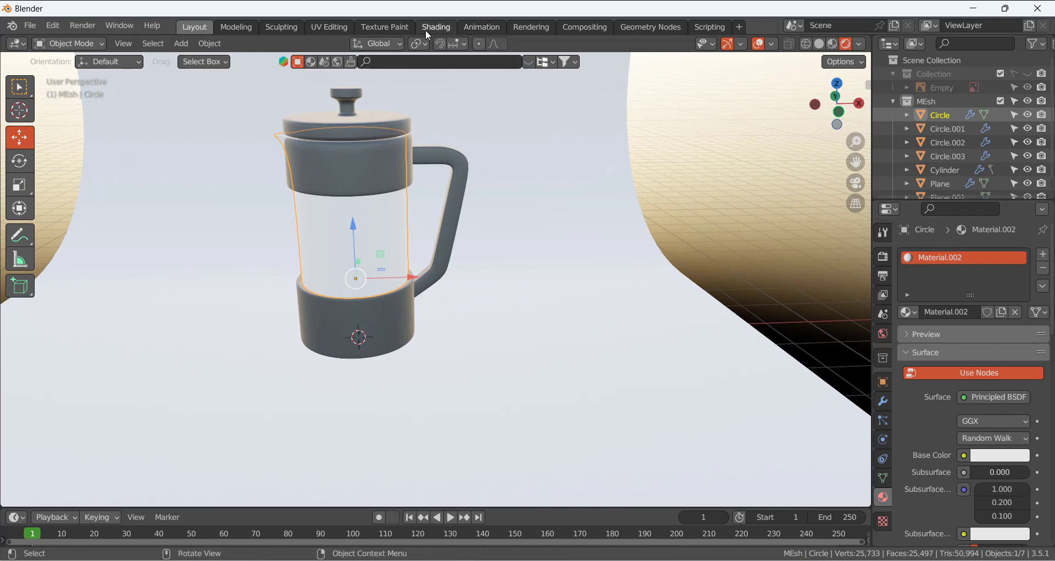
# Switch to the Shading workspace and delete the Principled BSDF node from the glass container's Material.002
pyautogui.click(441, 28)
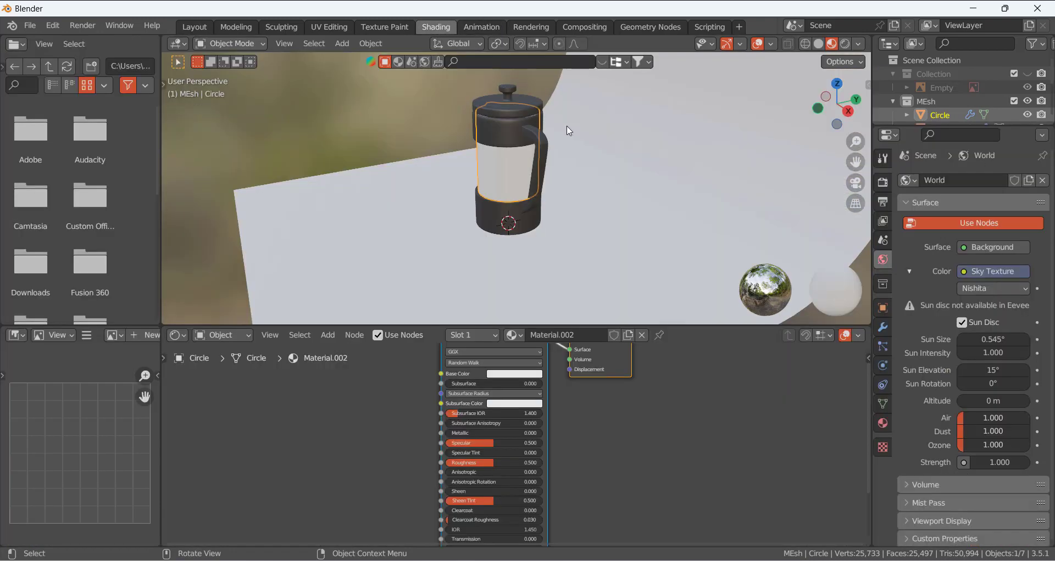
pyautogui.scroll(-6, 520, 379)
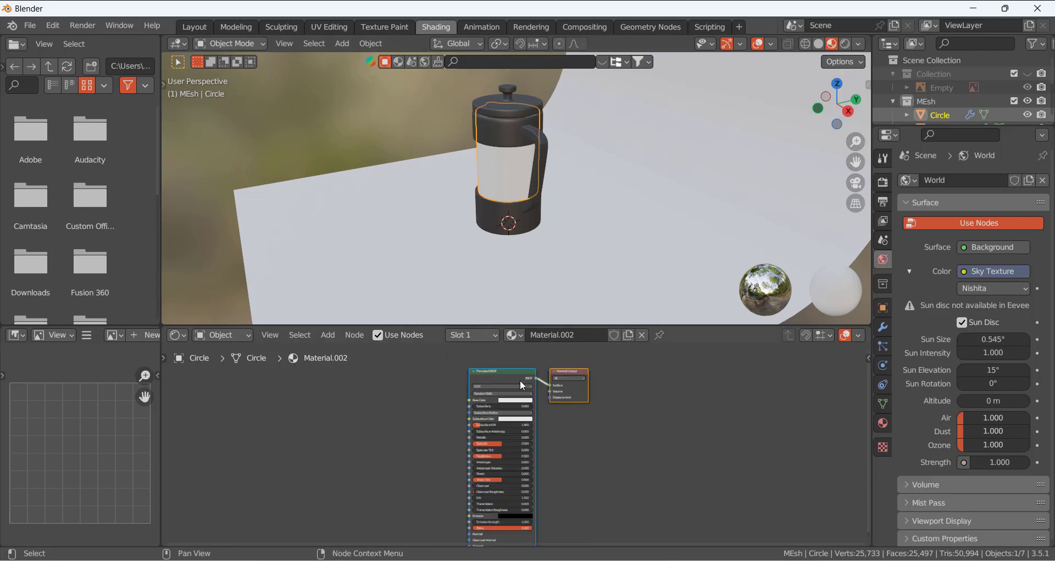
pyautogui.scroll(4, 517, 378)
pyautogui.scroll(-3, 494, 366)
pyautogui.click(494, 366)
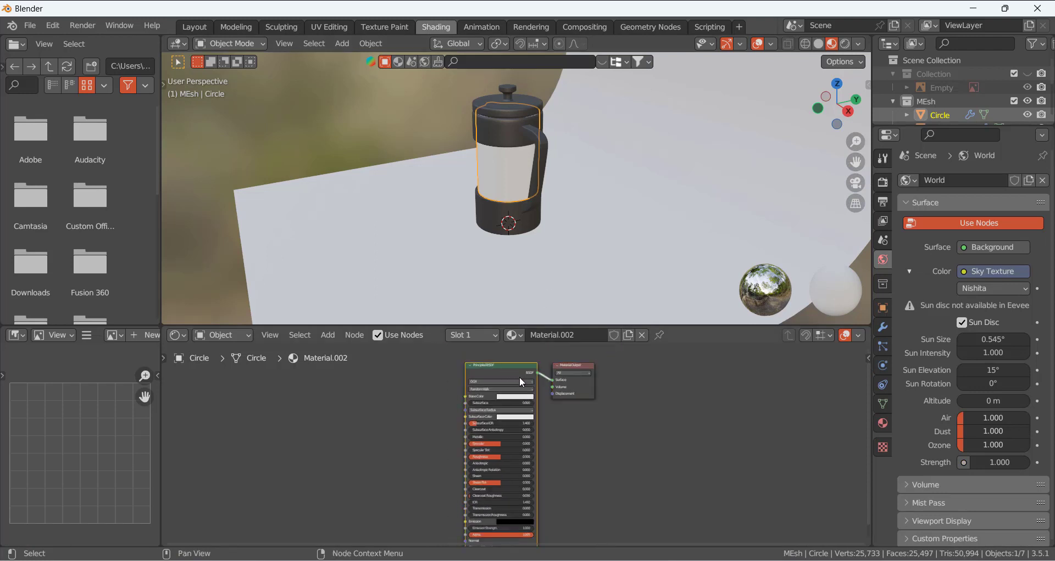
pyautogui.press('Delete')
# Add a Mix Shader node and connect its output to the Material Output's Surface input
pyautogui.scroll(3, 494, 394)
pyautogui.scroll(3, 494, 394)
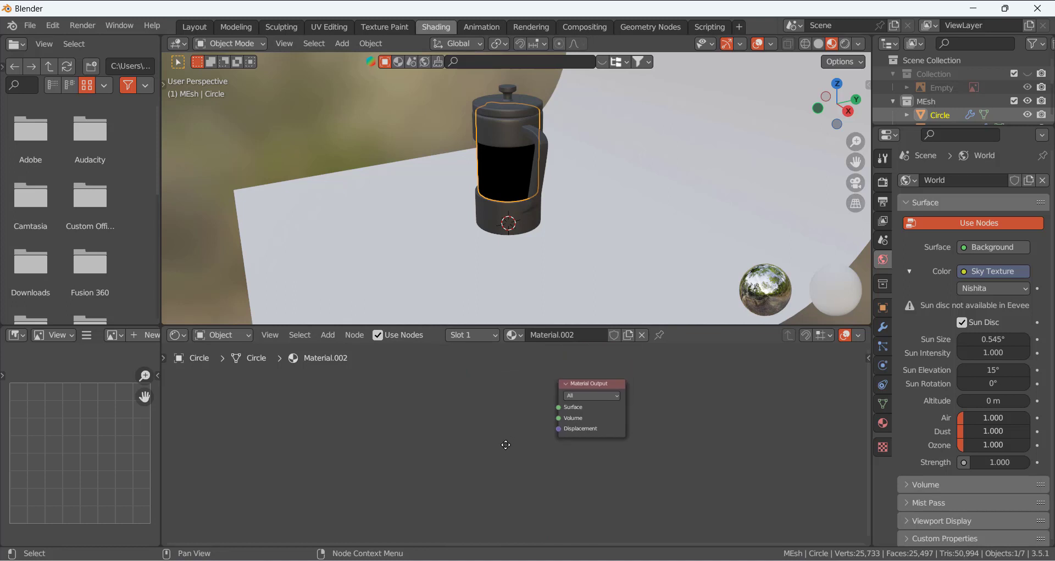
pyautogui.hotkey('shift', 'a')
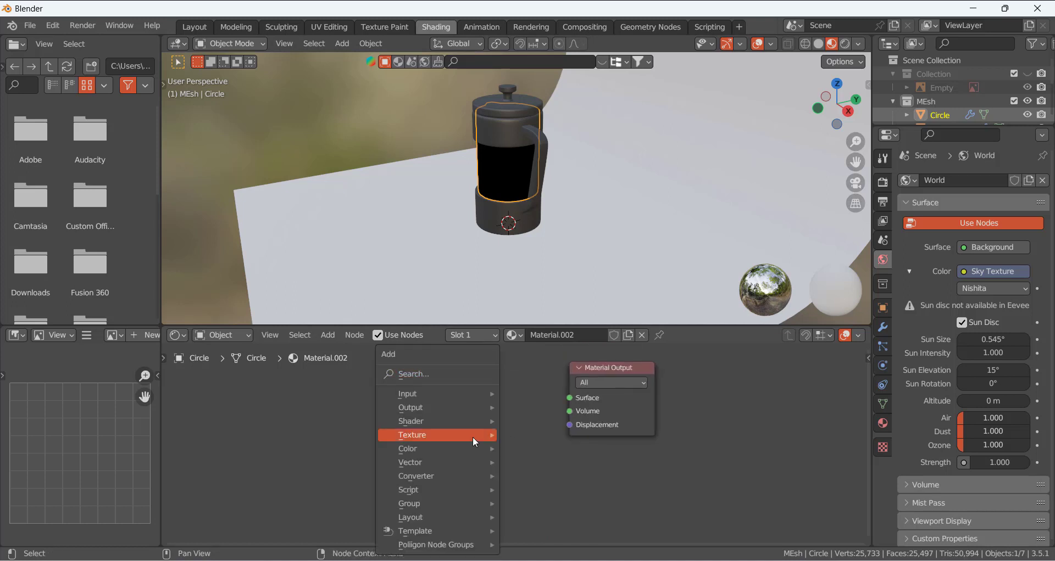
pyautogui.click(438, 375)
pyautogui.write('mix')
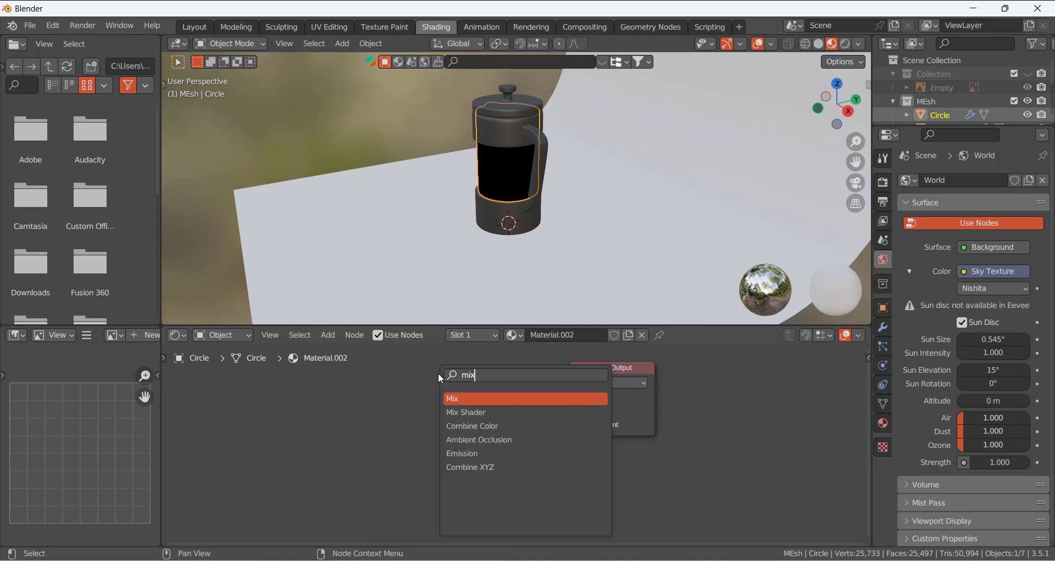
pyautogui.click(476, 411)
pyautogui.click(474, 417)
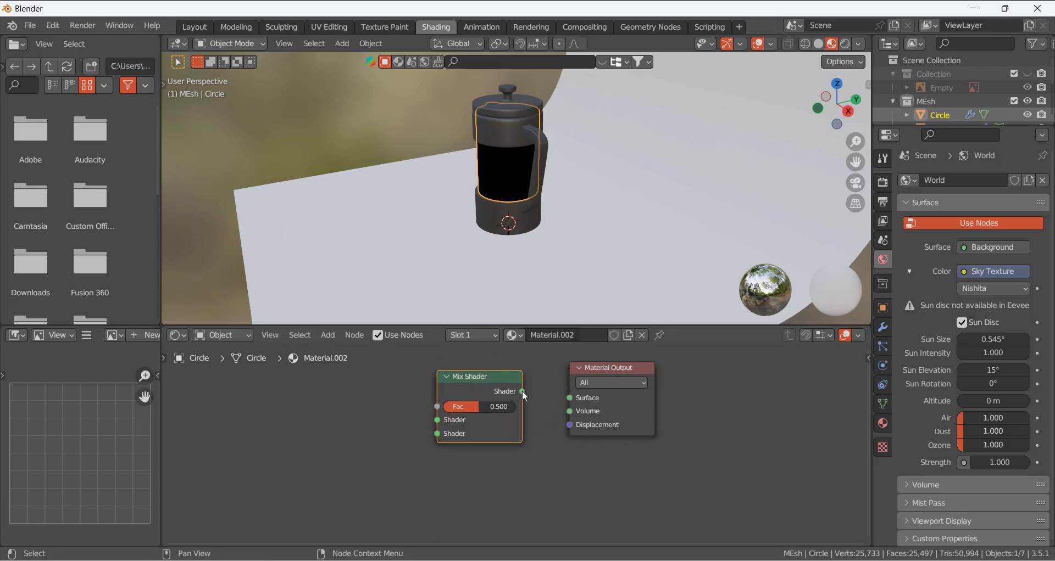
pyautogui.moveTo(522, 390); pyautogui.dragTo(569, 398)
# Add a Glossy BSDF node and connect it to the Mix Shader's second shader input
pyautogui.scroll(-2, 340, 457)
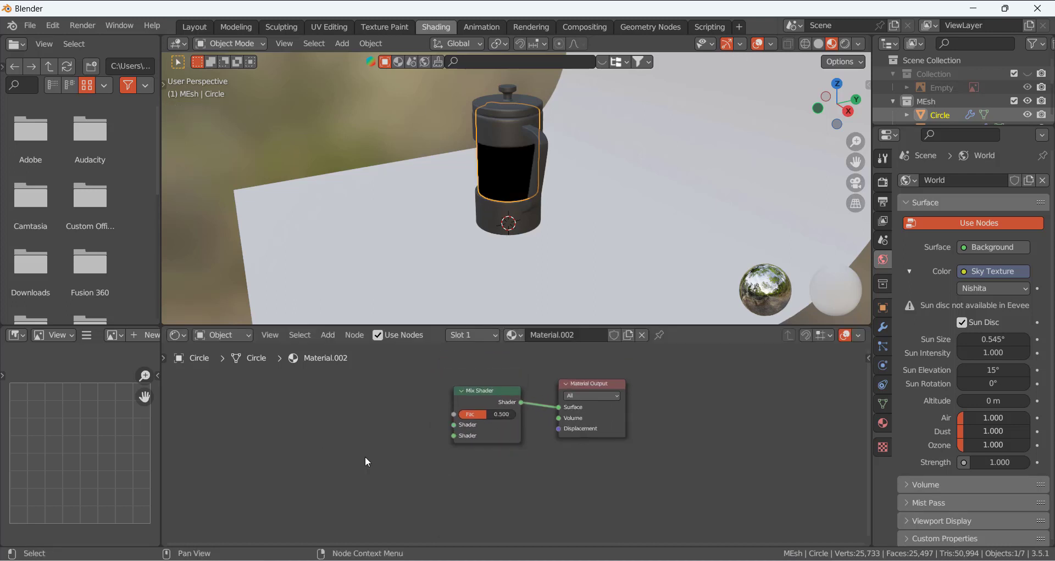
pyautogui.hotkey('shift', 'a')
pyautogui.click(328, 373)
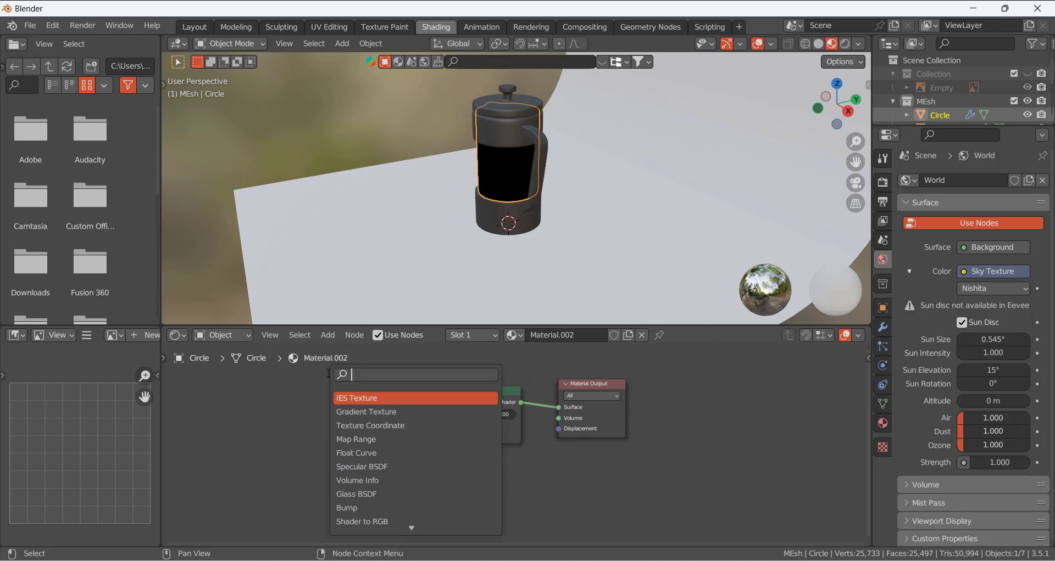
pyautogui.write('glass')
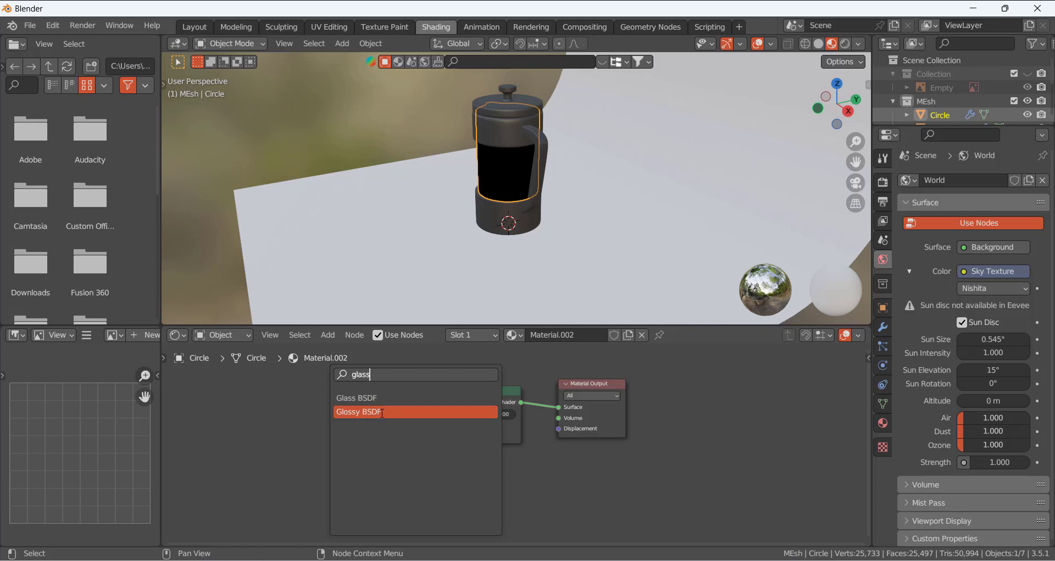
pyautogui.click(382, 412)
pyautogui.click(436, 476)
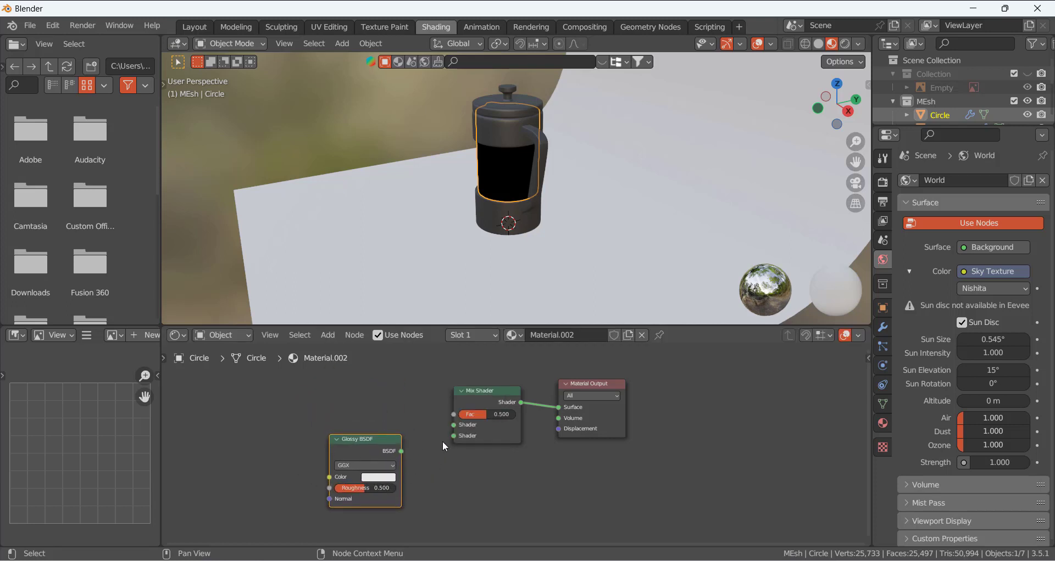
pyautogui.moveTo(403, 451); pyautogui.dragTo(454, 437)
# Add a second Mix Shader node and connect it to the first shader input of the existing Mix Shader
pyautogui.scroll(-2, 507, 466)
pyautogui.moveTo(370, 389); pyautogui.dragTo(451, 404, button='middle')
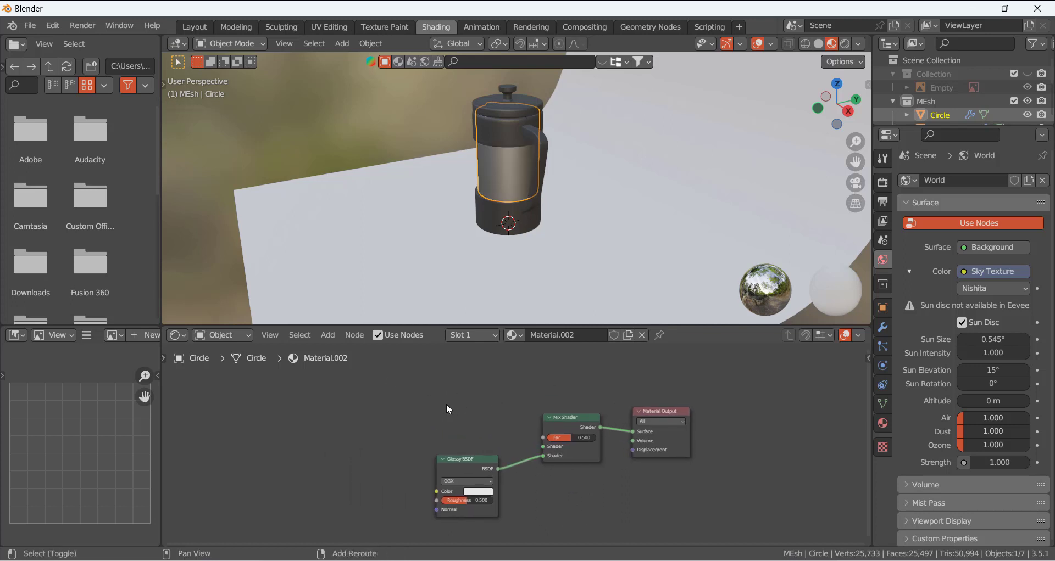
pyautogui.hotkey('shift', 'a')
pyautogui.click(405, 372)
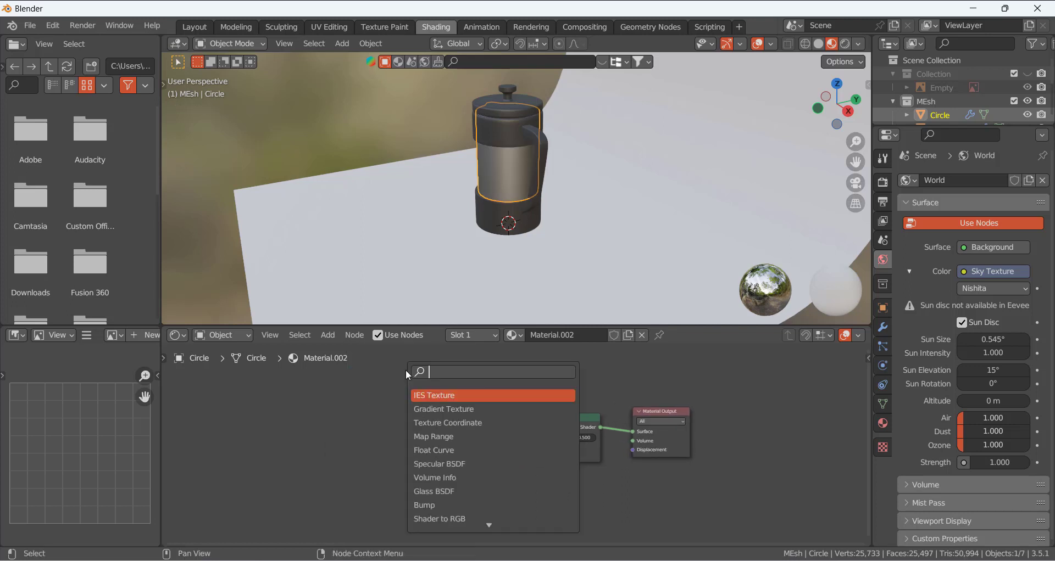
pyautogui.write('mix')
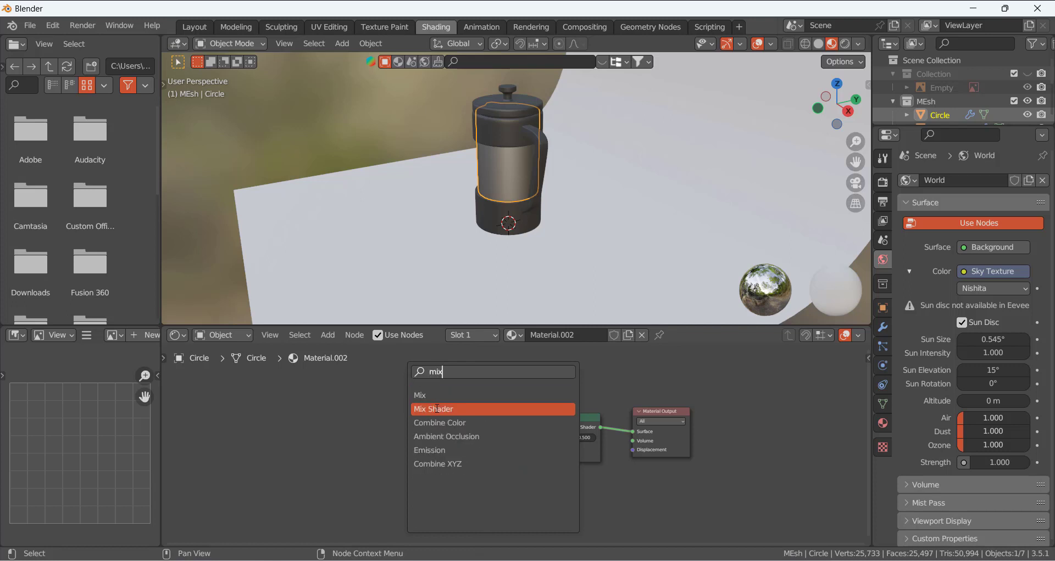
pyautogui.click(437, 409)
pyautogui.click(453, 406)
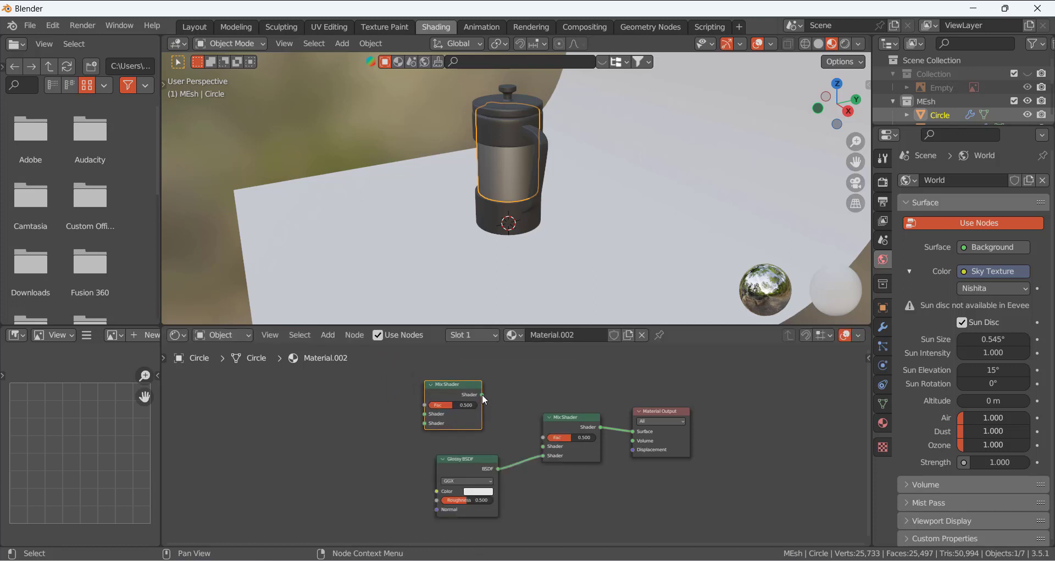
pyautogui.moveTo(483, 395); pyautogui.dragTo(543, 446)
# Set the Glossy BSDF's roughness to 0
pyautogui.moveTo(478, 502); pyautogui.dragTo(454, 502)
pyautogui.click(457, 501)
pyautogui.write('0')
pyautogui.press('Return')
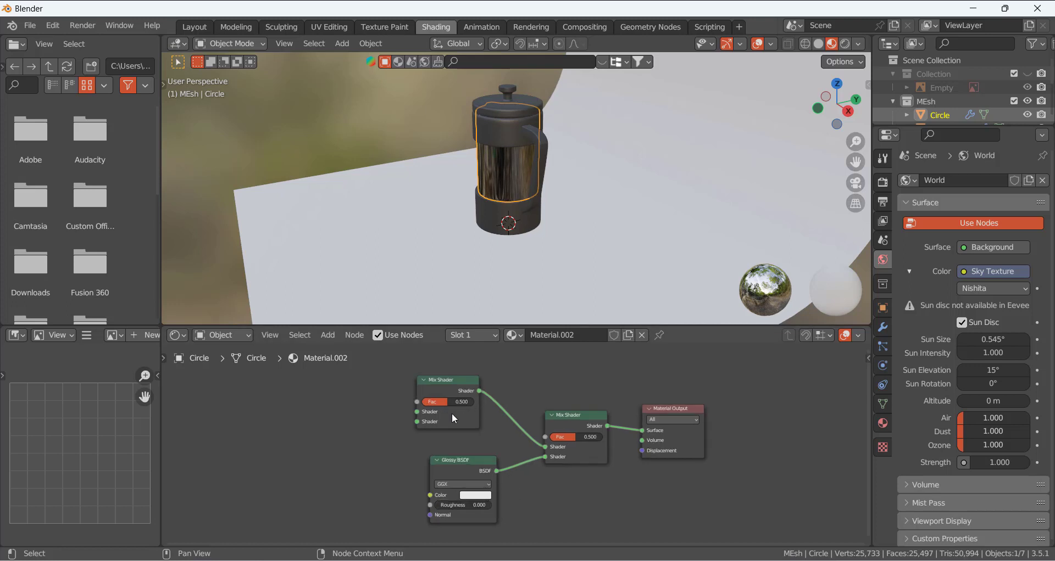
# Add a Layer Weight node and connect its Fresnel output to the Fac input of the second Mix Shader
pyautogui.scroll(-1, 457, 423)
pyautogui.scroll(-1, 368, 442)
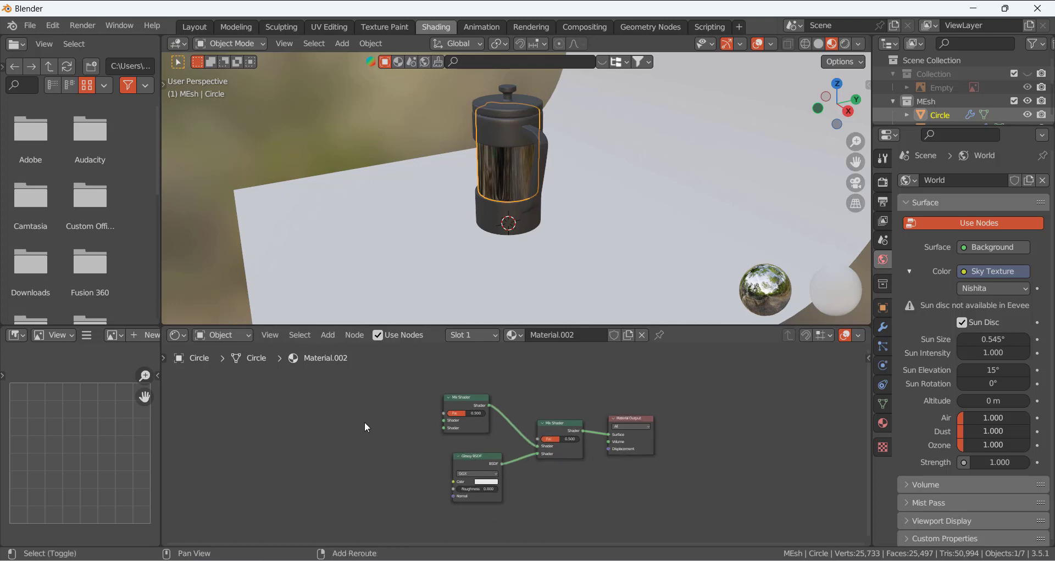
pyautogui.hotkey('shift', 'a')
pyautogui.click(334, 377)
pyautogui.write('lay')
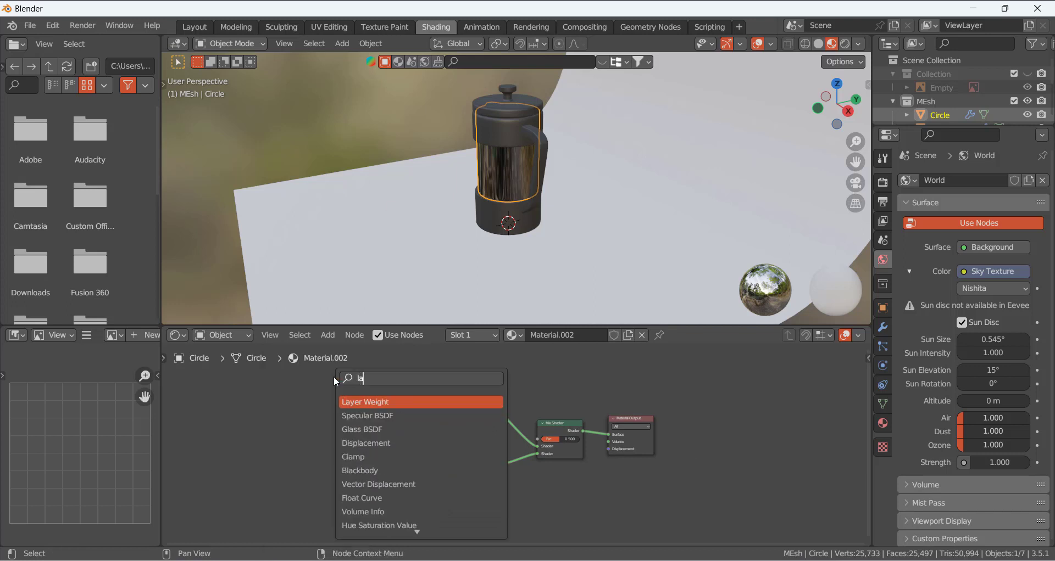
pyautogui.click(376, 402)
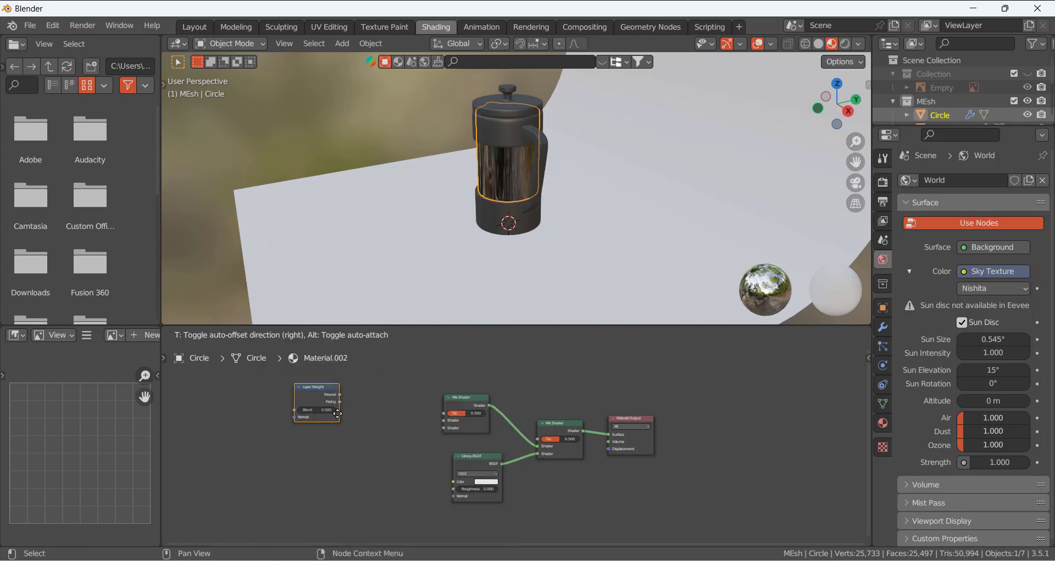
pyautogui.click(386, 408)
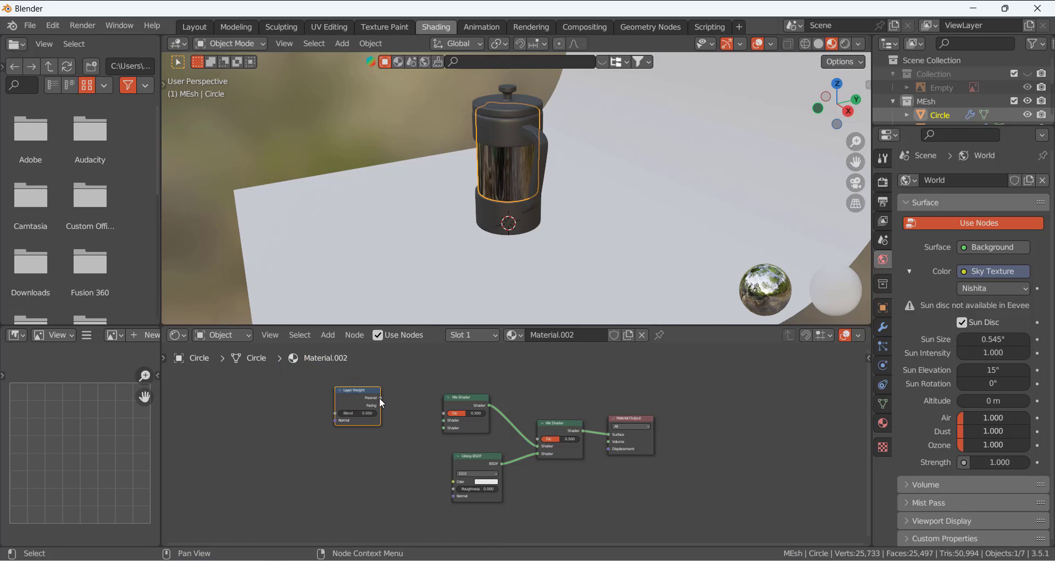
pyautogui.moveTo(379, 398); pyautogui.dragTo(444, 415)
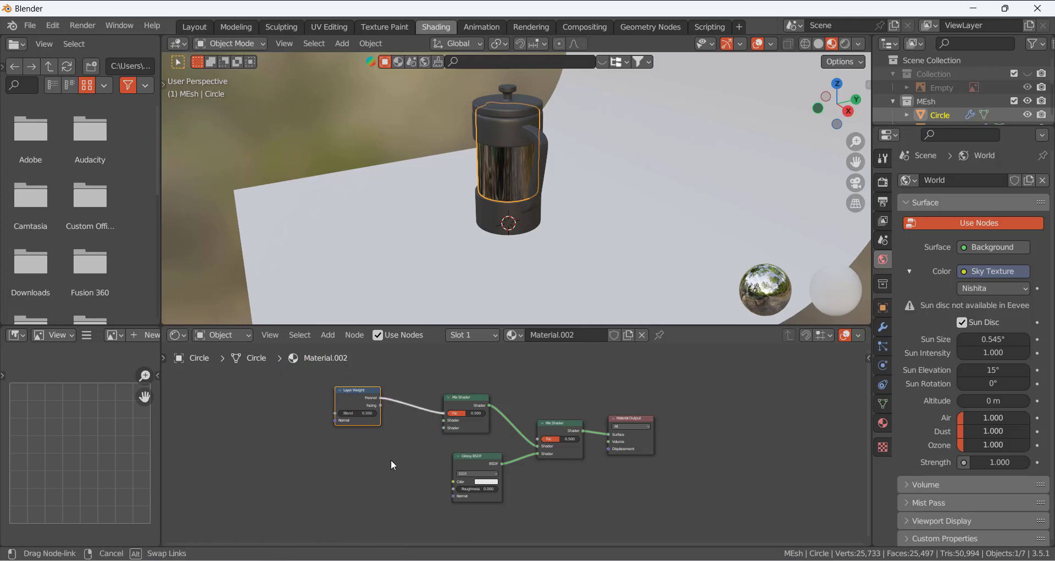
# Set the Layer Weight node's Blend to 0.2 and deselect the node
pyautogui.scroll(2, 378, 418)
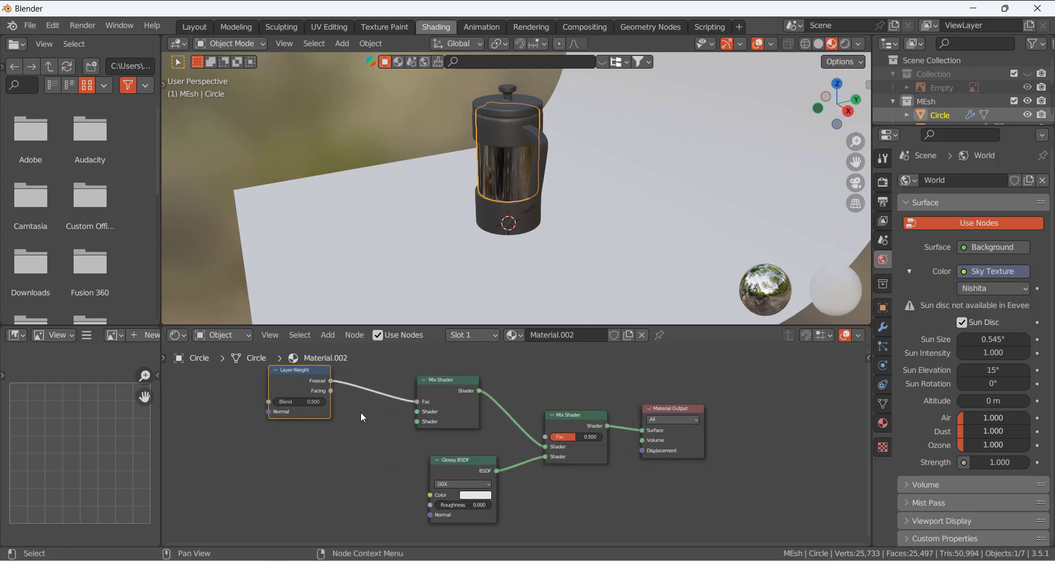
pyautogui.doubleClick(312, 401)
pyautogui.write('0.5.2')
pyautogui.press('Return')
pyautogui.click(358, 460)
# Add another Glossy BSDF node and connect it to the second shader input of the Mix Shader driven by Layer Weight
pyautogui.scroll(-3, 370, 449)
pyautogui.moveTo(373, 454); pyautogui.dragTo(447, 449, button='middle')
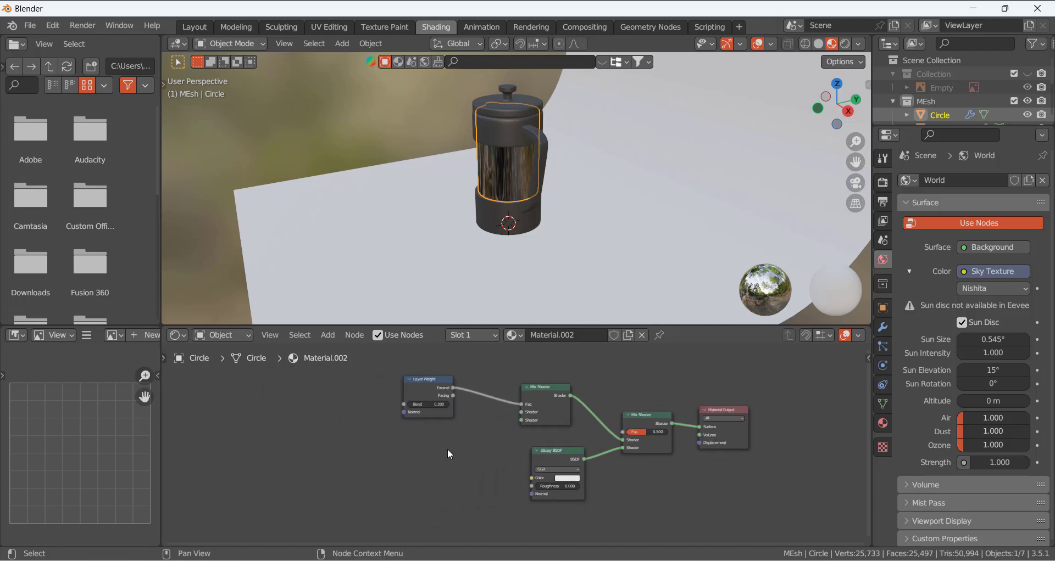
pyautogui.hotkey('shift', 'a')
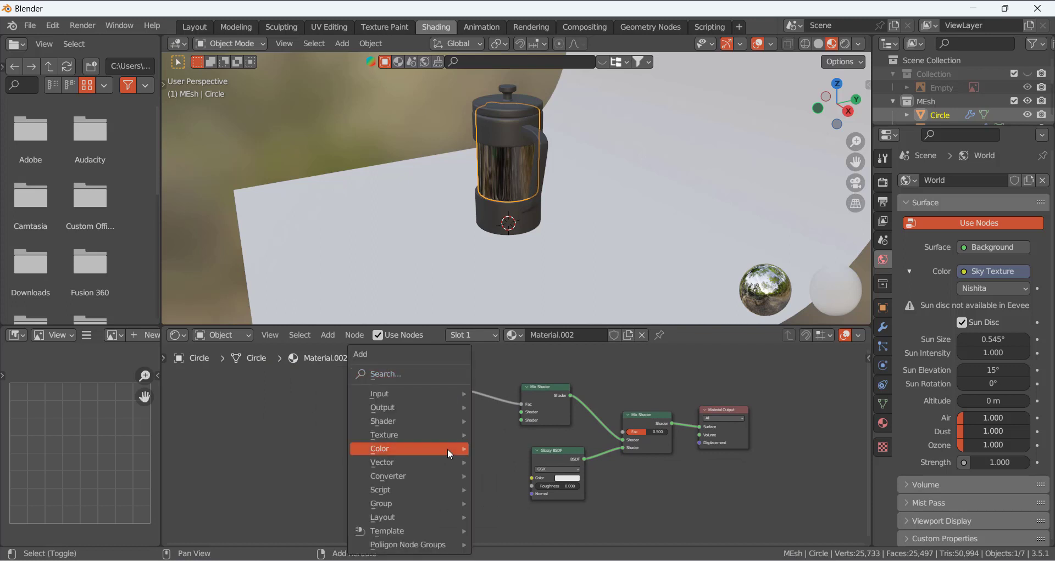
pyautogui.click(416, 379)
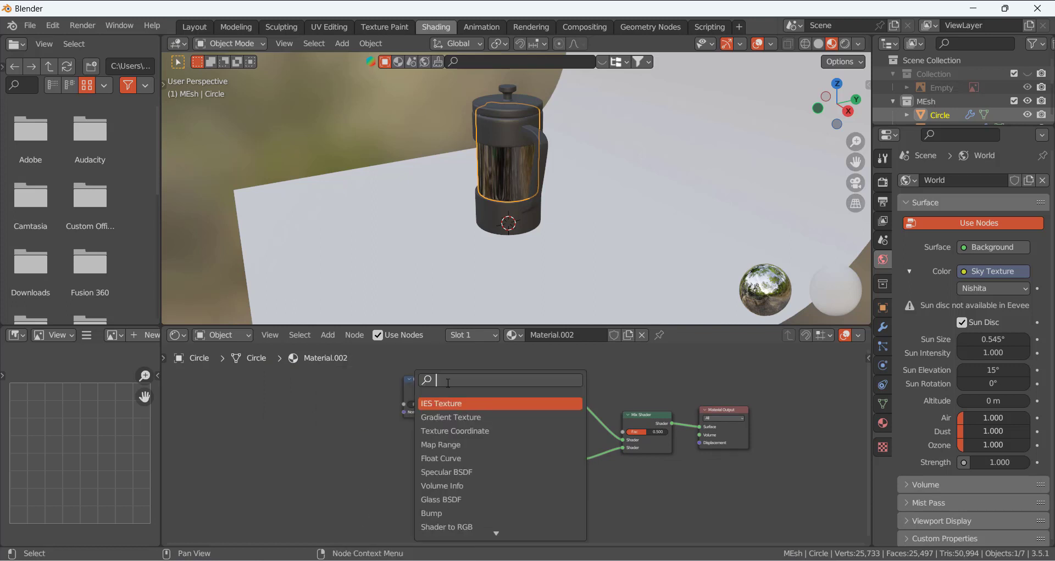
pyautogui.write('glassy')
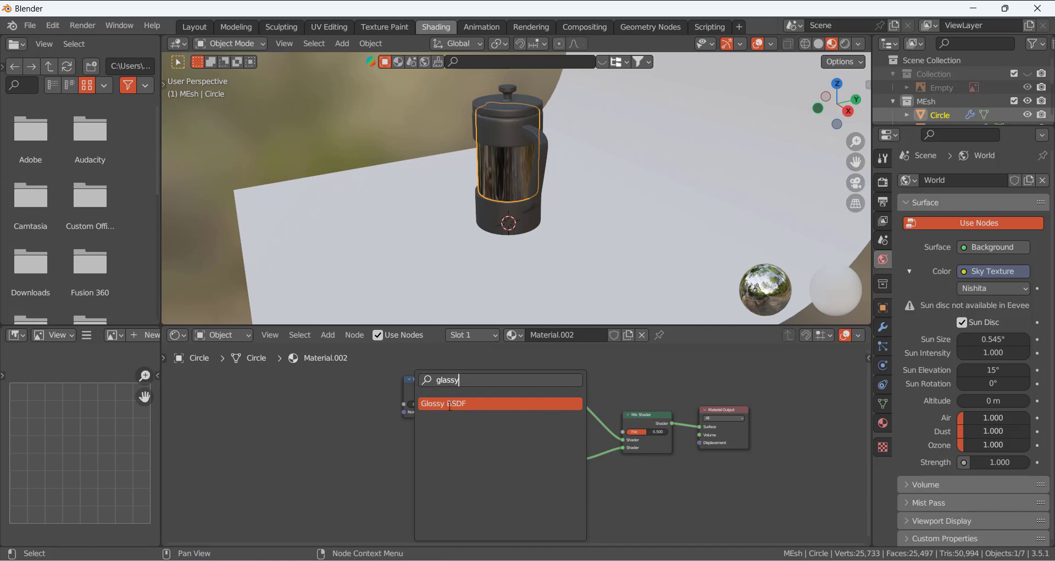
pyautogui.click(449, 406)
pyautogui.click(433, 464)
pyautogui.moveTo(423, 459); pyautogui.dragTo(519, 421)
# Add a Glass BSDF node to the first shader input of the Fresnel-driven Mix Shader, and move the Layer Weight node clear of the link
pyautogui.scroll(-3, 494, 453)
pyautogui.moveTo(407, 416); pyautogui.dragTo(496, 415, button='middle')
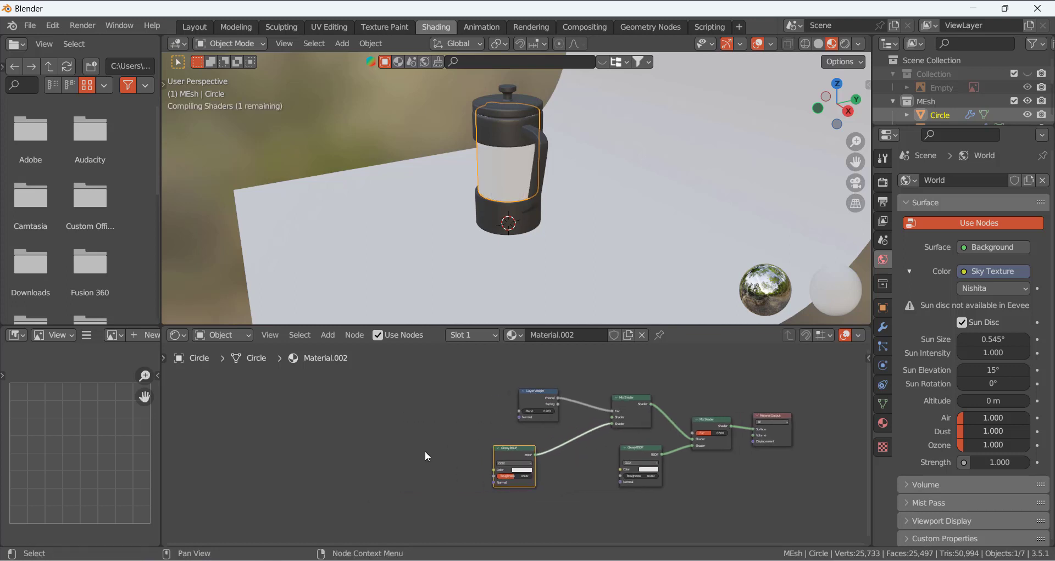
pyautogui.hotkey('shift', 'a')
pyautogui.click(367, 369)
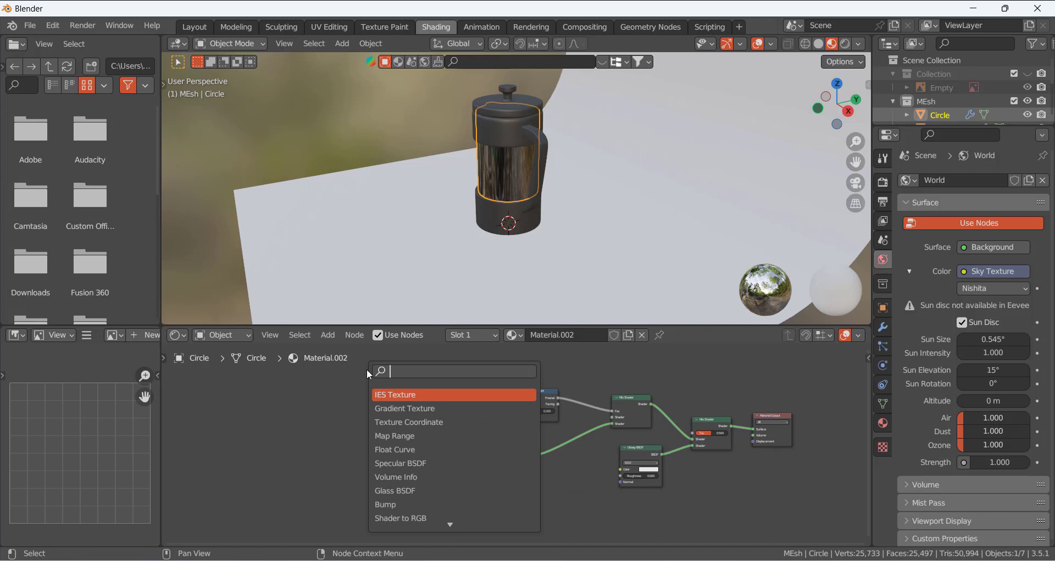
pyautogui.write('glass')
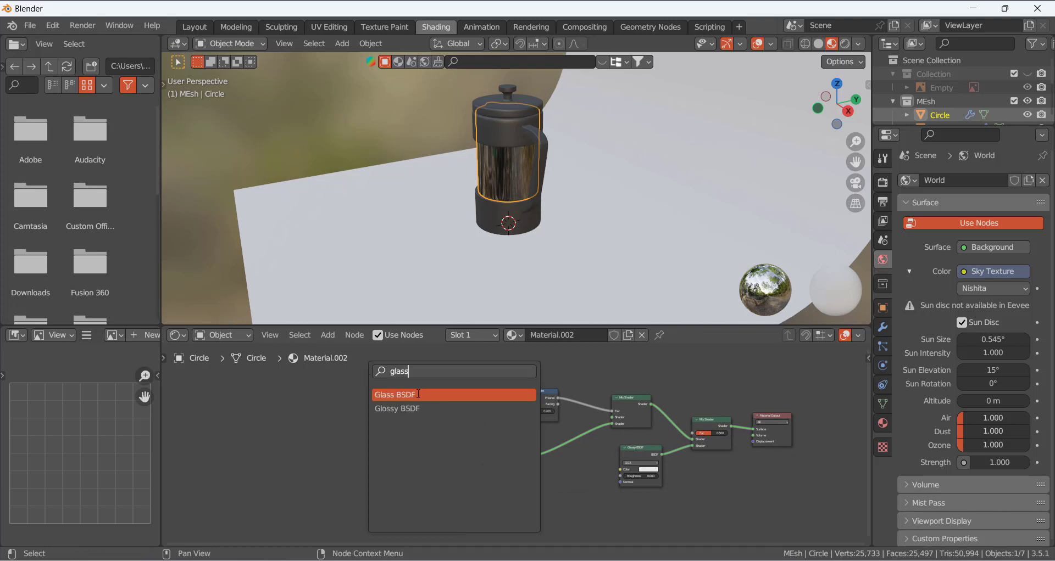
pyautogui.click(419, 394)
pyautogui.click(409, 410)
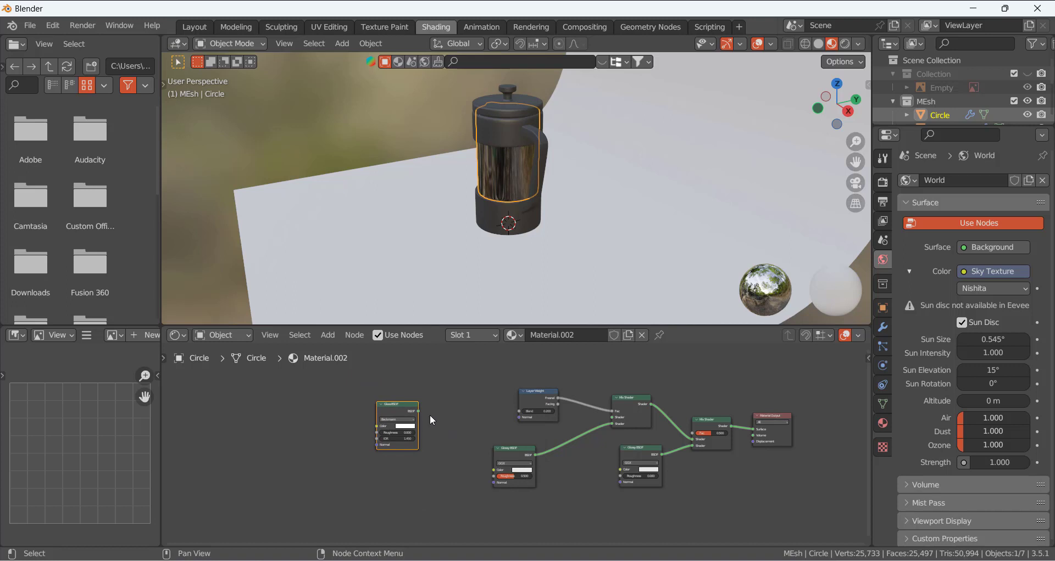
pyautogui.moveTo(419, 410); pyautogui.dragTo(613, 418)
pyautogui.moveTo(556, 401); pyautogui.dragTo(556, 382)
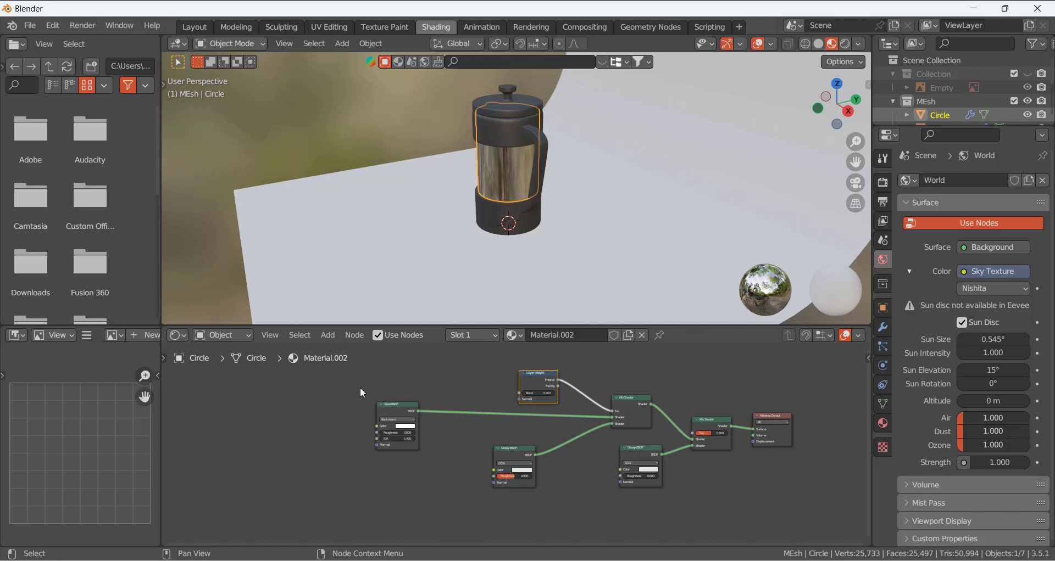
# Set the roughness of the Glossy BSDF feeding the Fresnel-driven Mix Shader to 0.177
pyautogui.scroll(2, 410, 445)
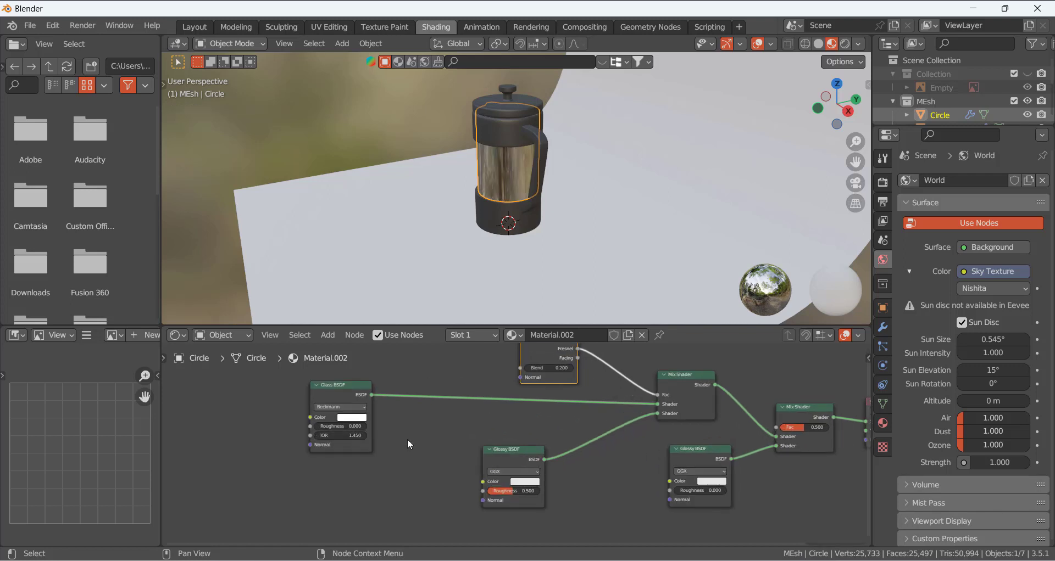
pyautogui.click(527, 491)
pyautogui.write('.177')
pyautogui.press('Return')
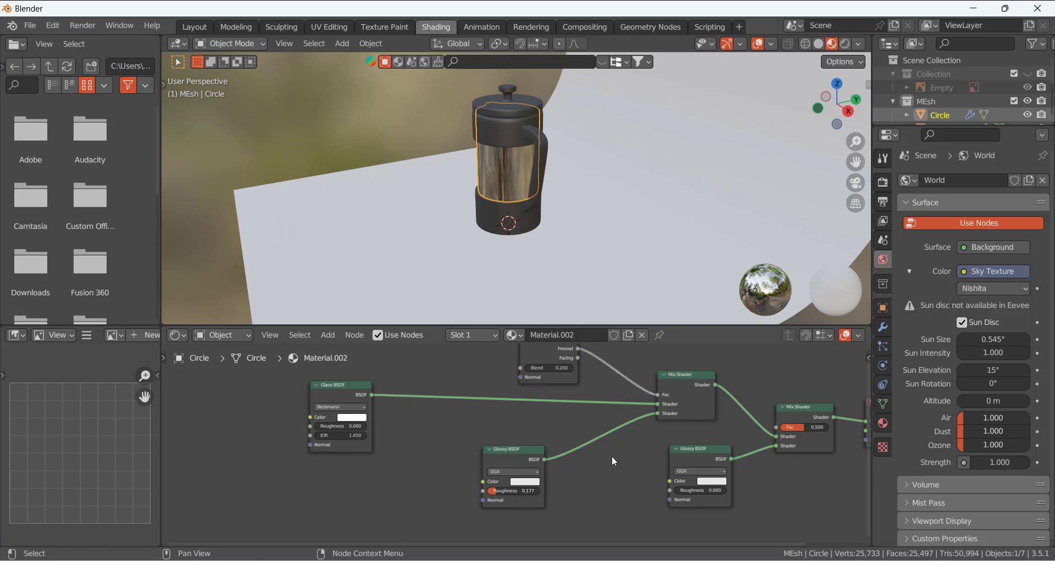
# Switch the render engine to Cycles and enable denoising for the viewport
pyautogui.moveTo(469, 159); pyautogui.dragTo(549, 163, button='middle')
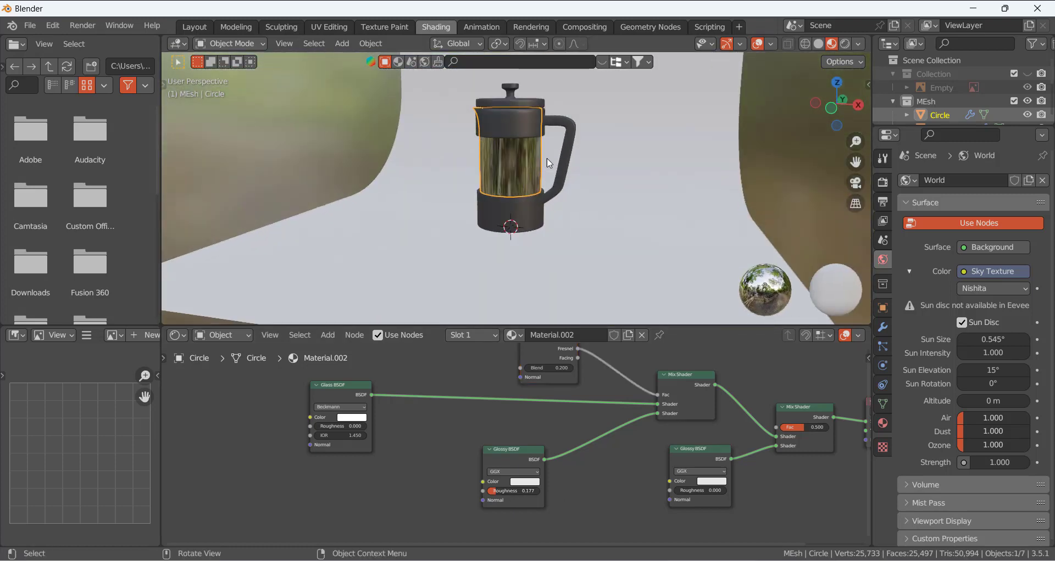
pyautogui.scroll(2, 839, 209)
pyautogui.click(882, 181)
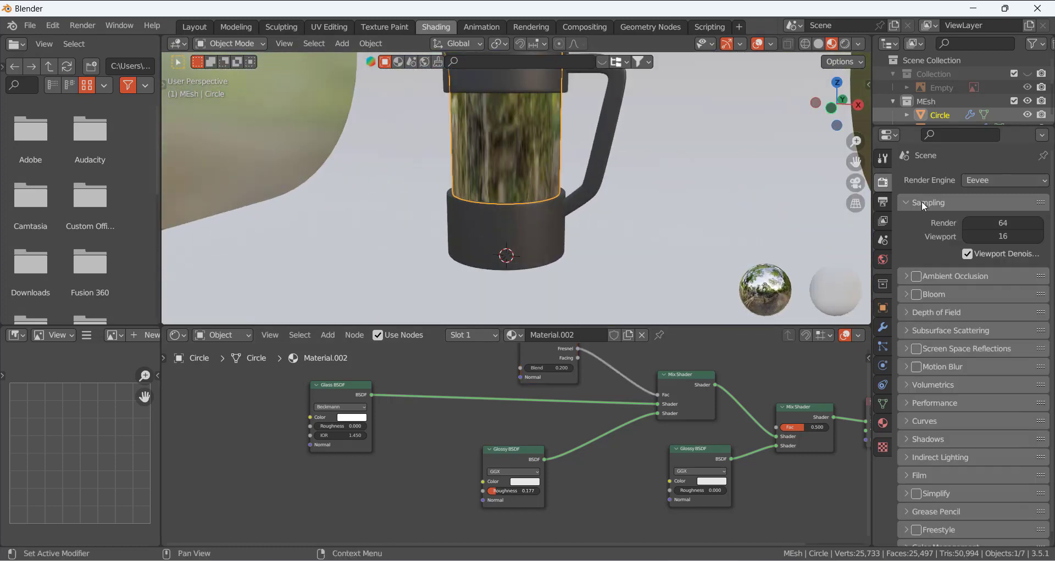
pyautogui.click(982, 180)
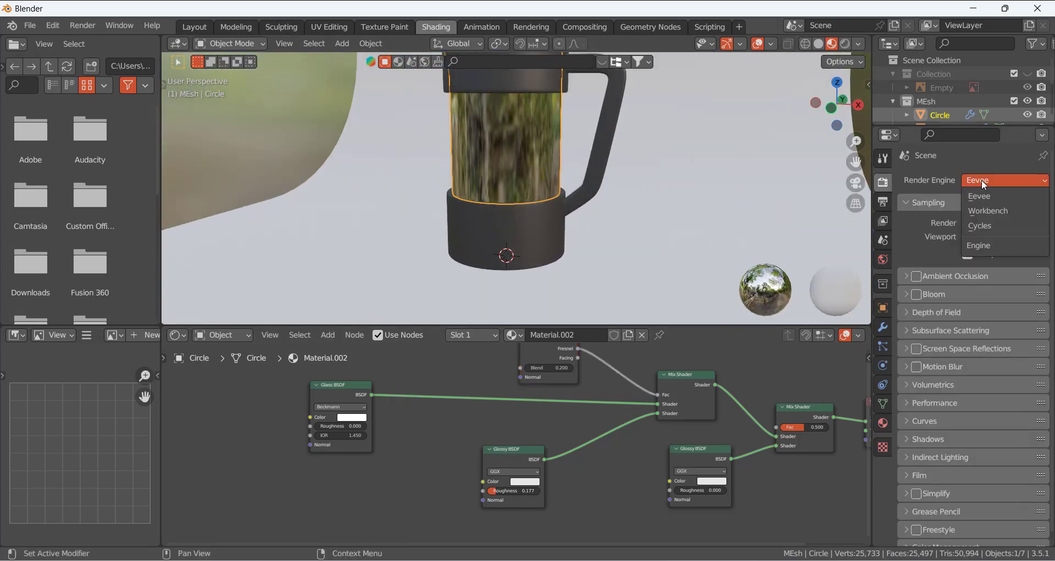
pyautogui.click(983, 227)
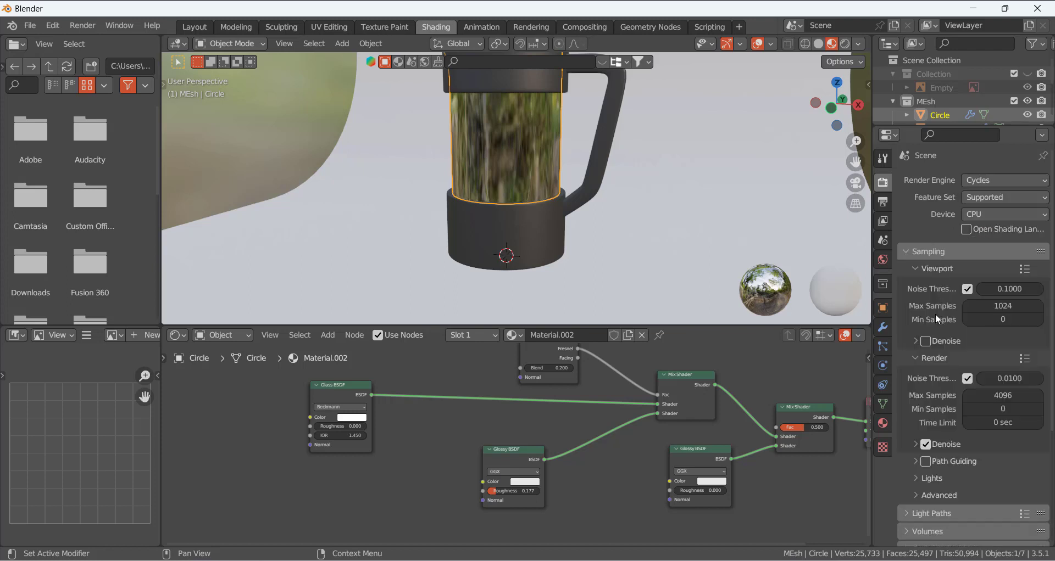
pyautogui.click(927, 340)
# Set the render max samples to 50 and the Cycles device to GPU Compute
pyautogui.click(993, 396)
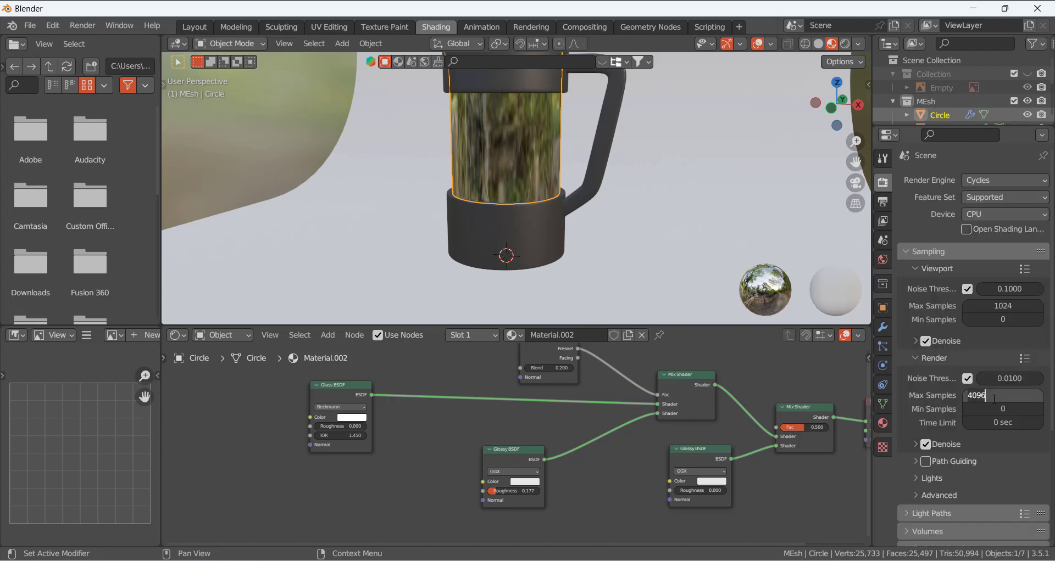
pyautogui.press('BackSpace')
pyautogui.press('BackSpace')
pyautogui.press('BackSpace')
pyautogui.press('BackSpace')
pyautogui.write('50')
pyautogui.press('Return')
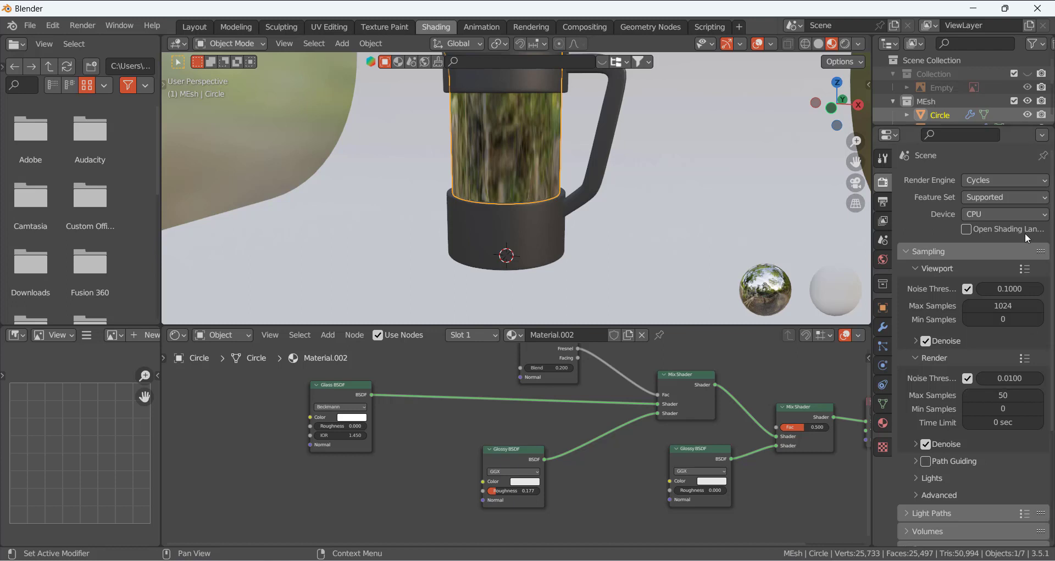
pyautogui.click(989, 216)
pyautogui.click(990, 245)
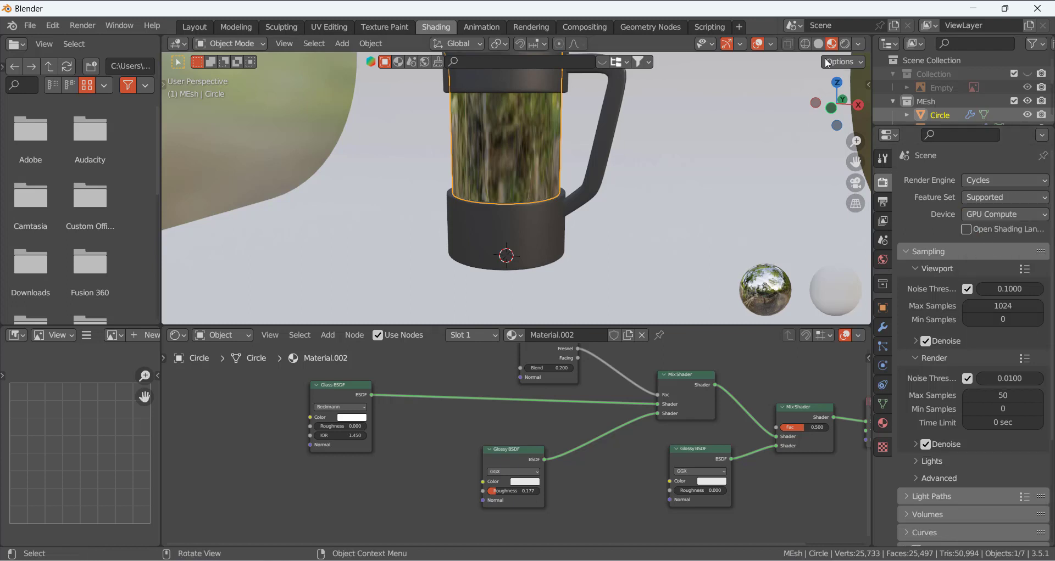
# Switch the viewport to rendered shading to preview the whole French press on the backdrop
pyautogui.click(848, 41)
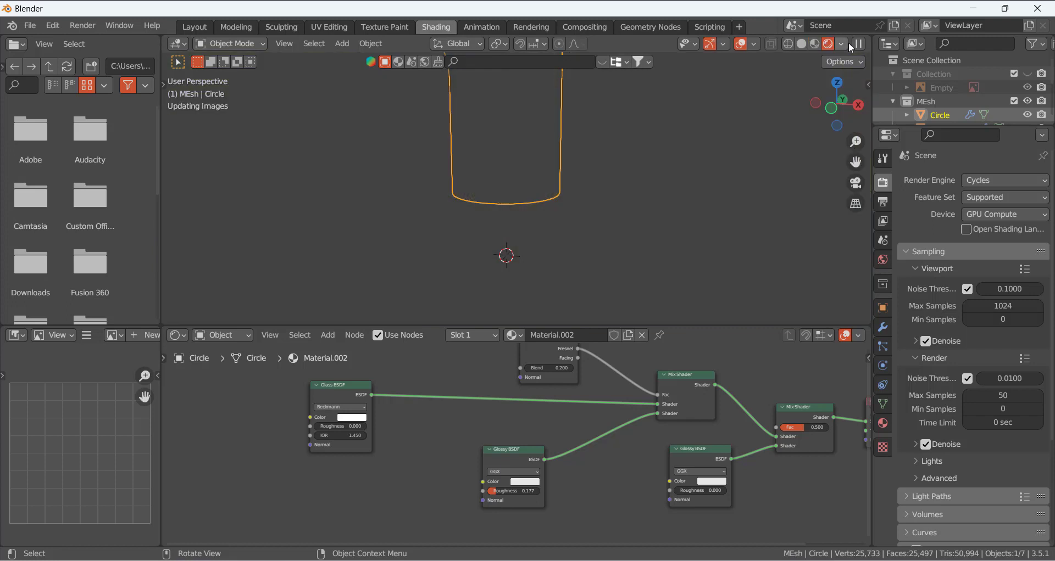
pyautogui.scroll(-5, 513, 155)
pyautogui.moveTo(513, 155)
pyautogui.mouseDown(button='middle')
pyautogui.moveTo(526, 163)
pyautogui.moveTo(525, 146)
pyautogui.moveTo(506, 165)
pyautogui.moveTo(529, 167)
pyautogui.mouseUp(button='middle')
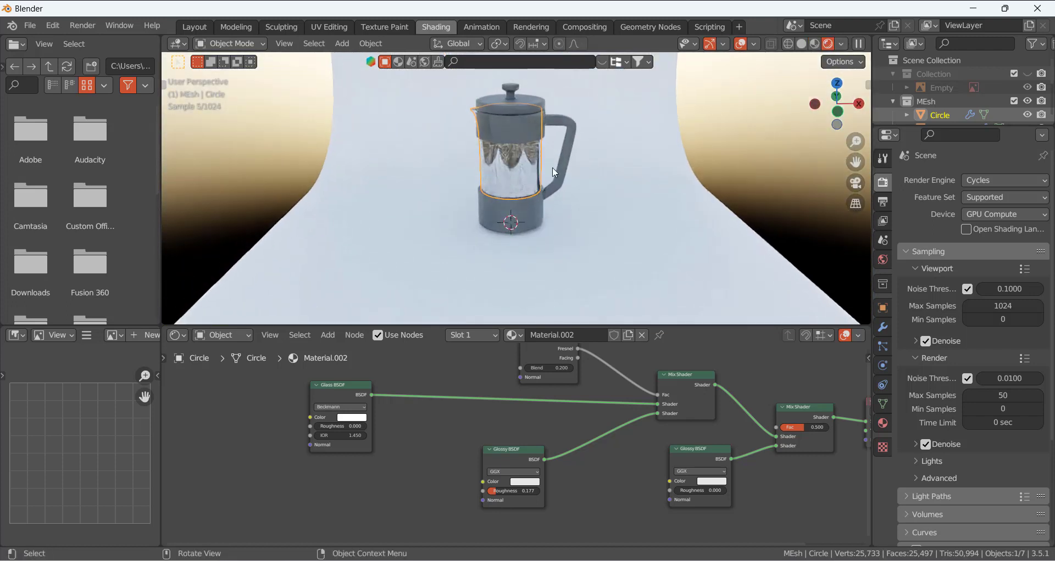
pyautogui.click(638, 153)
pyautogui.scroll(2, 605, 178)
# Darken the base color of the press base's shared Material.001 to pure black and deselect the base
pyautogui.click(547, 220)
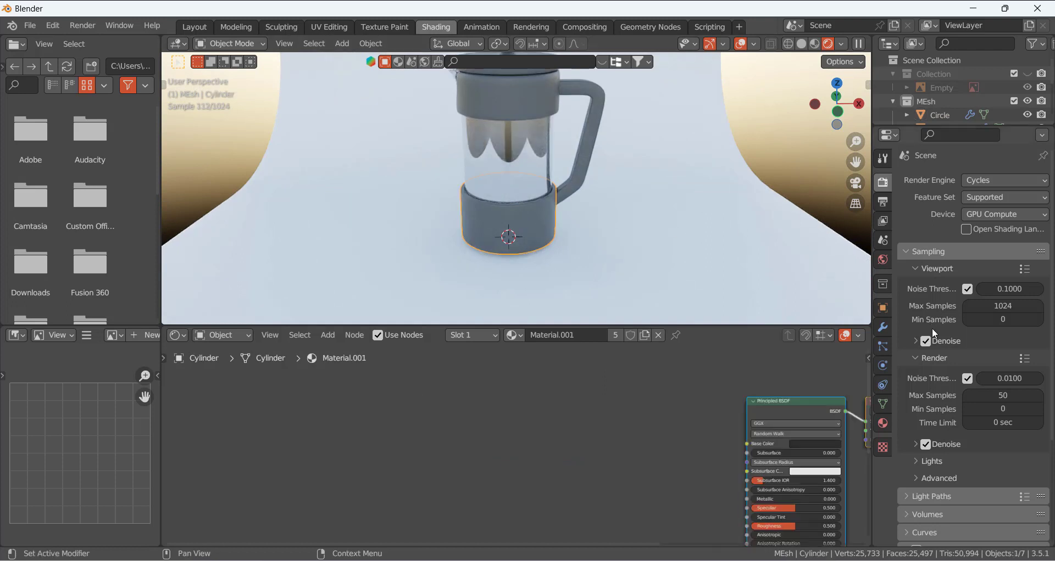
pyautogui.click(882, 423)
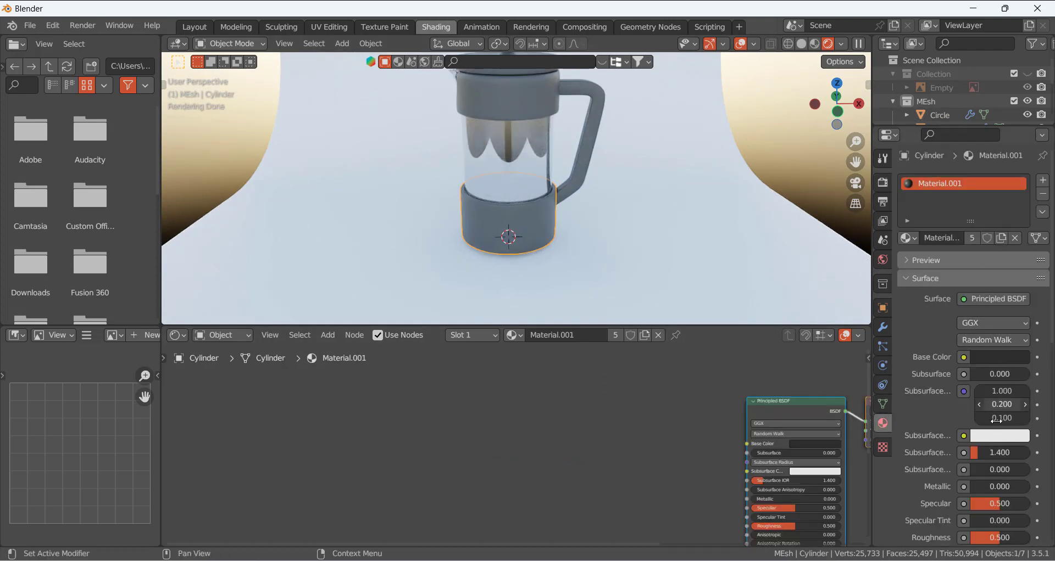
pyautogui.click(998, 357)
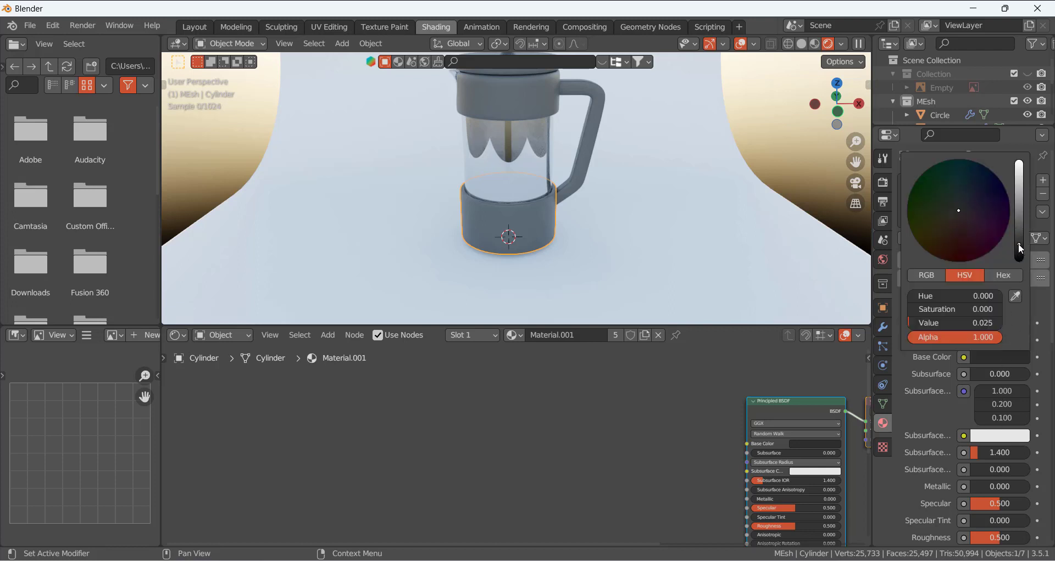
pyautogui.moveTo(1018, 243); pyautogui.dragTo(1018, 262)
pyautogui.click(651, 129)
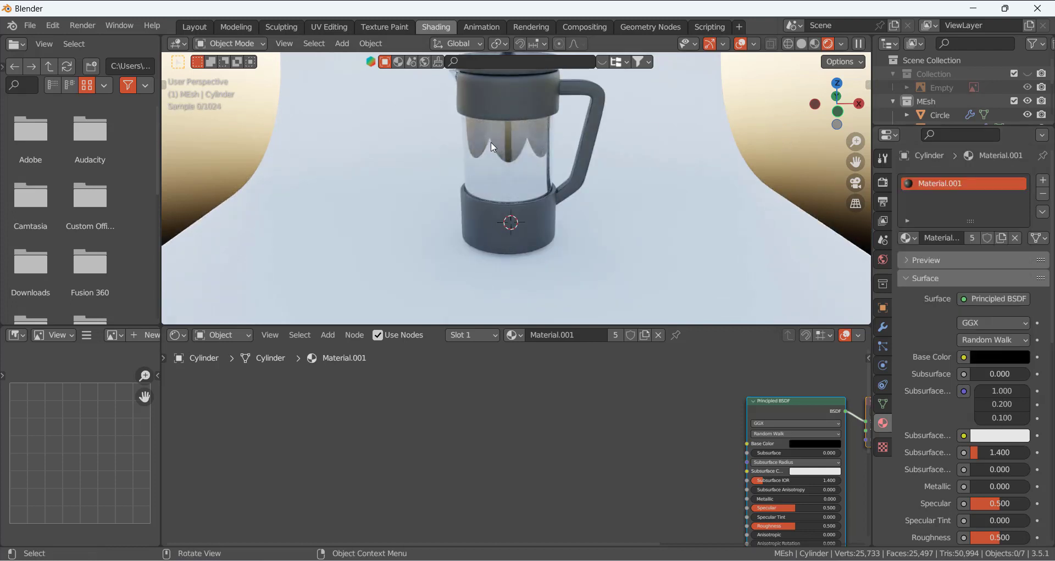
# Select the plunger rod with its knob and isolate it in local view
pyautogui.moveTo(490, 142); pyautogui.dragTo(513, 154, button='middle')
pyautogui.scroll(3, 514, 154)
pyautogui.click(510, 149)
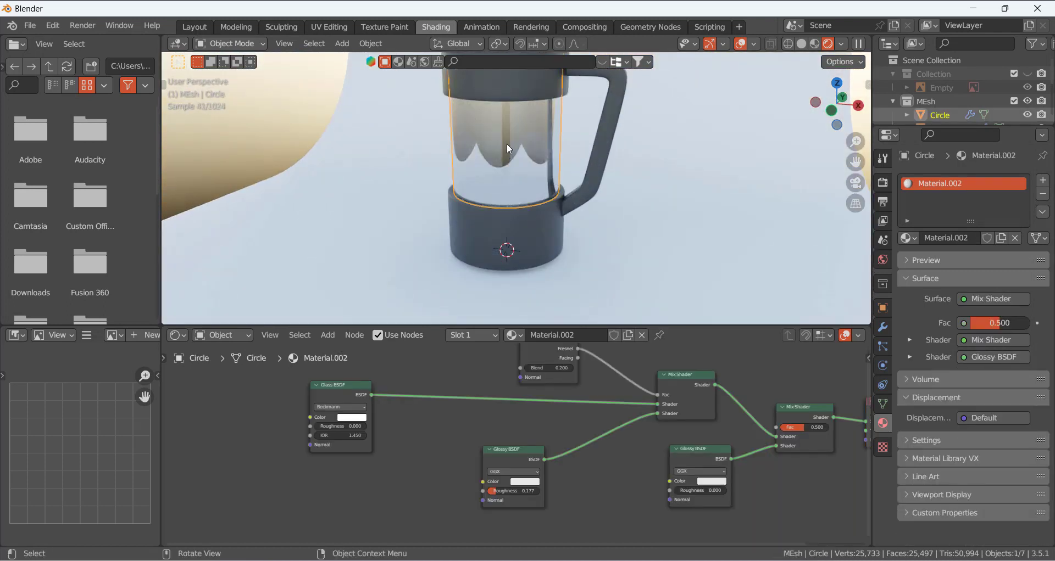
pyautogui.scroll(-5, 509, 133)
pyautogui.click(509, 129)
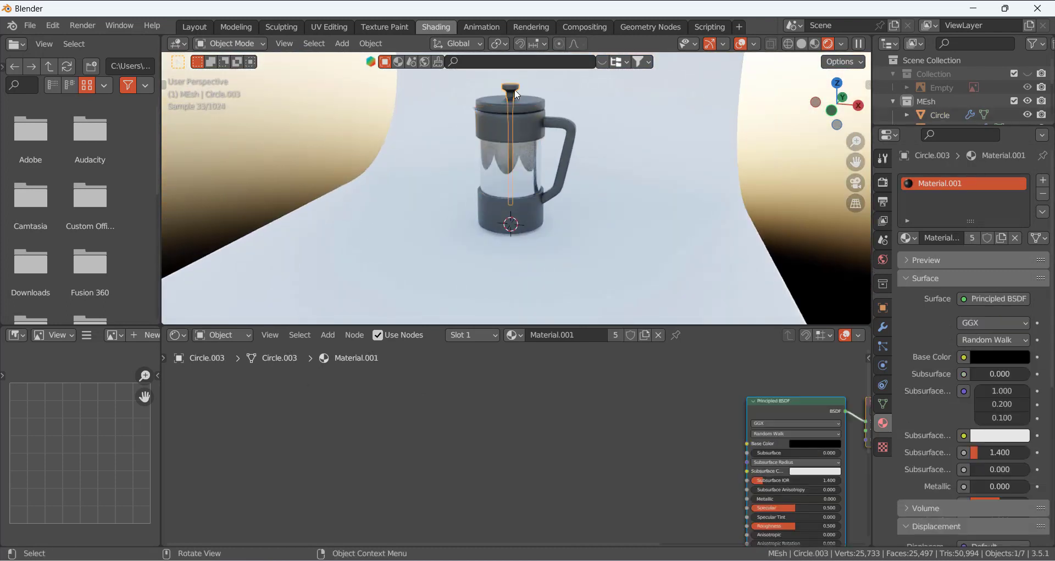
pyautogui.press('KP_Divide')
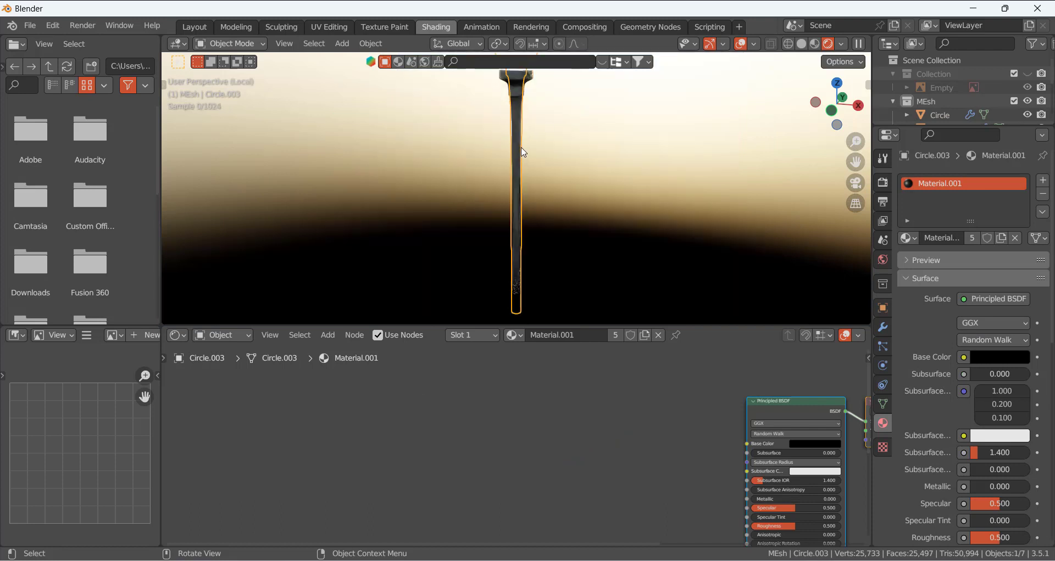
# Enter Edit Mode on the plunger and select the rod geometry below the knob, leaving out the part next to the knob
pyautogui.press('Tab')
pyautogui.scroll(-3, 588, 156)
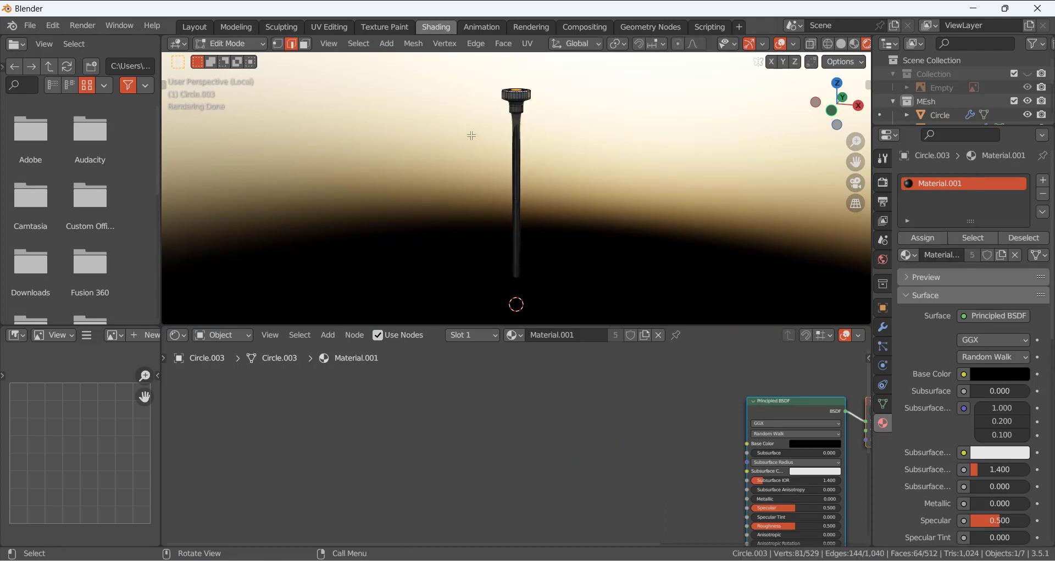
pyautogui.moveTo(469, 131); pyautogui.dragTo(628, 273)
pyautogui.keyDown('shift'); pyautogui.moveTo(464, 108); pyautogui.dragTo(606, 194); pyautogui.keyUp('shift')
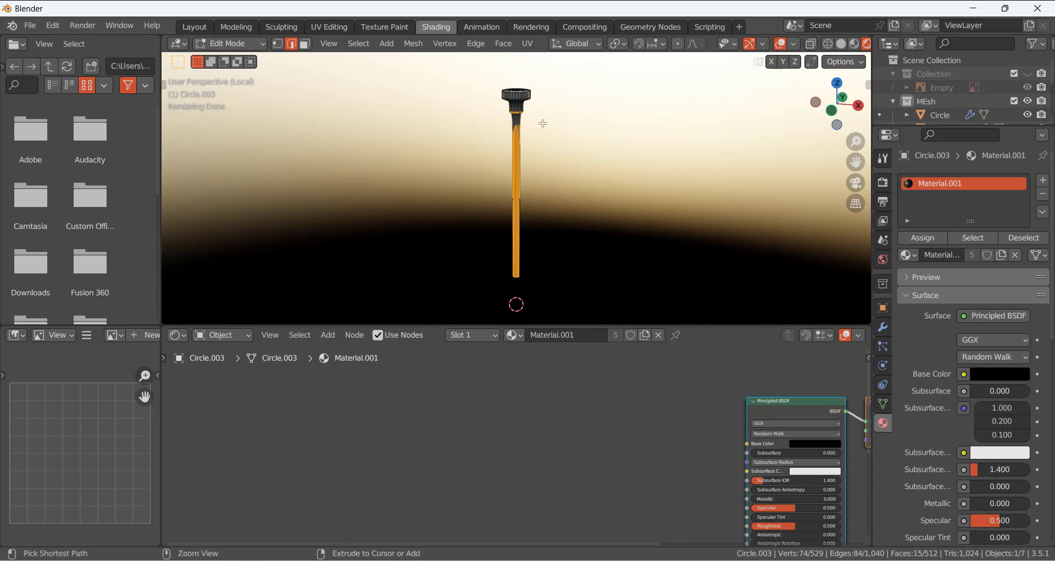
pyautogui.keyDown('ctrl'); pyautogui.moveTo(542, 123); pyautogui.dragTo(503, 106); pyautogui.keyUp('ctrl')
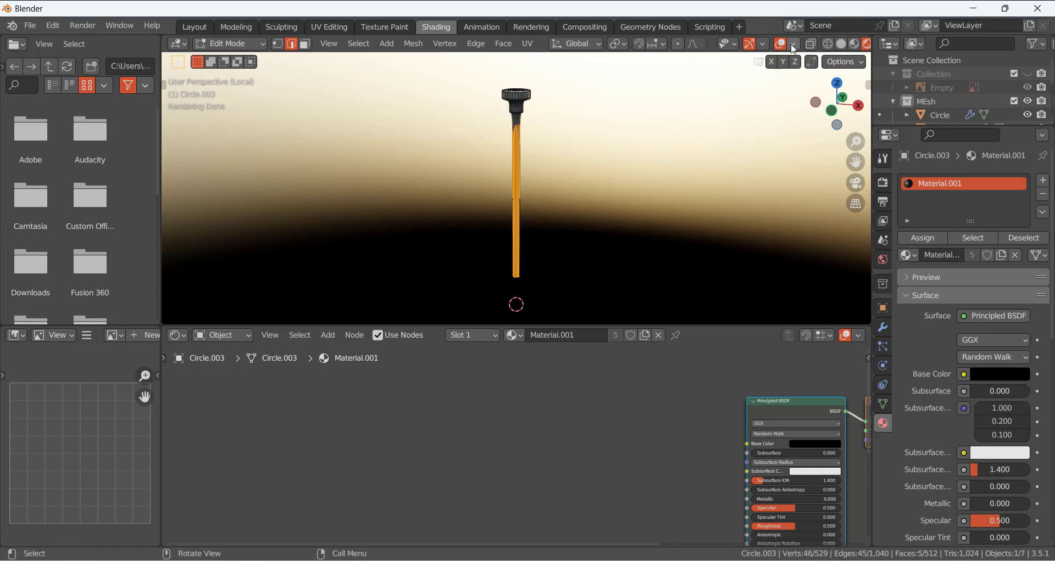
# Switch the viewport to solid shading and add an edge near the rod's upper end to the selection
pyautogui.click(841, 43)
pyautogui.scroll(2, 539, 118)
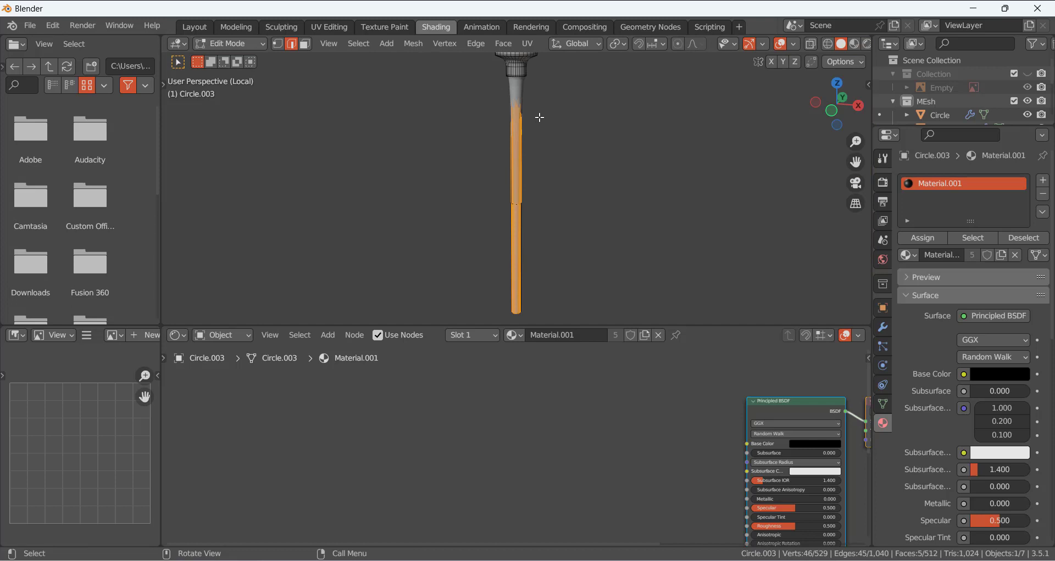
pyautogui.moveTo(530, 106); pyautogui.dragTo(561, 80, button='middle')
pyautogui.keyDown('shift'); pyautogui.click(500, 92); pyautogui.keyUp('shift')
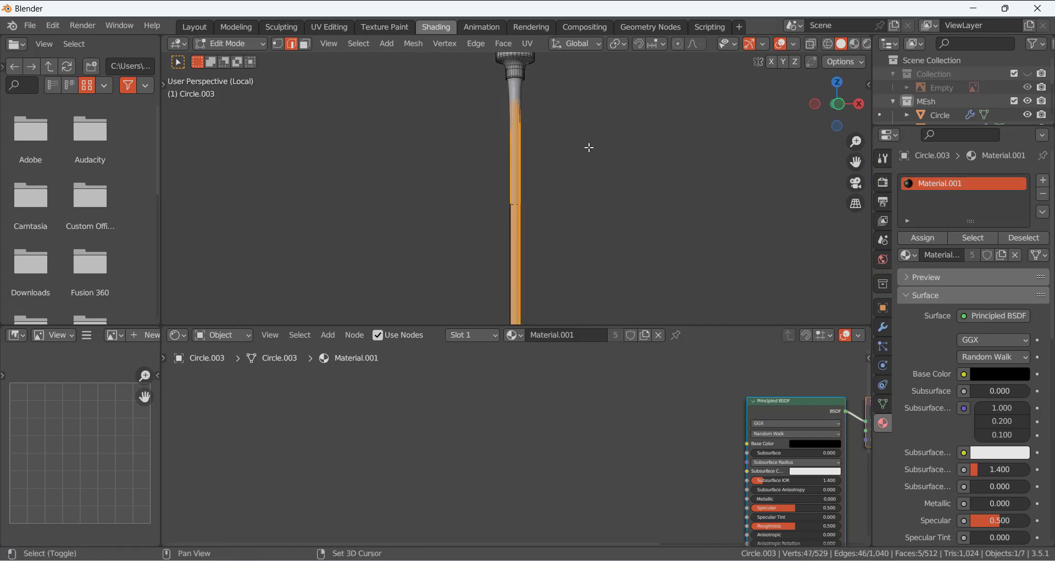
# Add a second material slot to the plunger with a new material and set its Metallic to 1.000
pyautogui.click(1043, 187)
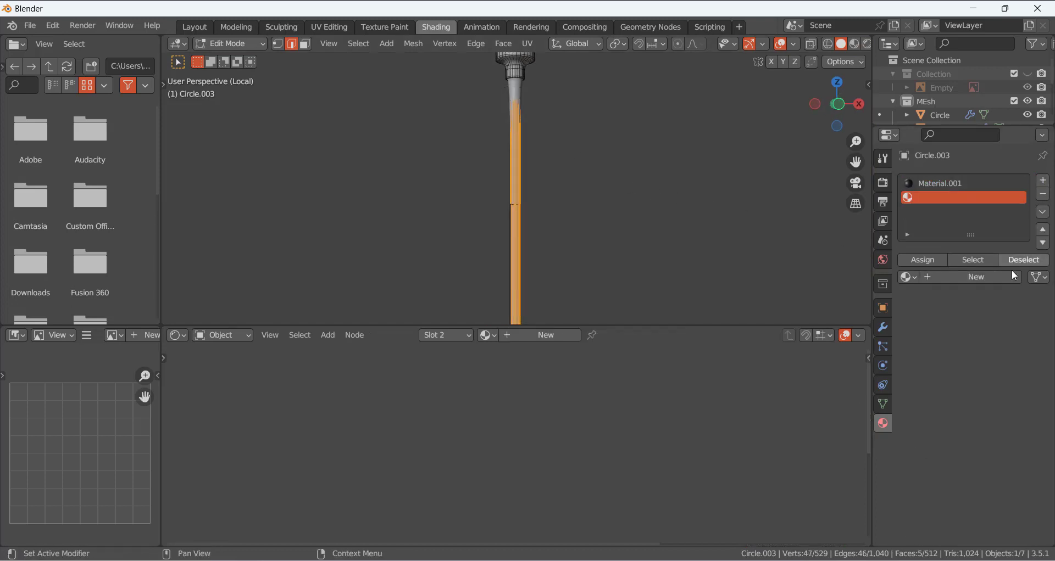
pyautogui.click(980, 278)
pyautogui.scroll(-4, 980, 481)
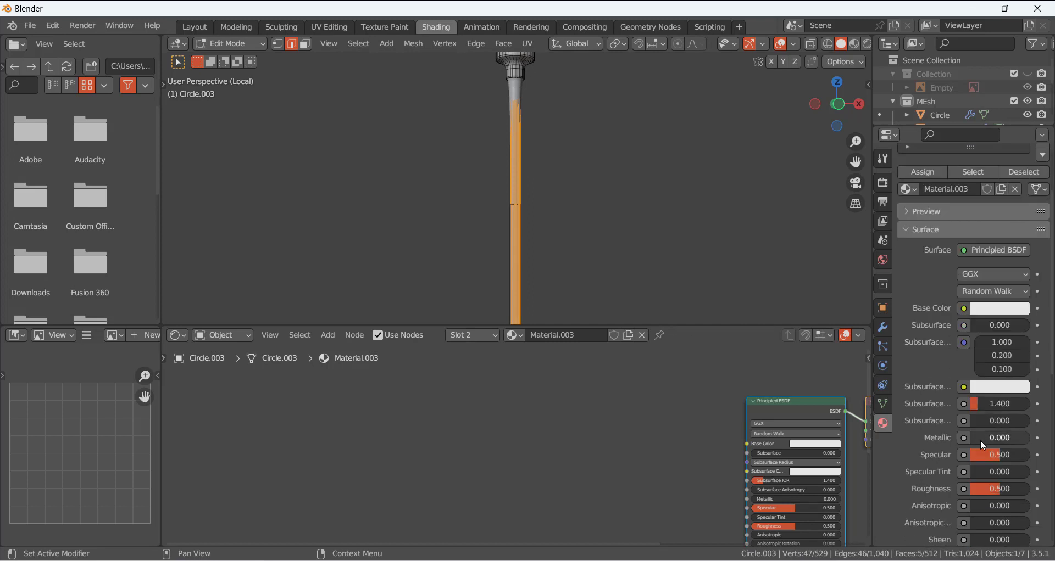
pyautogui.moveTo(974, 438); pyautogui.dragTo(1028, 438)
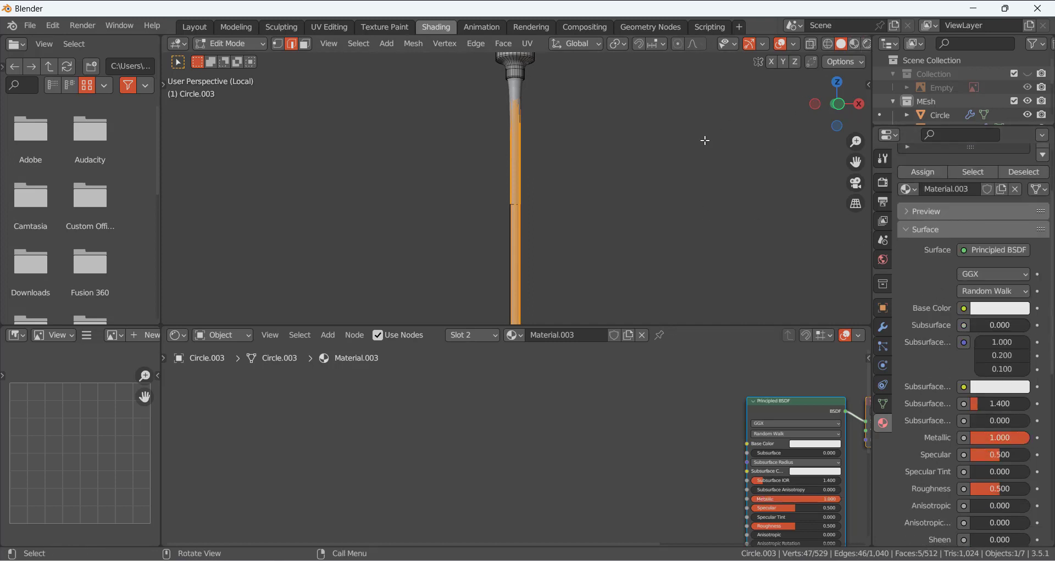
# Return the viewport to rendered shading, leave local view and Edit Mode, and check the plunger inside the glass container
pyautogui.press('Tab')
pyautogui.press('Tab')
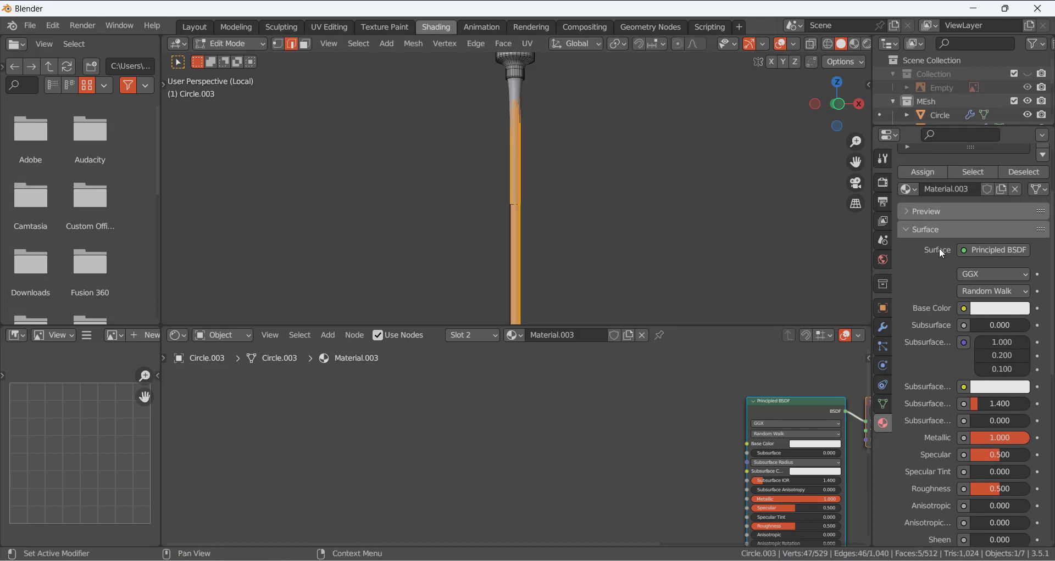
pyautogui.click(867, 44)
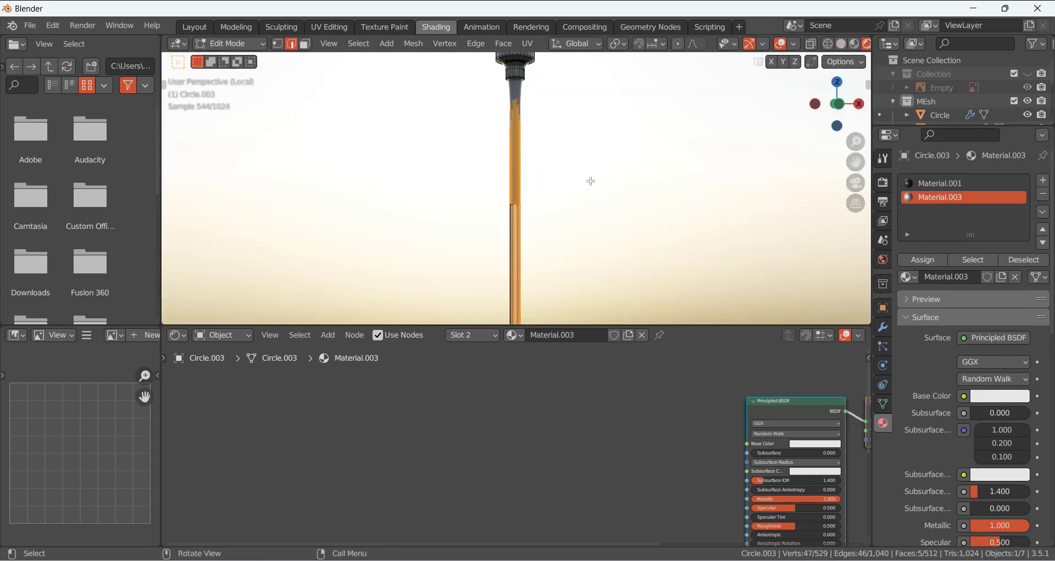
pyautogui.scroll(-4, 591, 181)
pyautogui.press('KP_Divide')
pyautogui.press('Tab')
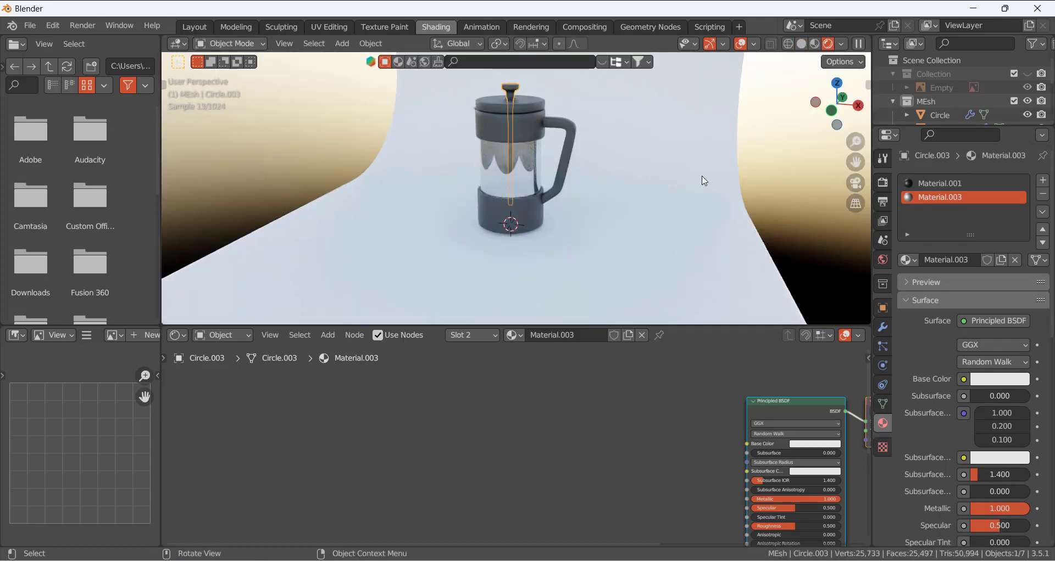
pyautogui.scroll(4, 537, 164)
pyautogui.scroll(1, 537, 165)
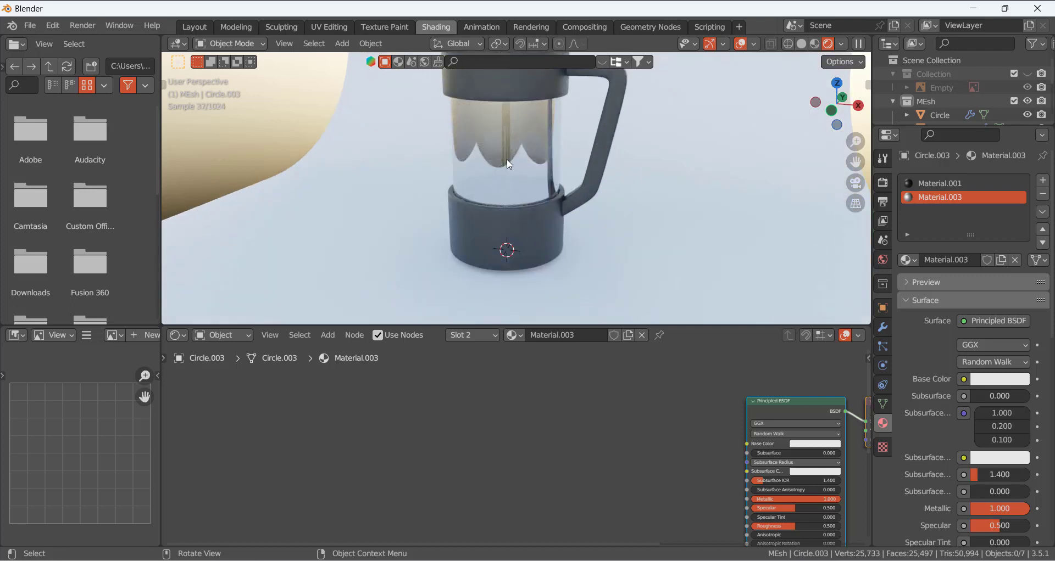